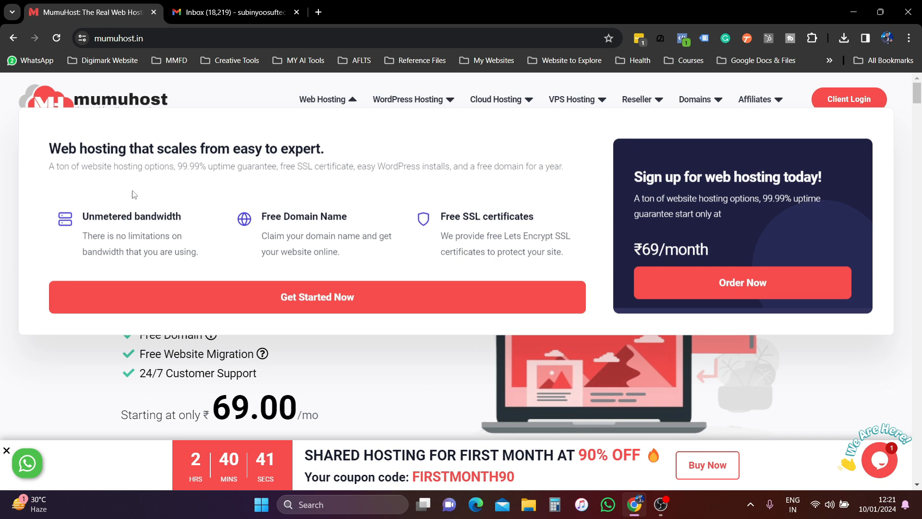
- Open the WordPress Hosting page and scroll down to the pricing plans
mouse_move(419, 102)
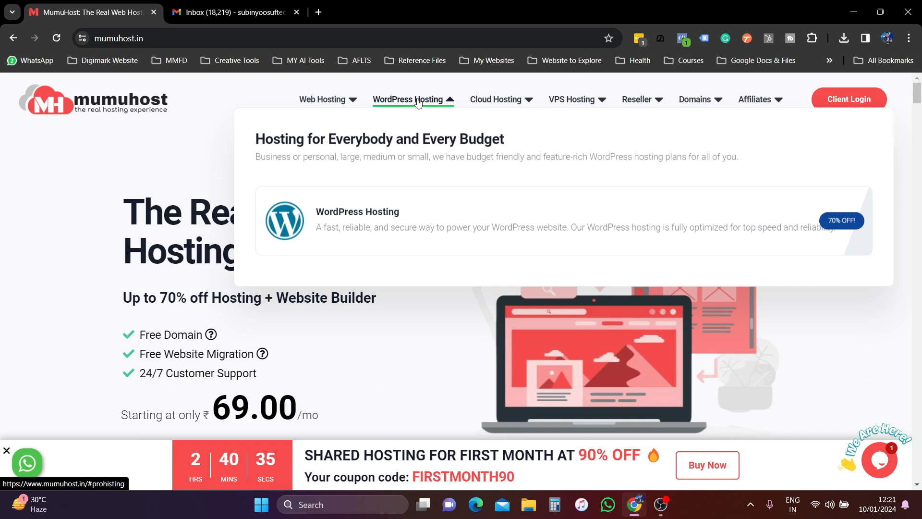
click(402, 216)
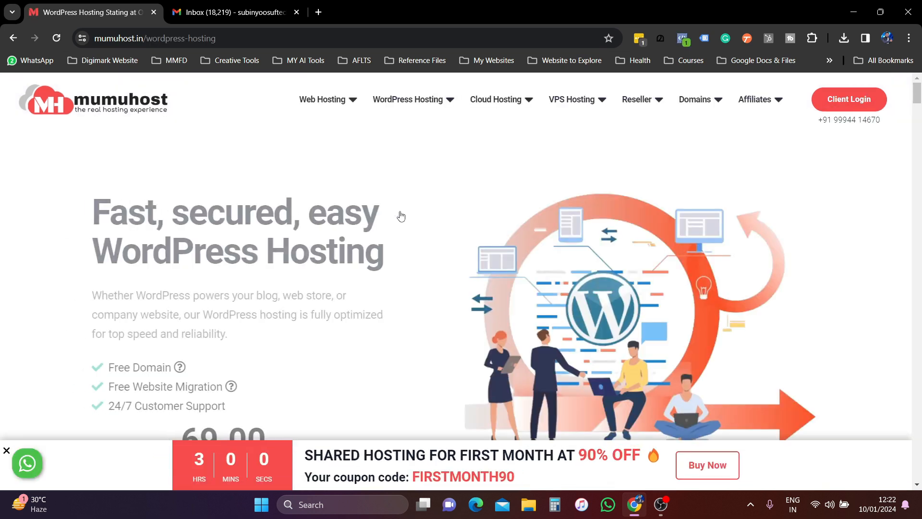
scroll(401, 216, down, 7)
scroll(402, 216, down, 2)
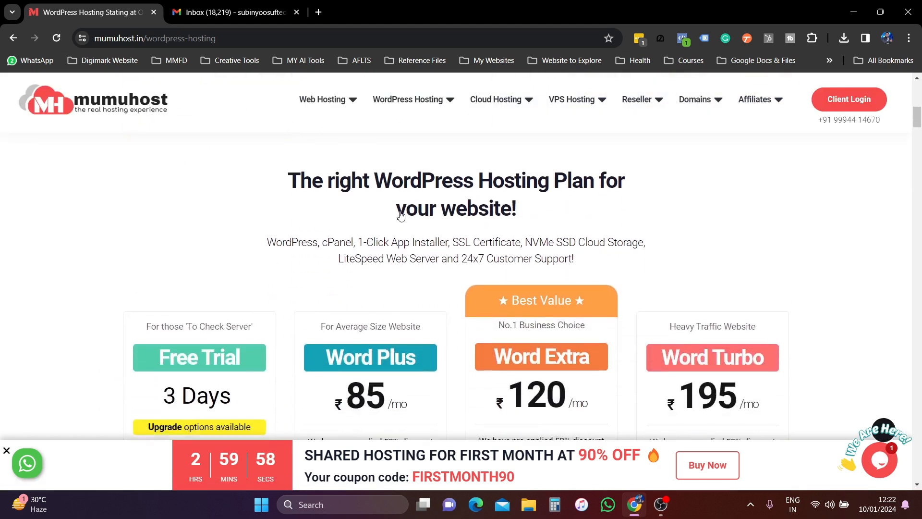
scroll(401, 217, down, 3)
scroll(401, 216, up, 2)
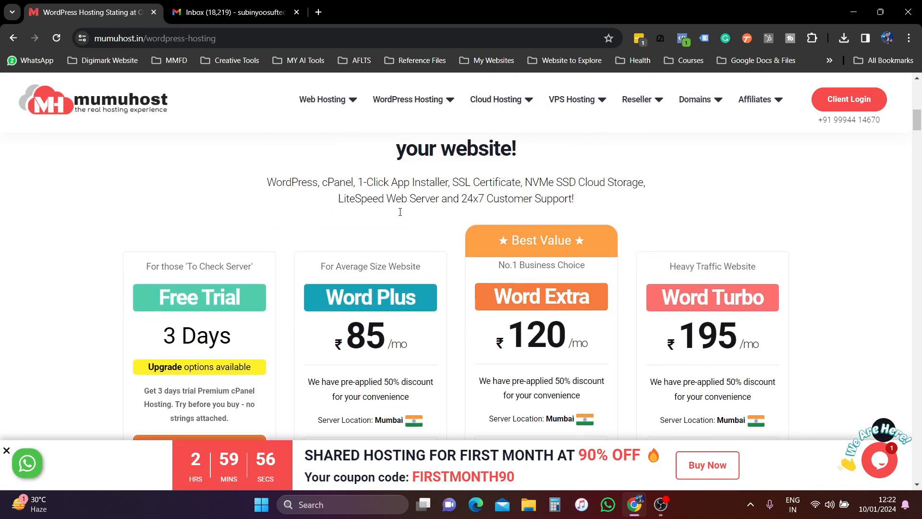
scroll(352, 221, up, 1)
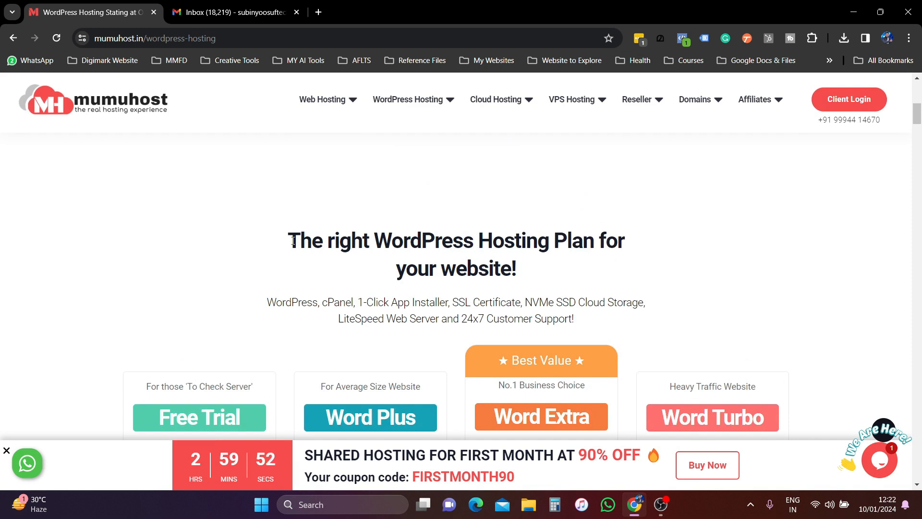
scroll(293, 240, down, 3)
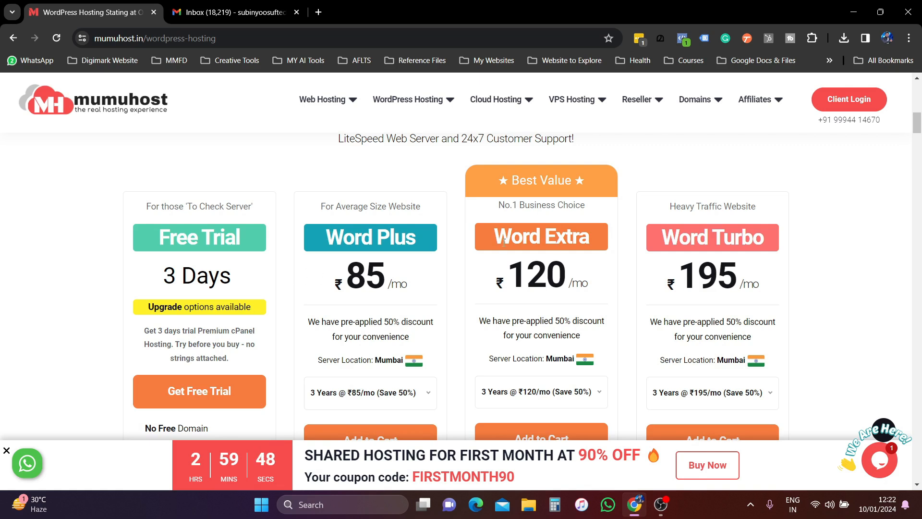
- Highlight the Word Extra plan name and its Free .IN Domain perk
drag(500, 237, 601, 238)
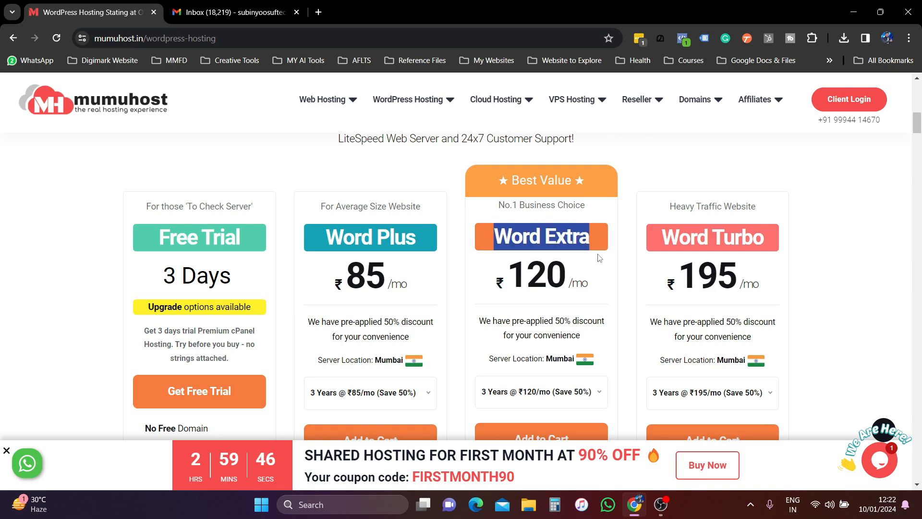
scroll(600, 258, down, 4)
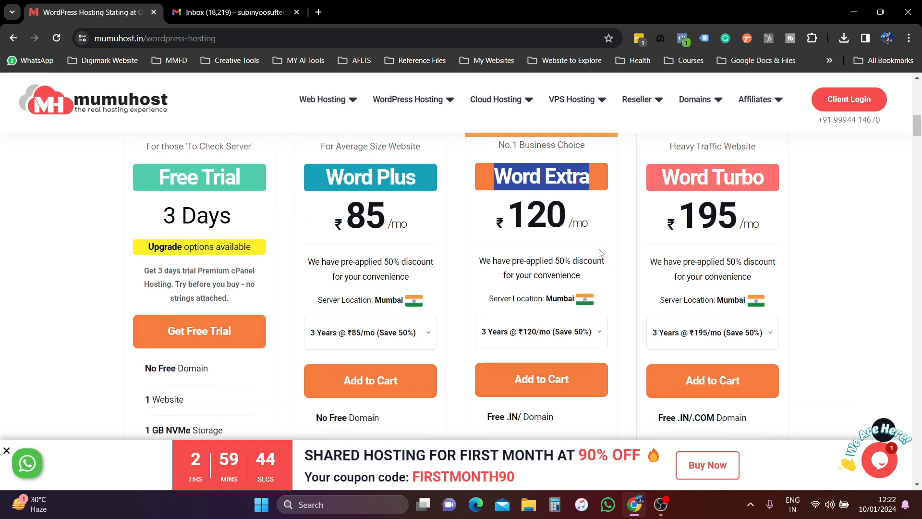
drag(488, 297, 564, 297)
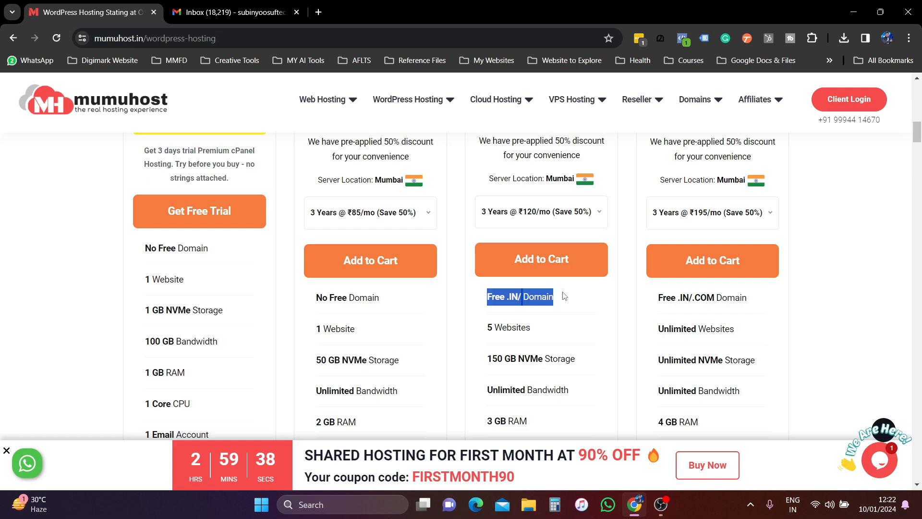
scroll(375, 309, up, 3)
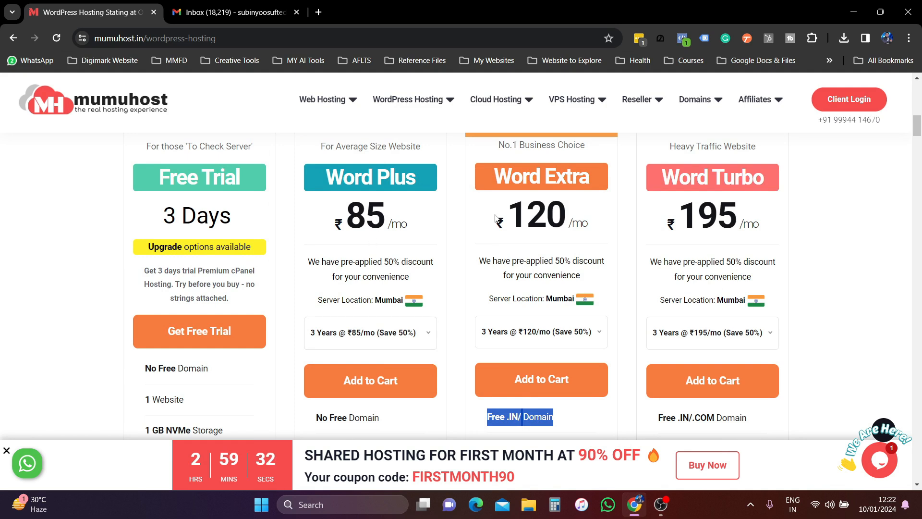
- Set Word Extra billing to 1 Year @ ₹120/mo (Save 50%) and highlight its Mumbai server location
click(526, 336)
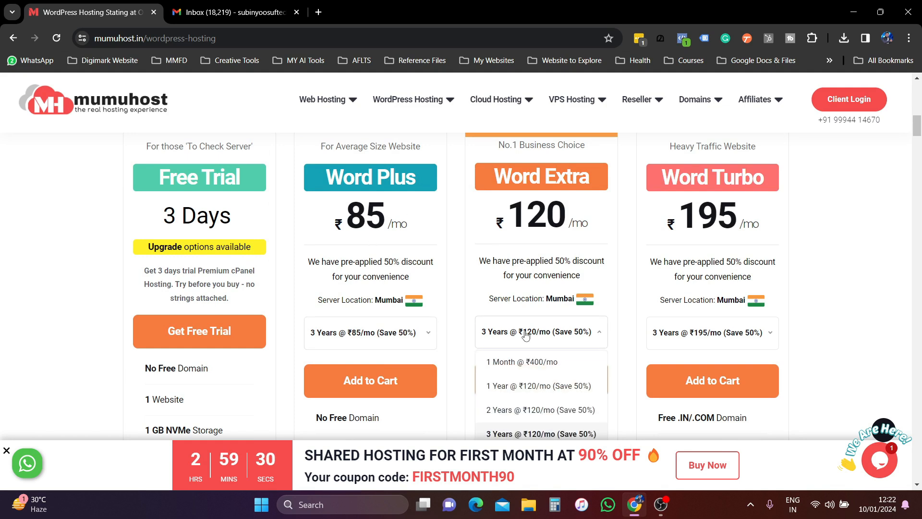
scroll(526, 336, down, 2)
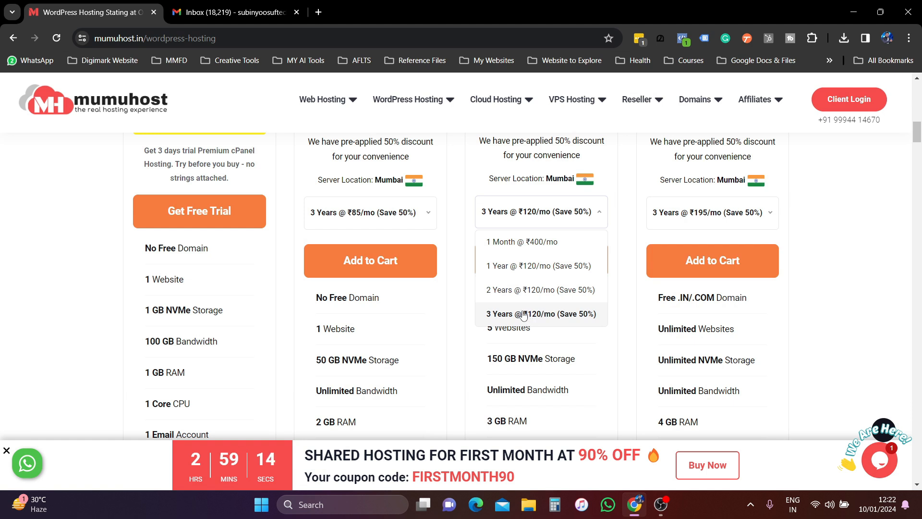
click(530, 266)
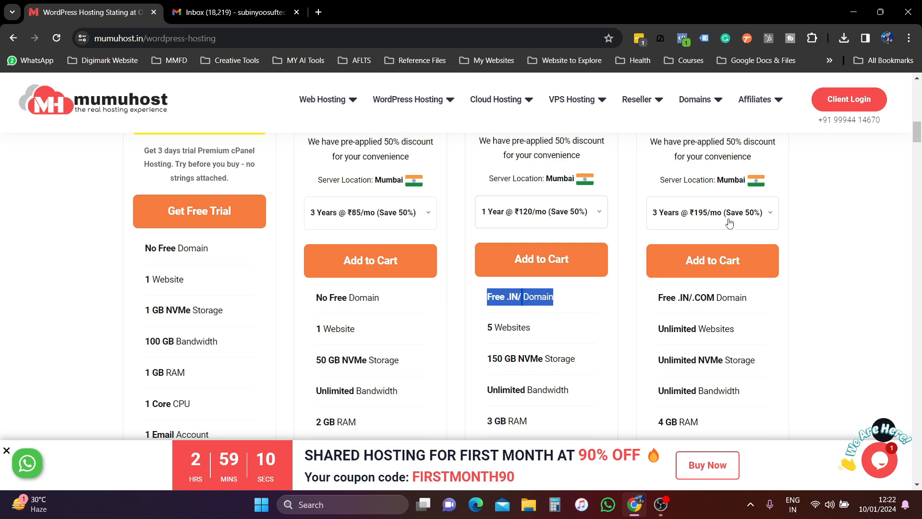
scroll(610, 273, up, 1)
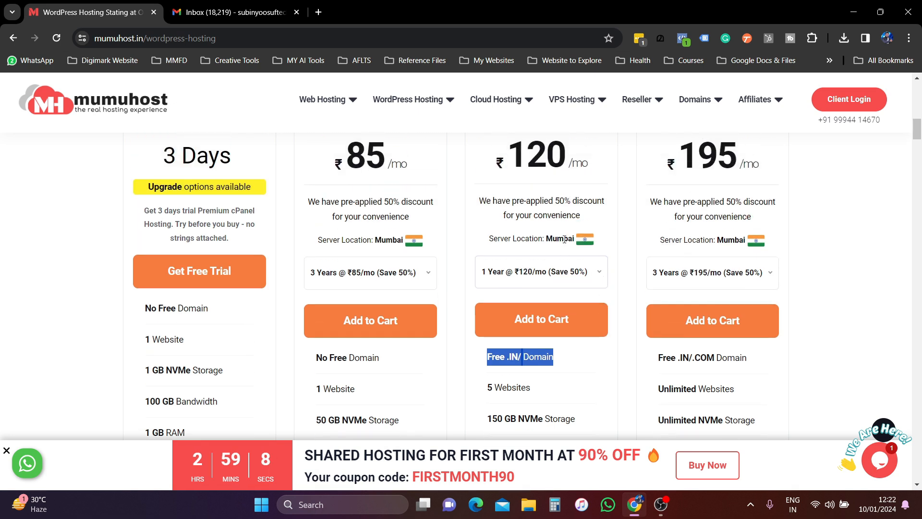
drag(548, 240, 596, 240)
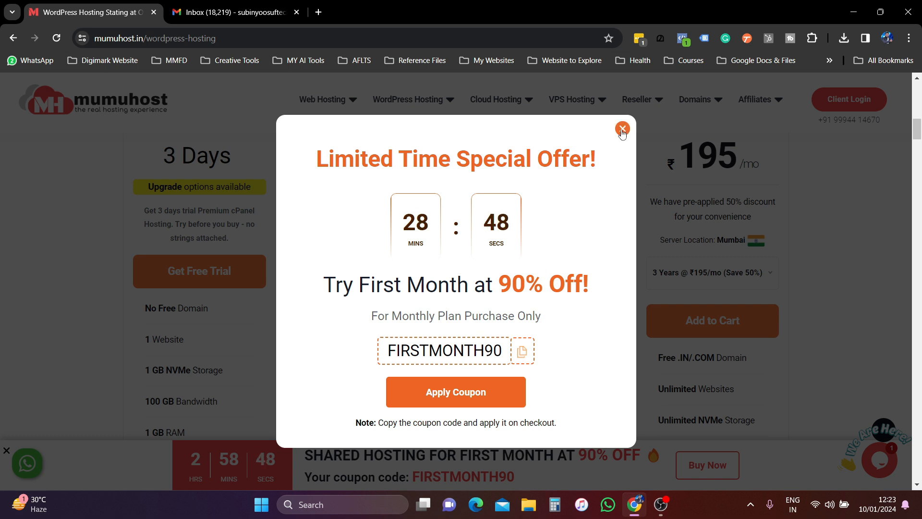
- Close the 90% Off special offer popup and highlight Word Extra's Unlimited Email Accounts and Sub Domains
drag(499, 288, 590, 288)
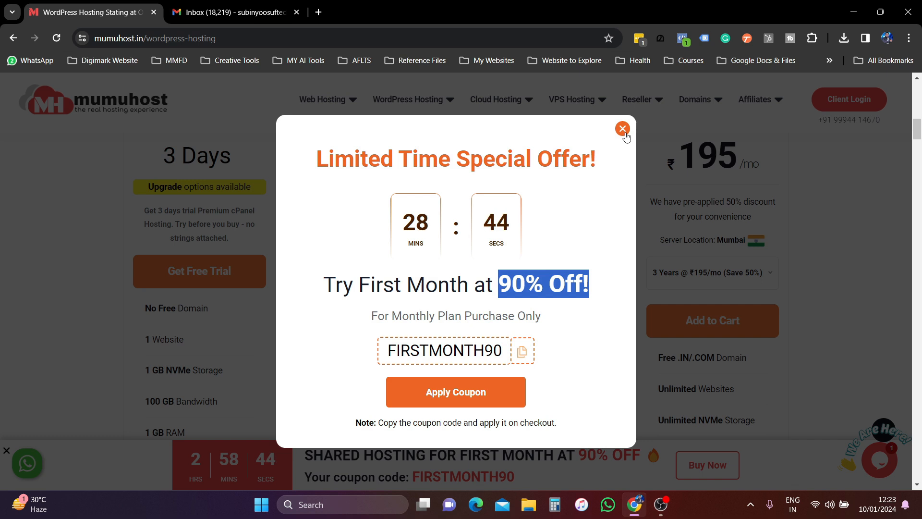
click(625, 134)
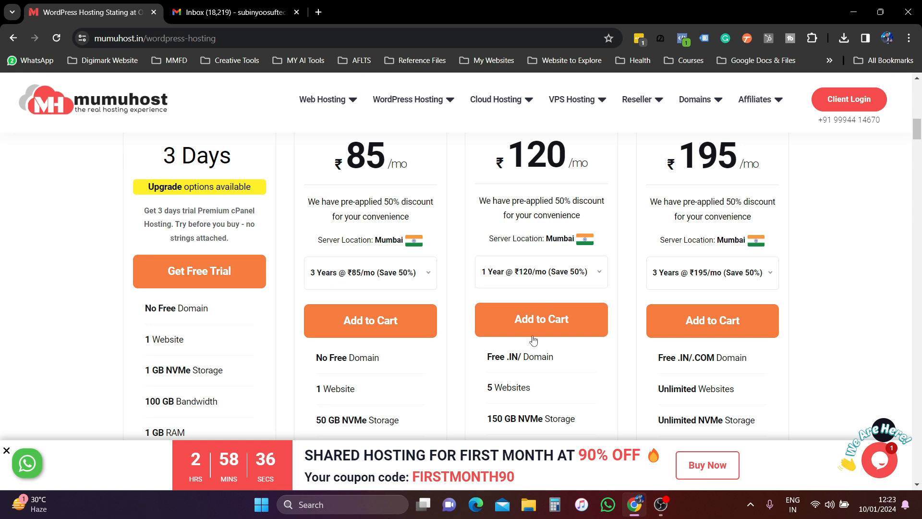
scroll(531, 348, down, 5)
scroll(532, 300, down, 3)
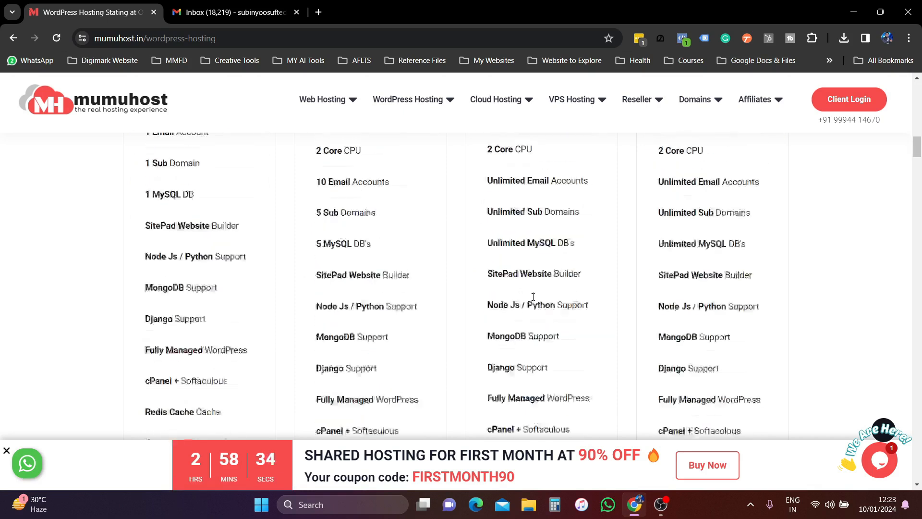
scroll(533, 300, up, 1)
drag(490, 185, 628, 190)
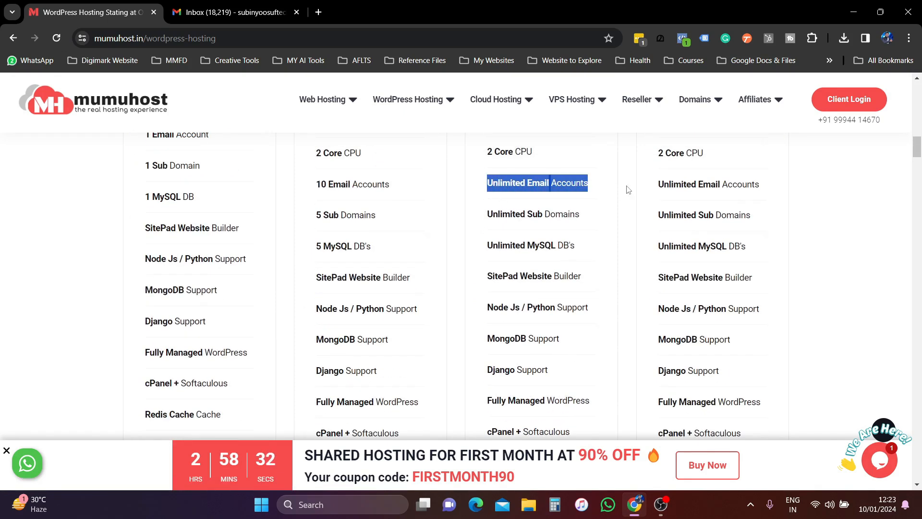
drag(489, 214, 589, 217)
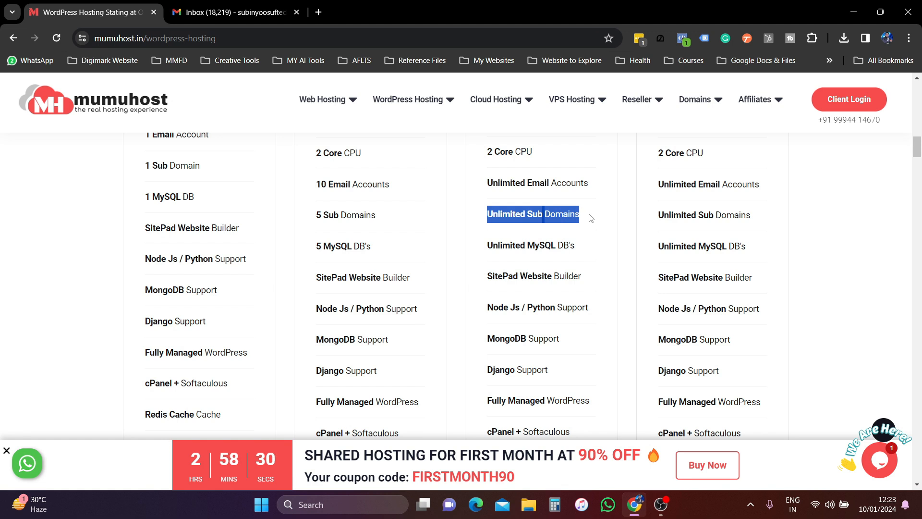
- Scroll through the plan feature lists and back up to the prices
scroll(278, 257, up, 3)
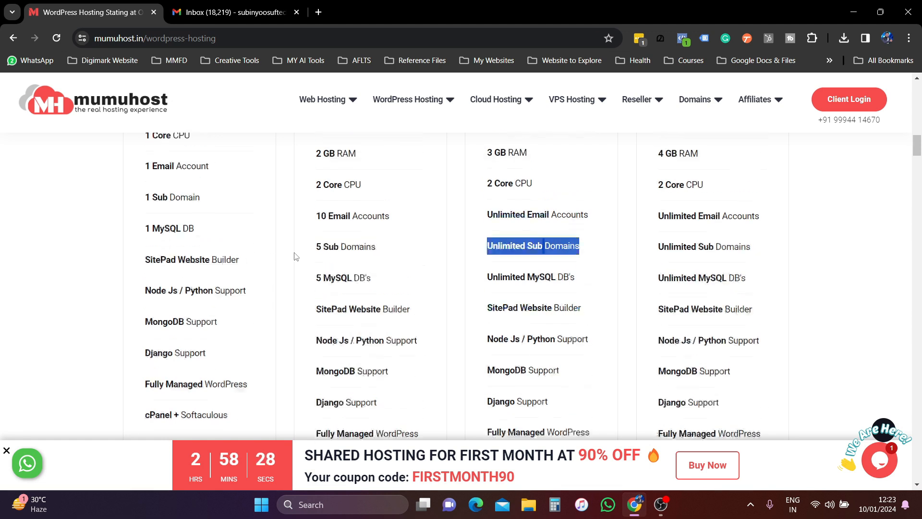
drag(316, 334, 403, 341)
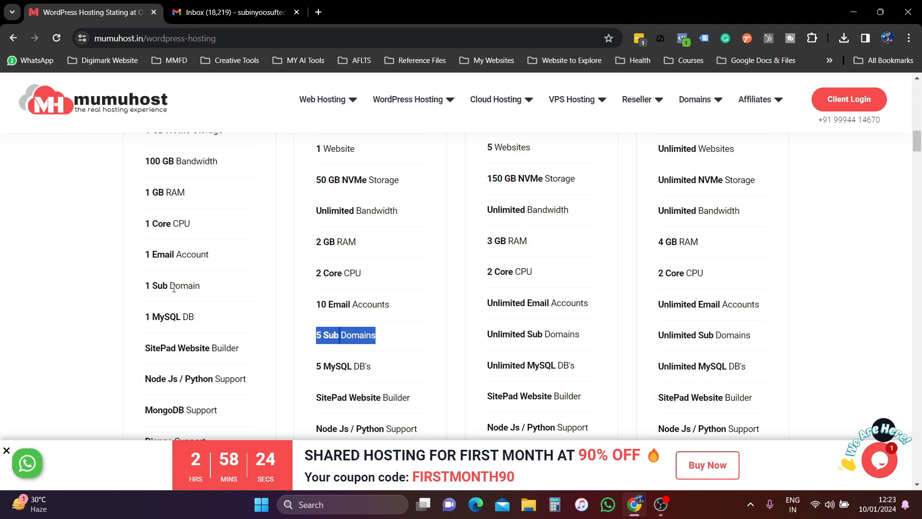
scroll(169, 288, up, 5)
scroll(197, 341, down, 4)
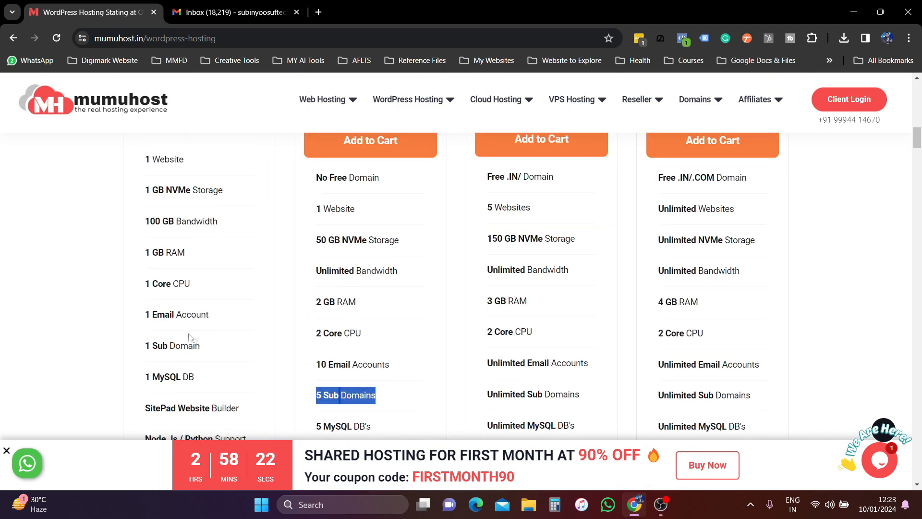
scroll(533, 361, down, 2)
scroll(533, 362, down, 6)
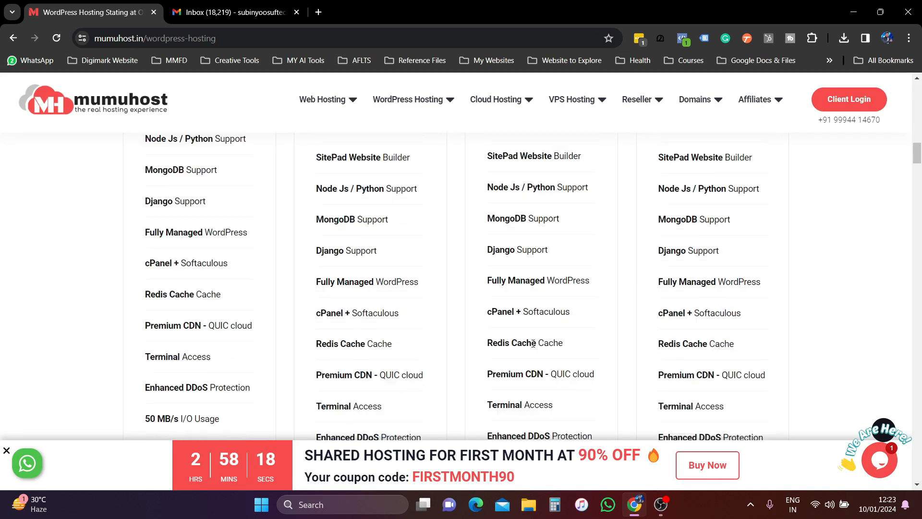
scroll(535, 341, up, 7)
scroll(534, 342, up, 14)
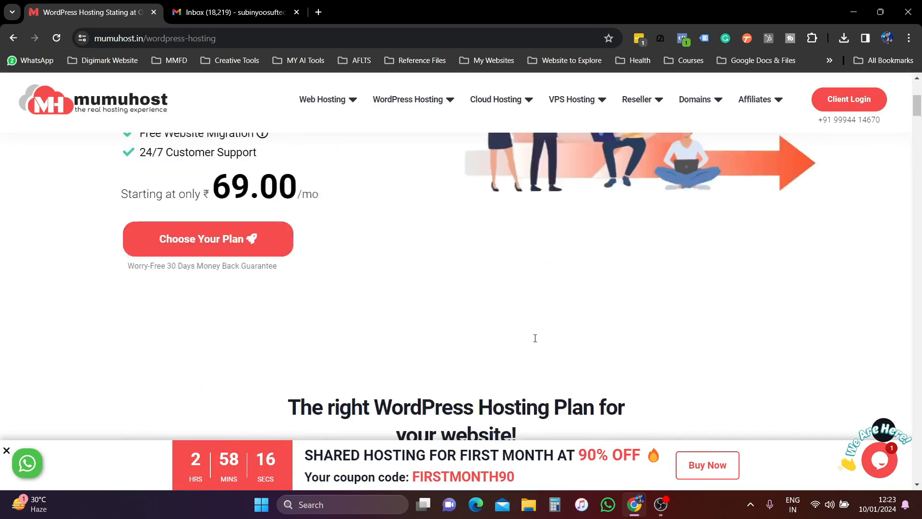
scroll(528, 366, down, 7)
scroll(548, 277, down, 12)
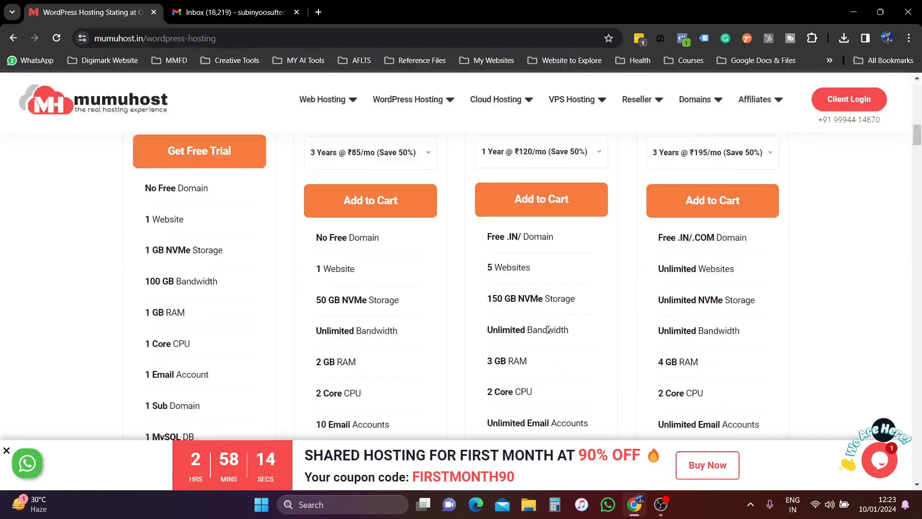
scroll(545, 259, up, 9)
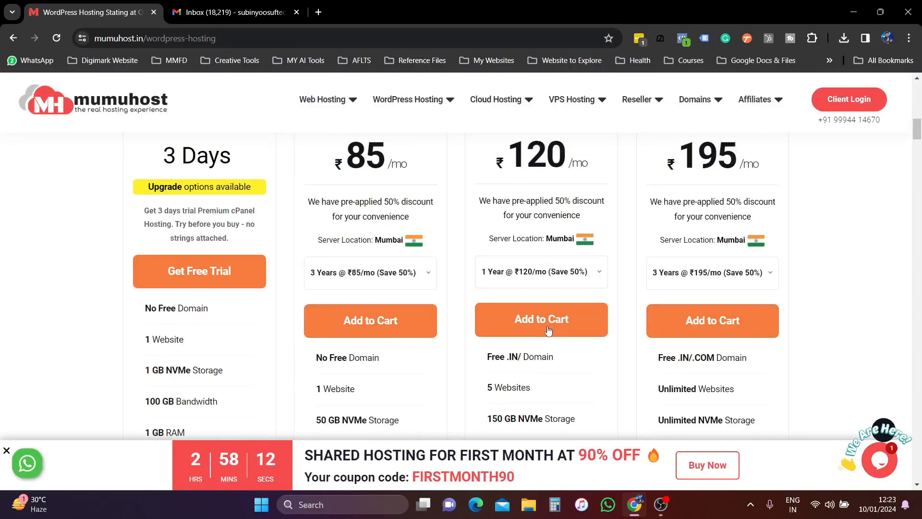
- Add Word Extra to the cart, choose Register a new domain, and enter subindigital2024
click(548, 318)
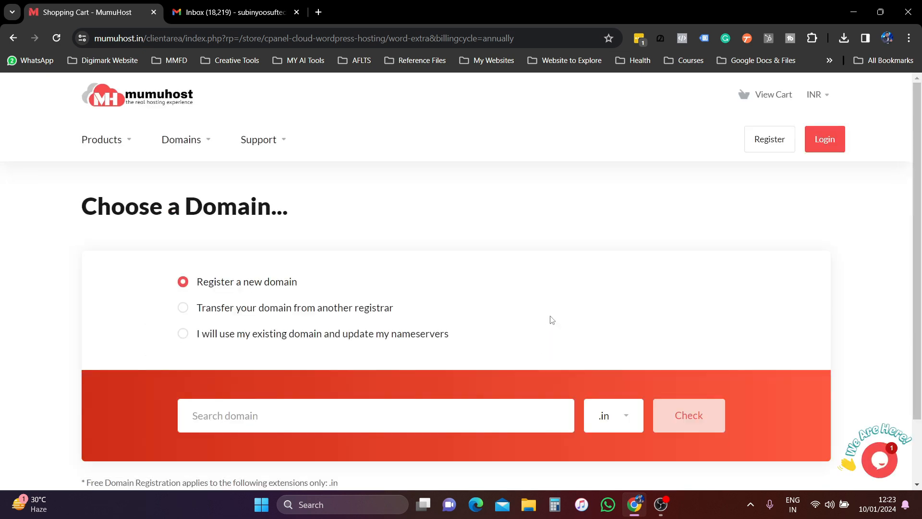
scroll(514, 227, down, 2)
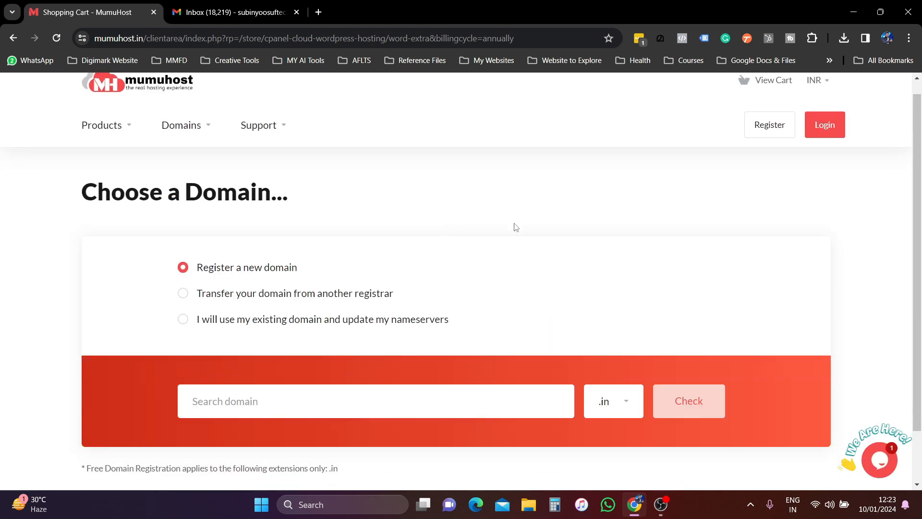
click(370, 343)
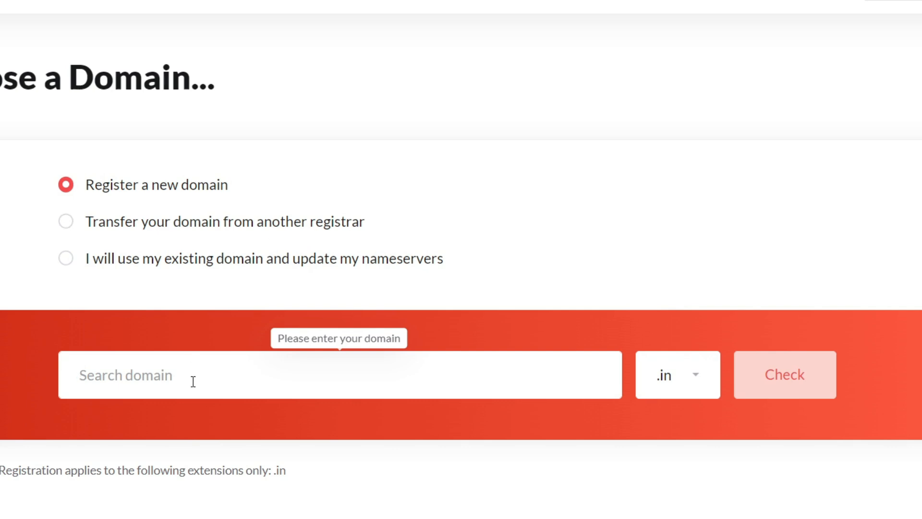
click(68, 262)
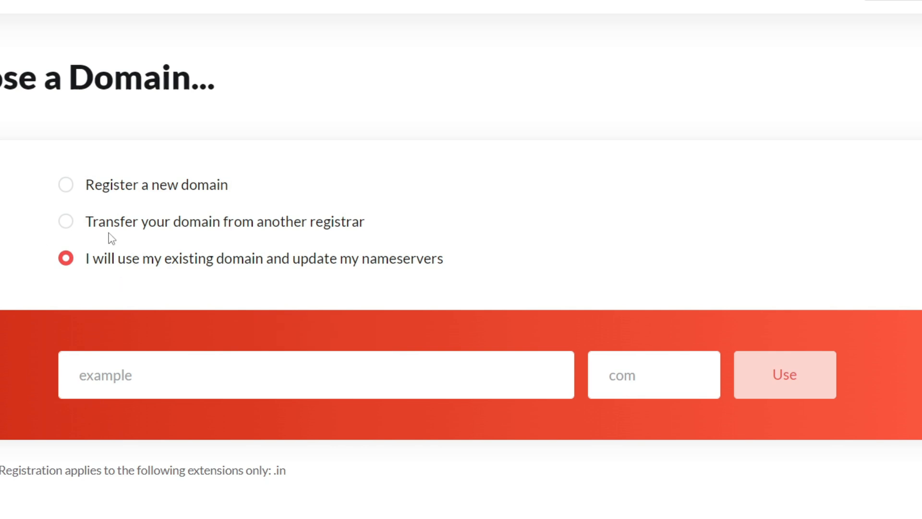
click(70, 185)
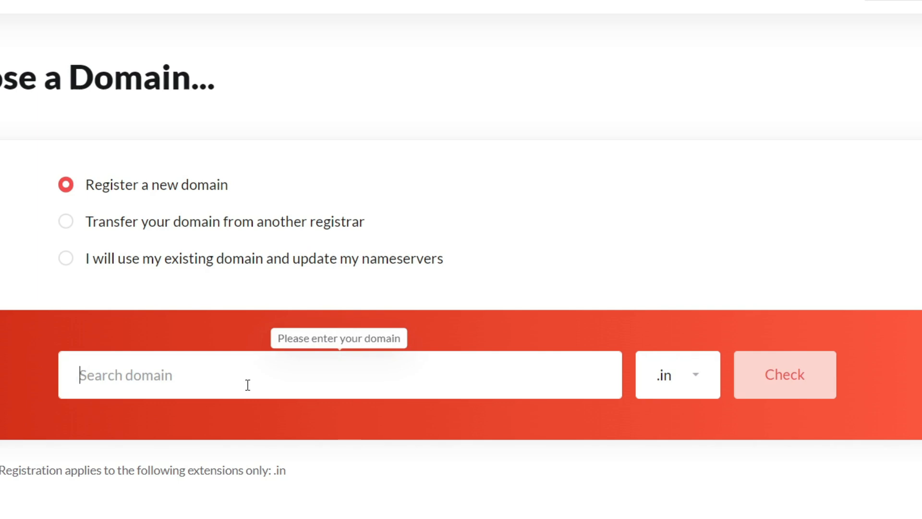
text(subin)
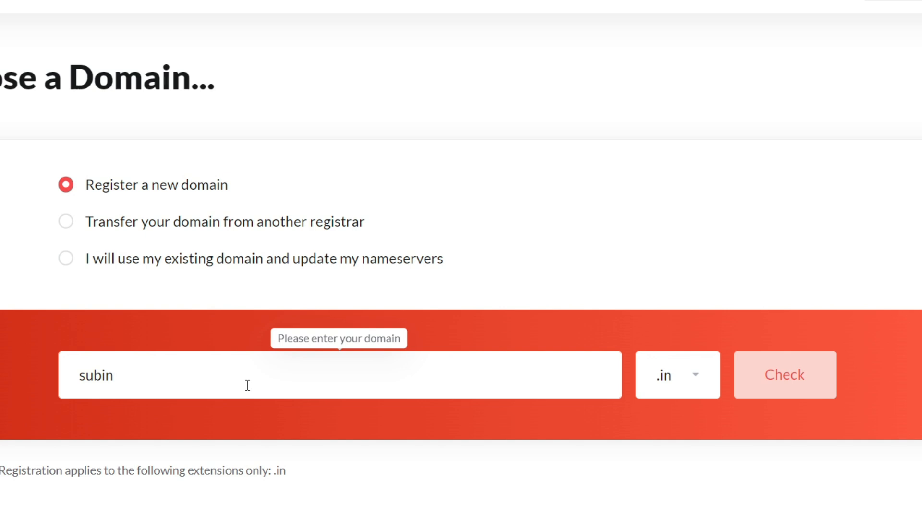
text(digital2024)
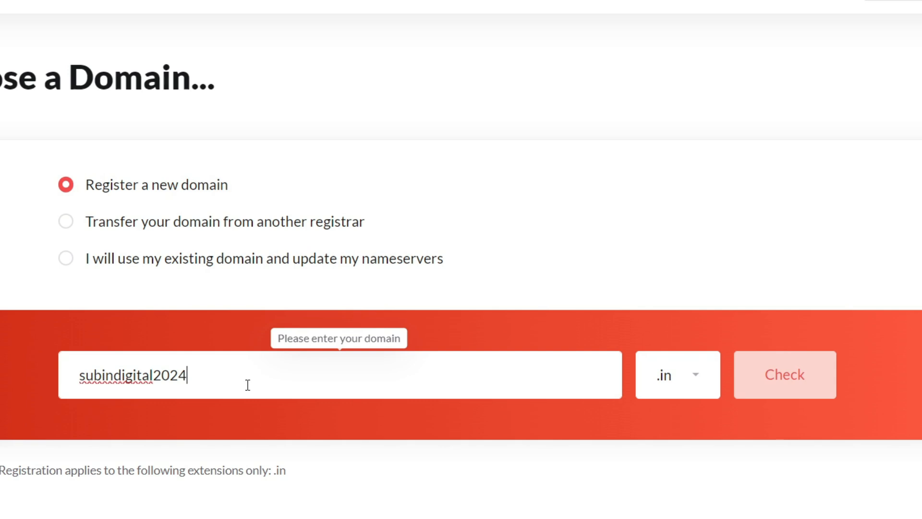
- Change the domain name in the search field to subindigitalsolutions
key(BackSpace)
key(BackSpace)
key(BackSpace)
key(BackSpace)
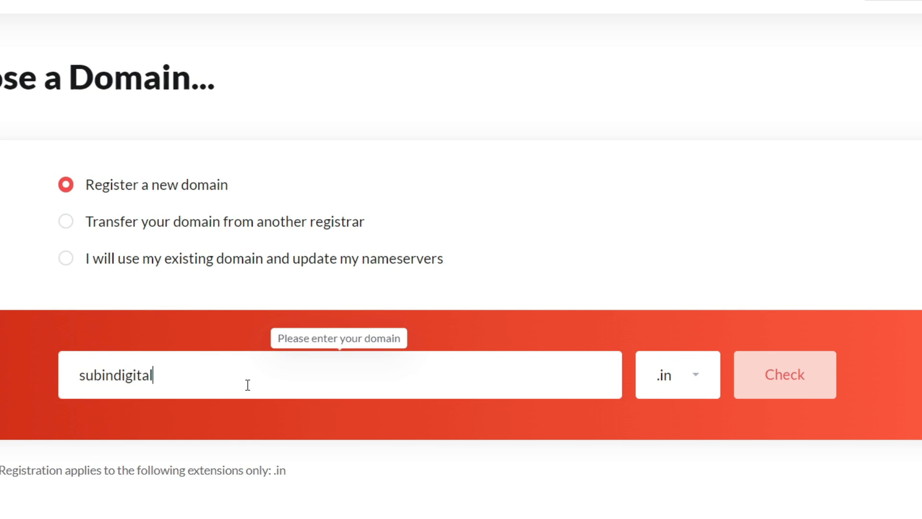
text(solutions)
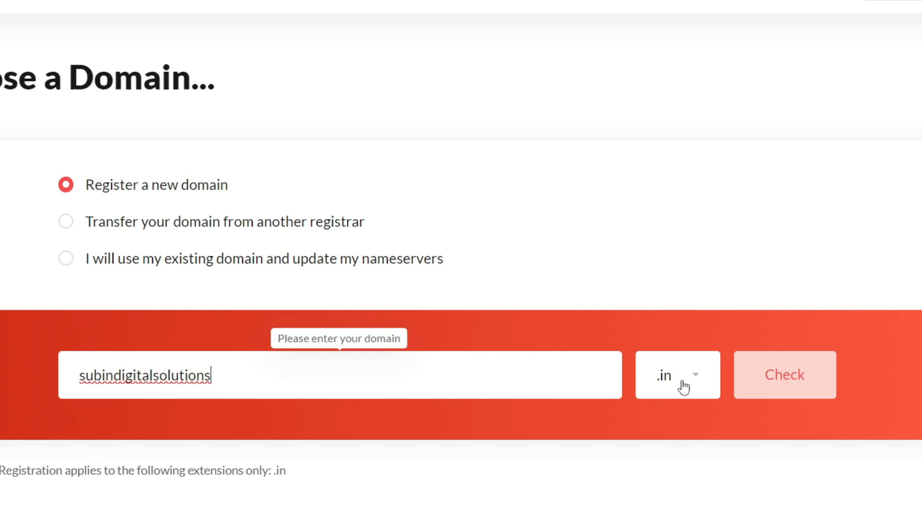
- Keep the .in extension and check whether subindigitalsolutions.in is available
click(640, 395)
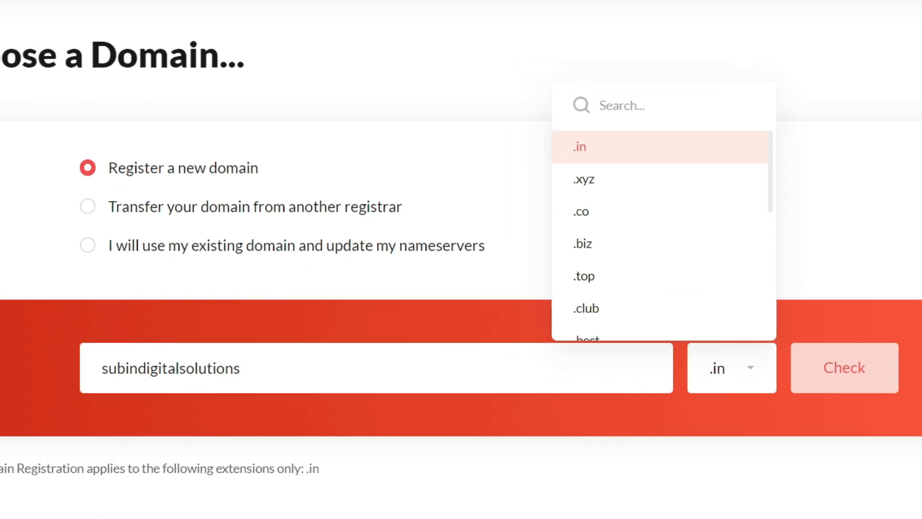
click(10, 488)
drag(103, 449, 673, 448)
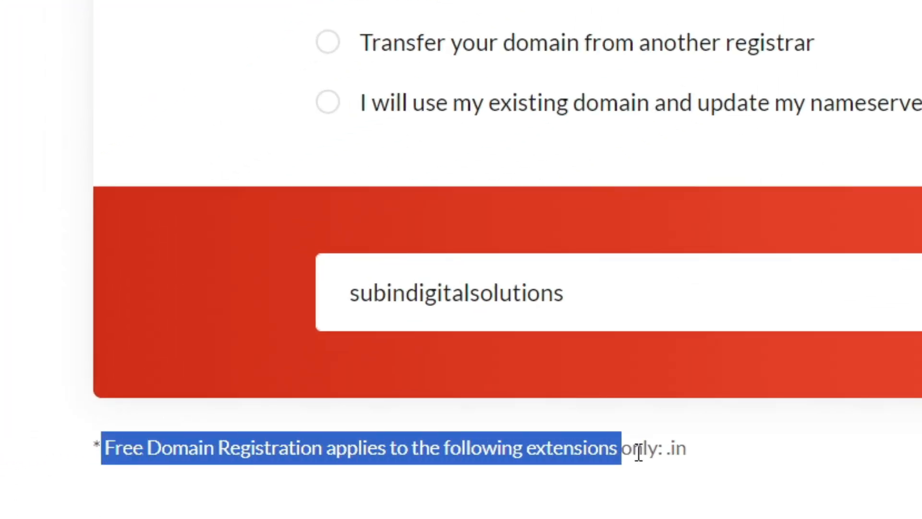
double_click(679, 449)
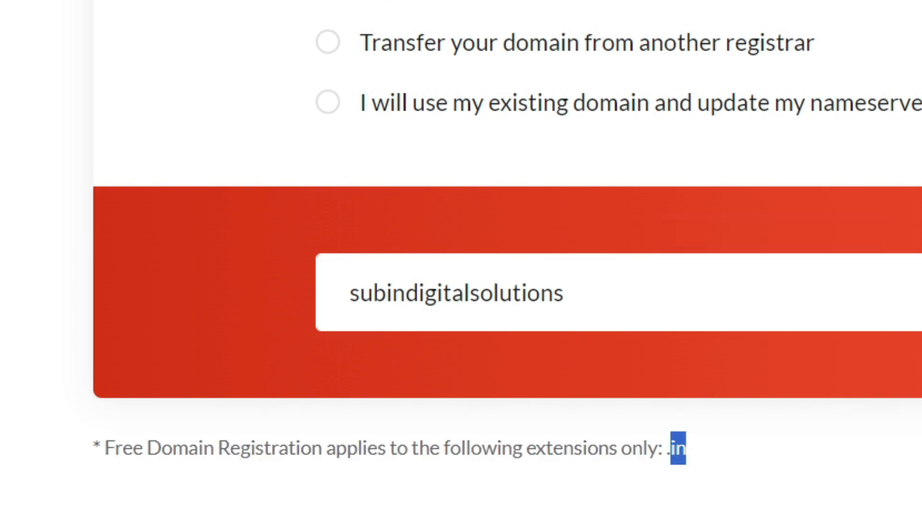
click(750, 473)
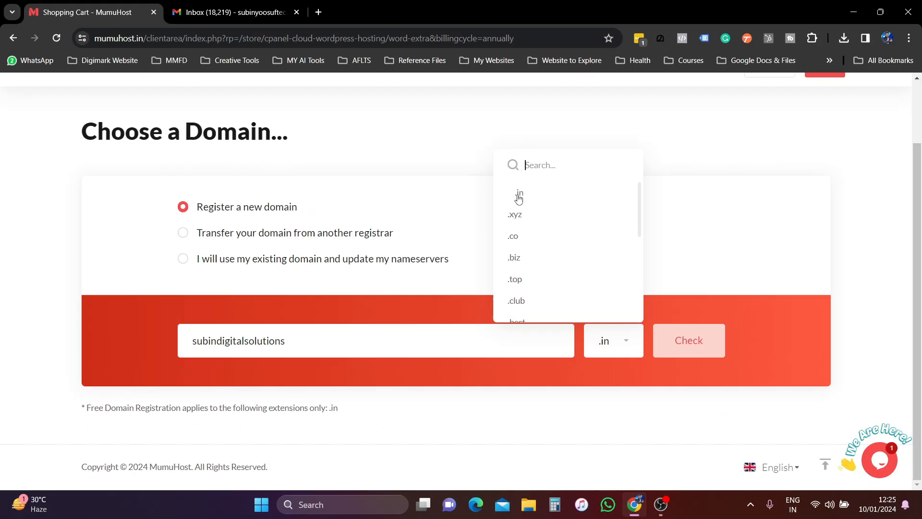
click(449, 137)
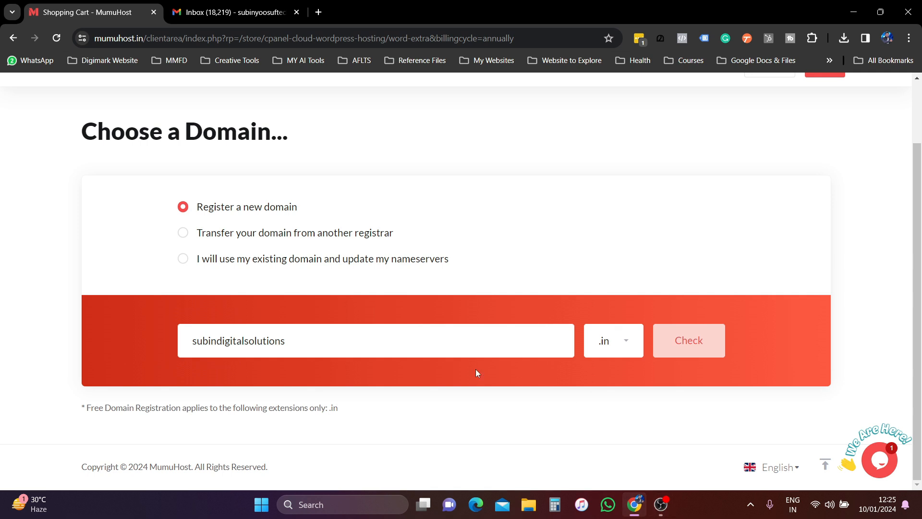
click(697, 347)
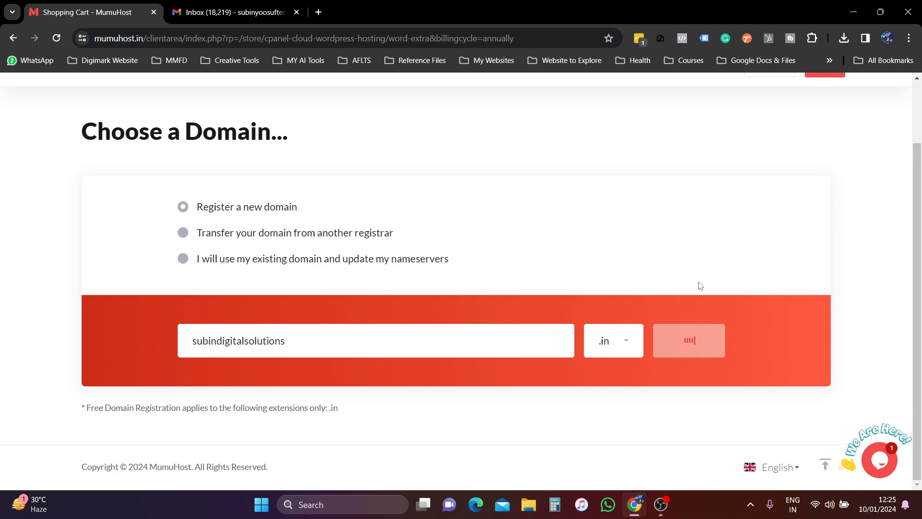
- Add the available subindigitalsolutions.in at ₹699.00 INR to the cart
scroll(519, 322, down, 5)
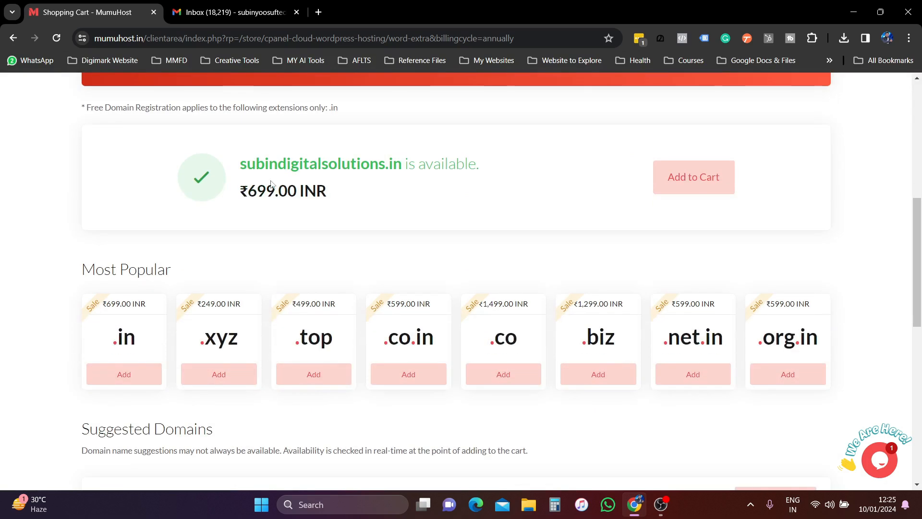
drag(240, 163, 405, 162)
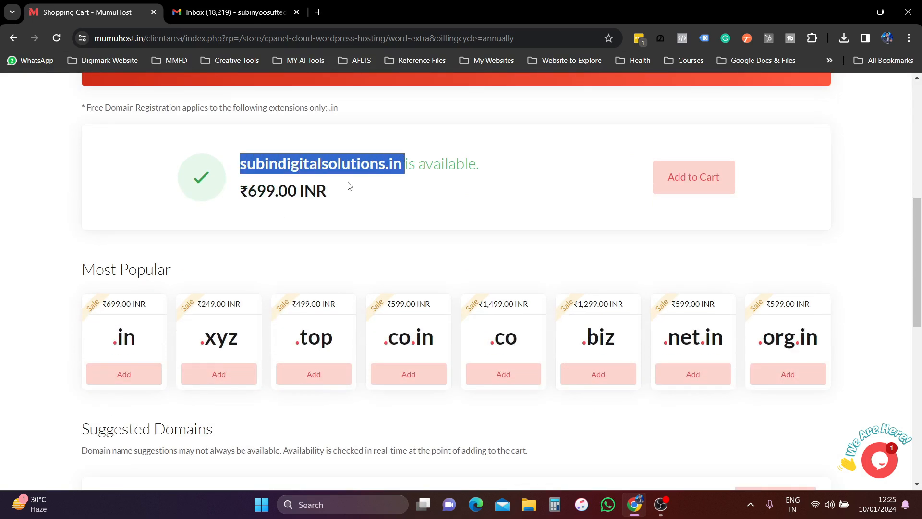
drag(243, 192, 350, 163)
drag(350, 195, 330, 199)
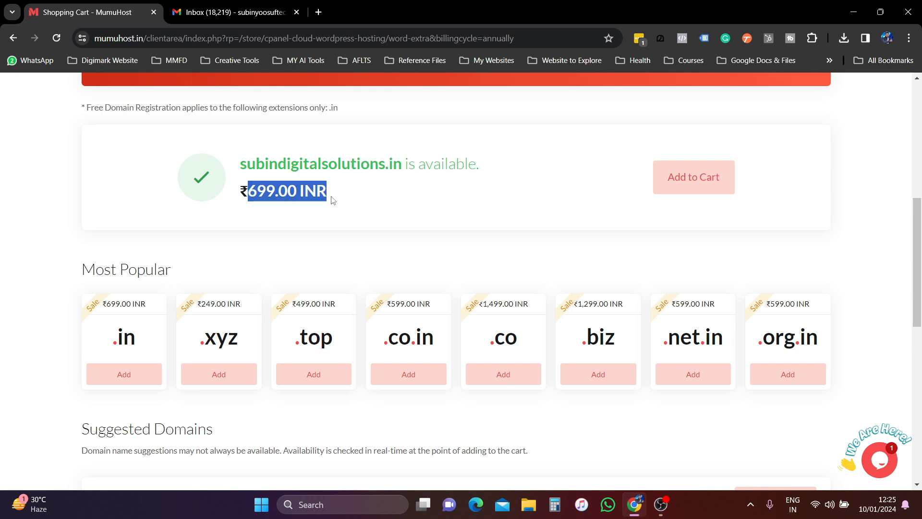
click(702, 185)
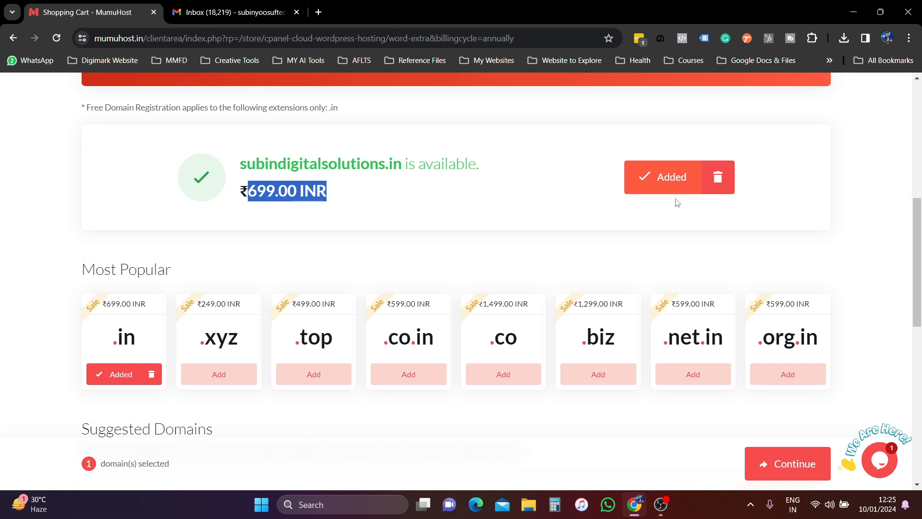
- Review the Suggested Domains and continue with the one selected domain
scroll(482, 371, down, 2)
scroll(383, 392, down, 4)
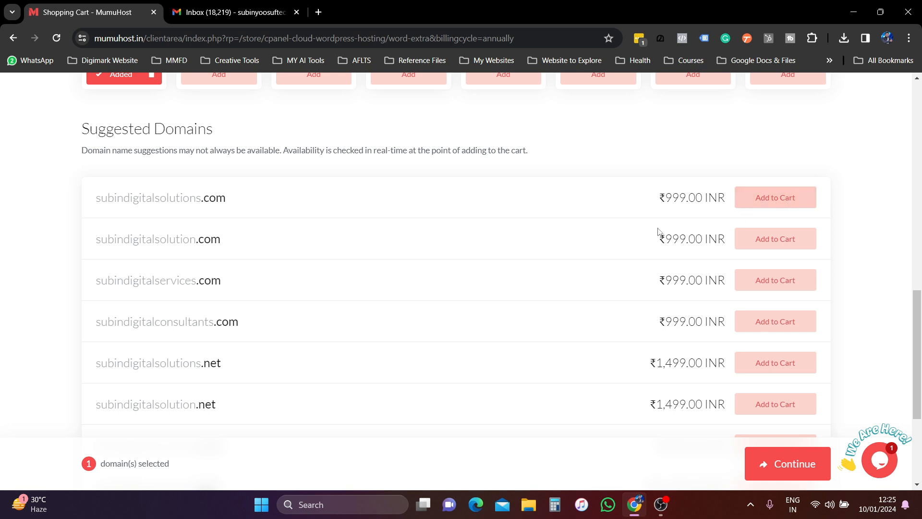
scroll(271, 350, down, 4)
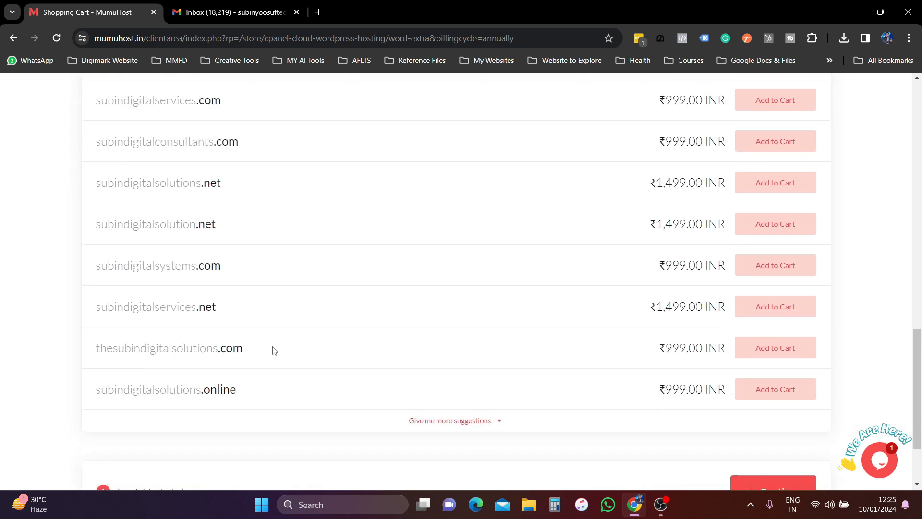
scroll(644, 389, up, 8)
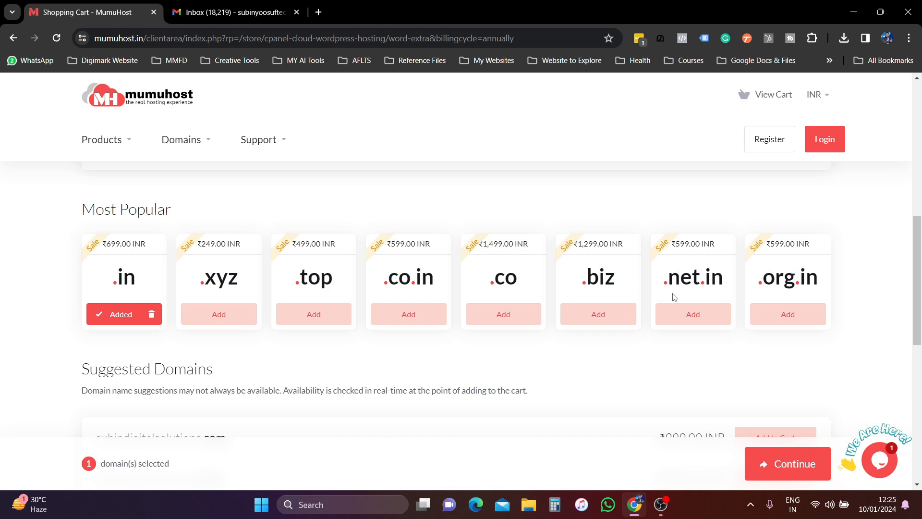
scroll(673, 293, down, 3)
click(788, 463)
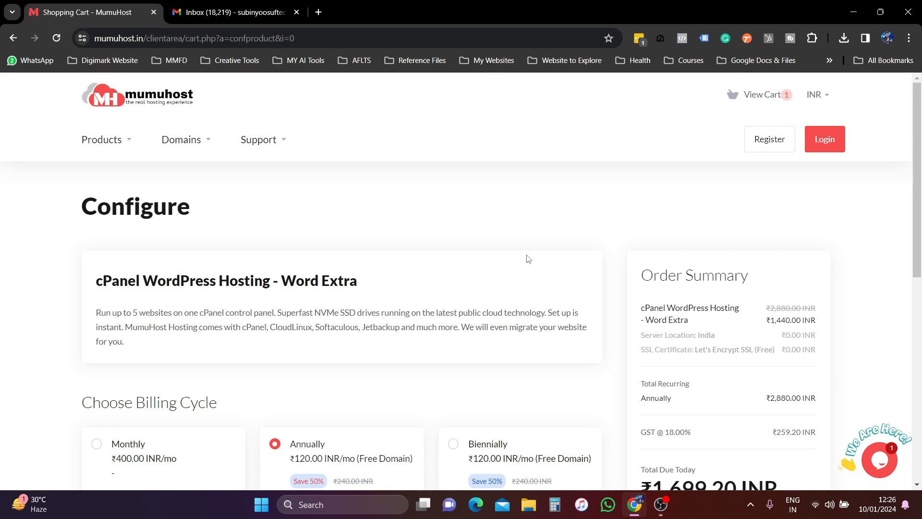
- Compare biennial and triennial totals, then return to annual billing at ₹1,699.20 INR
scroll(529, 259, down, 3)
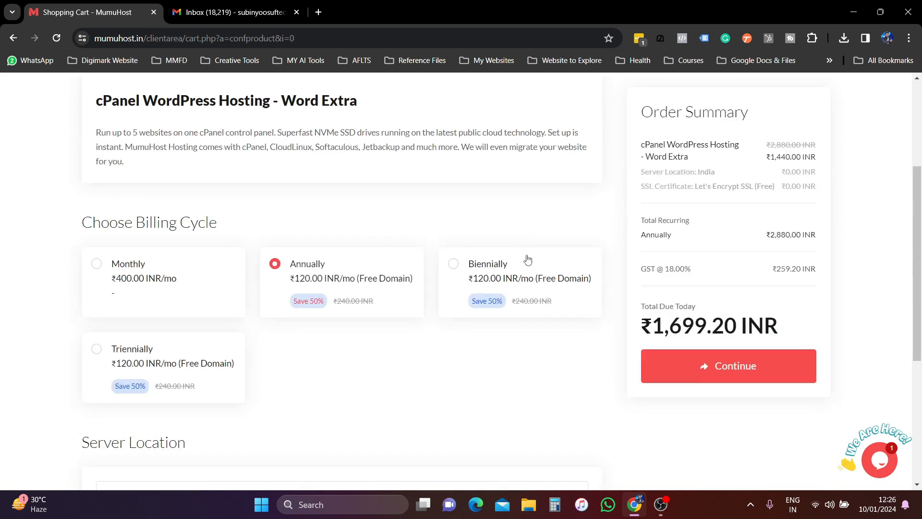
drag(658, 326, 742, 326)
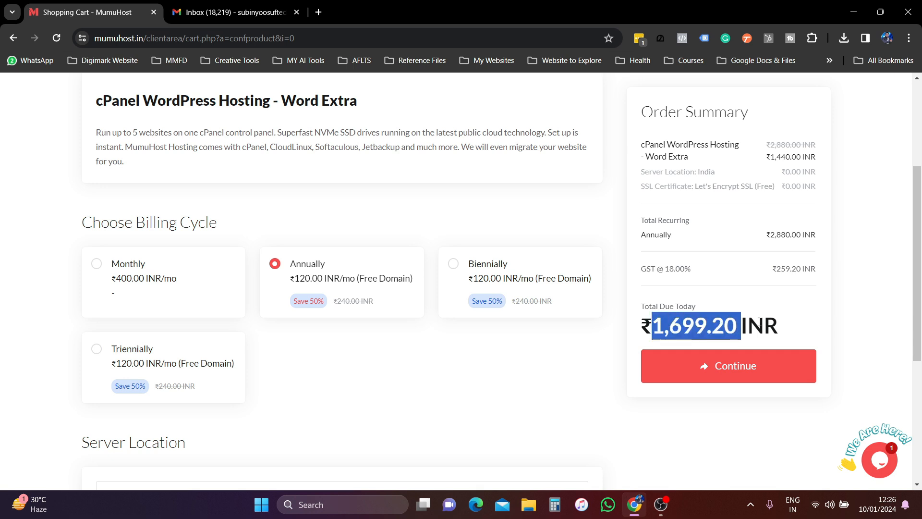
scroll(310, 312, down, 2)
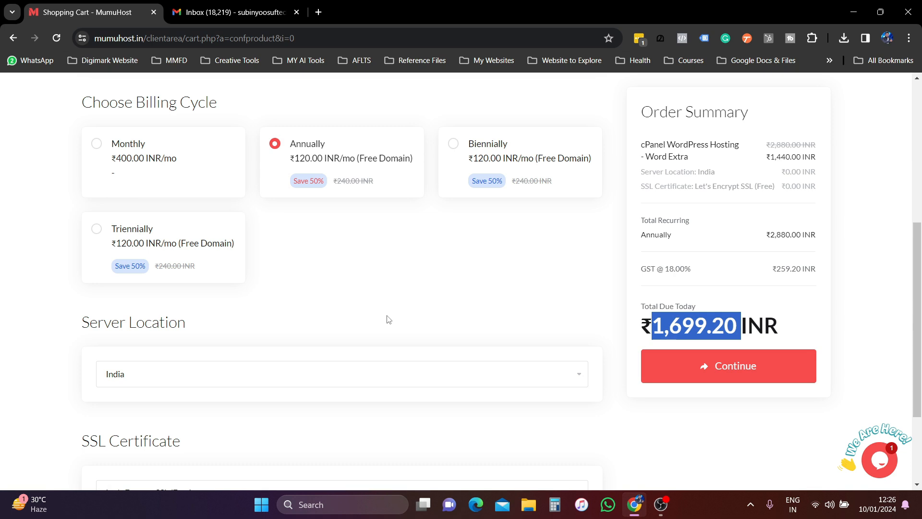
click(454, 144)
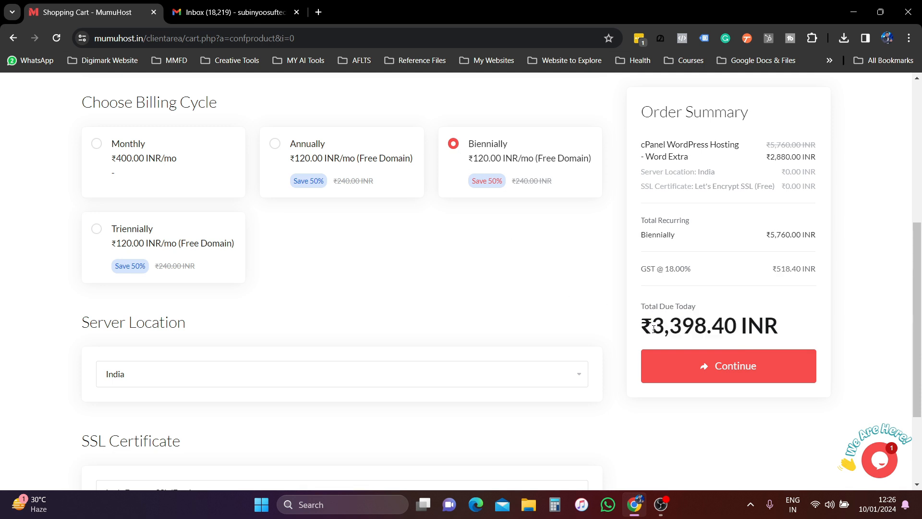
click(97, 230)
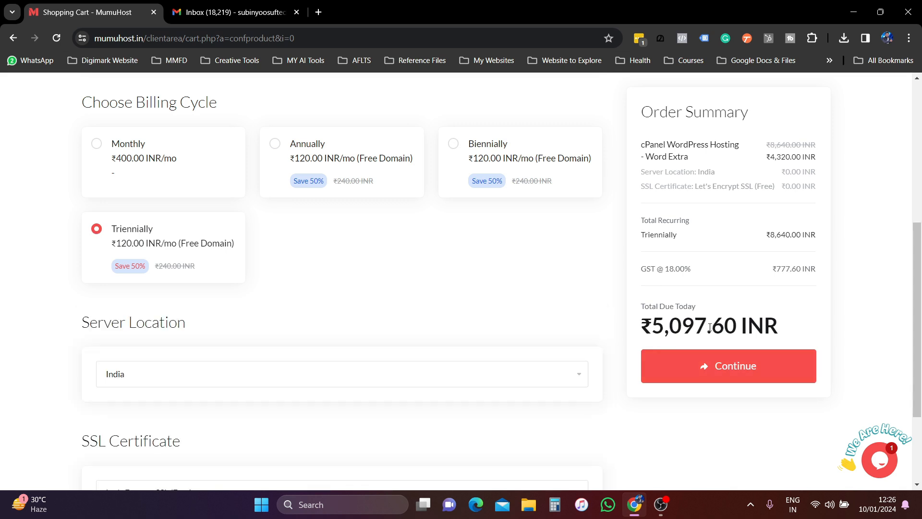
click(275, 143)
- Keep India as the server location and continue to domain configuration
scroll(447, 305, down, 3)
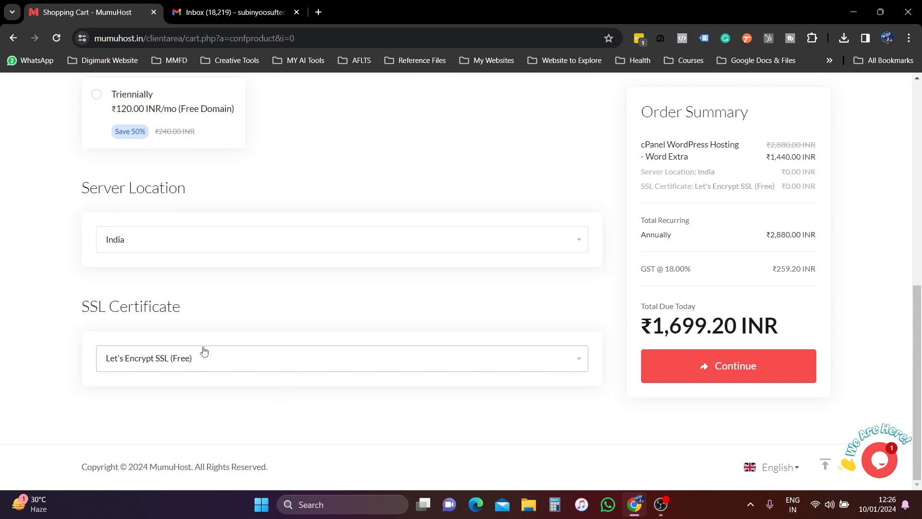
click(245, 248)
click(239, 256)
scroll(690, 342, up, 10)
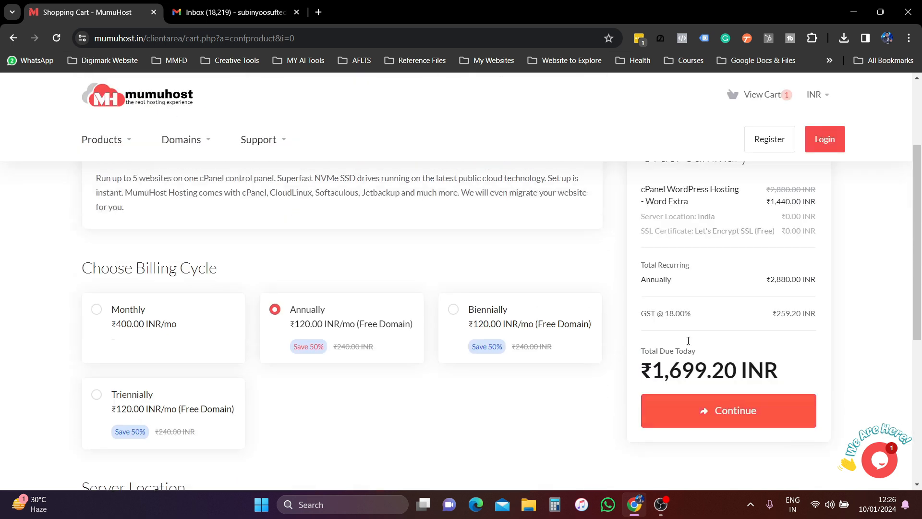
scroll(701, 351, down, 5)
click(743, 368)
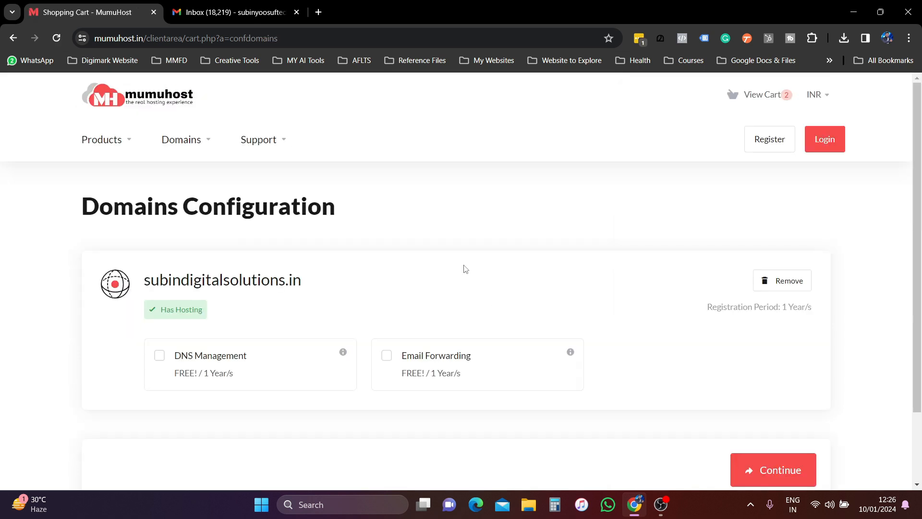
- Tick DNS Management and Email Forwarding for subindigitalsolutions.in and continue to Review & Checkout
scroll(465, 269, down, 2)
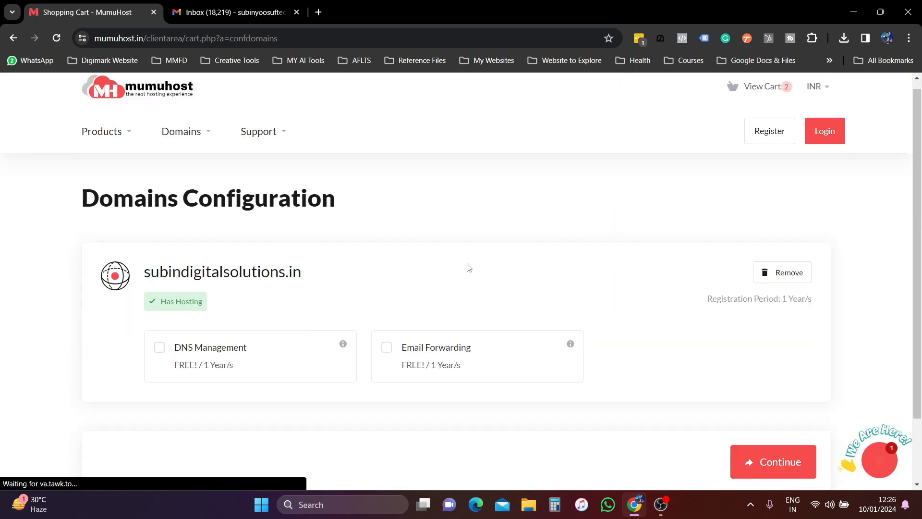
click(162, 272)
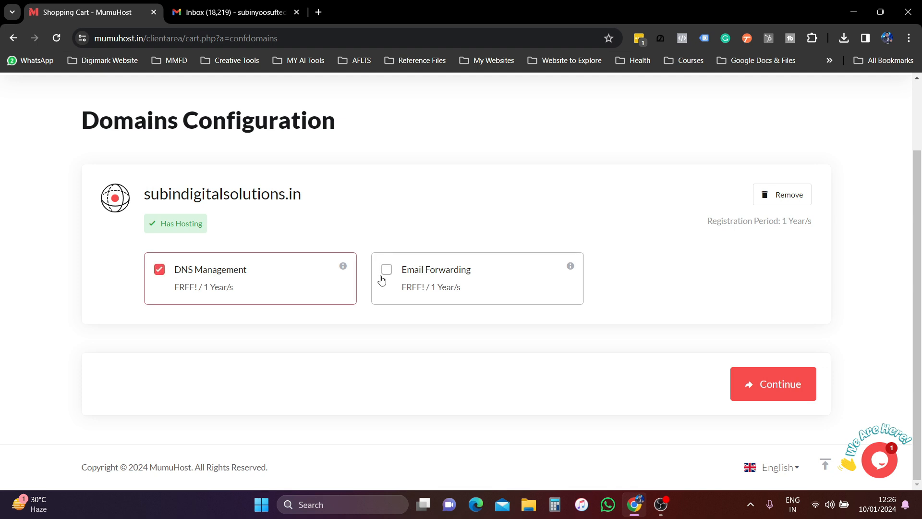
click(385, 270)
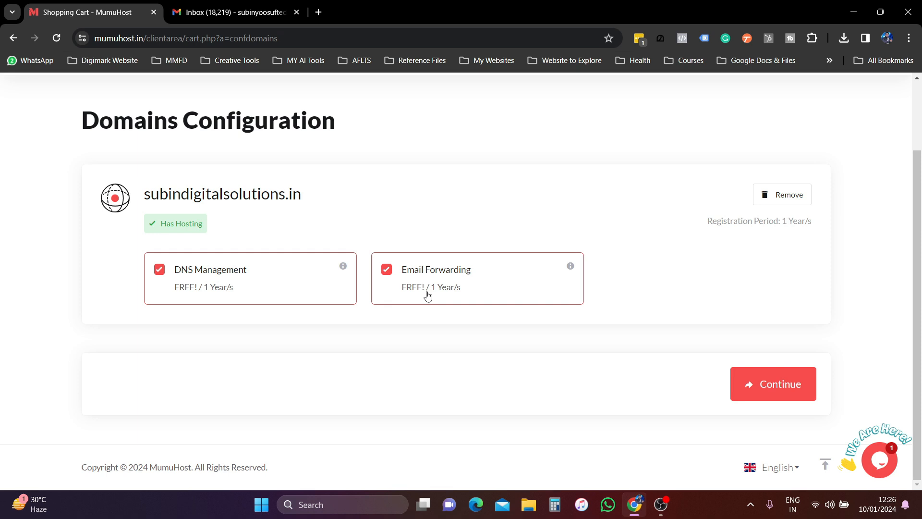
click(776, 387)
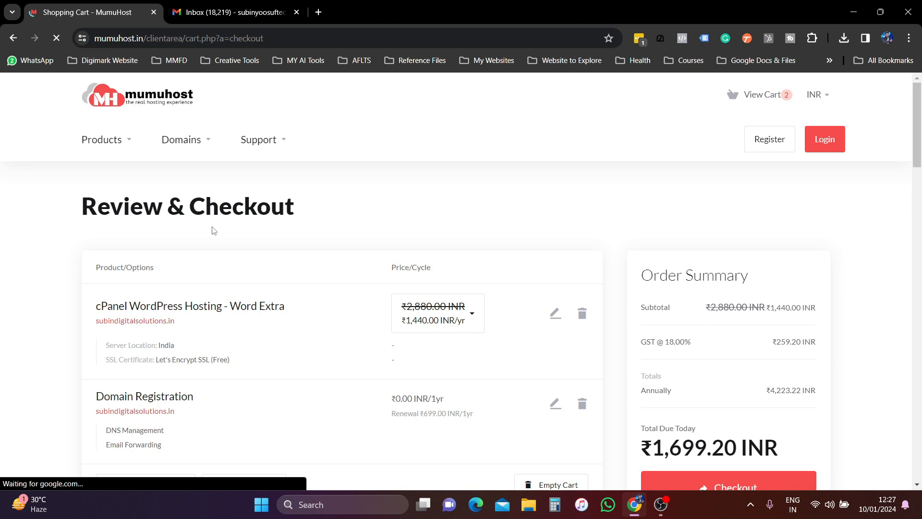
scroll(216, 231, down, 1)
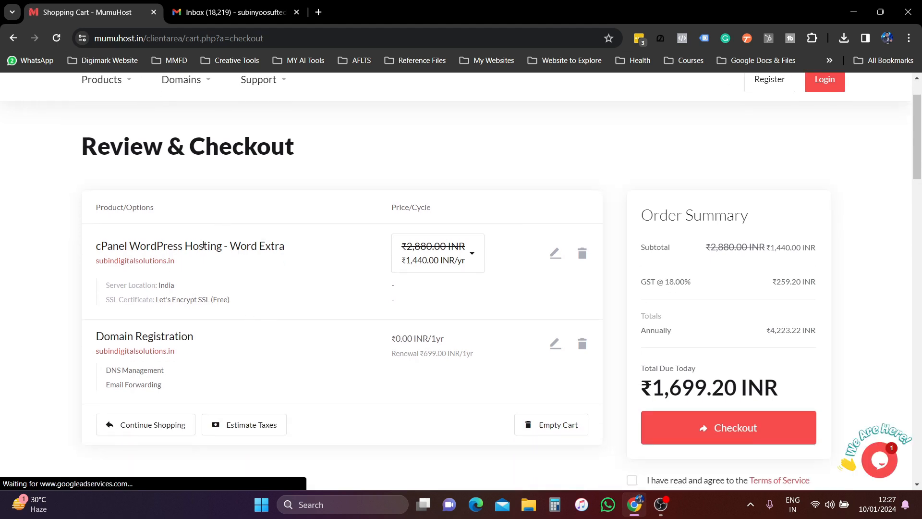
drag(96, 250, 295, 251)
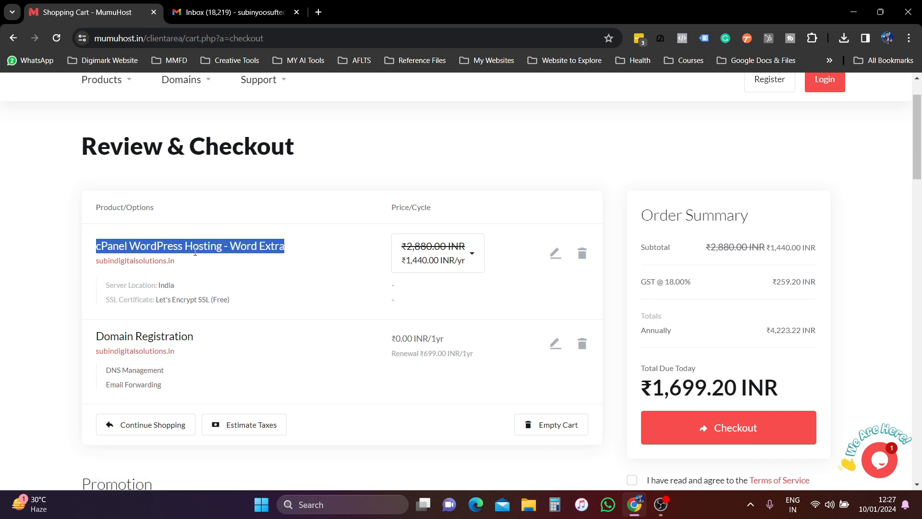
scroll(220, 251, down, 1)
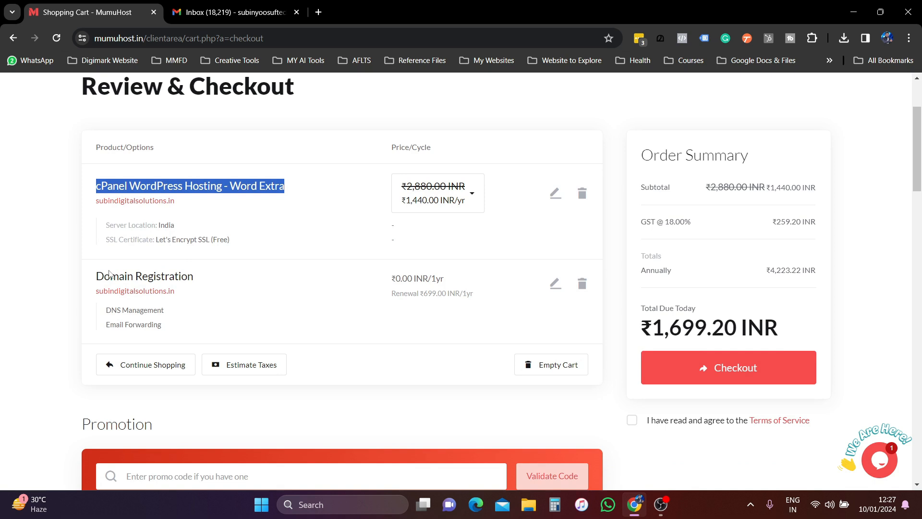
drag(96, 276, 195, 275)
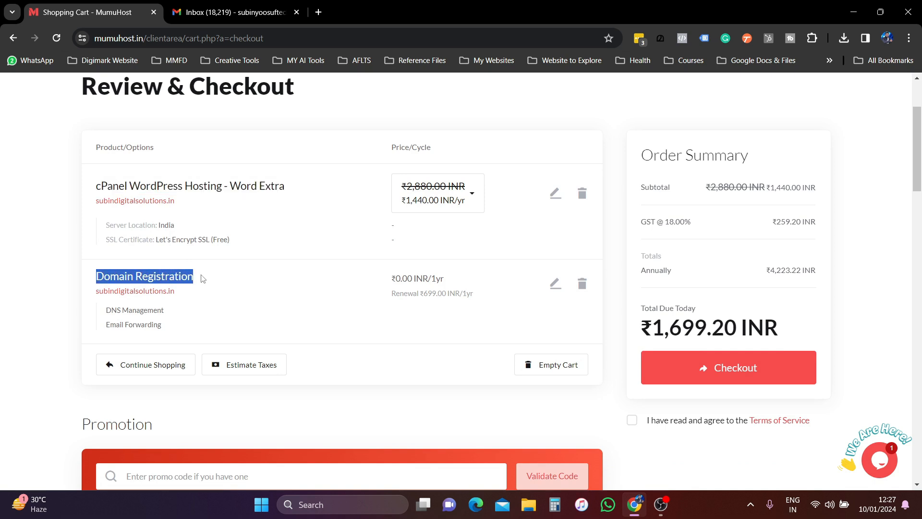
drag(391, 278, 451, 279)
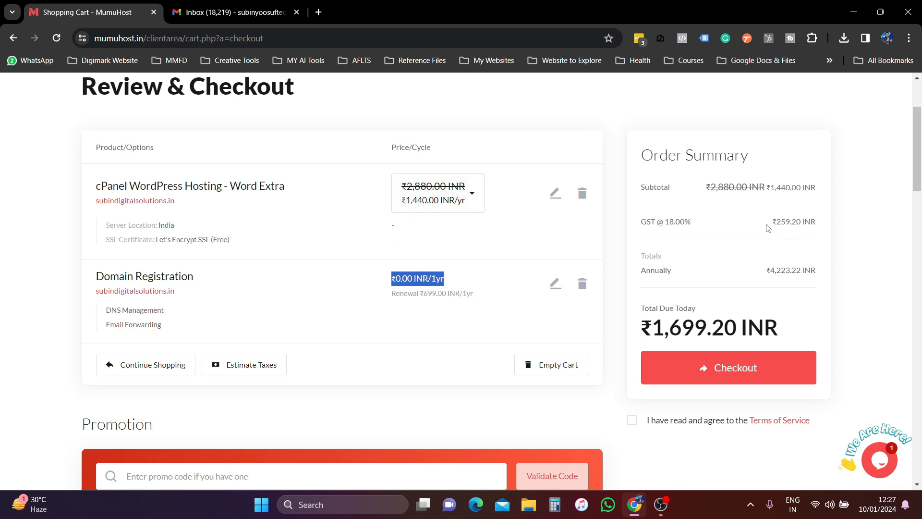
drag(655, 326, 807, 317)
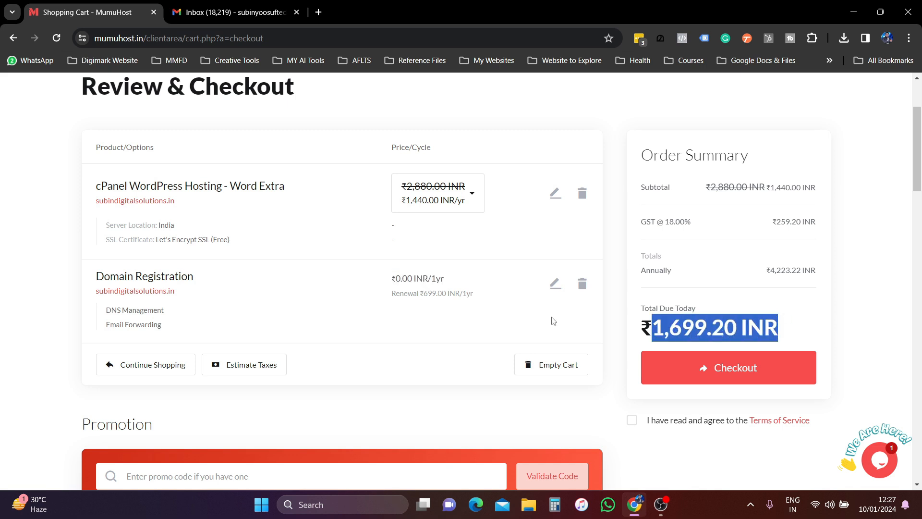
scroll(419, 324, down, 3)
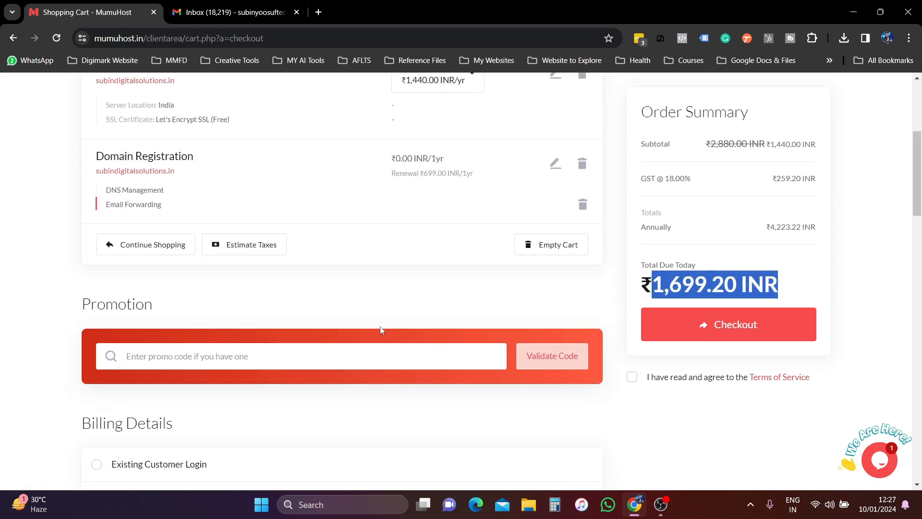
click(228, 364)
- Validate promo code SUBIN5 and highlight the discounted ₹1,529.28 INR total due
text(SUBIN5)
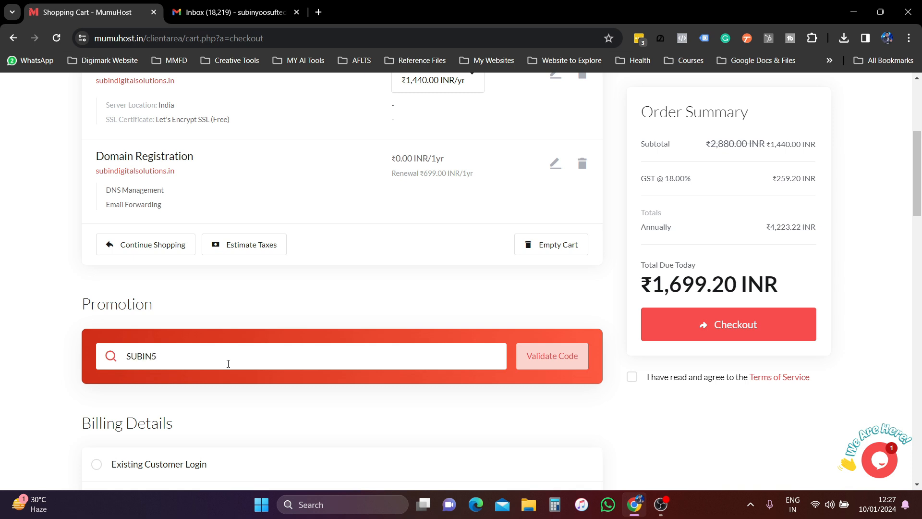
click(551, 355)
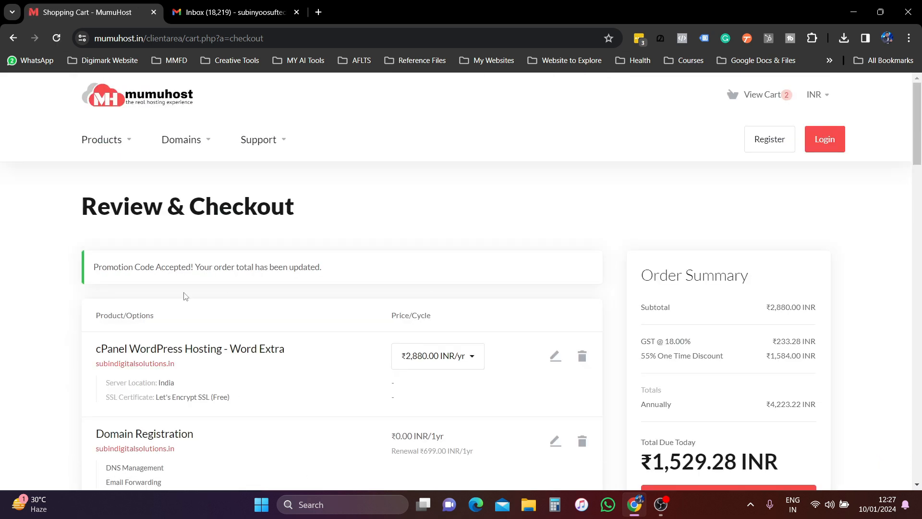
scroll(458, 335, down, 5)
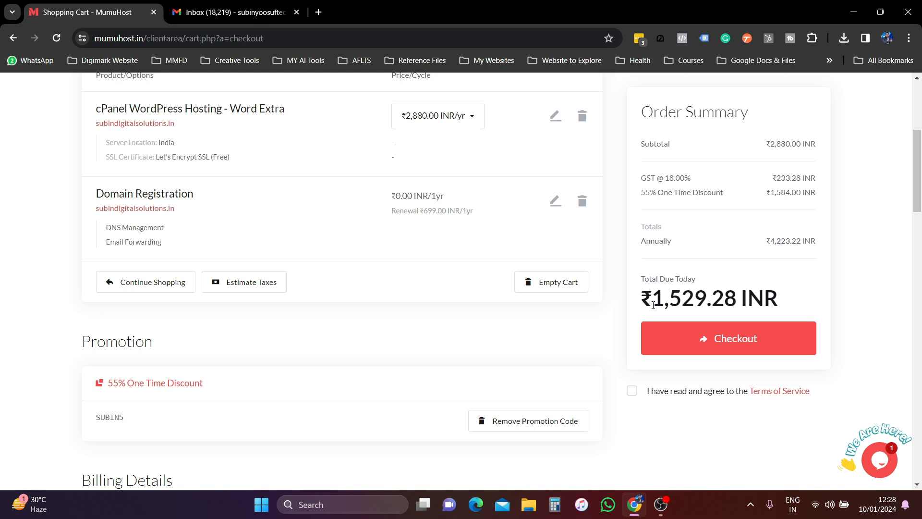
drag(654, 303, 792, 296)
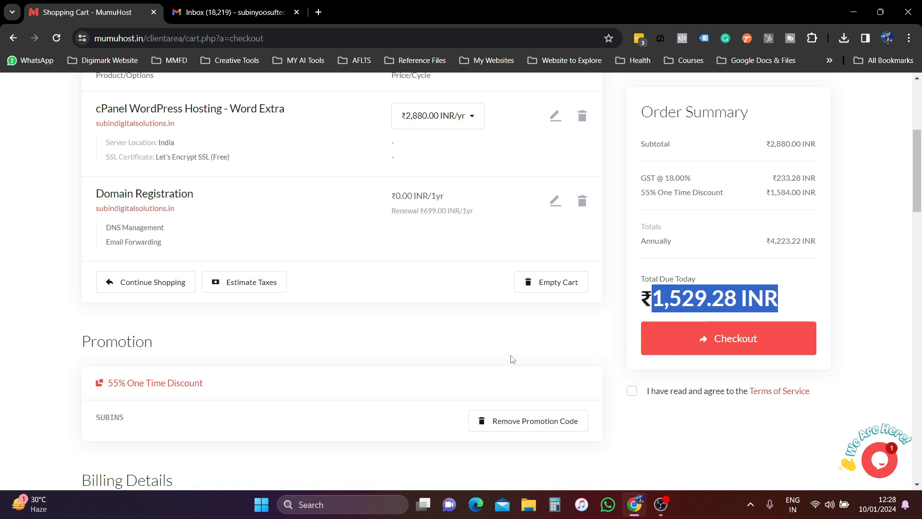
scroll(360, 310, down, 4)
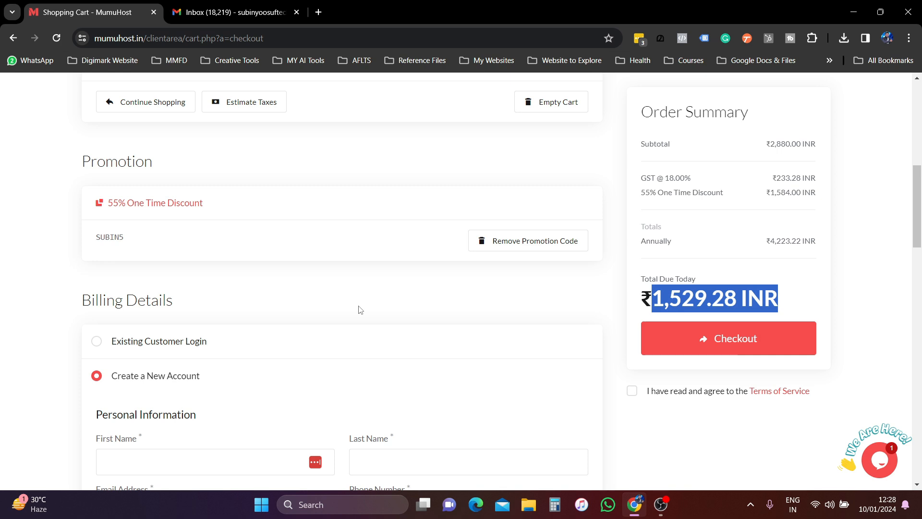
scroll(361, 310, down, 3)
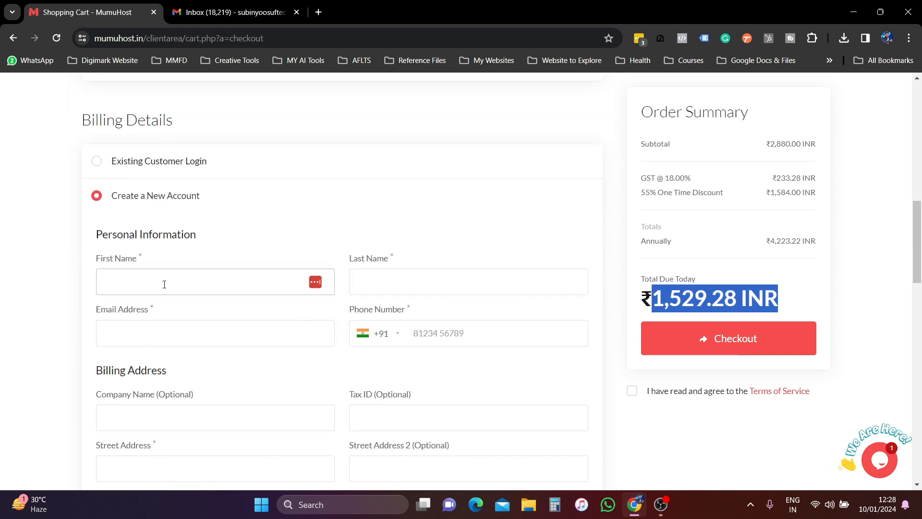
scroll(420, 275, down, 3)
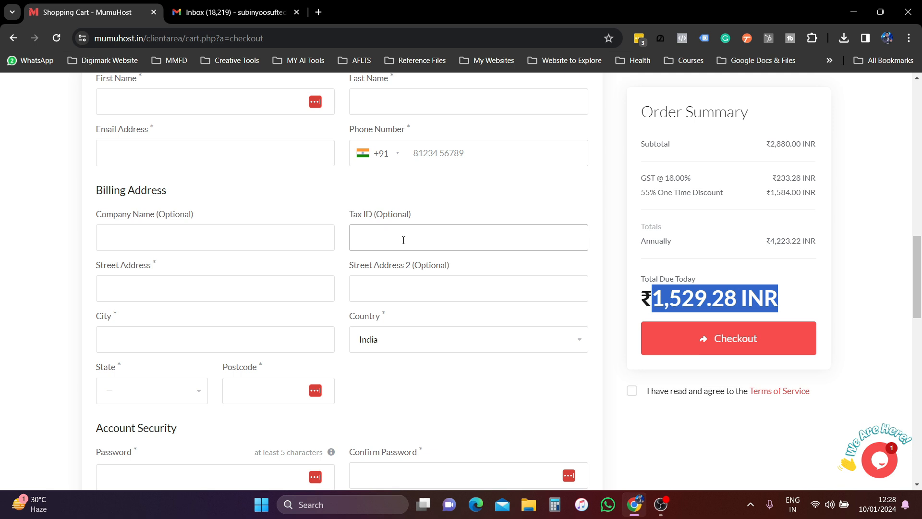
scroll(403, 240, down, 2)
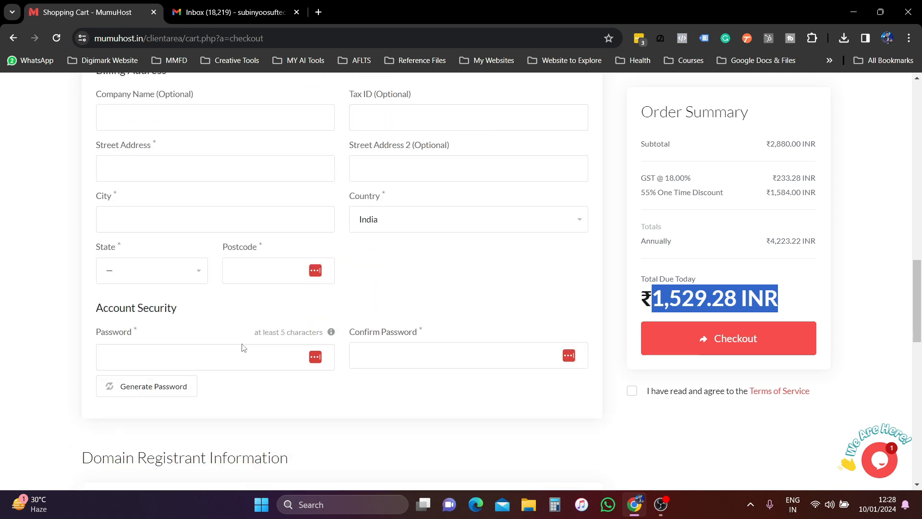
scroll(242, 347, down, 4)
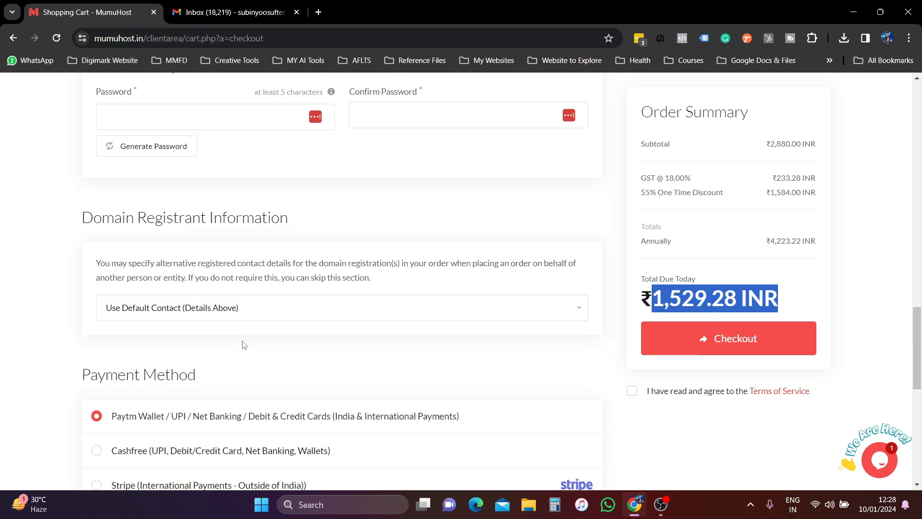
scroll(244, 346, down, 3)
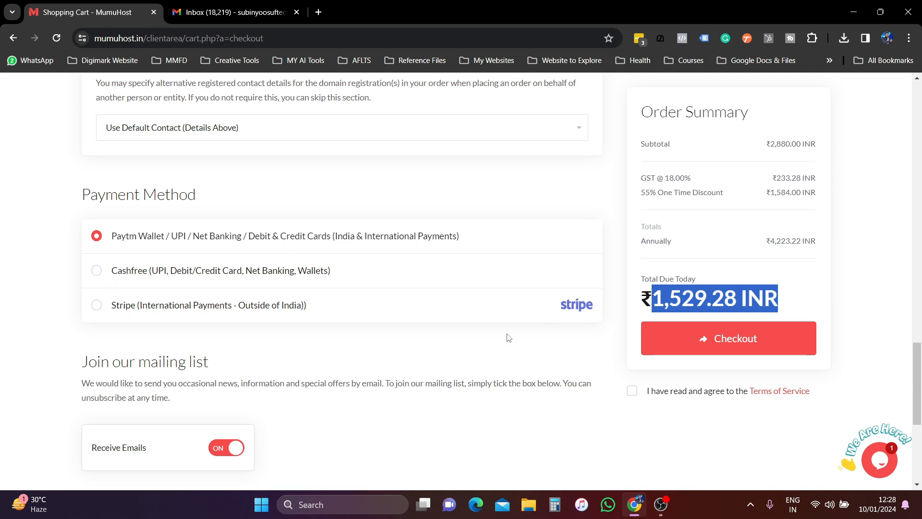
scroll(506, 335, up, 7)
scroll(385, 344, up, 10)
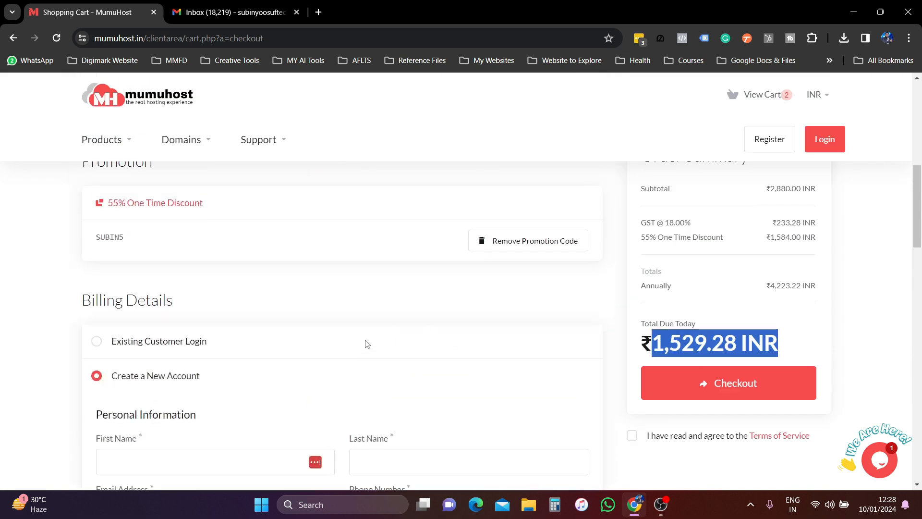
- Log in at checkout as an existing customer using the autofilled account details
click(98, 343)
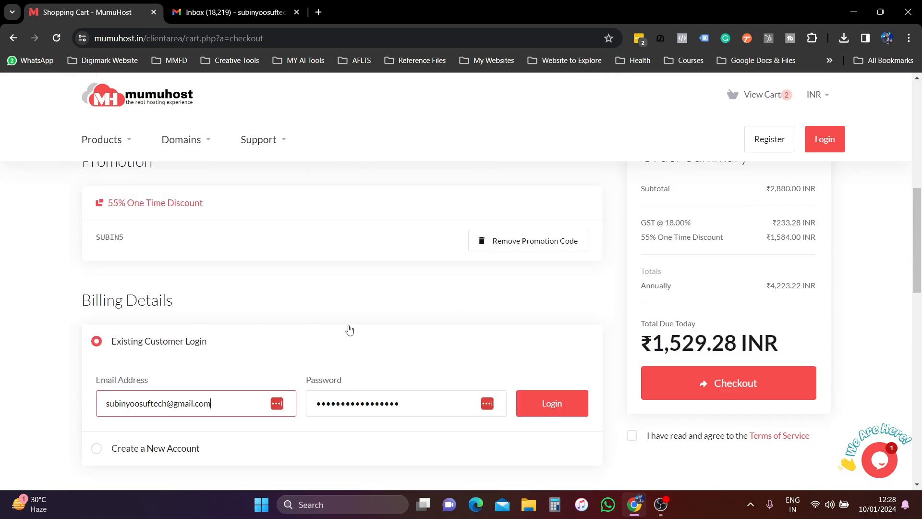
scroll(350, 330, down, 1)
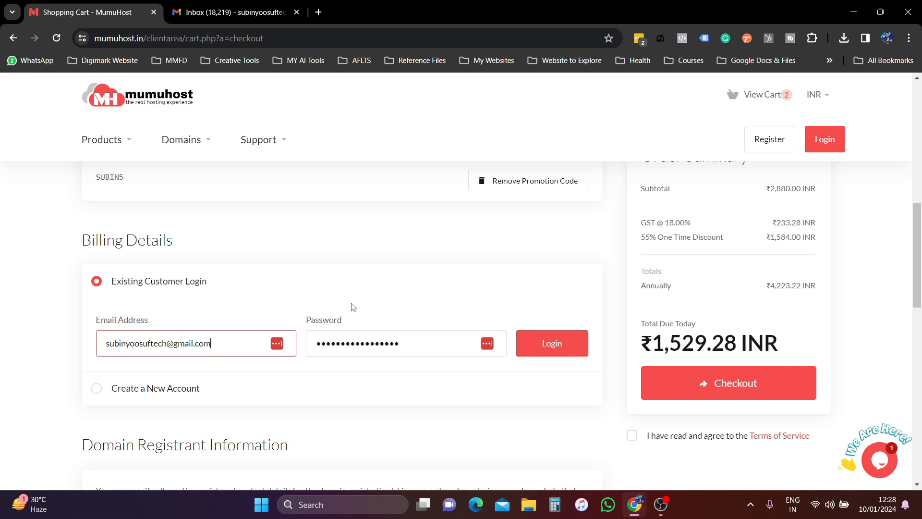
click(554, 344)
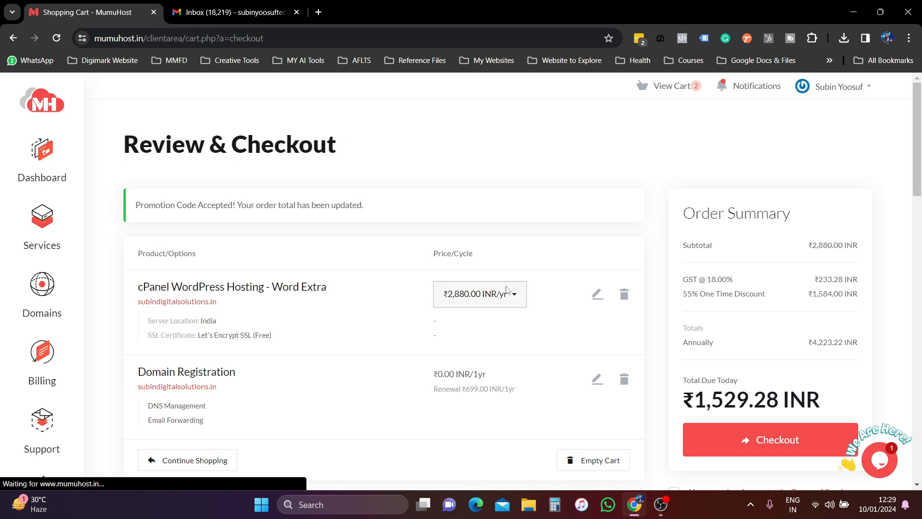
scroll(392, 345, down, 4)
scroll(391, 339, up, 1)
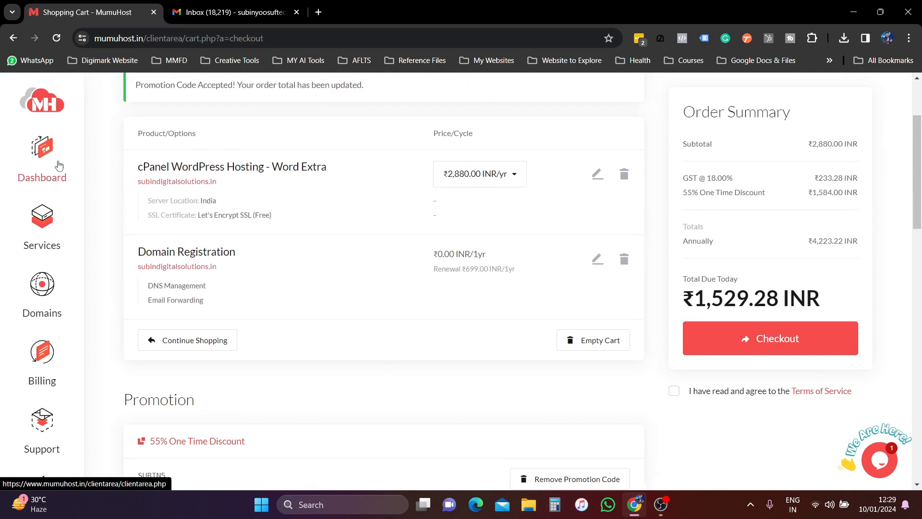
scroll(58, 168, down, 2)
scroll(541, 346, up, 3)
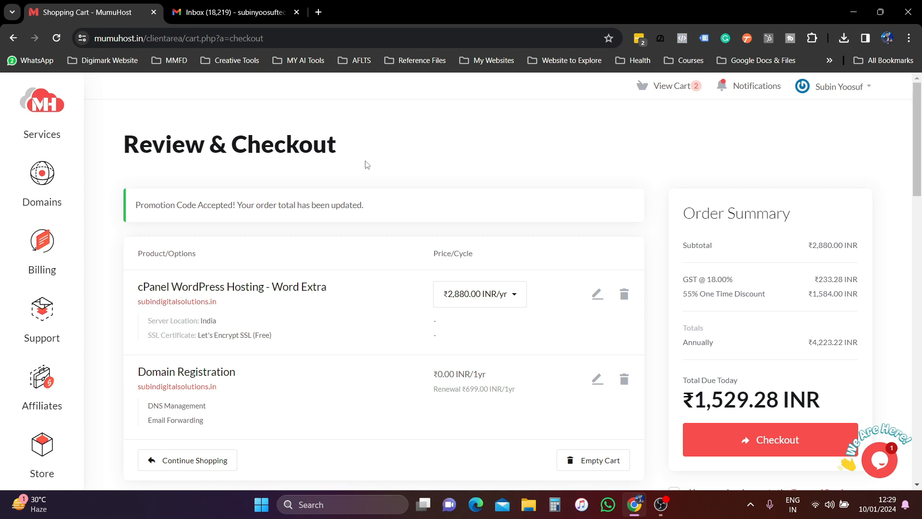
- Try placing the order, which is refused until the Terms of Service are accepted
scroll(438, 378, down, 10)
scroll(336, 339, down, 7)
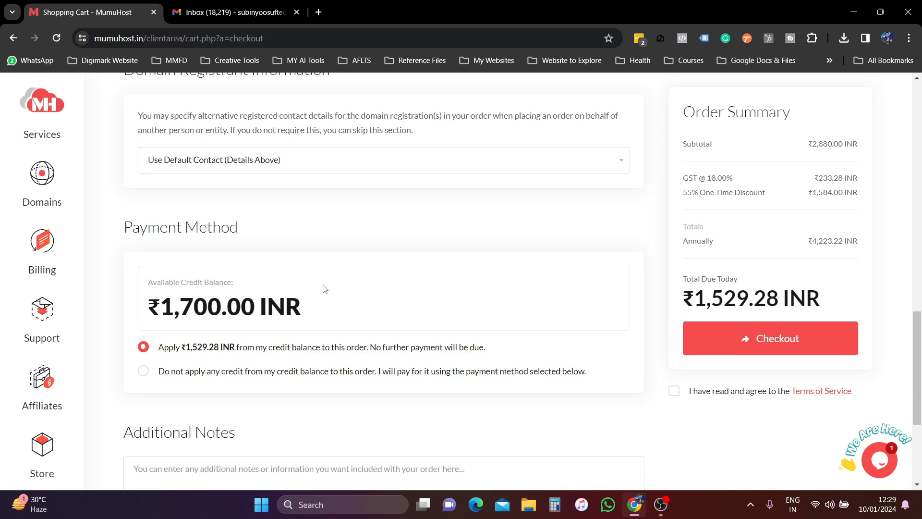
scroll(325, 288, down, 4)
scroll(289, 326, up, 6)
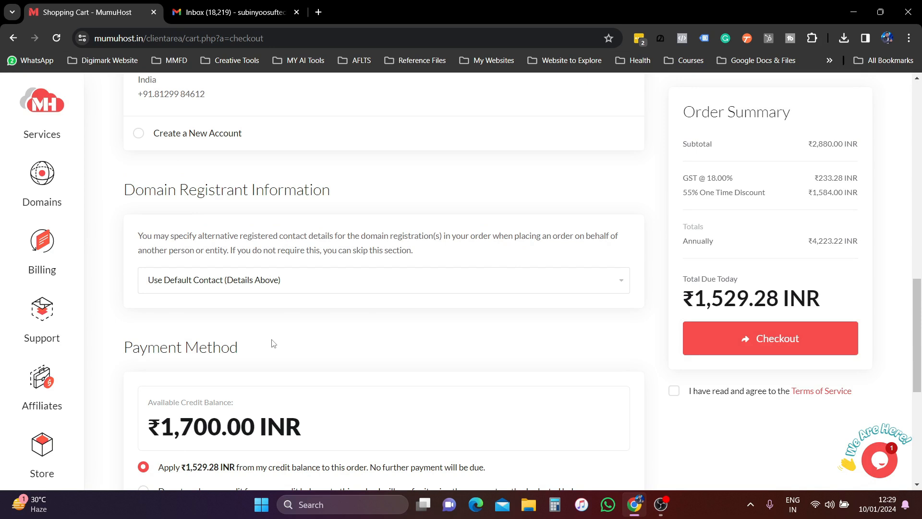
scroll(273, 343, up, 2)
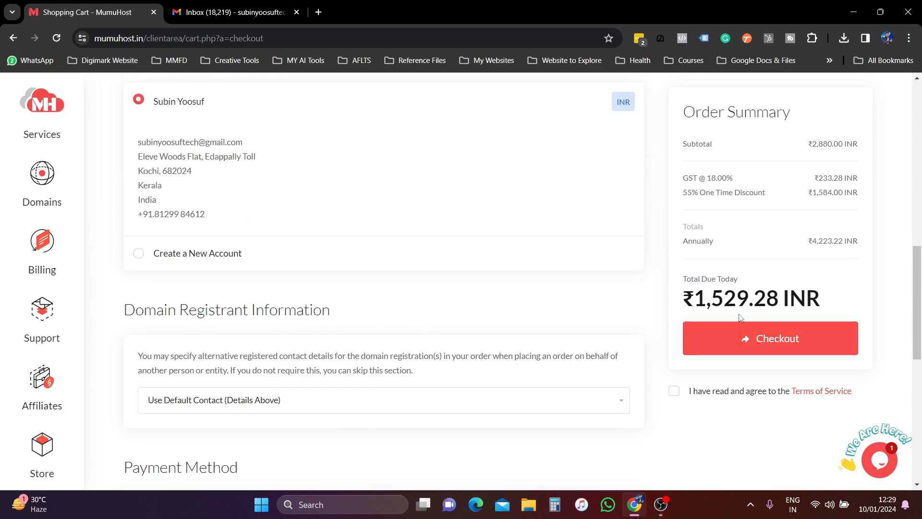
click(742, 336)
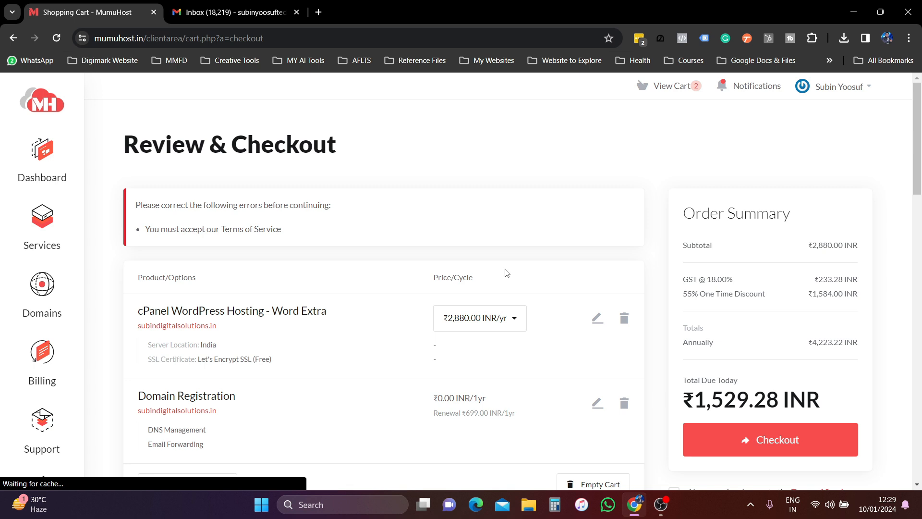
drag(146, 229, 355, 231)
scroll(339, 303, down, 18)
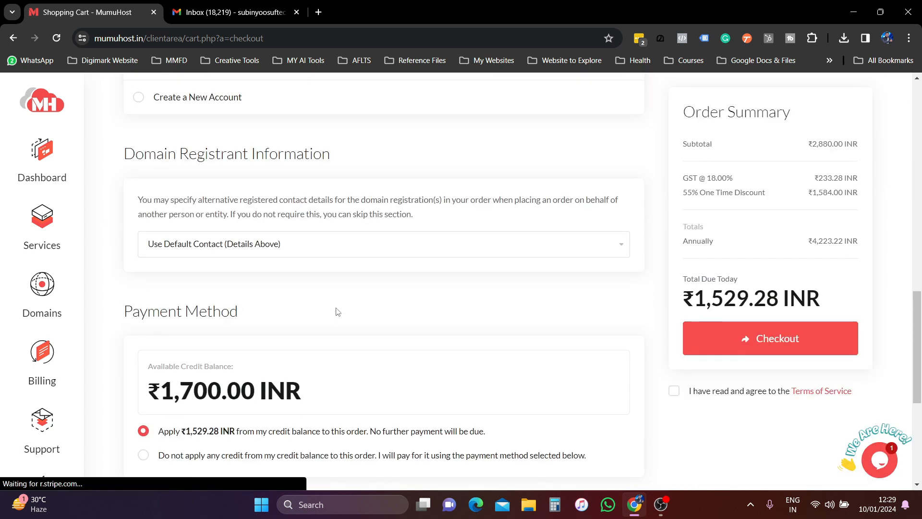
scroll(337, 311, down, 6)
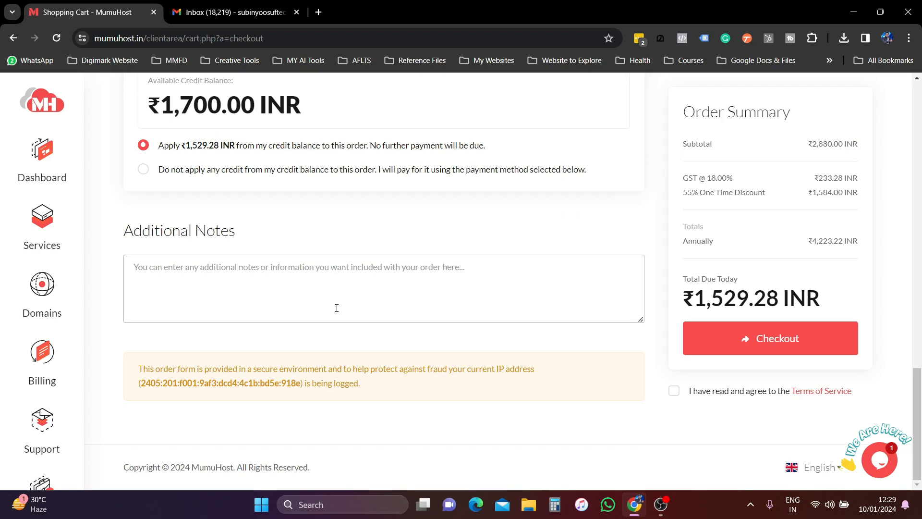
- Accept the Terms of Service and place the MumuHost order
click(674, 390)
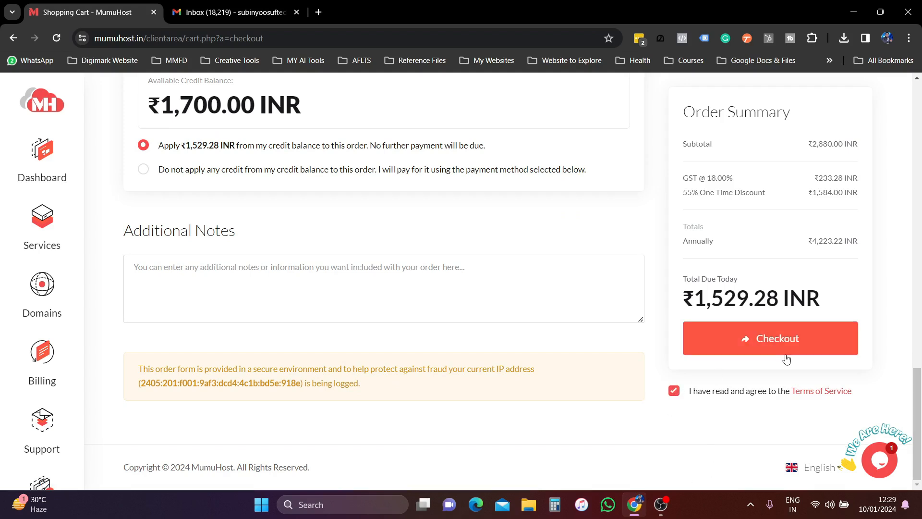
click(771, 341)
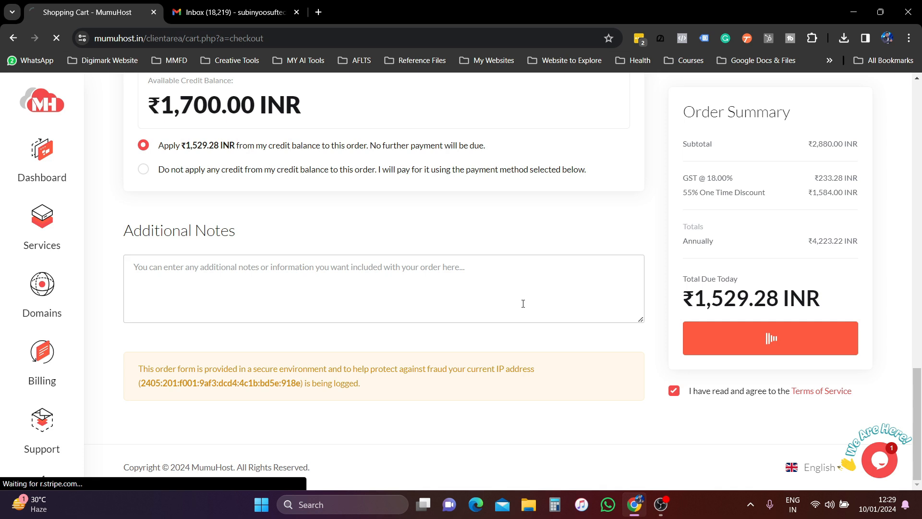
scroll(528, 279, up, 10)
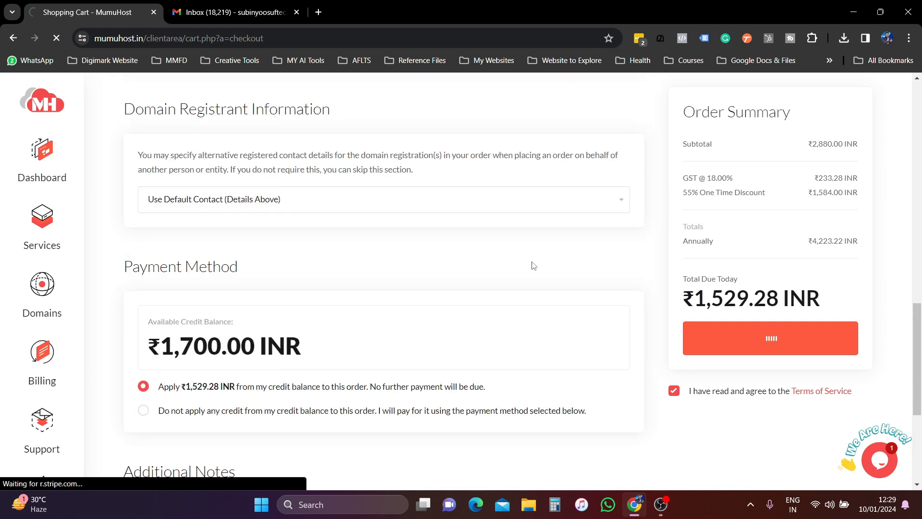
scroll(534, 266, up, 6)
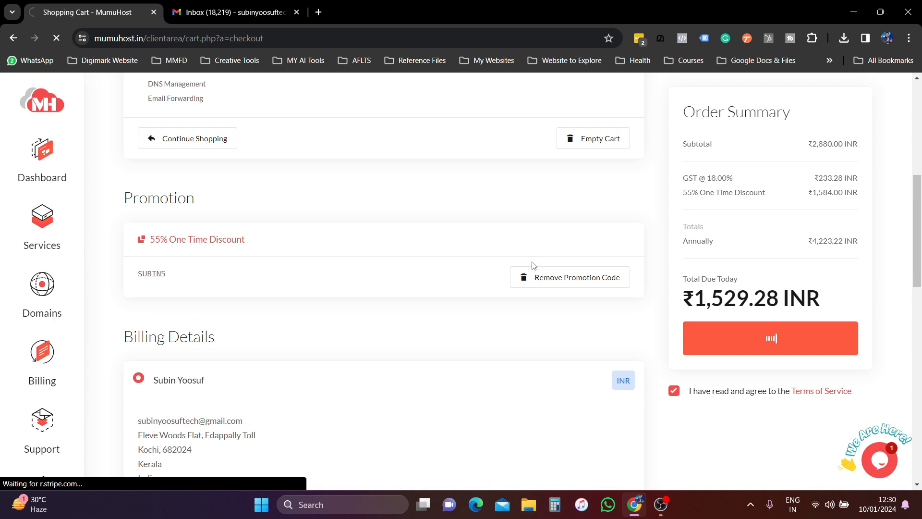
- Check the MumuHost emails in the Gmail inbox and open the Order Confirmation email
scroll(532, 264, down, 2)
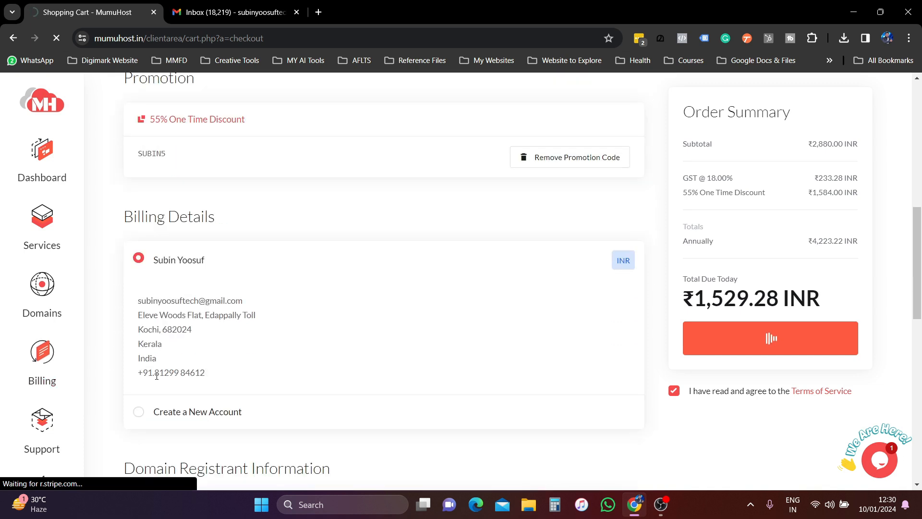
drag(154, 373, 232, 380)
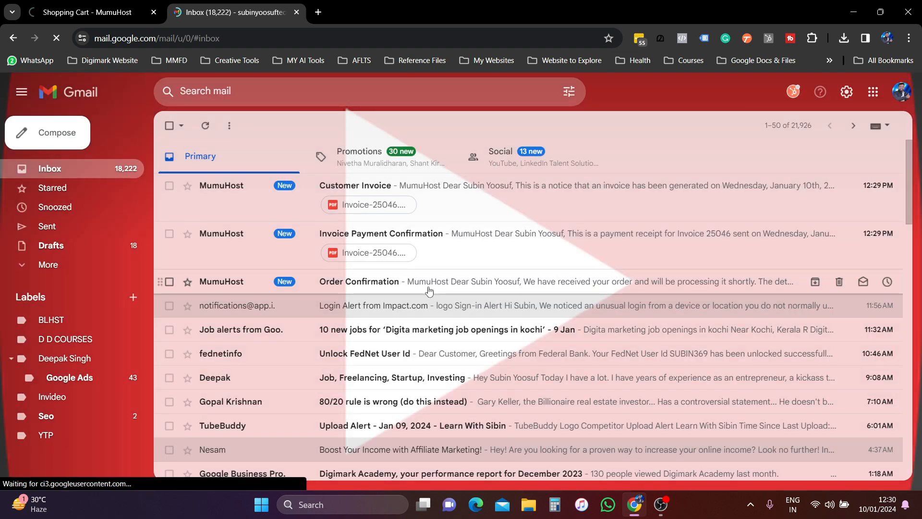
click(429, 286)
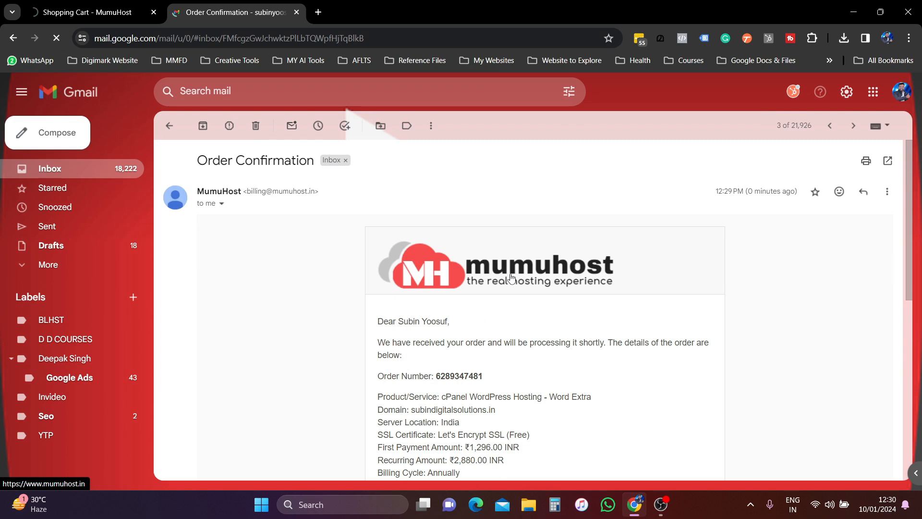
- Read the Order Confirmation email, highlighting the ordered domain name, then return to the inbox
scroll(509, 280, down, 5)
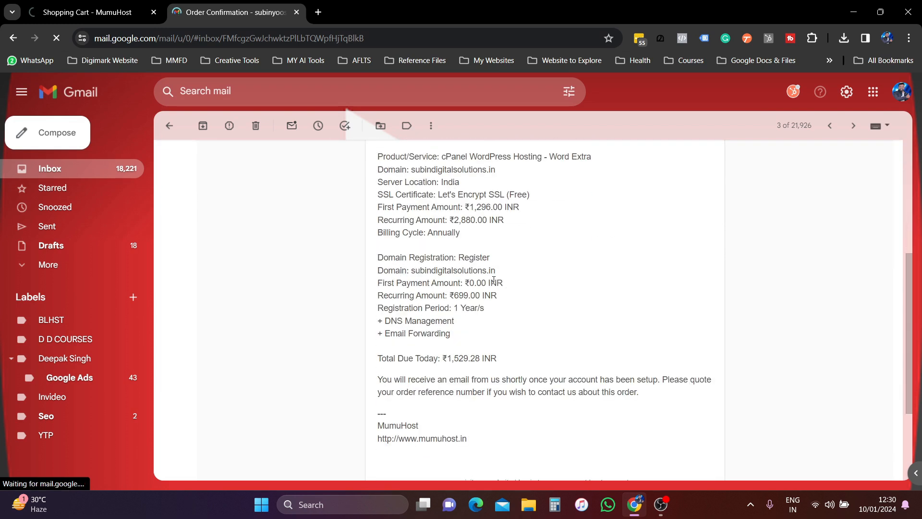
drag(413, 170, 531, 173)
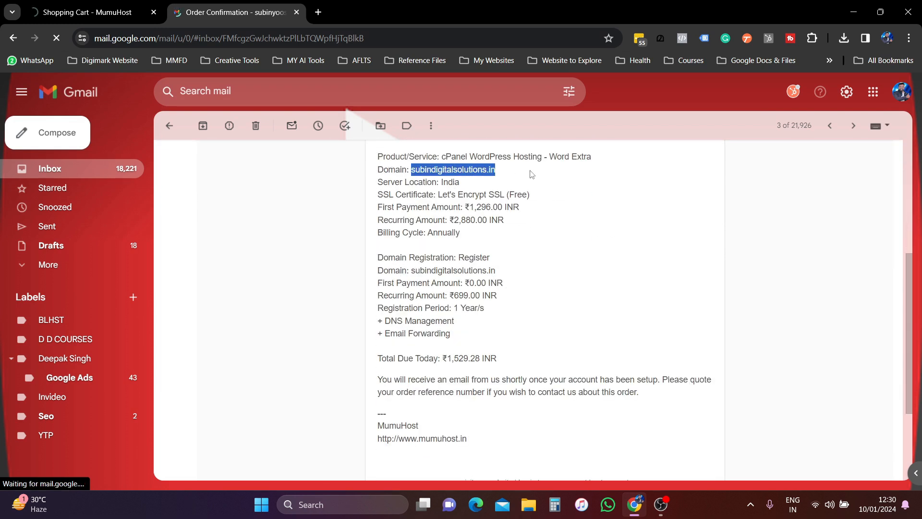
click(491, 315)
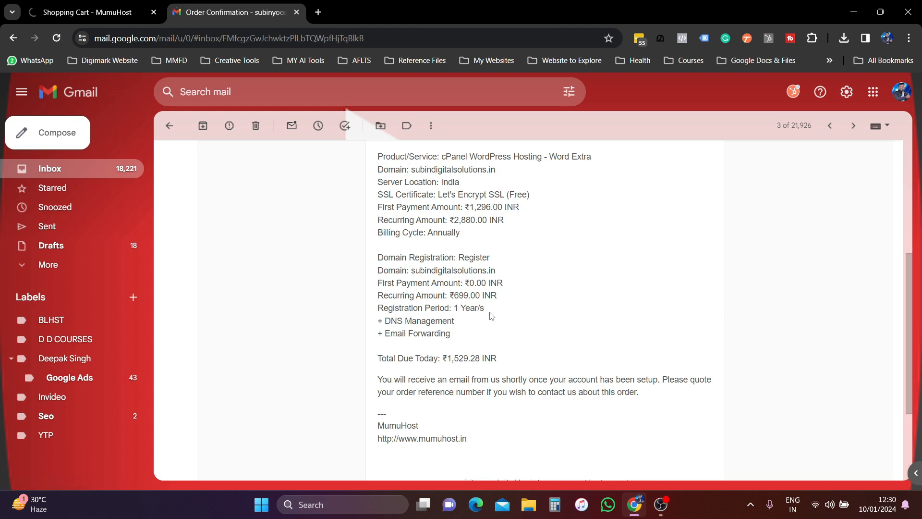
scroll(491, 316, up, 5)
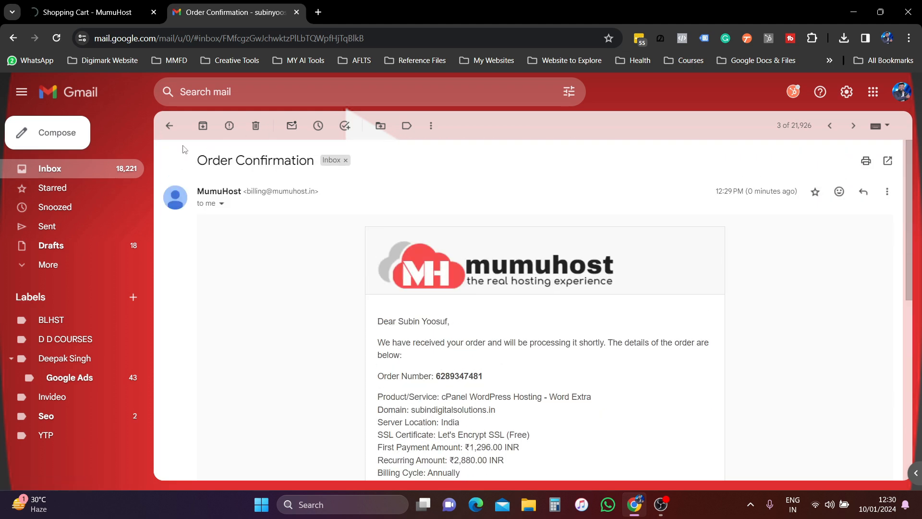
click(169, 125)
- Read the Invoice Payment Confirmation email and go back to the inbox
click(426, 236)
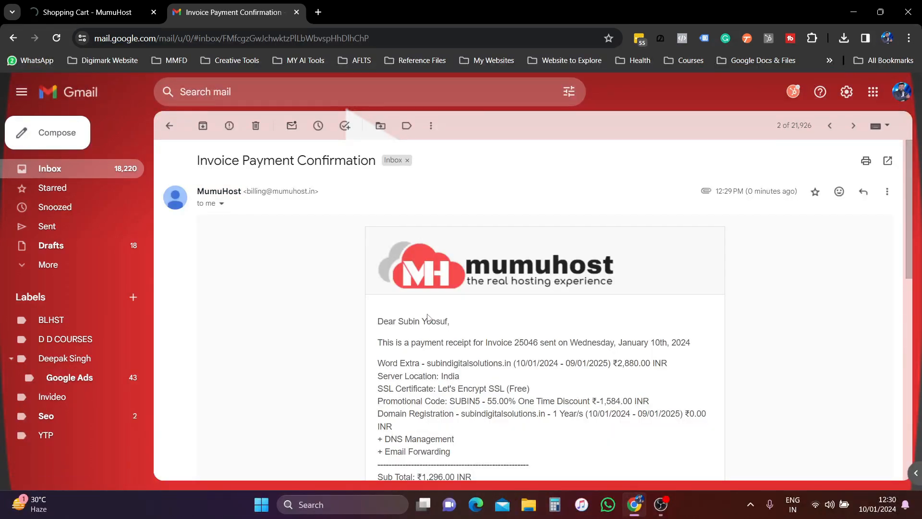
scroll(427, 317, down, 4)
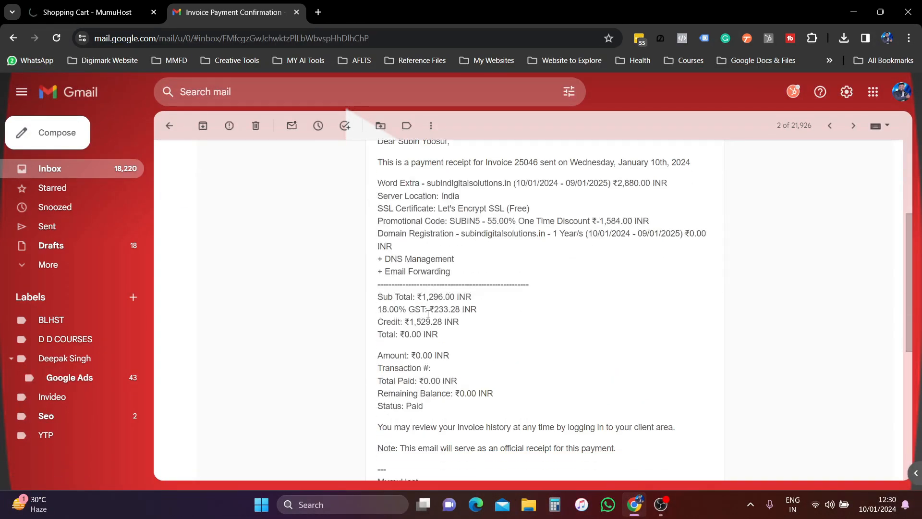
scroll(428, 315, up, 4)
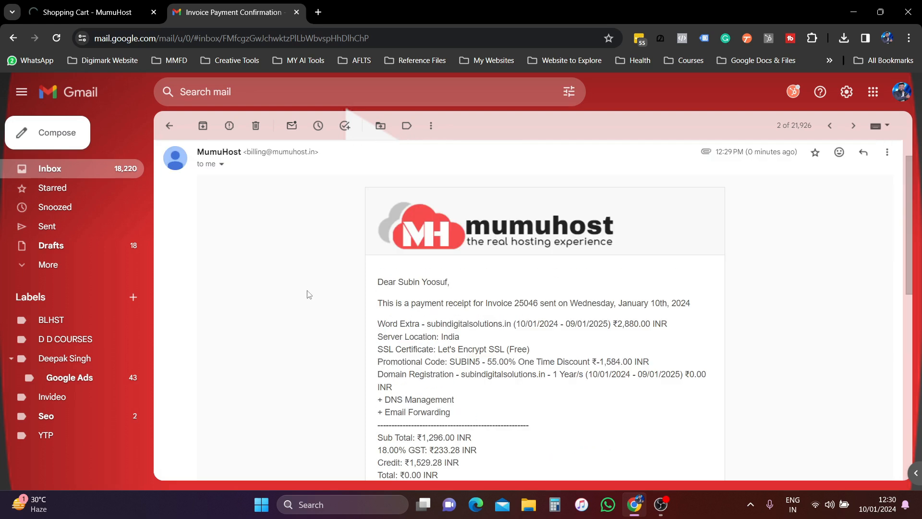
click(169, 126)
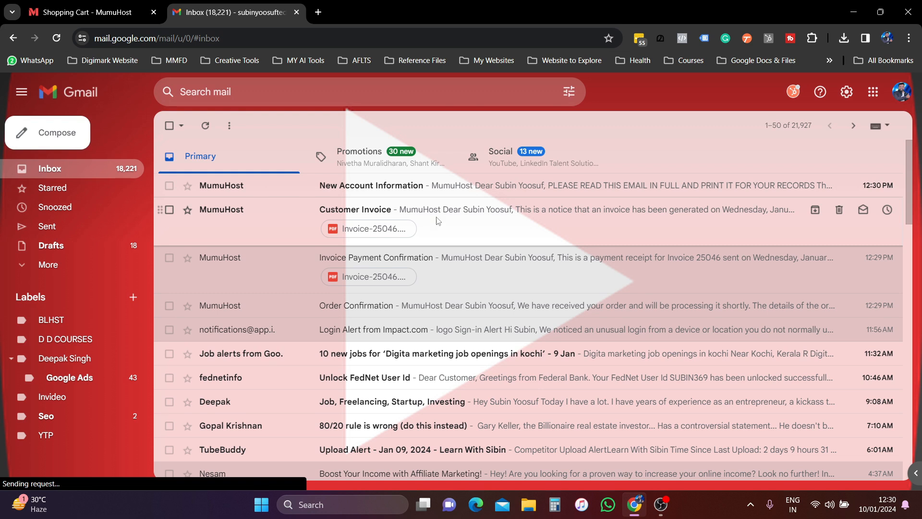
- Read the New Account Information email, highlighting the ₹2,880.00 INR recurring amount and next due date
click(436, 197)
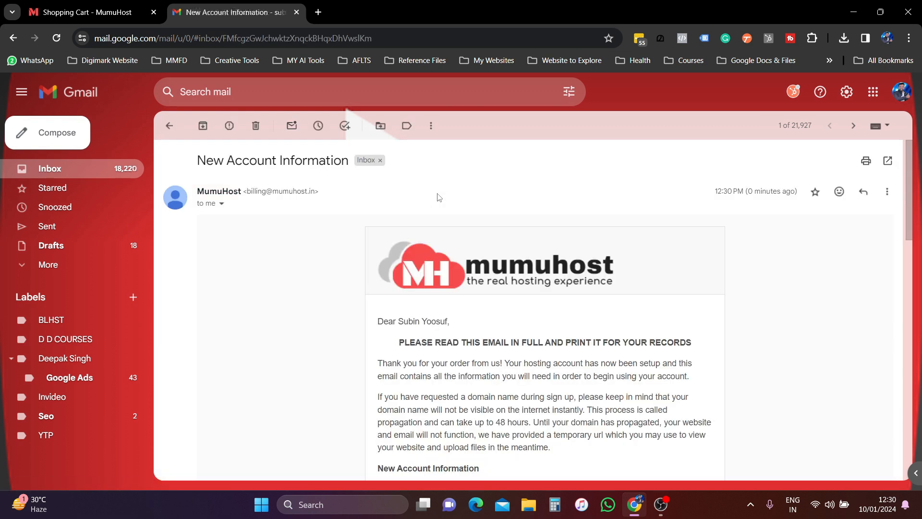
scroll(494, 322, down, 3)
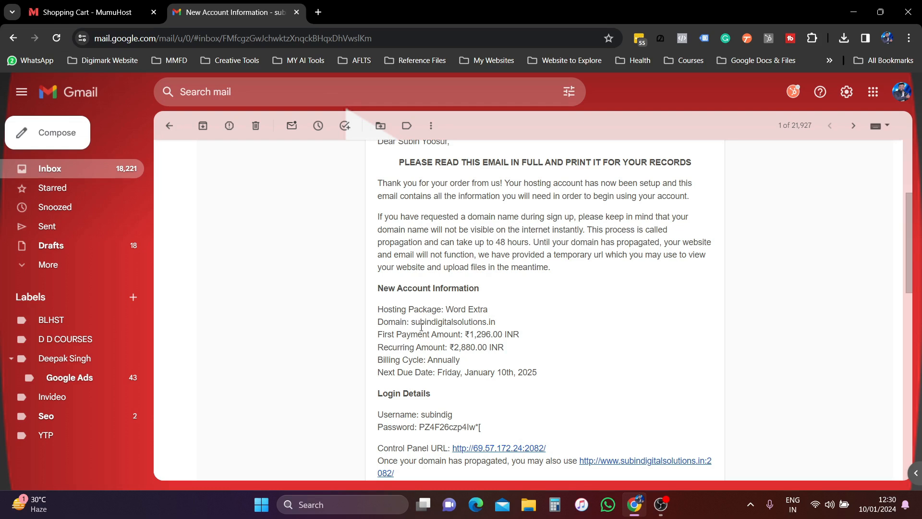
scroll(421, 327, down, 2)
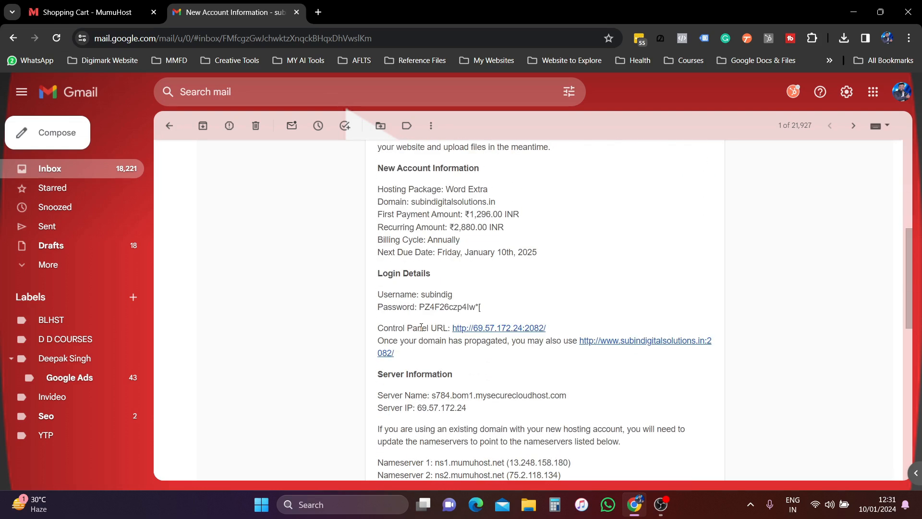
drag(443, 228, 531, 233)
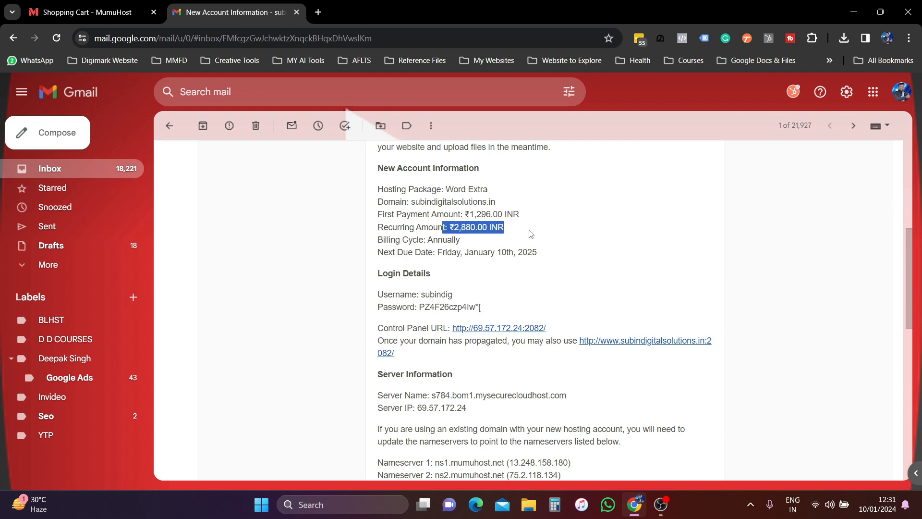
drag(383, 253, 592, 255)
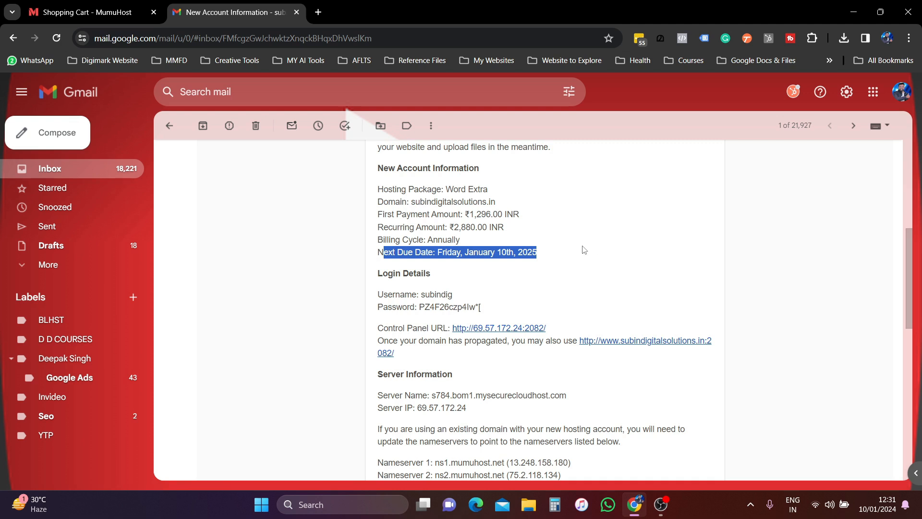
scroll(584, 249, down, 1)
scroll(431, 246, down, 9)
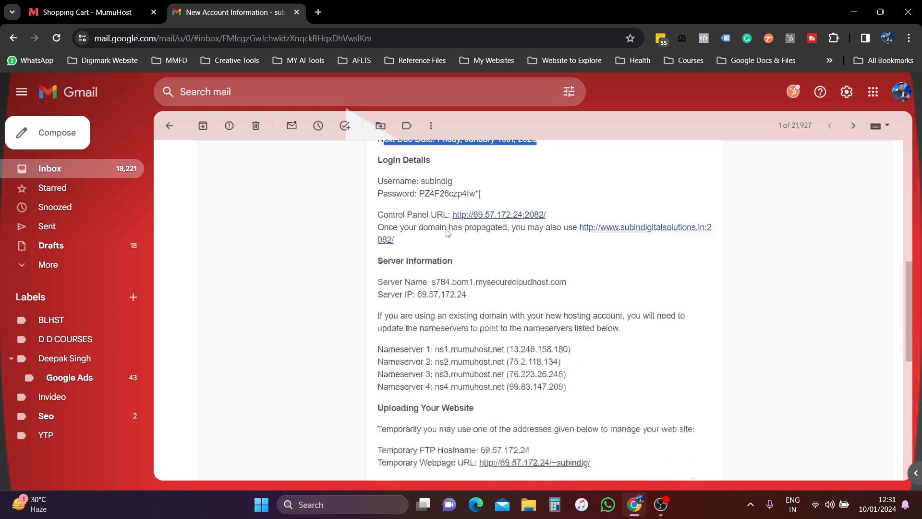
scroll(447, 247, up, 10)
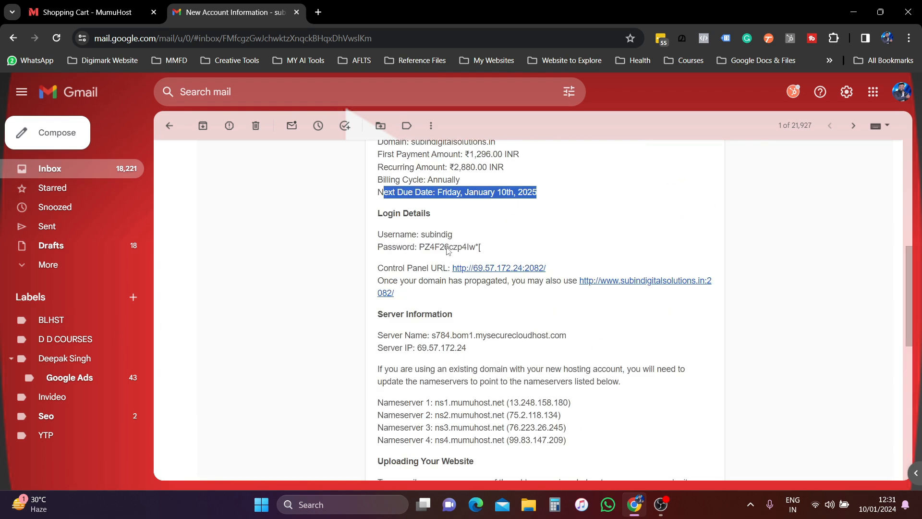
click(169, 125)
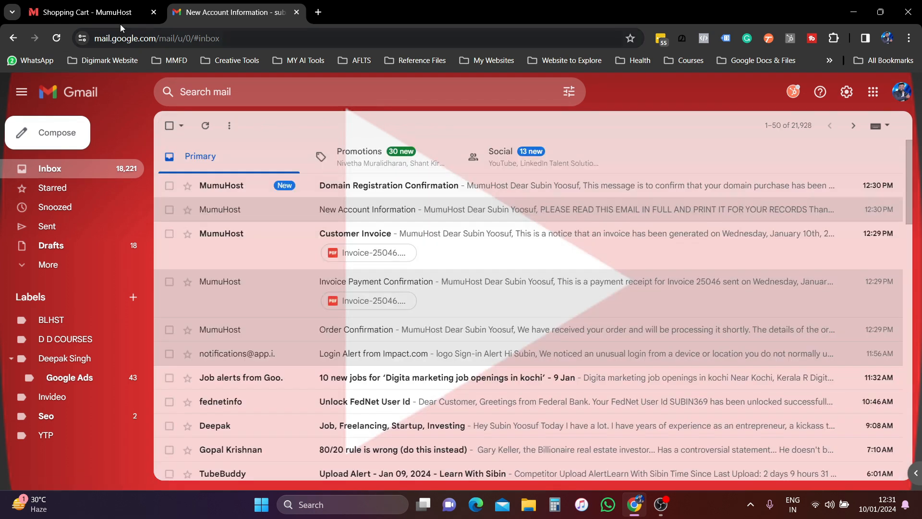
- Check the Domain Registration Confirmation email, then star all five MumuHost emails
click(424, 195)
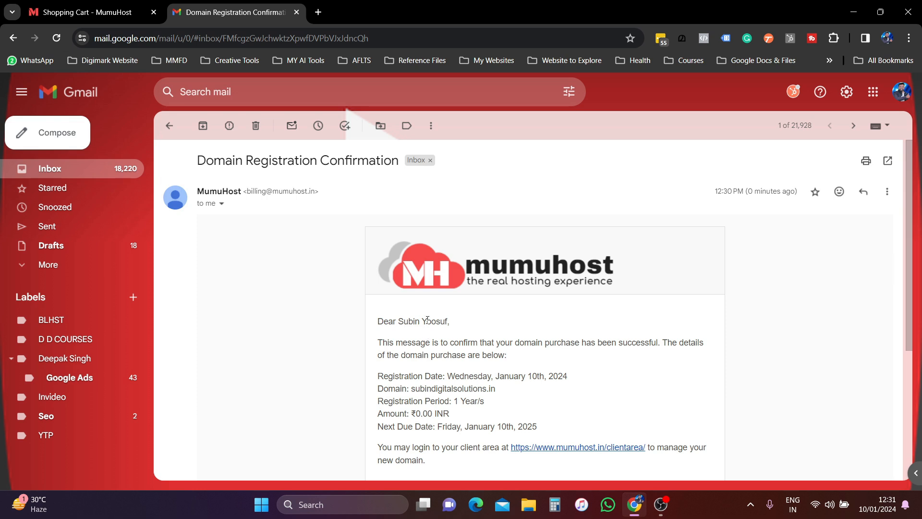
click(169, 126)
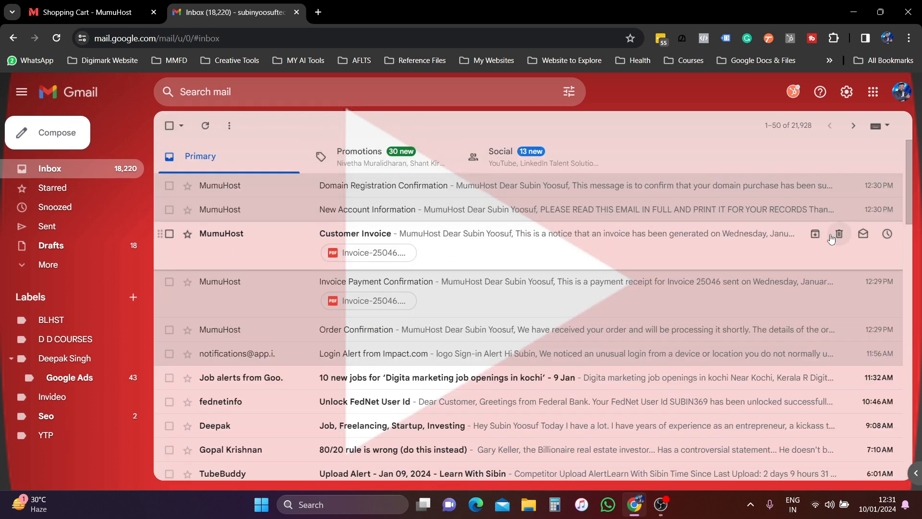
click(187, 330)
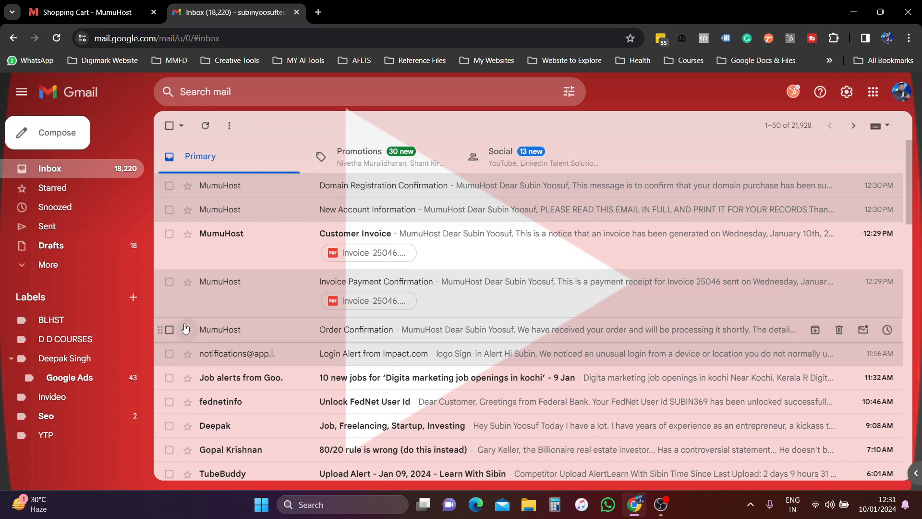
click(187, 281)
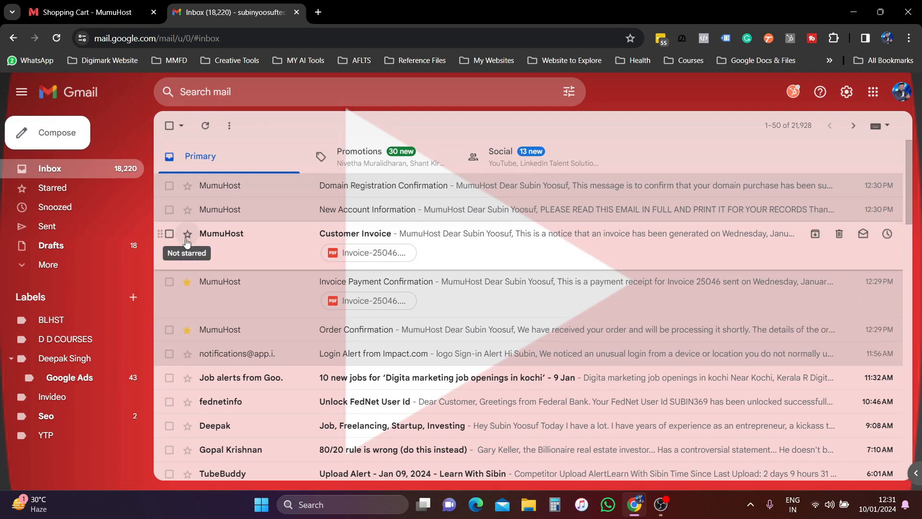
click(187, 233)
click(187, 209)
click(187, 185)
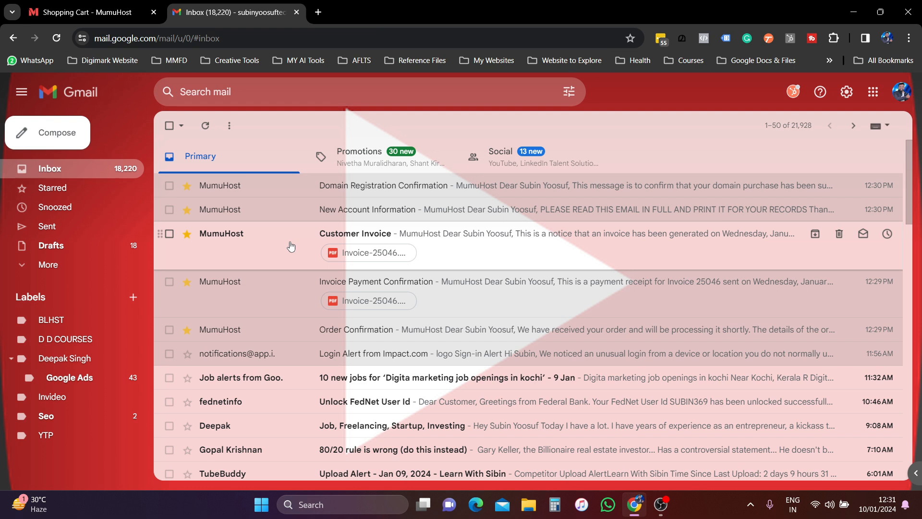
- Read the Customer Invoice email and return to the inbox
click(292, 244)
scroll(291, 244, down, 7)
scroll(363, 277, up, 5)
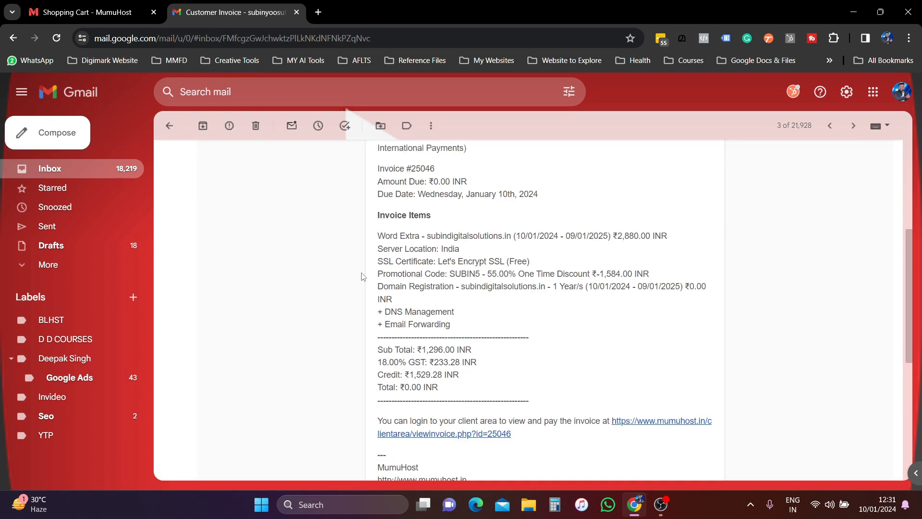
click(169, 125)
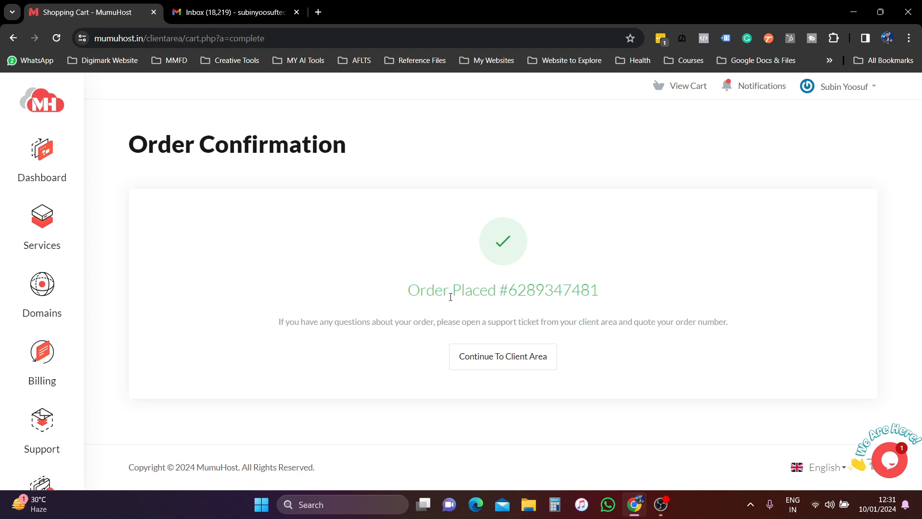
- Continue from the order-placed confirmation to the MumuHost client area dashboard
drag(406, 295, 680, 298)
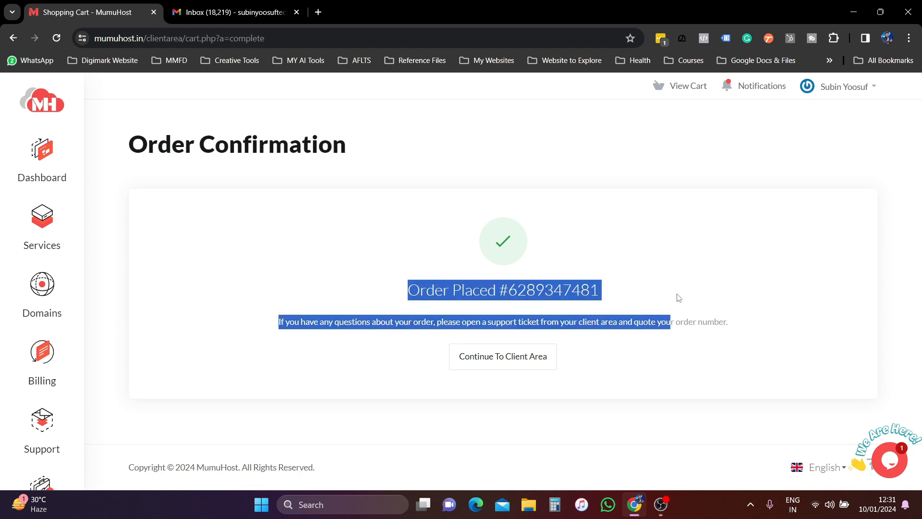
click(242, 225)
click(515, 357)
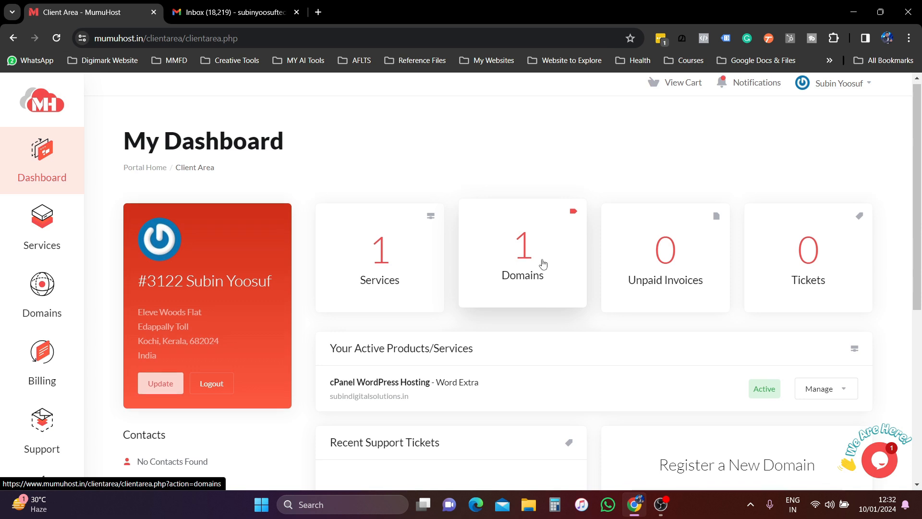
- Open the product details page for the cPanel WordPress Hosting service
scroll(543, 263, down, 1)
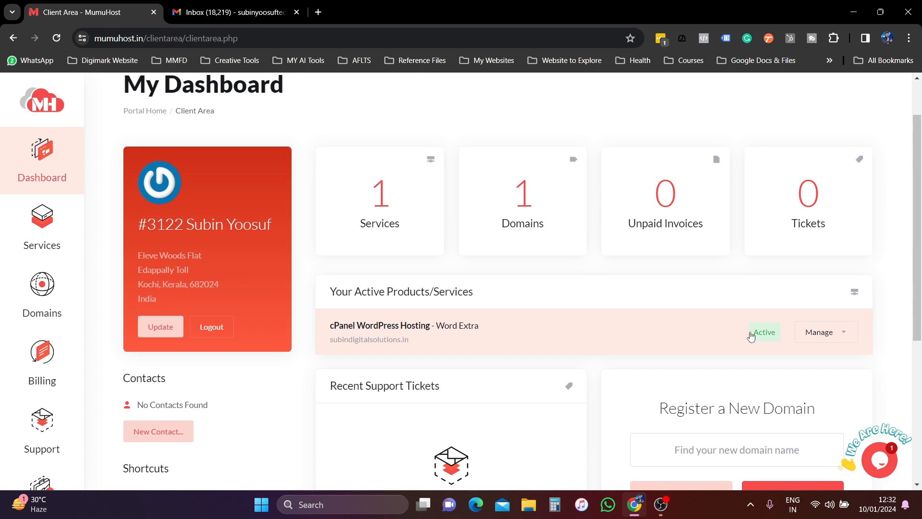
click(824, 337)
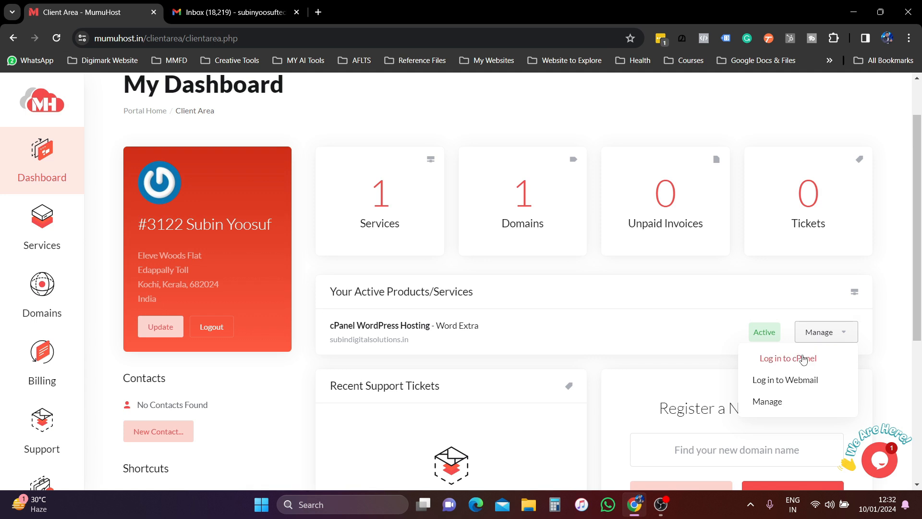
click(769, 402)
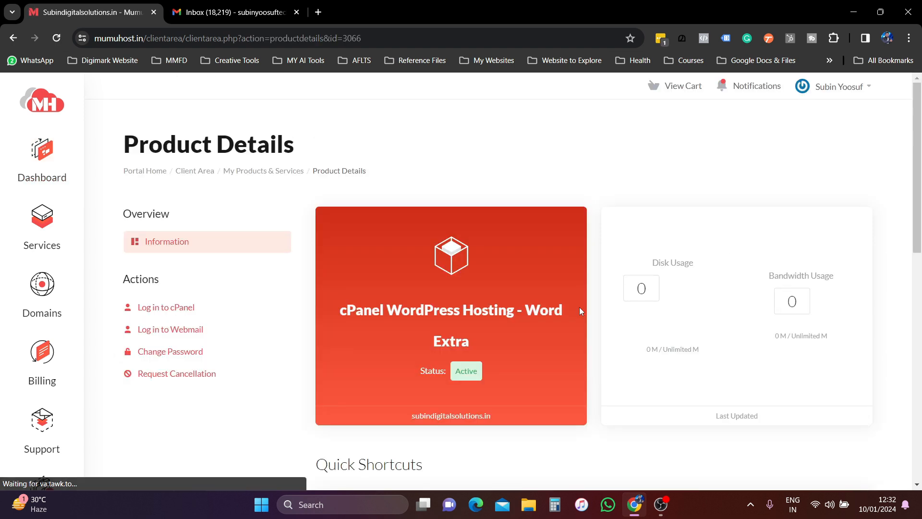
scroll(580, 310, down, 5)
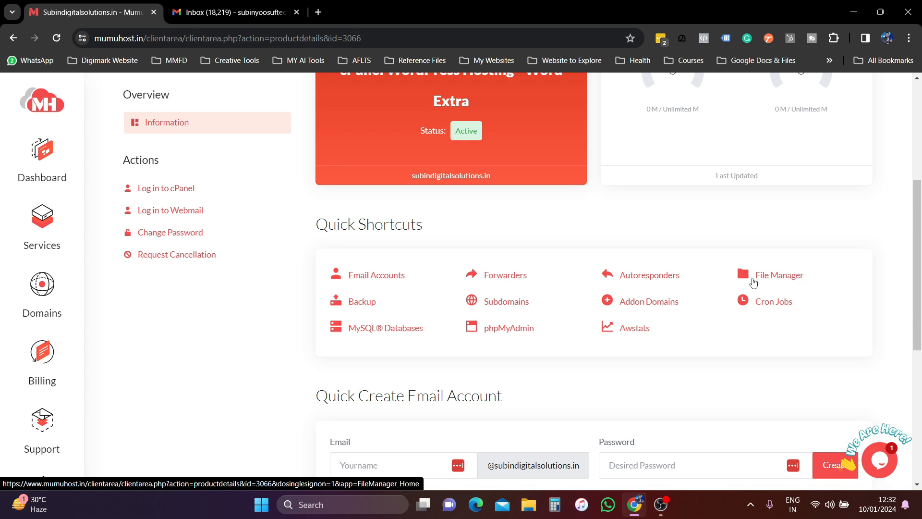
scroll(510, 250, up, 5)
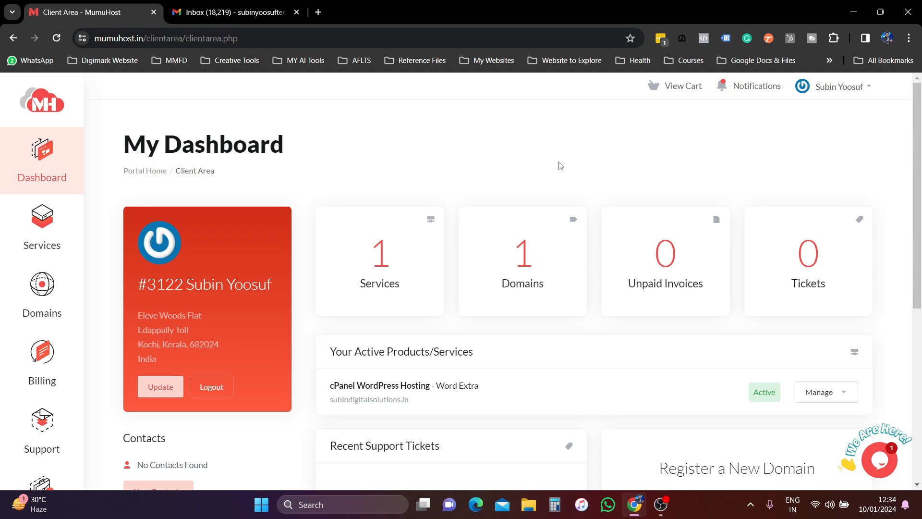
- Log into cPanel for the hosting service and choose to create a new WordPress site
scroll(426, 323, down, 1)
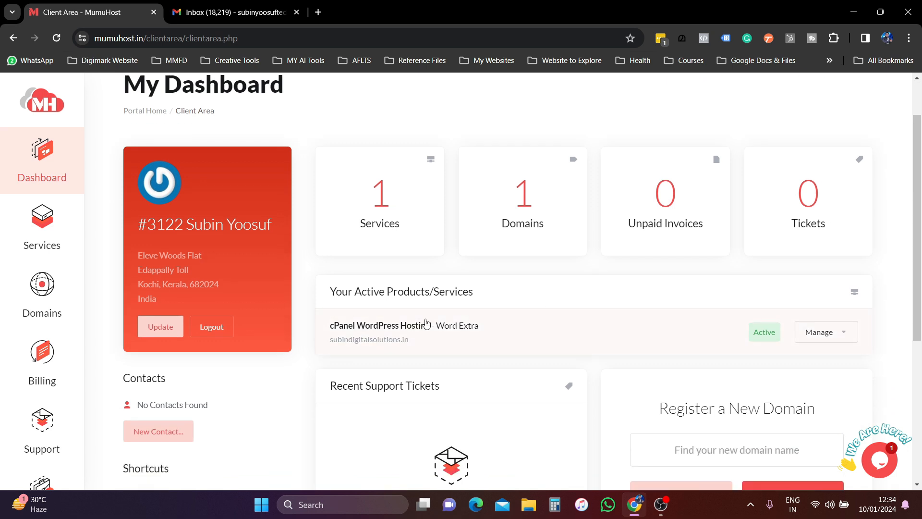
click(833, 339)
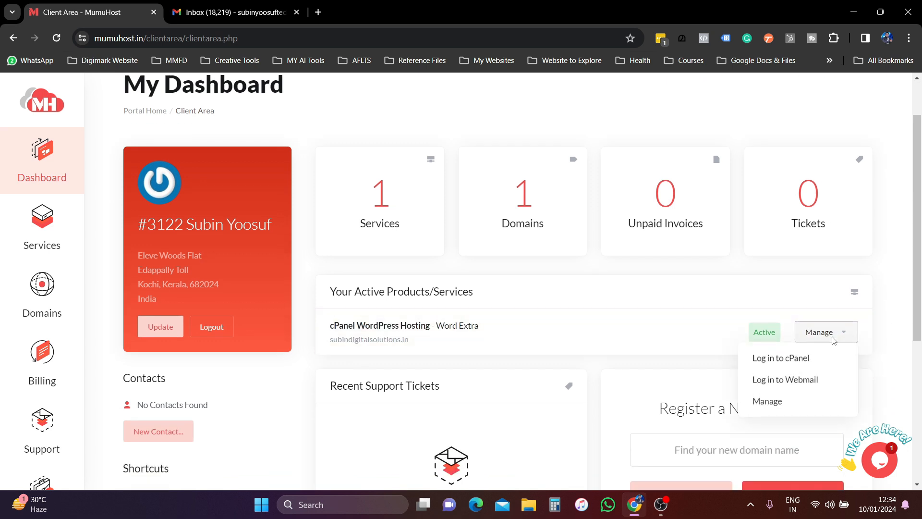
click(769, 358)
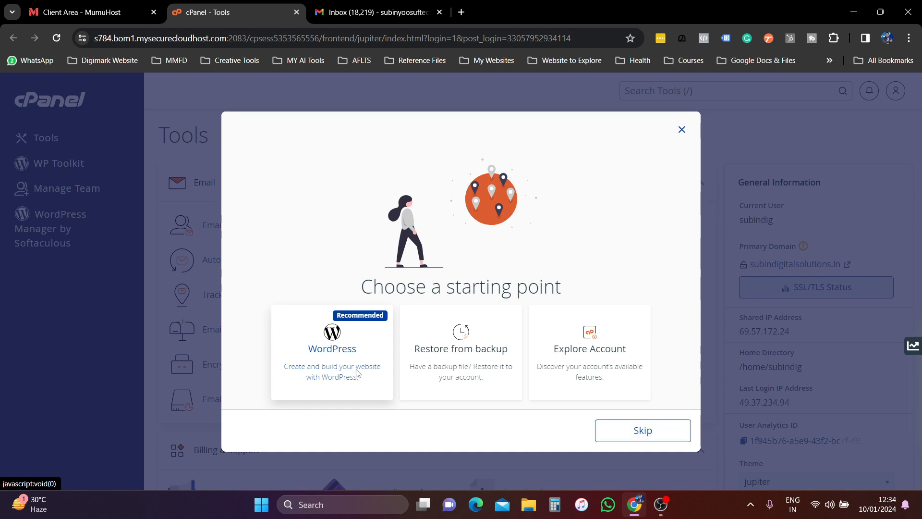
click(357, 373)
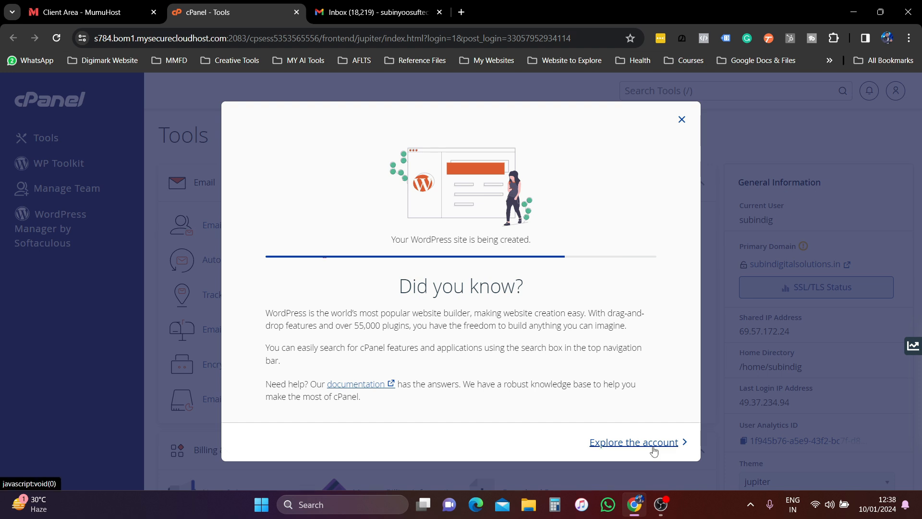
- Close the site-creation dialog and check the notice that the WordPress site is being created
click(654, 449)
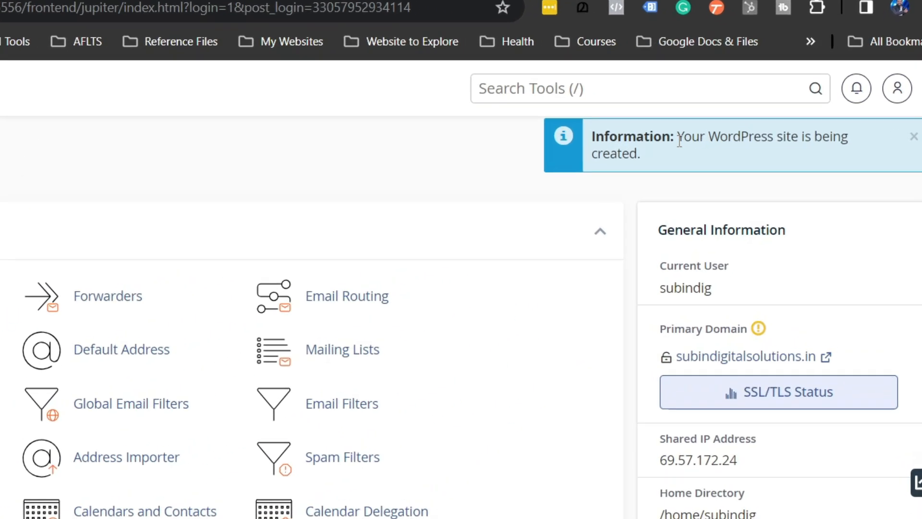
drag(680, 141, 801, 162)
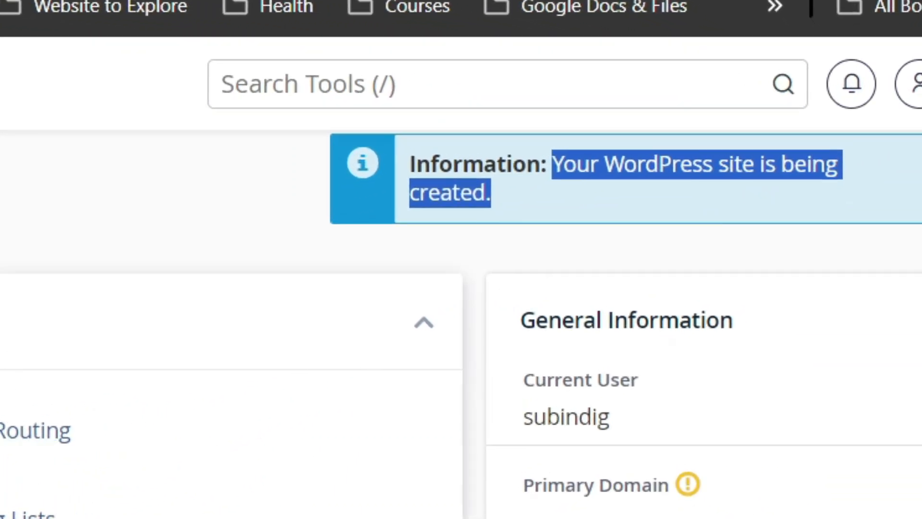
scroll(462, 336, down, 5)
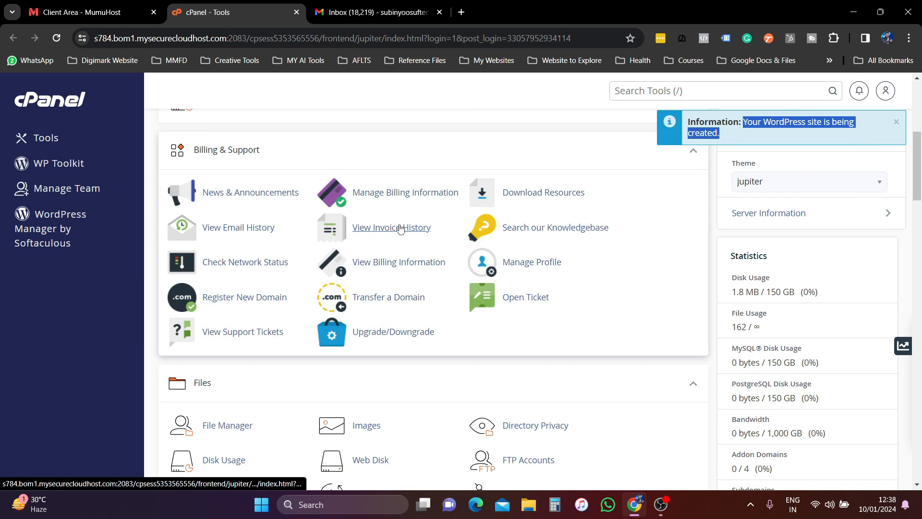
scroll(401, 228, down, 5)
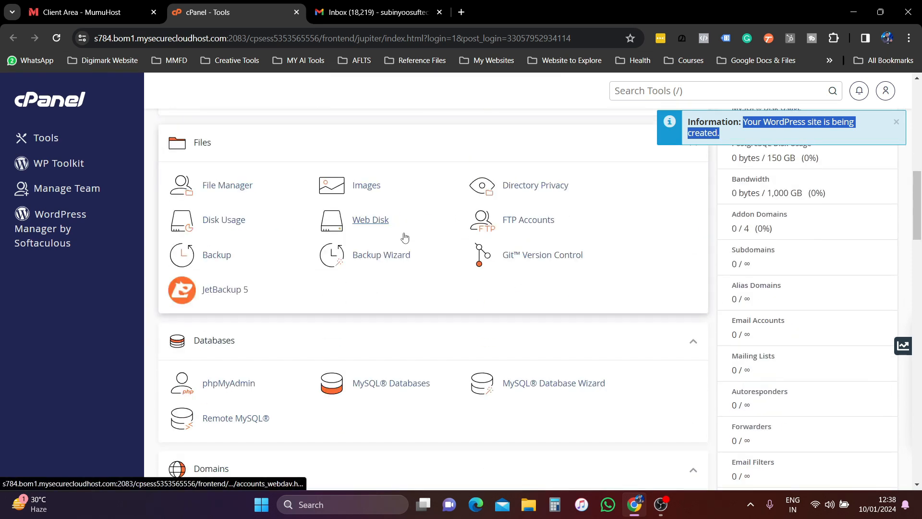
scroll(308, 274, up, 2)
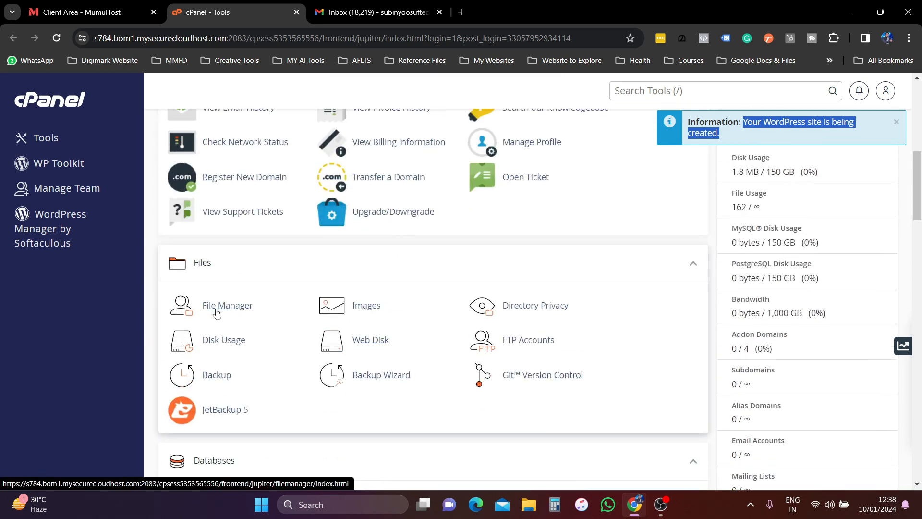
scroll(219, 304, down, 7)
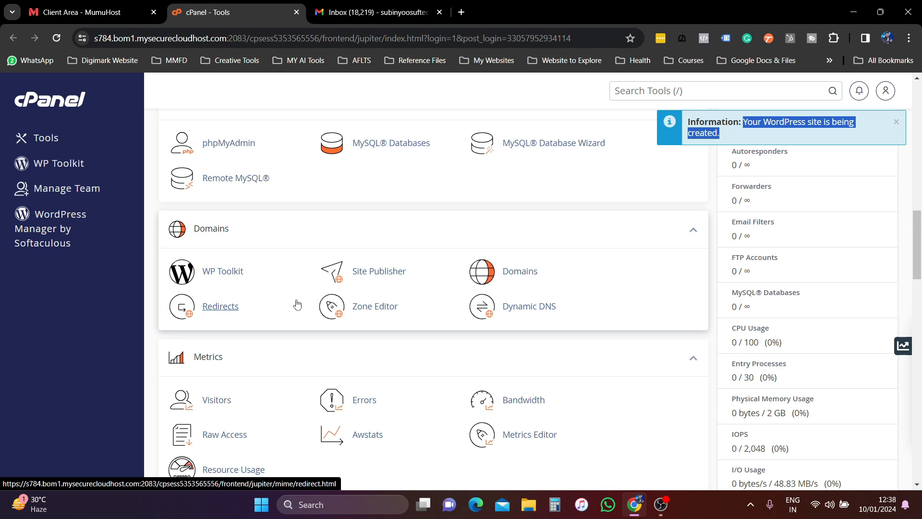
scroll(297, 304, down, 3)
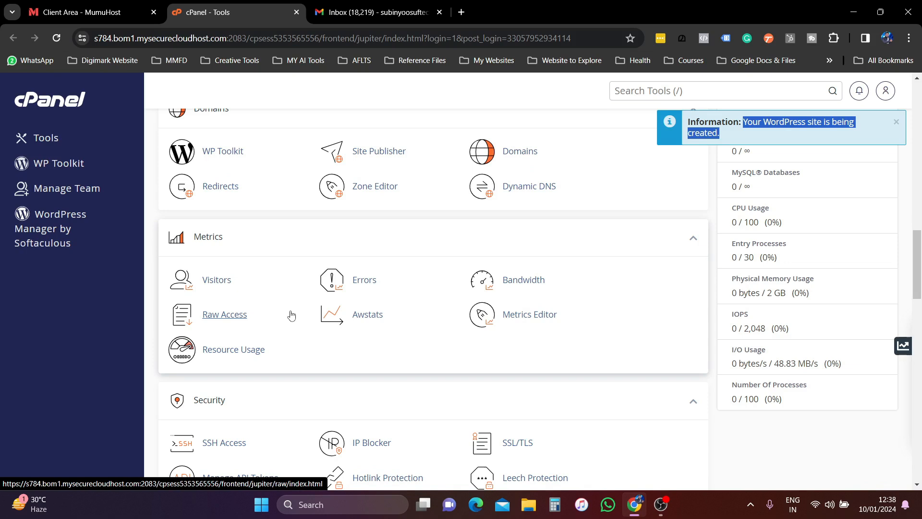
scroll(297, 303, down, 3)
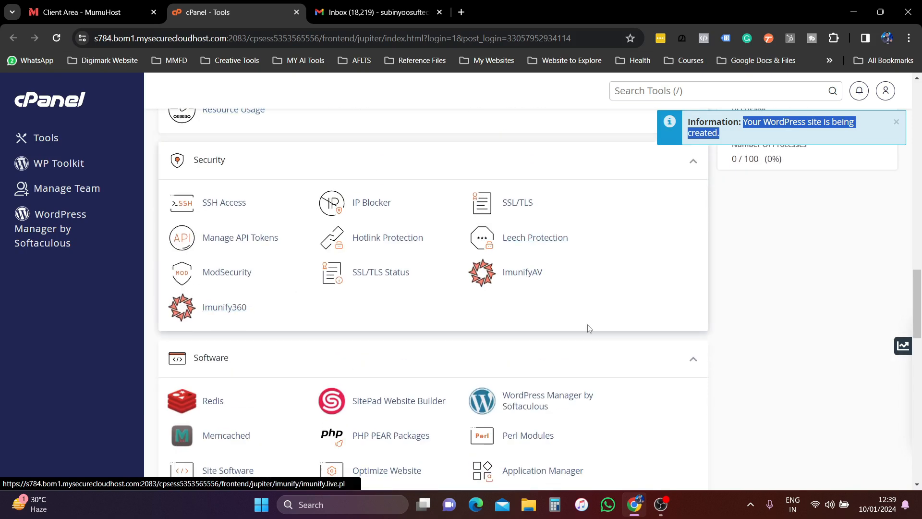
click(542, 401)
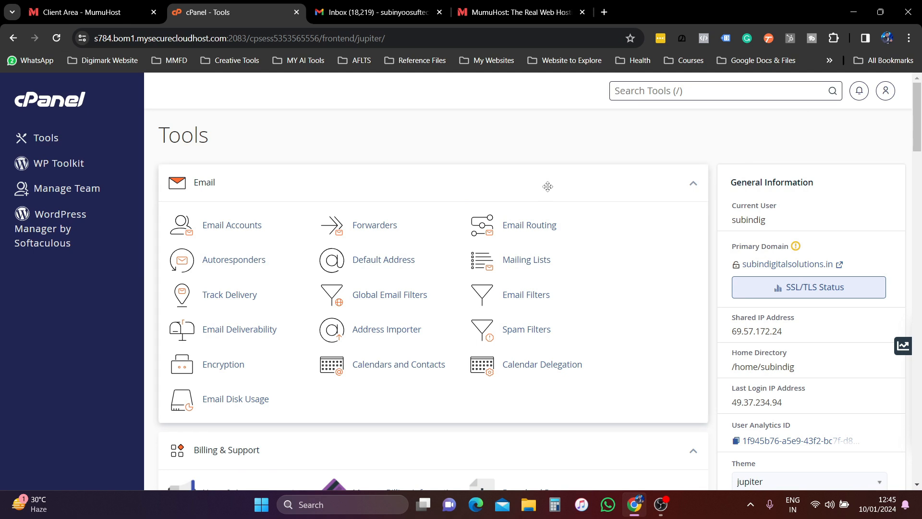
- Scroll to the Software section and open WordPress Manager by Softaculous
scroll(603, 262, down, 6)
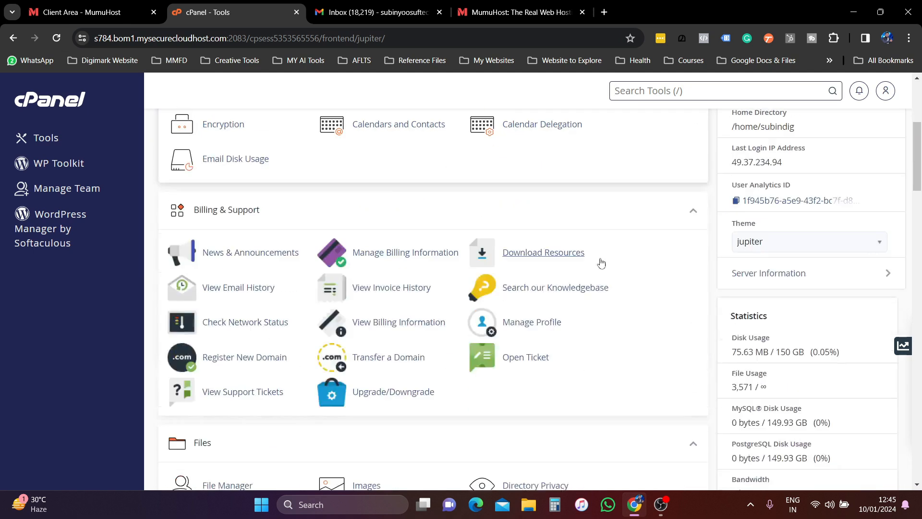
scroll(608, 256, down, 6)
scroll(609, 256, down, 8)
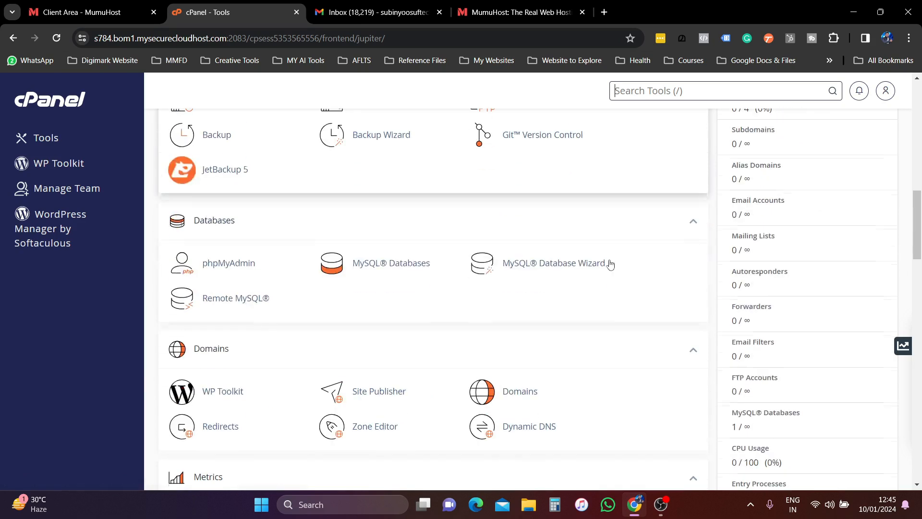
scroll(566, 339, down, 7)
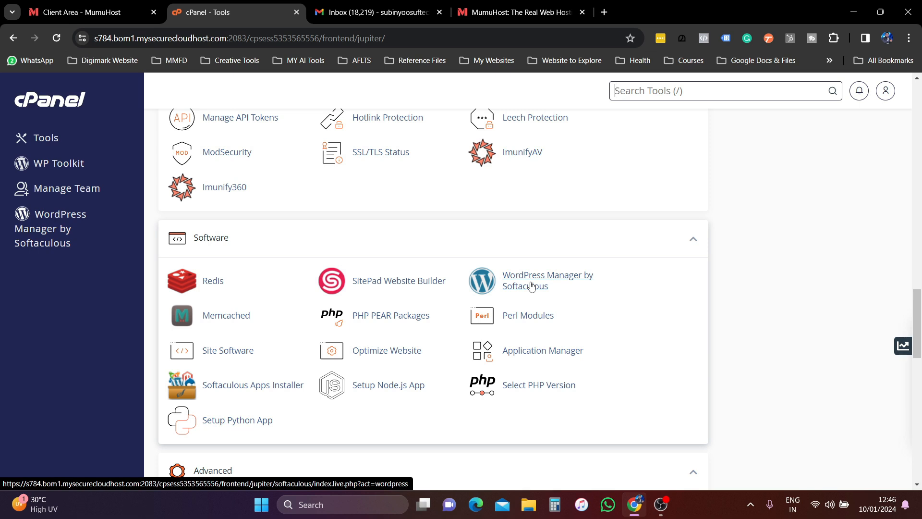
click(532, 287)
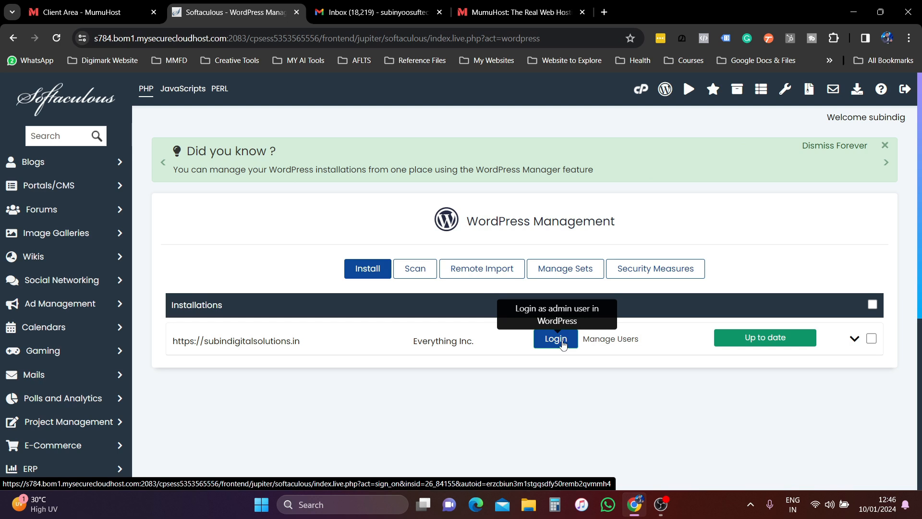
- Expand the WordPress installation's site info and configuration, review it, and open Manage Users
click(856, 340)
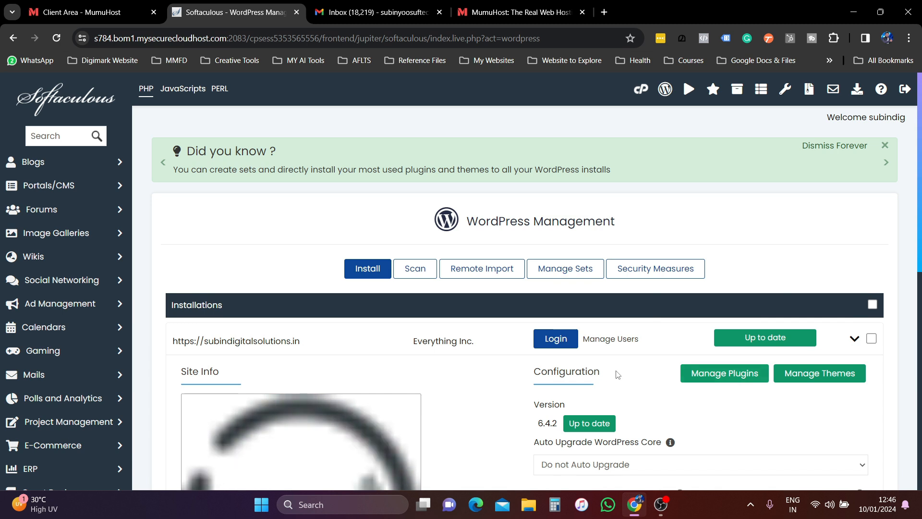
scroll(336, 363, down, 2)
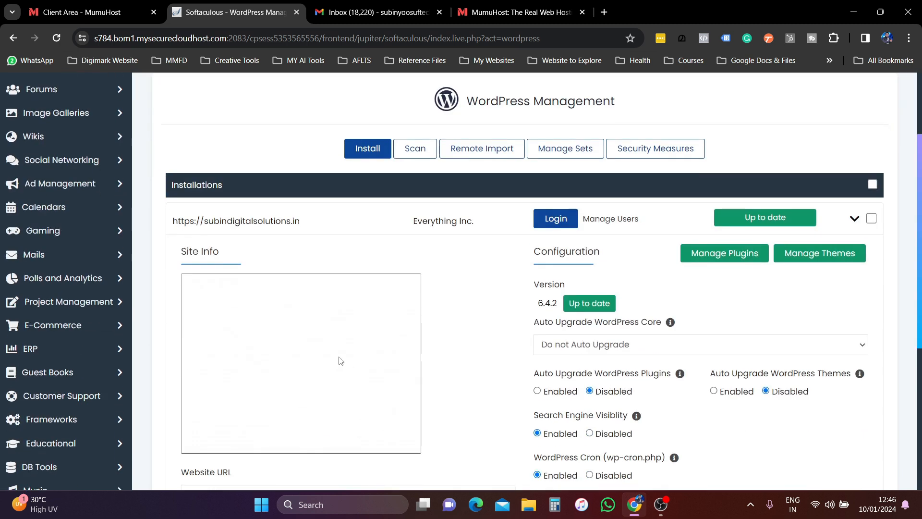
scroll(340, 361, down, 3)
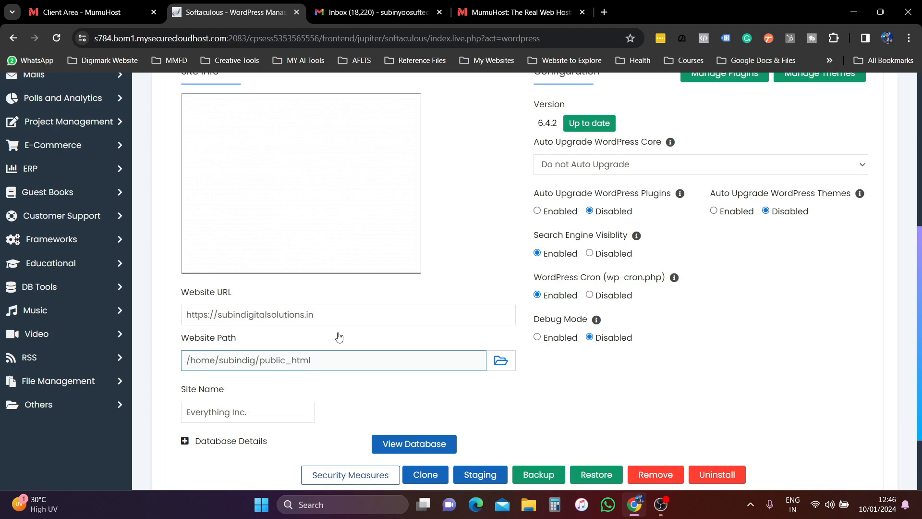
scroll(642, 370, up, 4)
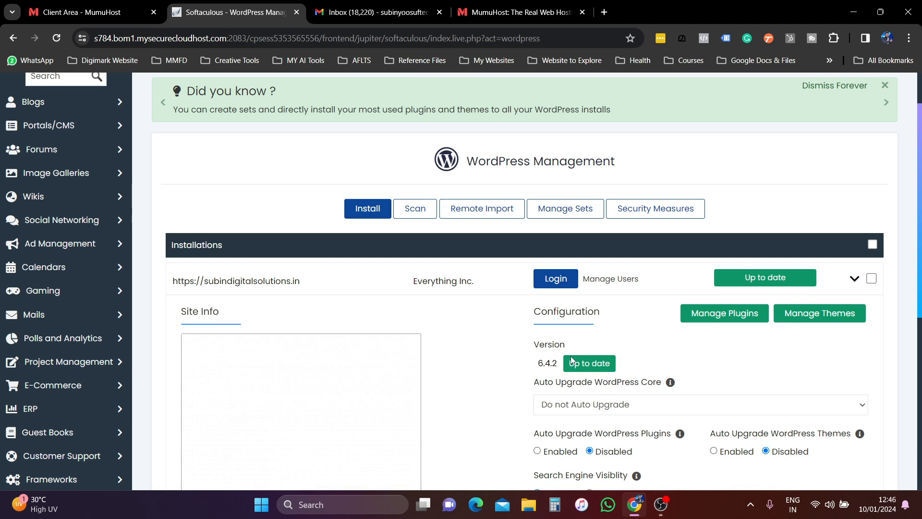
click(605, 280)
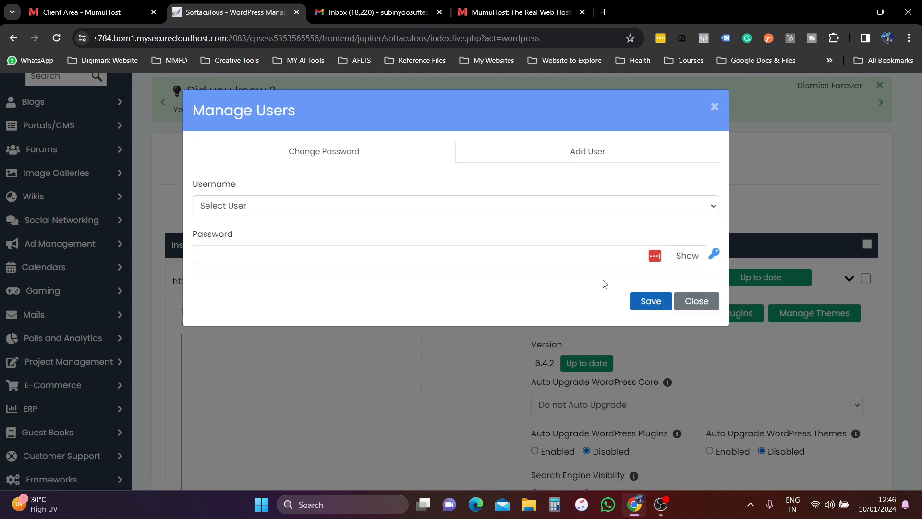
- Select the admin user, enter and save a new password, then close Manage Users
click(480, 210)
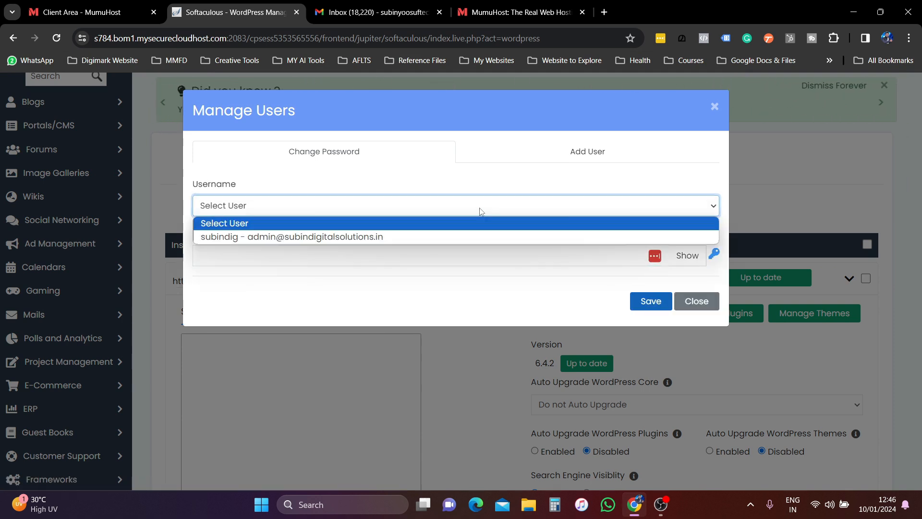
click(429, 236)
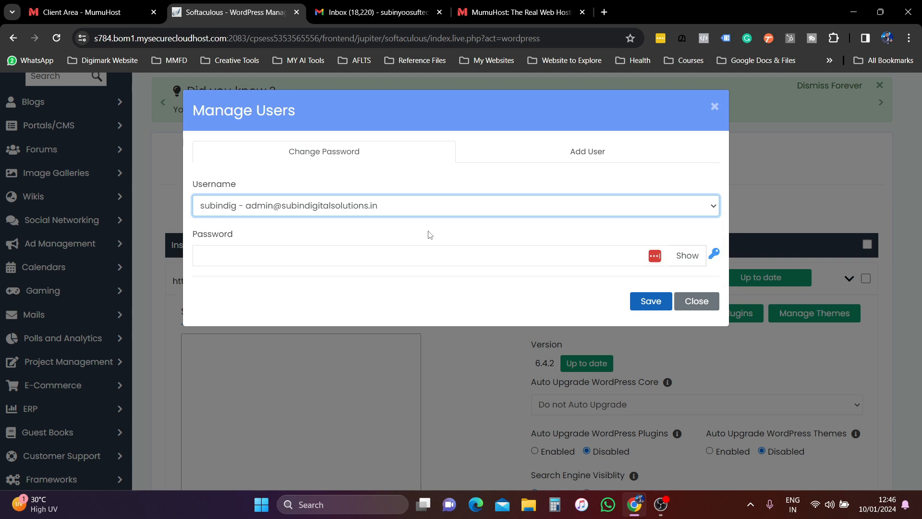
click(412, 256)
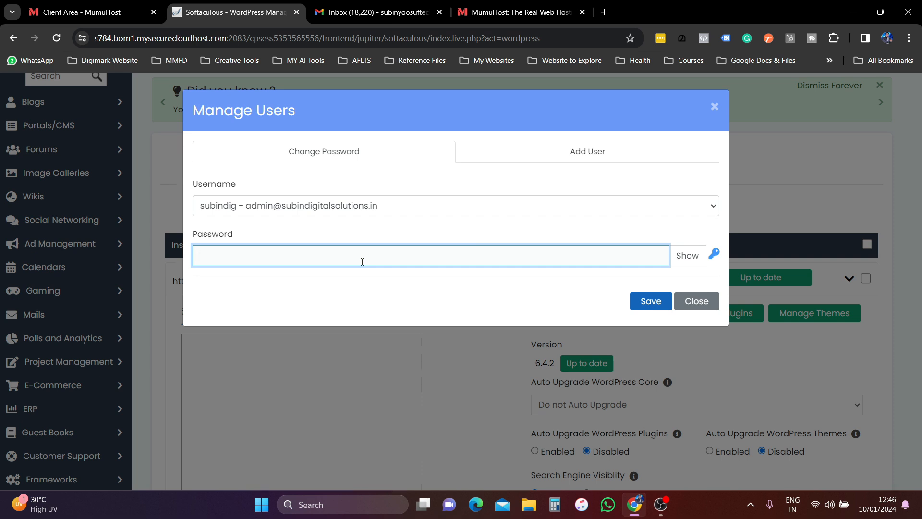
text(a••••••••••••••••)
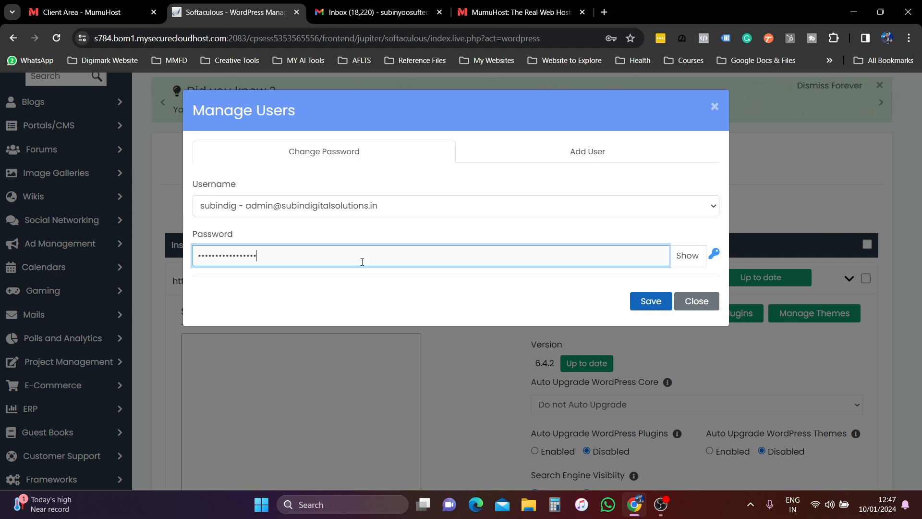
click(382, 204)
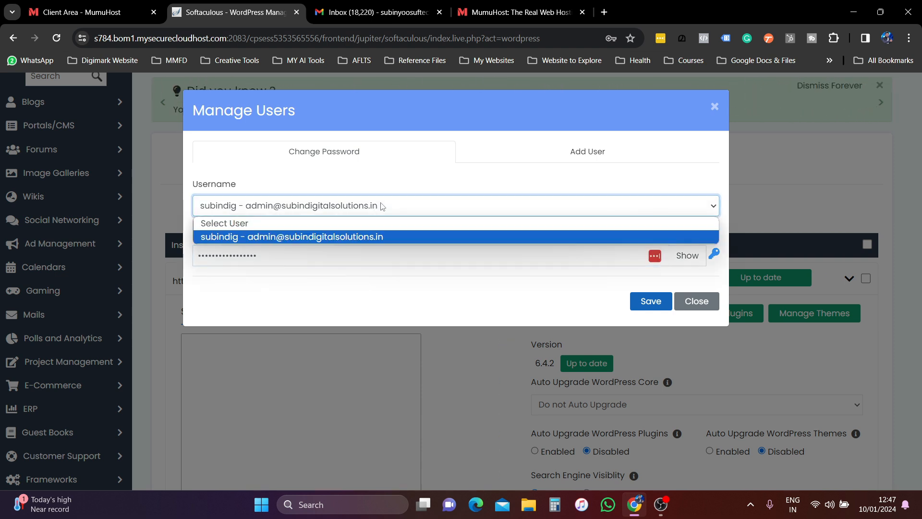
click(382, 204)
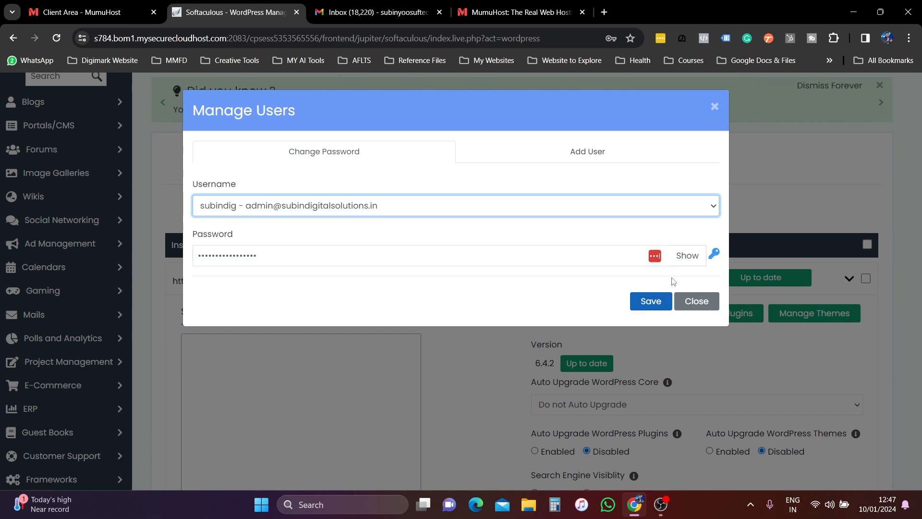
click(655, 302)
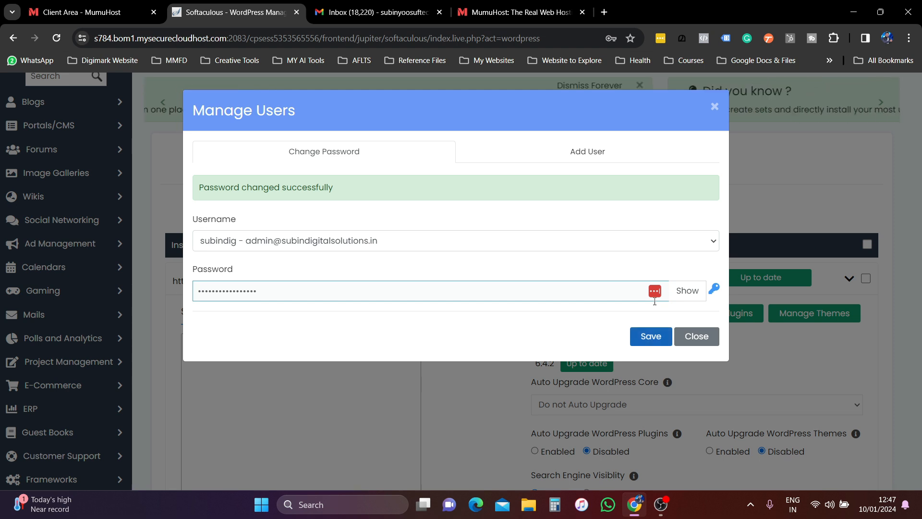
click(697, 336)
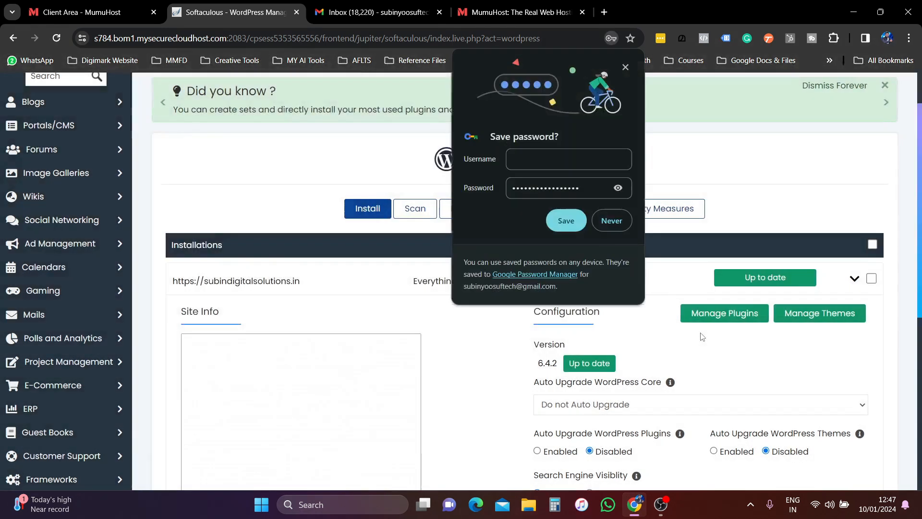
- Dismiss the save-password prompts and launch the one-click WordPress admin login
click(625, 67)
click(889, 97)
click(556, 279)
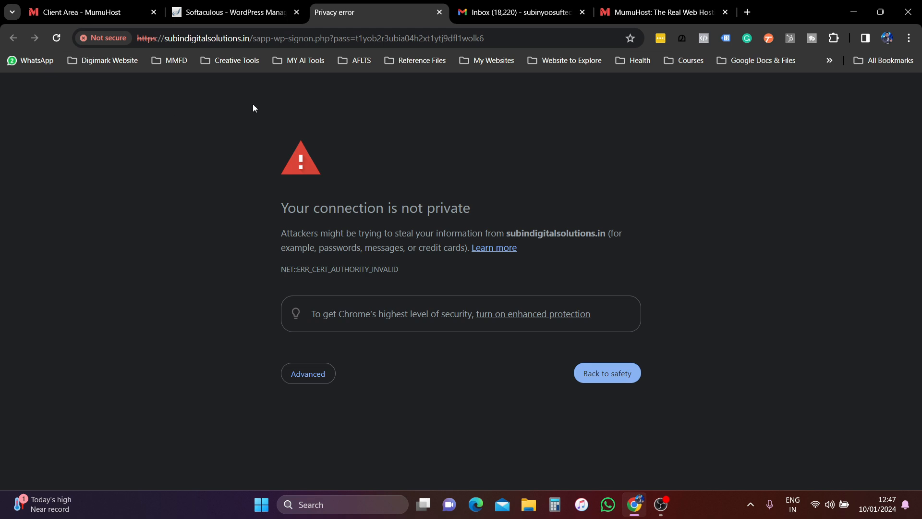
- Retry the WordPress login from Softaculous and inspect the Not secure certificate warning
click(593, 373)
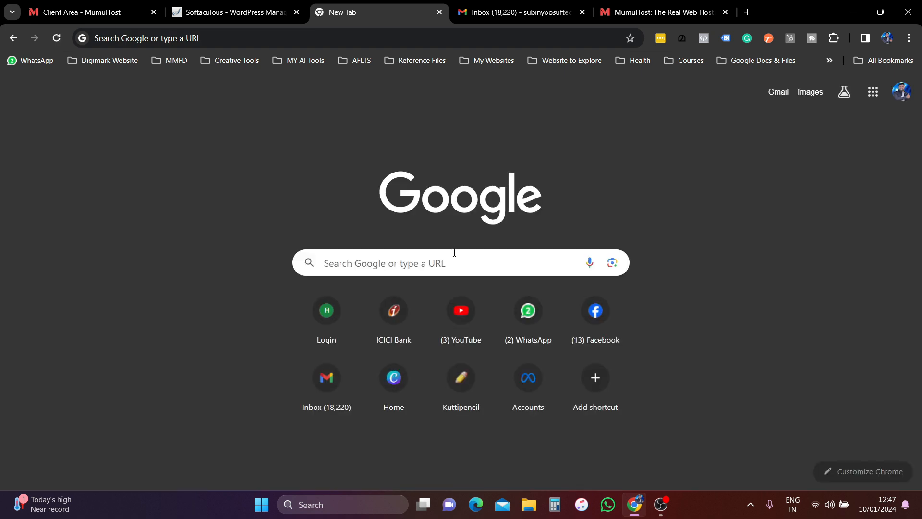
click(226, 14)
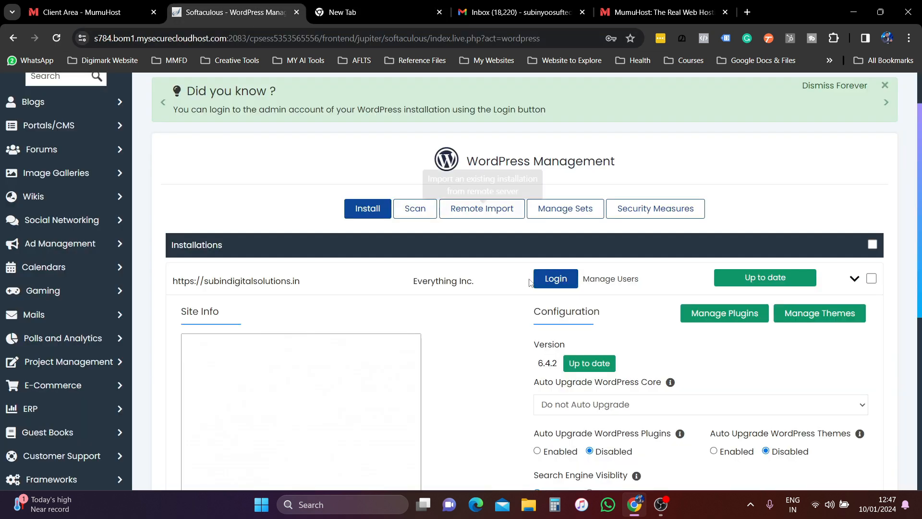
click(555, 279)
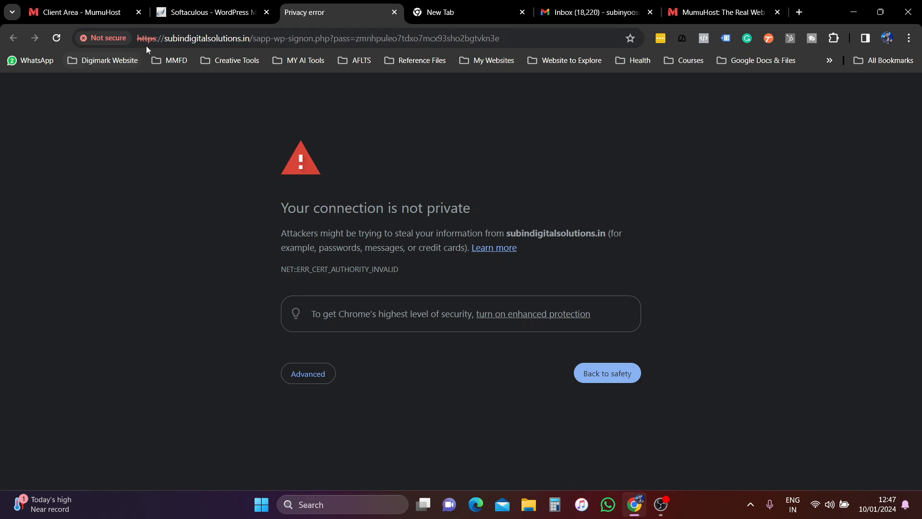
click(116, 41)
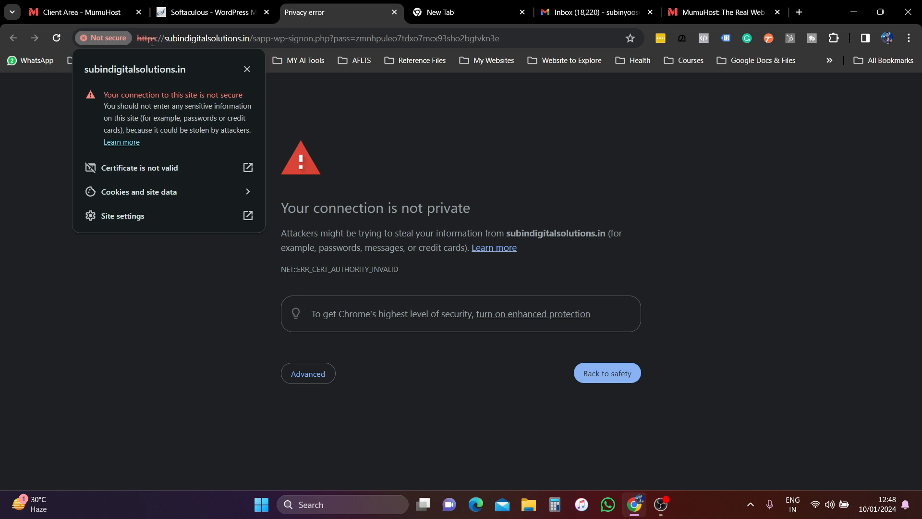
- Back in Softaculous, collapse the installation details and return to cPanel's Tools page
click(242, 13)
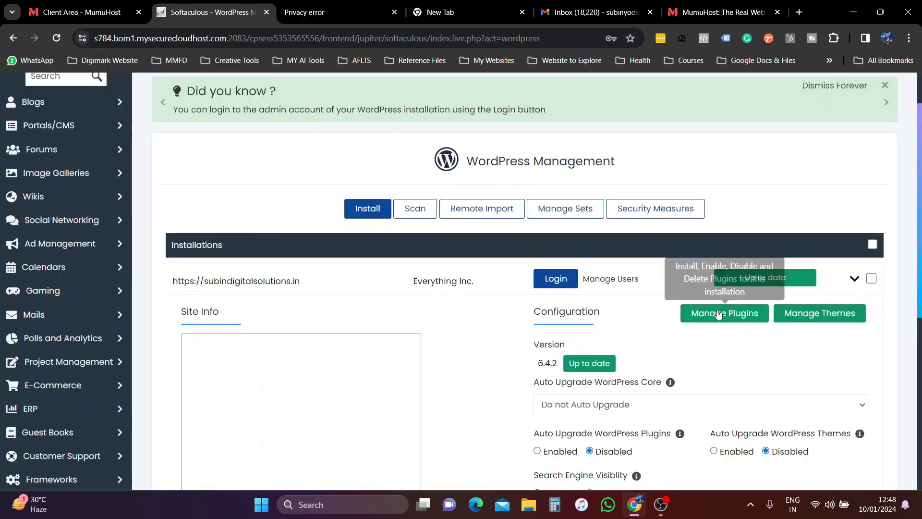
click(856, 280)
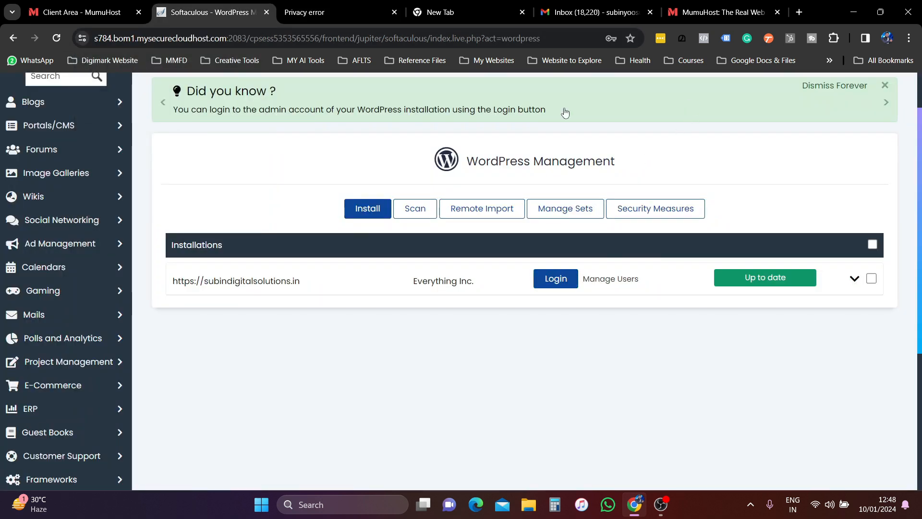
scroll(681, 168, up, 2)
click(641, 91)
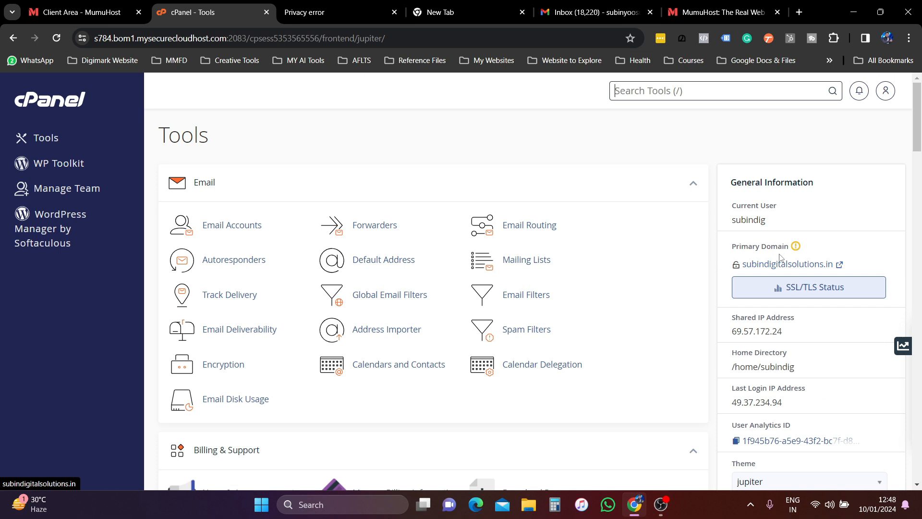
- Confirm in SSL/TLS Status that all nine domains have AutoSSL certificates valid until April 9, 2024
click(803, 294)
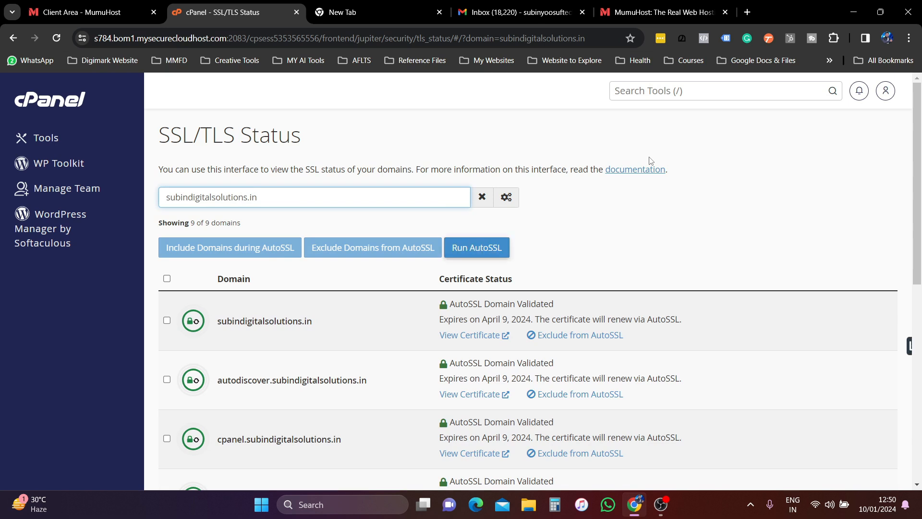
scroll(221, 328, down, 2)
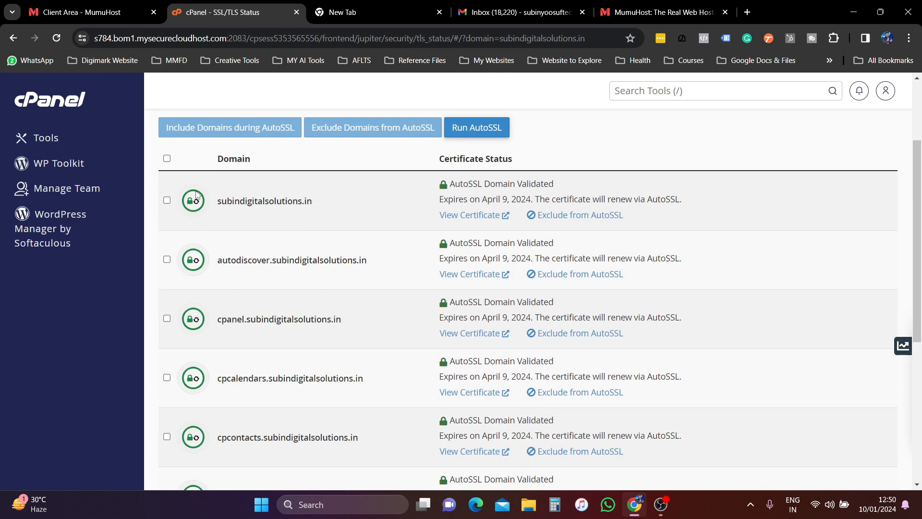
scroll(206, 422, down, 3)
scroll(192, 368, down, 2)
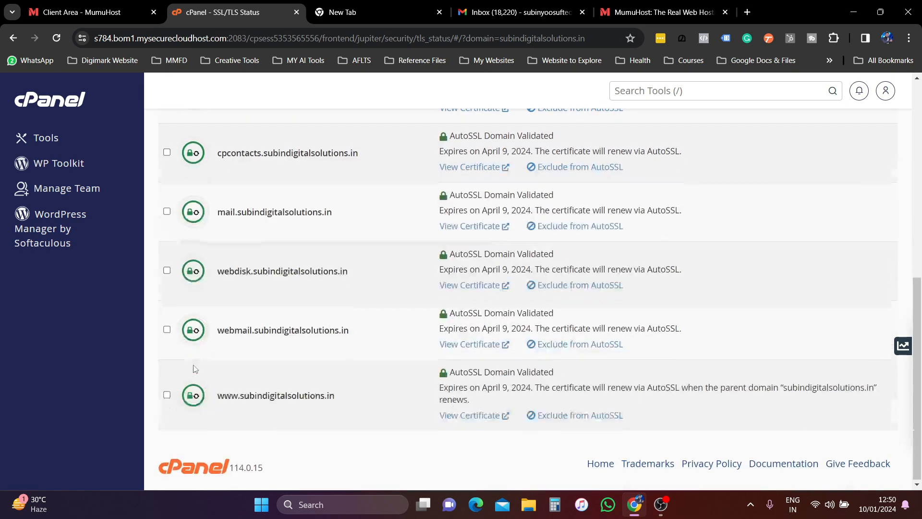
scroll(269, 355, up, 7)
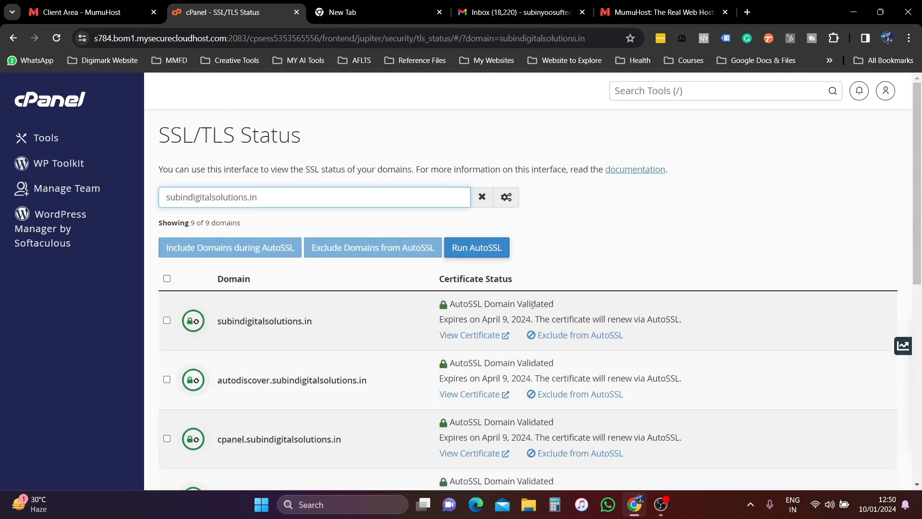
- Return to Tools, close the extra .com tab, and open the live subindigitalsolutions.in site via Primary Domain
click(35, 143)
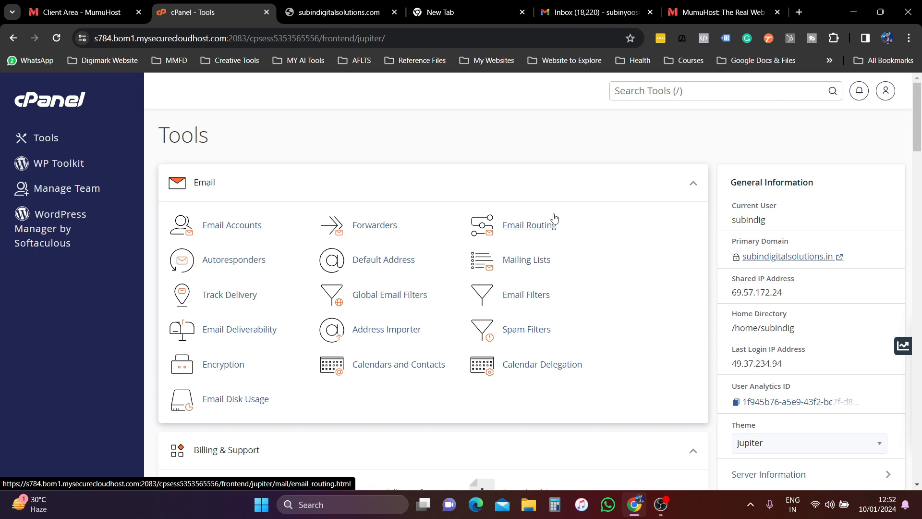
click(394, 12)
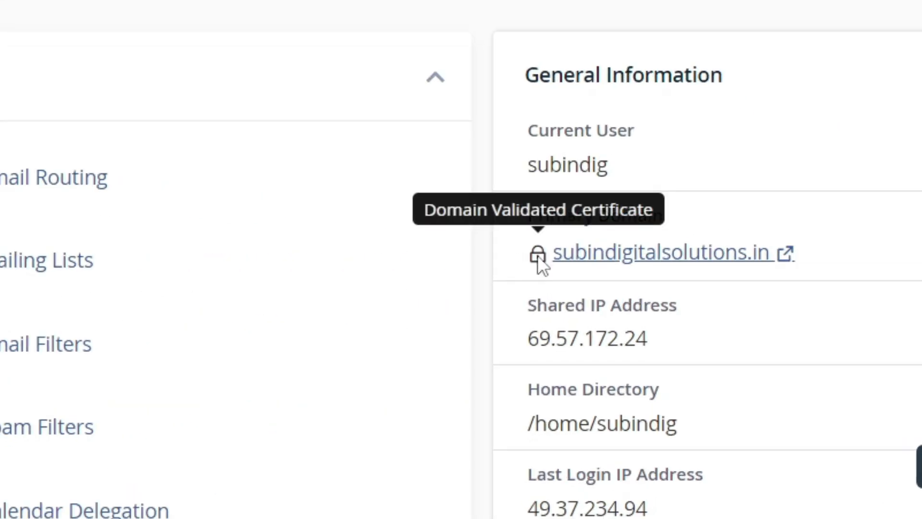
click(655, 253)
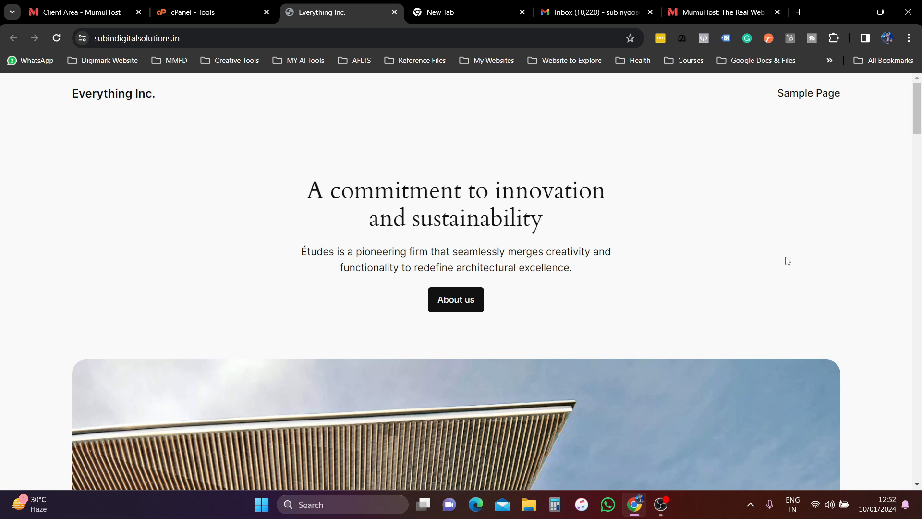
- Check the Everything Inc. site's connection security, then scroll through the whole homepage
click(83, 39)
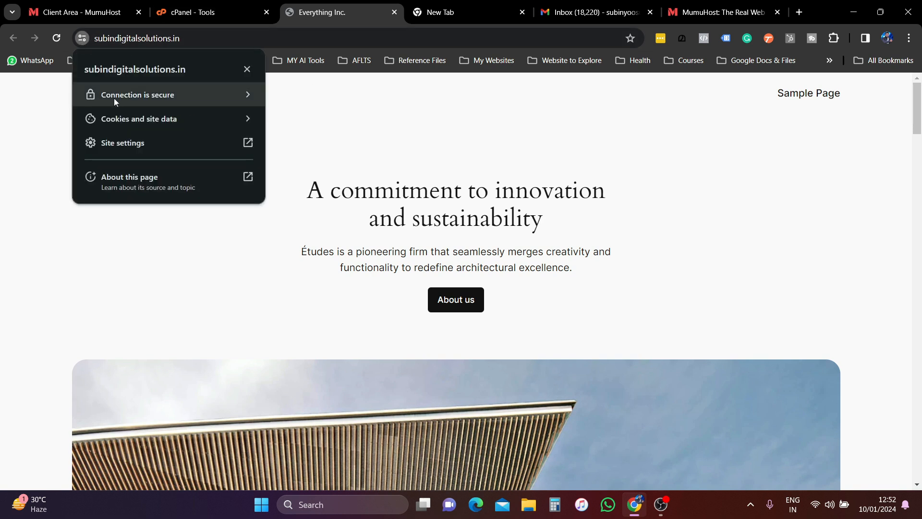
click(345, 106)
scroll(423, 251, down, 10)
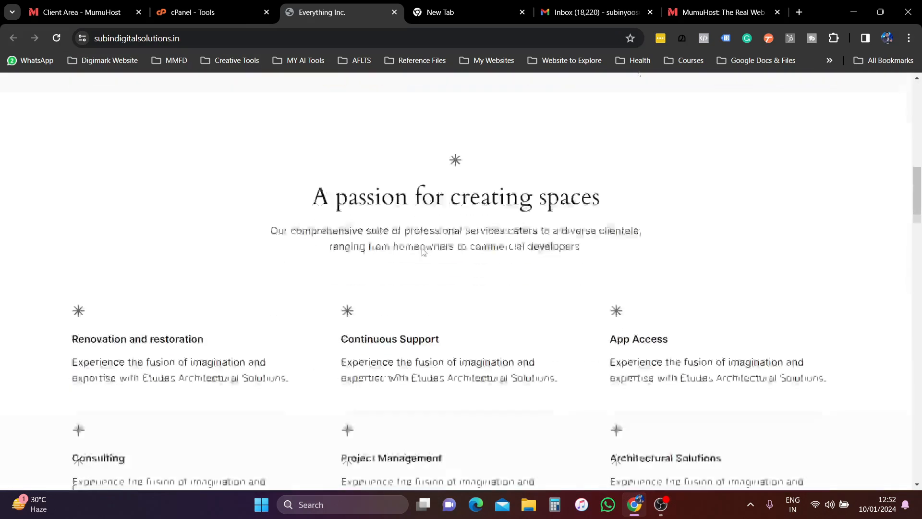
scroll(422, 248, down, 15)
scroll(423, 246, down, 7)
scroll(425, 244, down, 15)
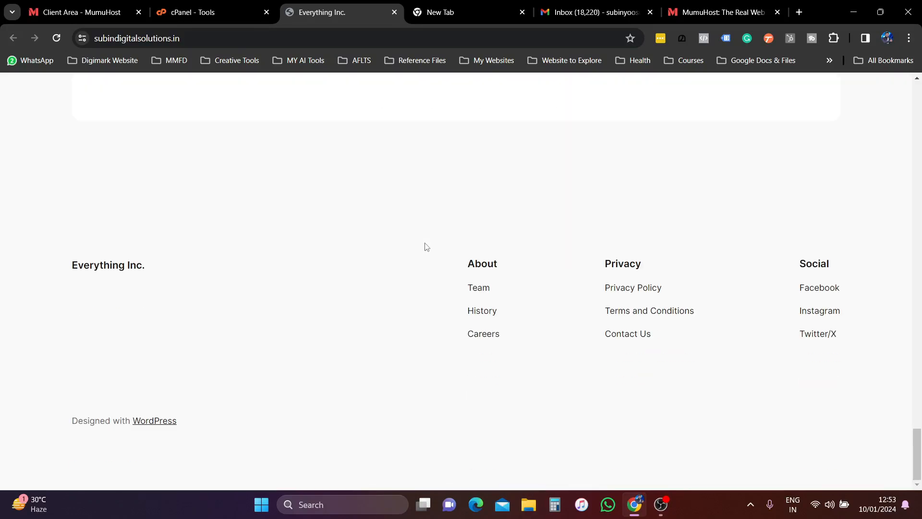
scroll(427, 247, up, 20)
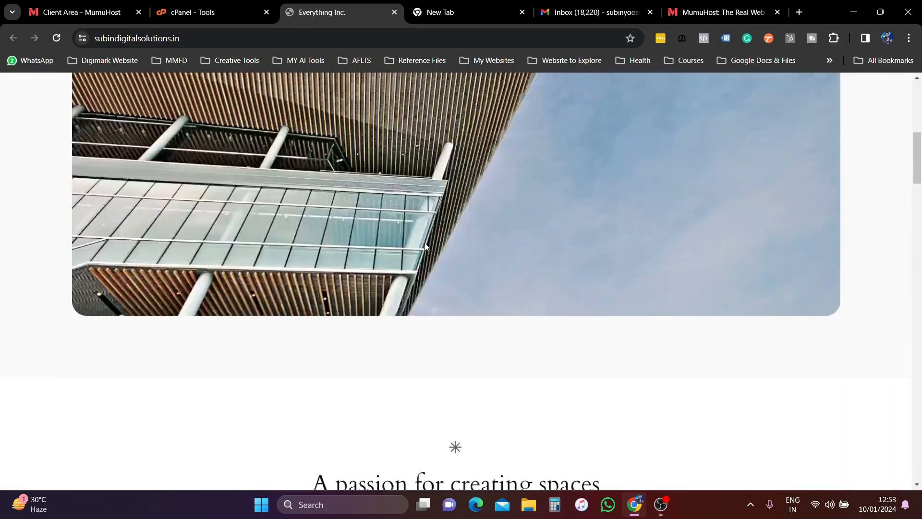
scroll(425, 247, up, 10)
- Append /wp-admin to the site's address and load it
click(211, 39)
click(233, 39)
text(//)
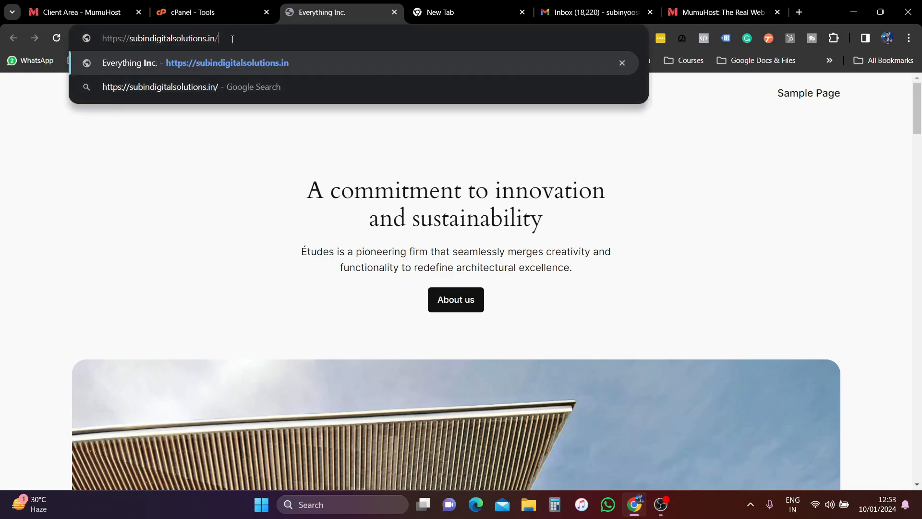
text(wp-admi)
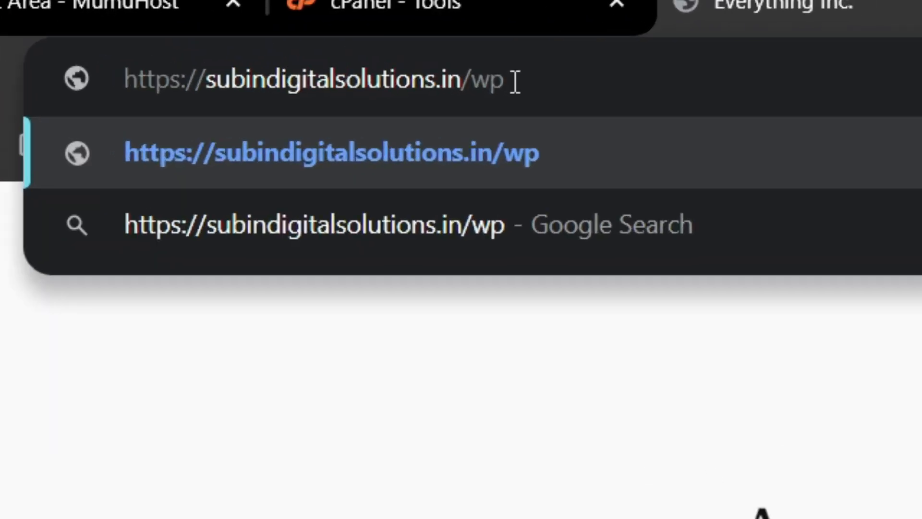
text(n)
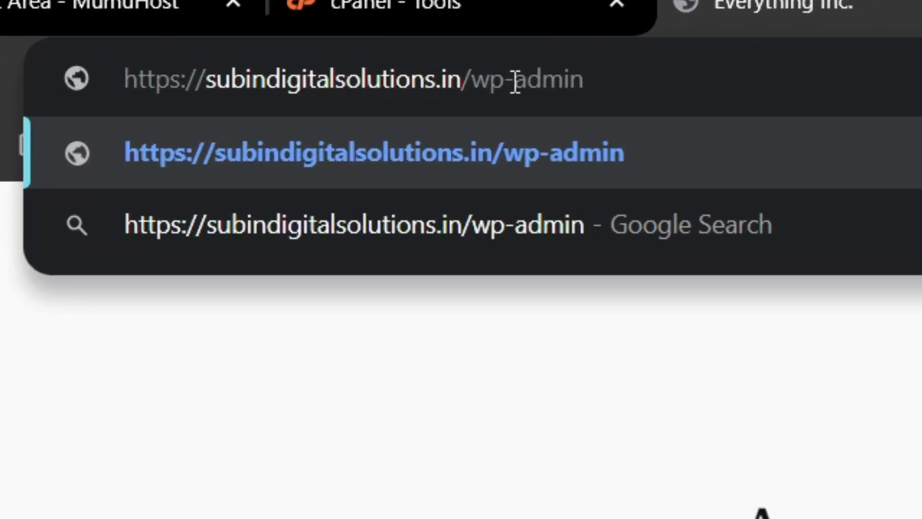
key(Return)
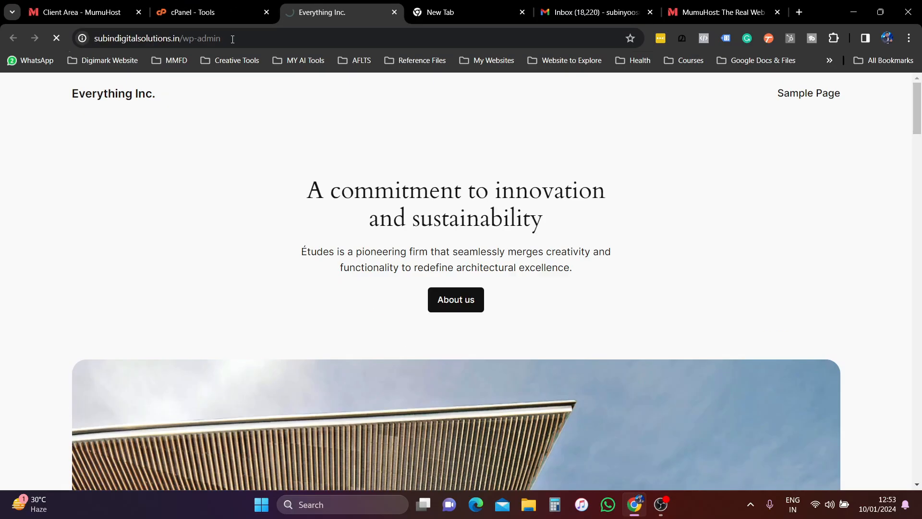
- Look up the WordPress admin username in Softaculous's Manage Users list
click(211, 12)
click(447, 205)
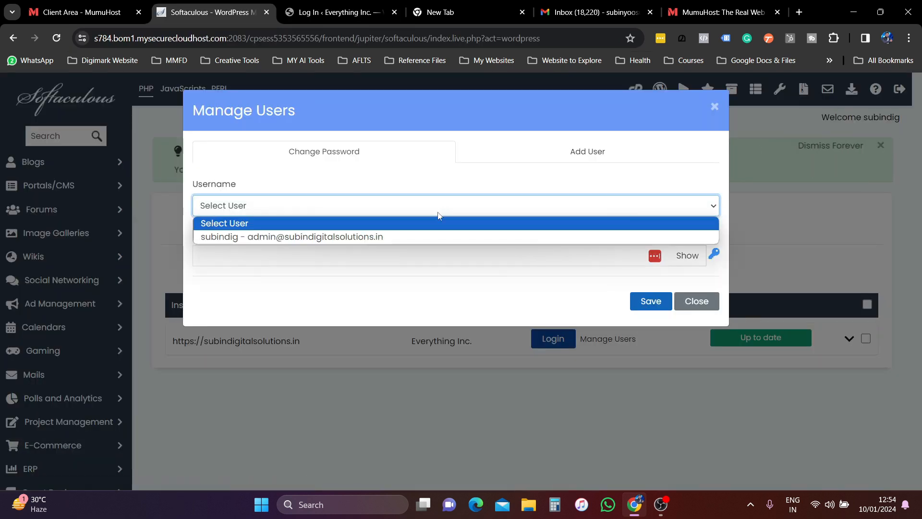
click(408, 237)
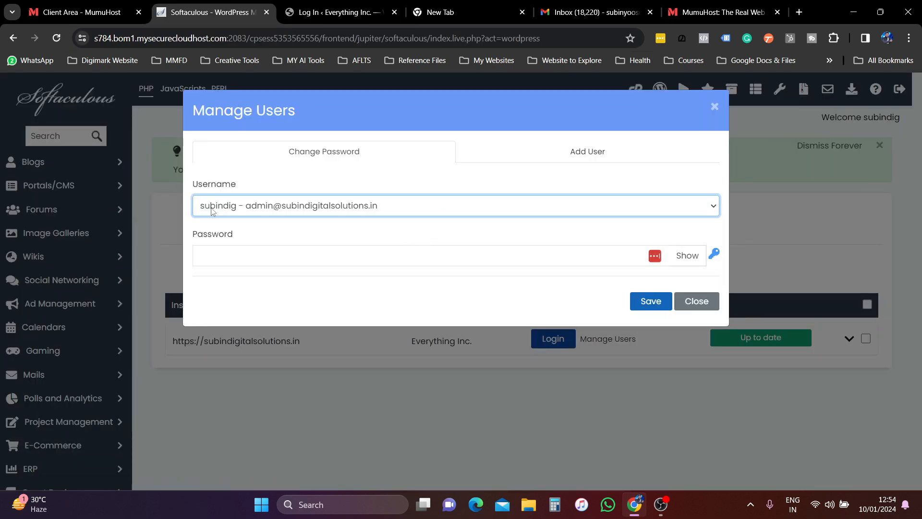
click(235, 207)
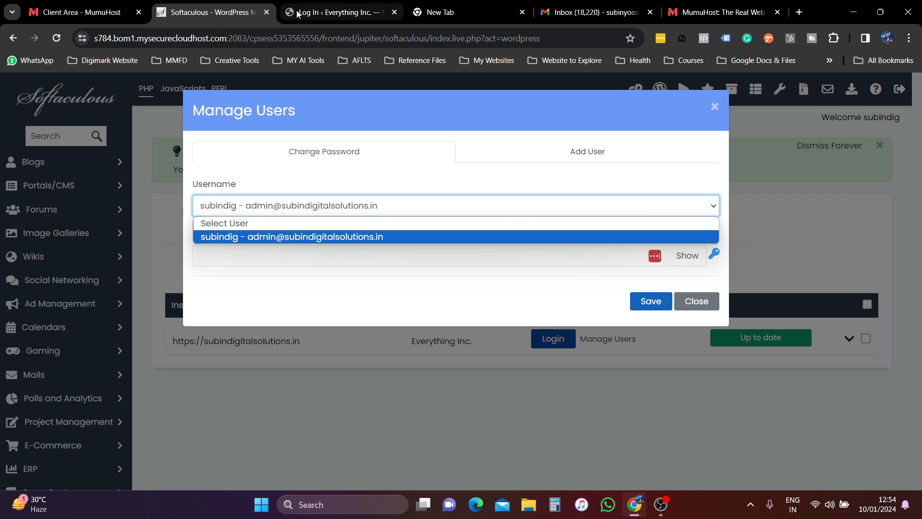
- Log in to wp-admin with the admin username and pasted password, saving the login to LastPass instead of Chrome
click(341, 12)
click(403, 291)
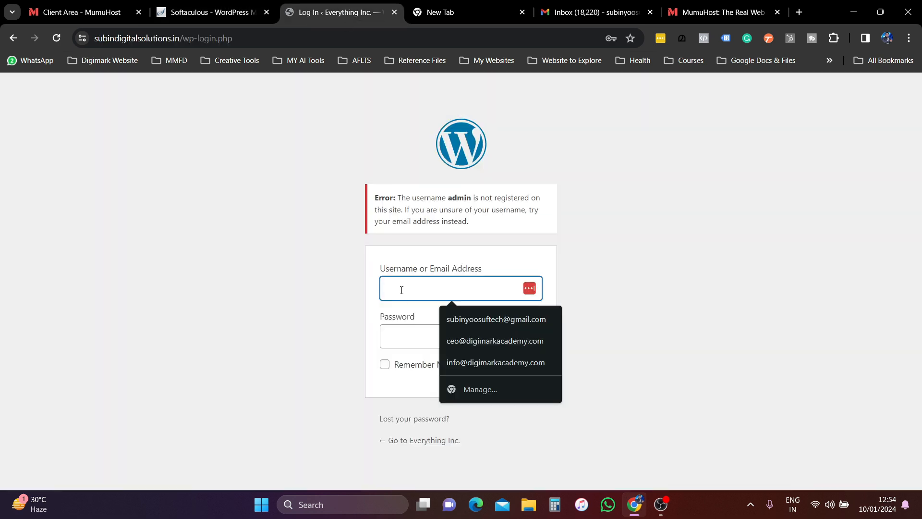
text(subindig)
click(408, 331)
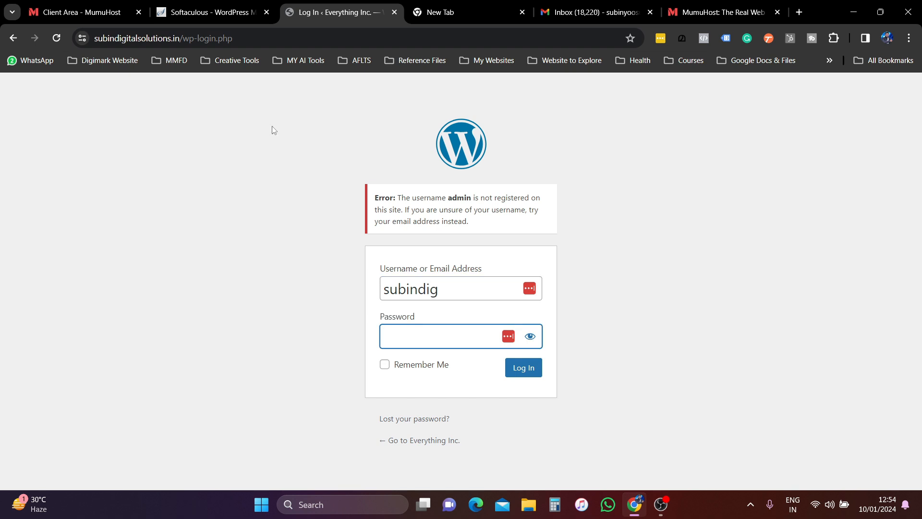
key(ctrl+v)
click(524, 368)
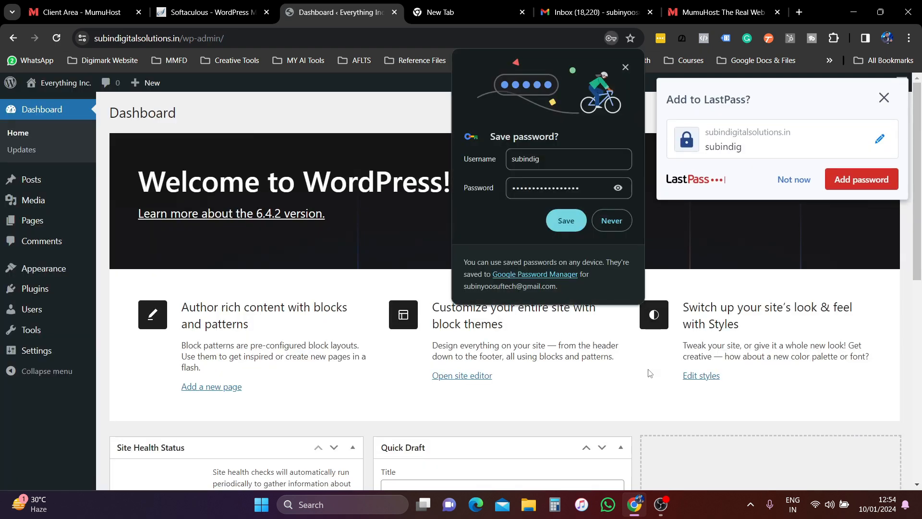
click(861, 180)
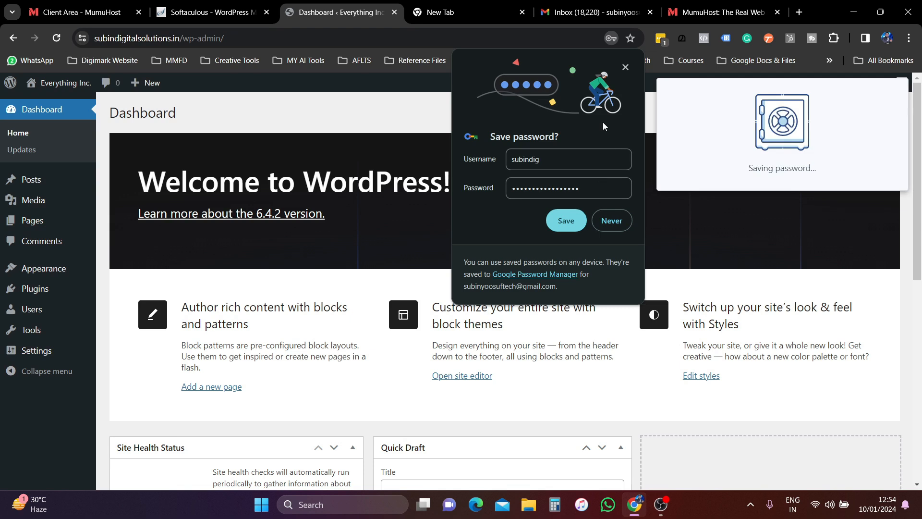
click(625, 68)
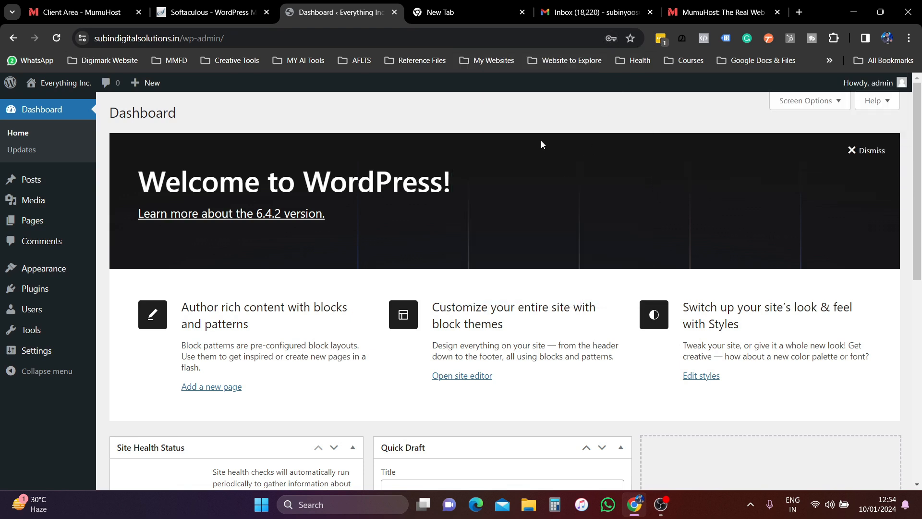
- Open the live site in a new tab from the admin bar and scroll through it
mouse_move(84, 85)
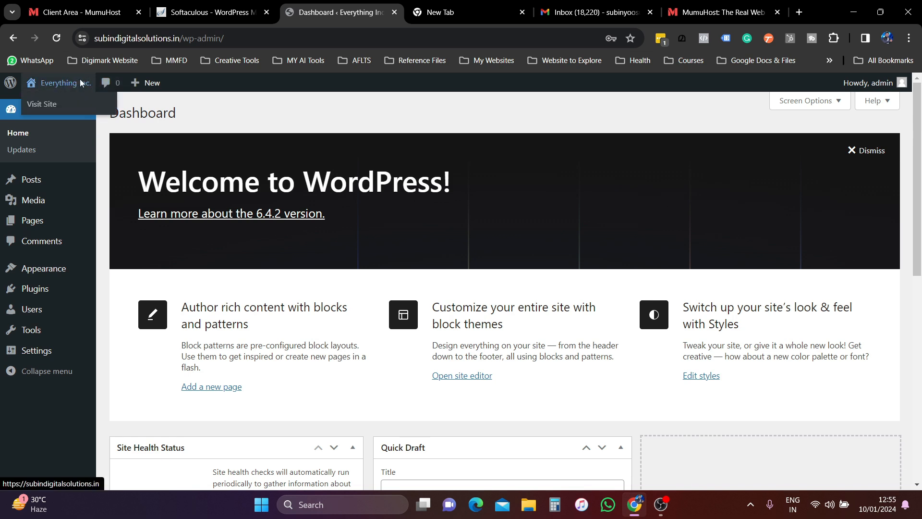
right_click(55, 108)
click(115, 119)
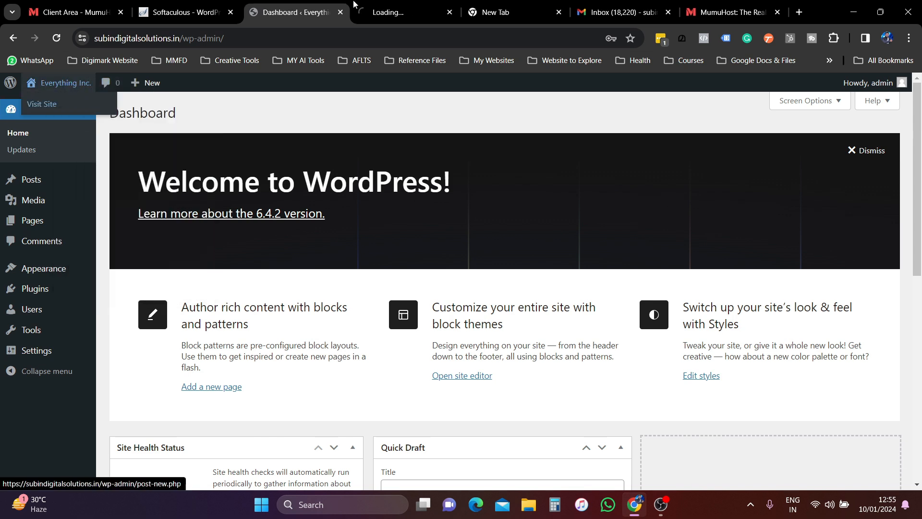
click(399, 12)
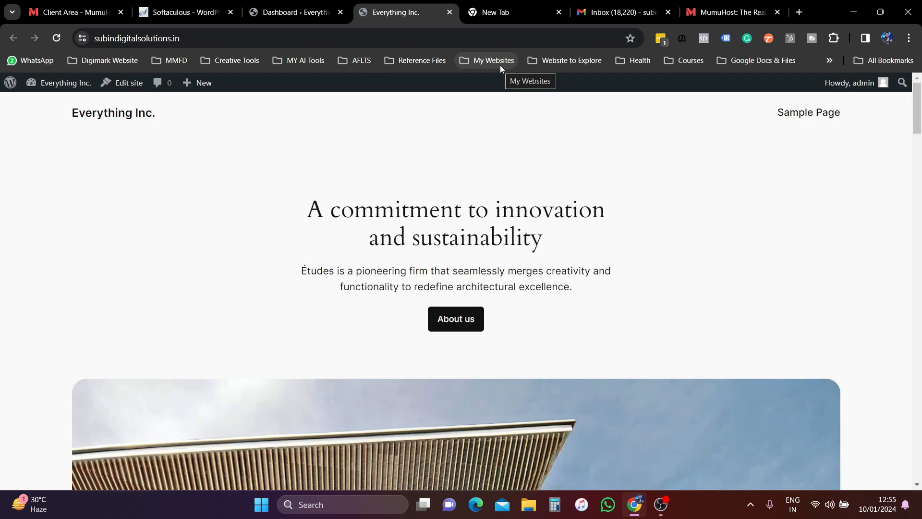
scroll(326, 192, down, 3)
scroll(323, 202, up, 3)
- Compare the WordPress admin Dashboard with the live front page, switching between them
click(286, 7)
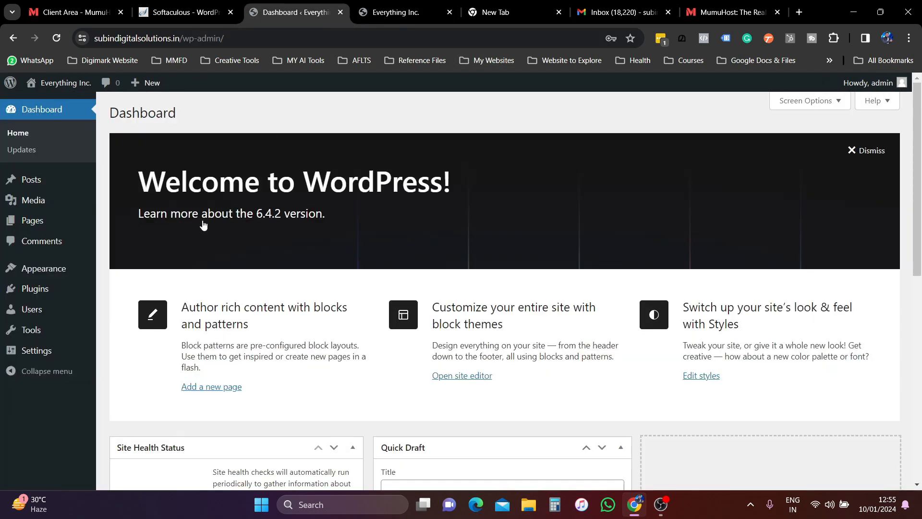
click(379, 10)
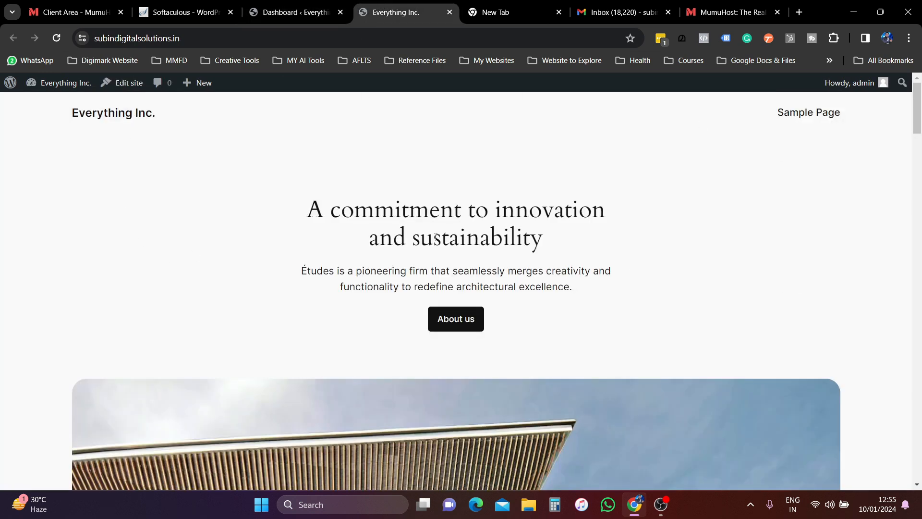
click(288, 12)
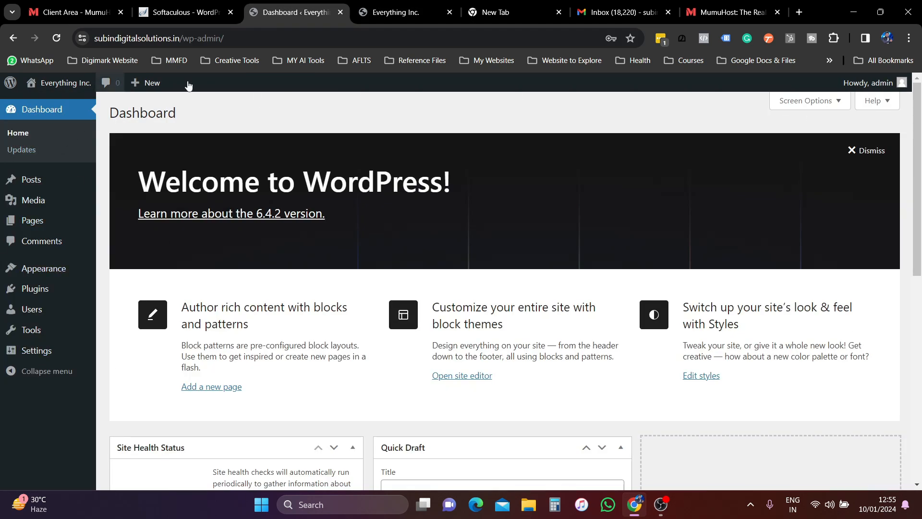
click(406, 12)
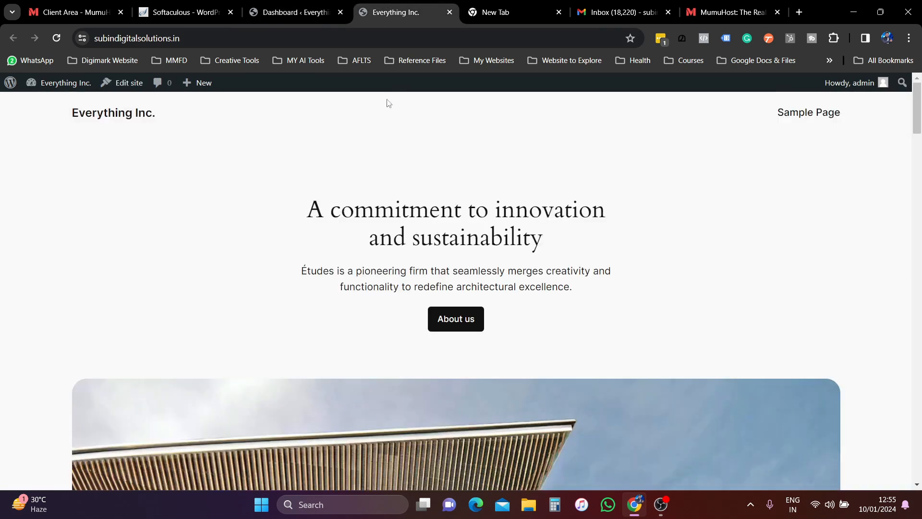
click(294, 12)
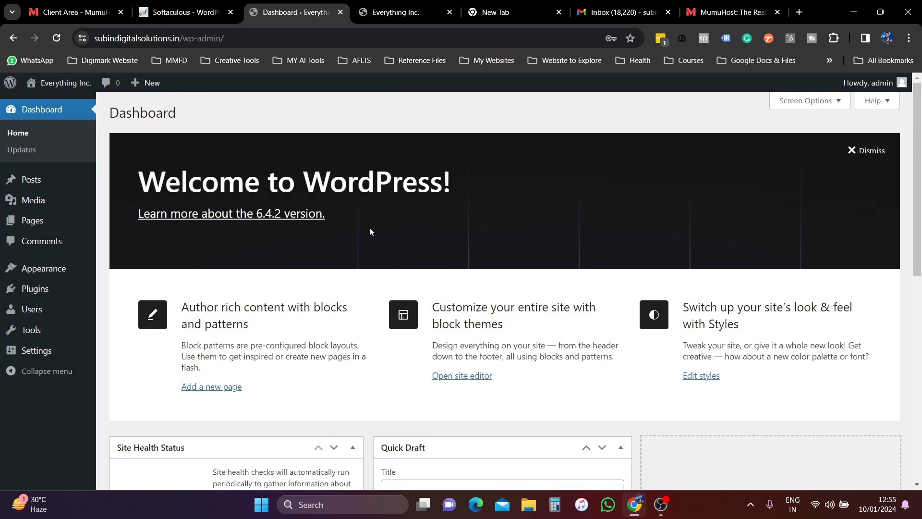
- Close Softaculous's Manage Users window, leaving the WordPress installation list showing
click(168, 14)
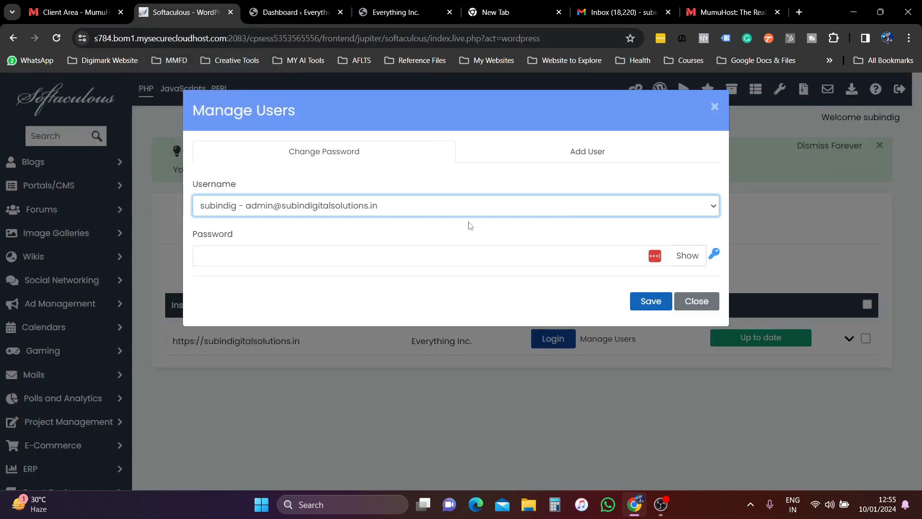
click(714, 107)
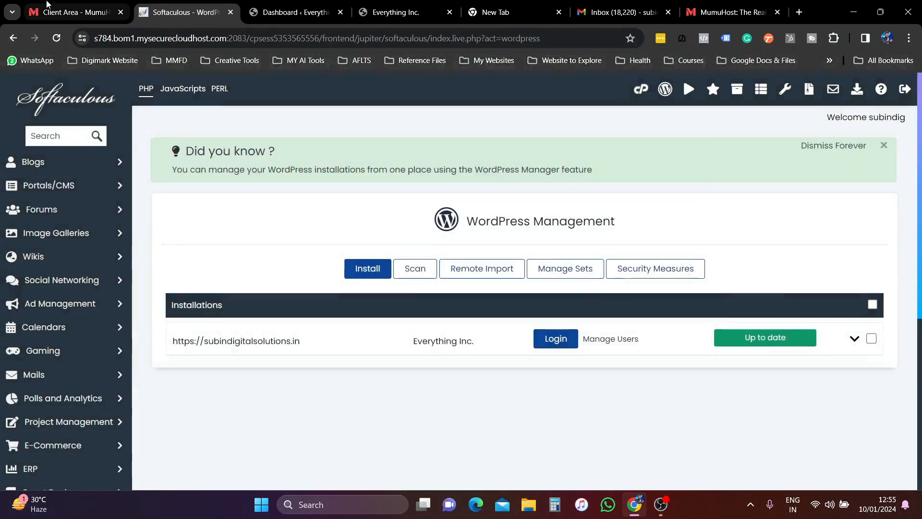
click(75, 12)
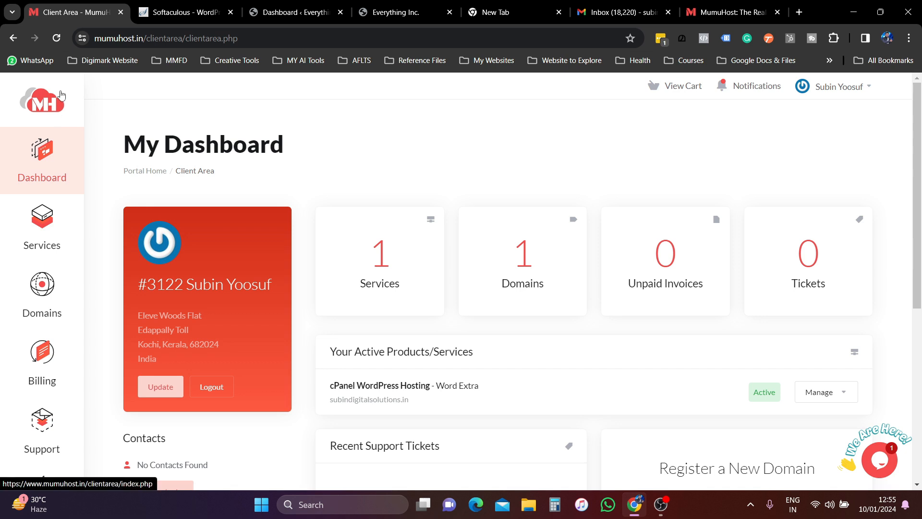
- Open the hosting plan's Manage options, then reach cPanel's Tools page via Softaculous's cPanel icon
click(833, 399)
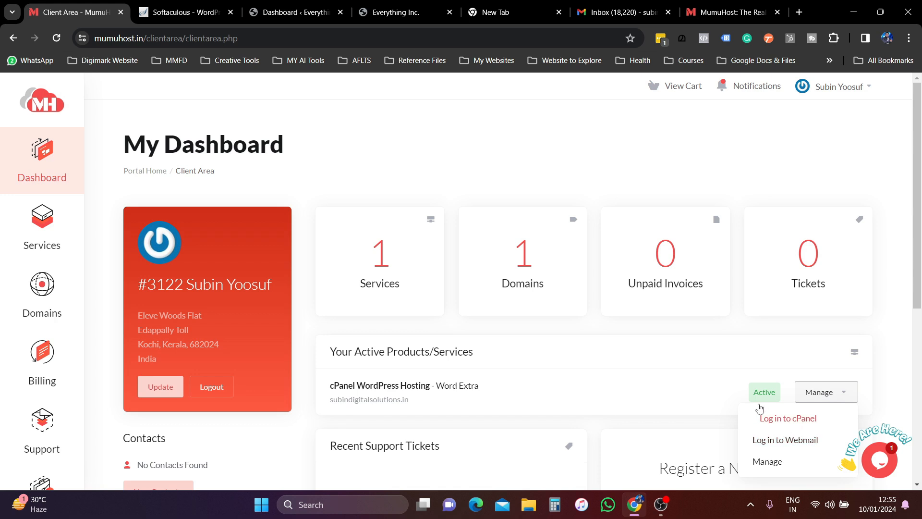
click(180, 3)
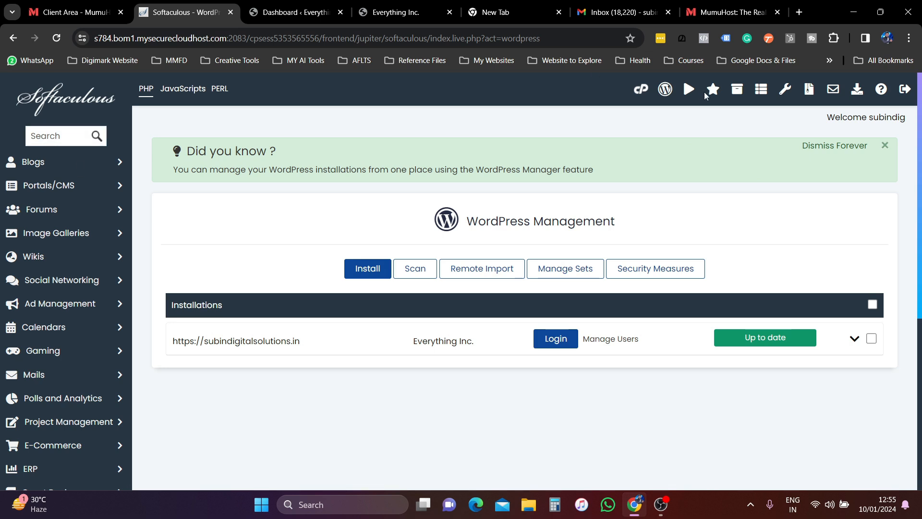
click(648, 91)
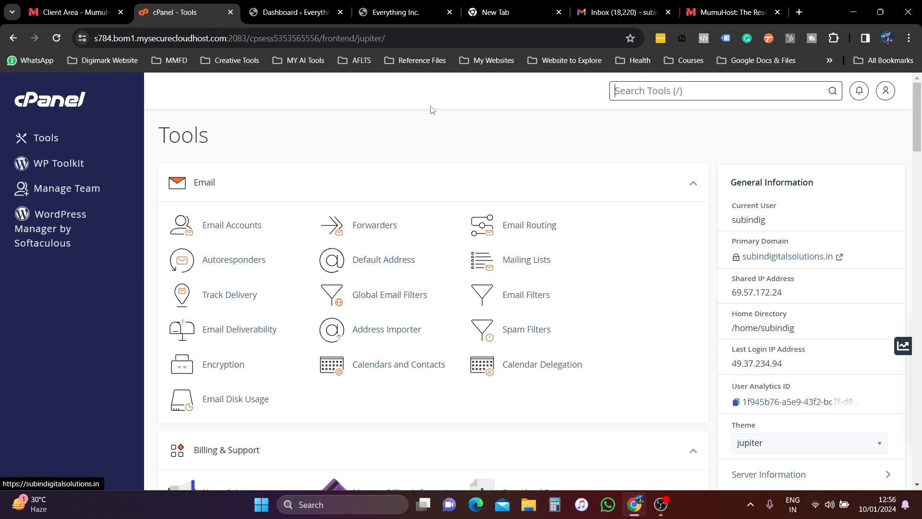
- Scroll through the tool sections on cPanel's Tools page
click(306, 12)
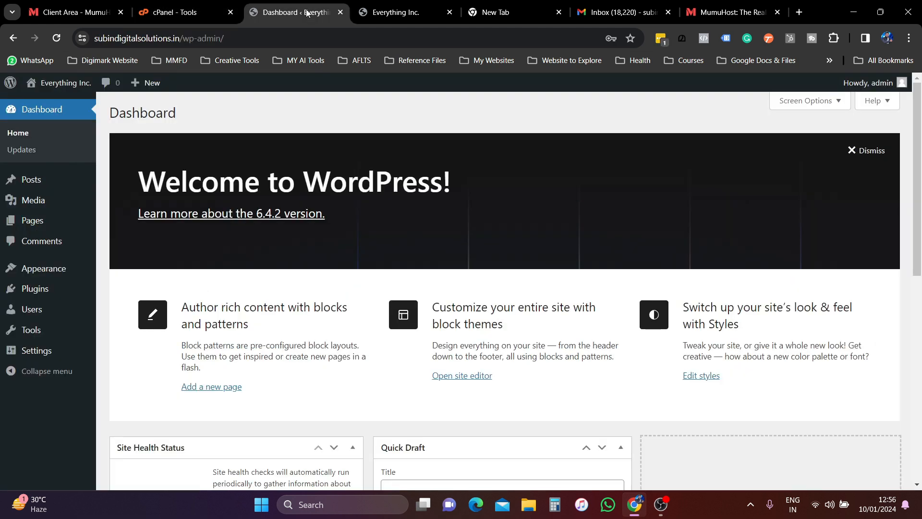
click(178, 7)
scroll(360, 349, down, 10)
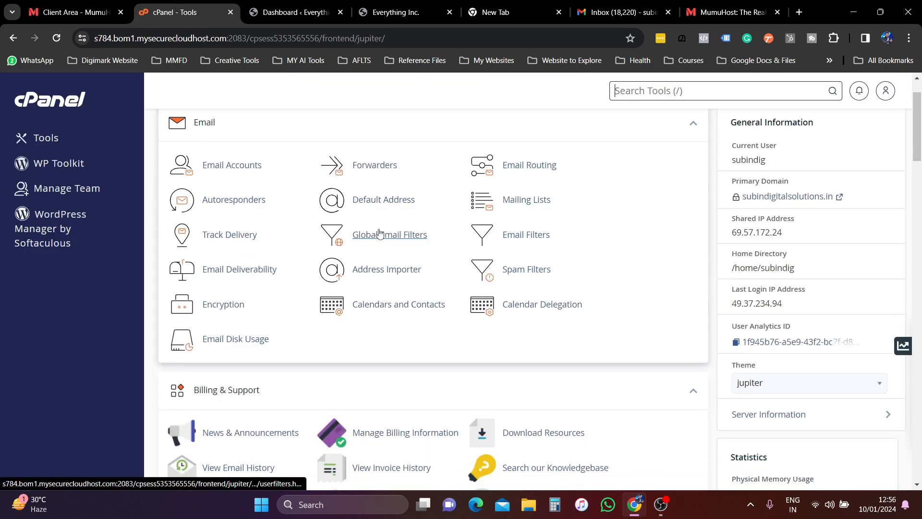
scroll(452, 271, down, 15)
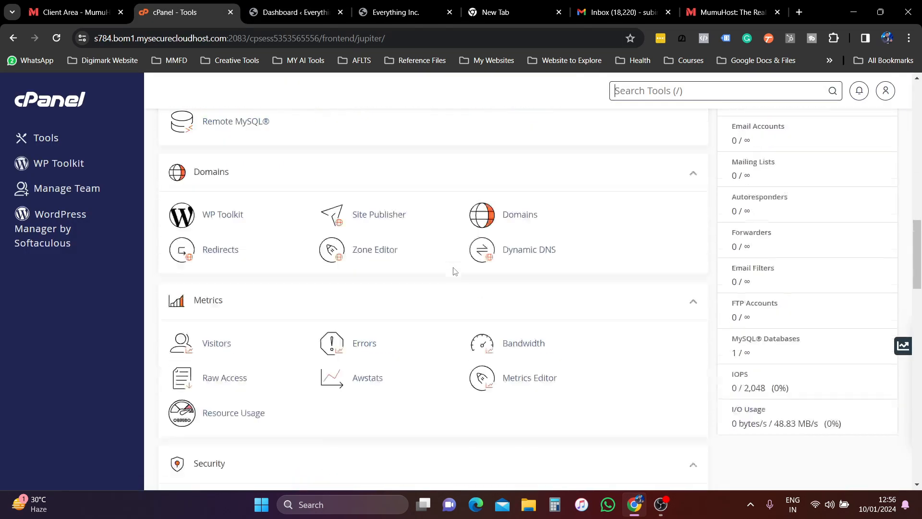
scroll(556, 306, down, 2)
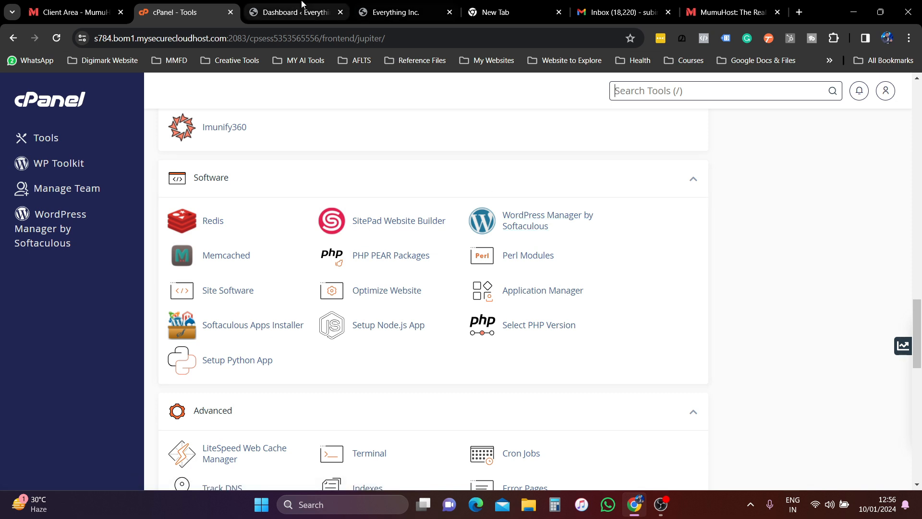
- Return to the live Everything Inc. homepage via the Dashboard tab and scroll down it
mouse_move(302, 3)
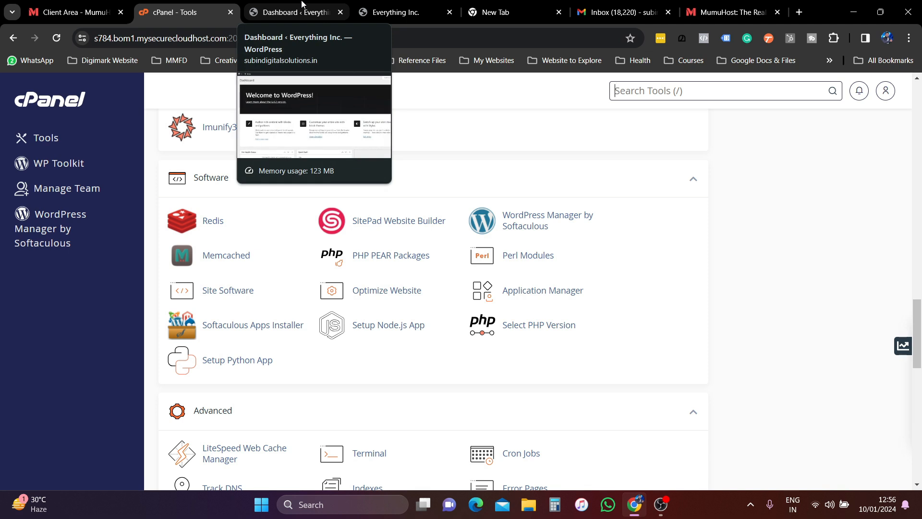
click(302, 4)
click(391, 11)
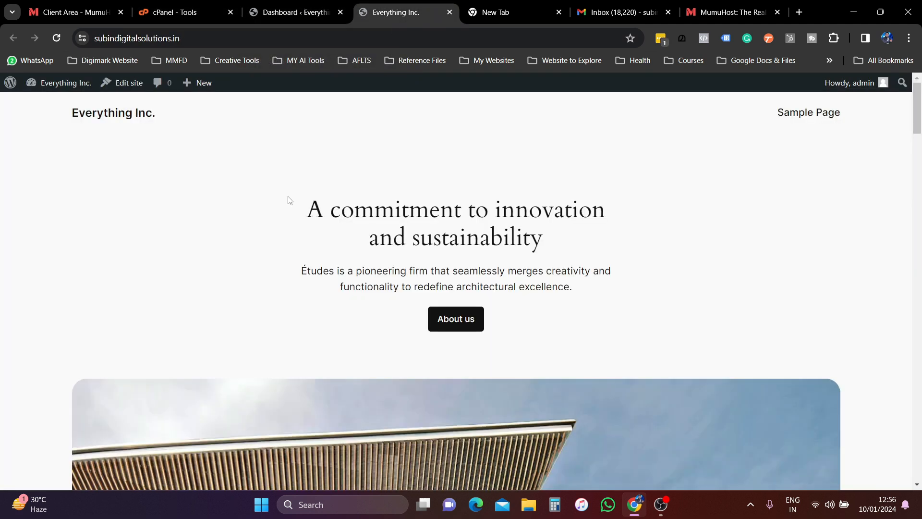
scroll(291, 208, down, 7)
scroll(292, 212, down, 10)
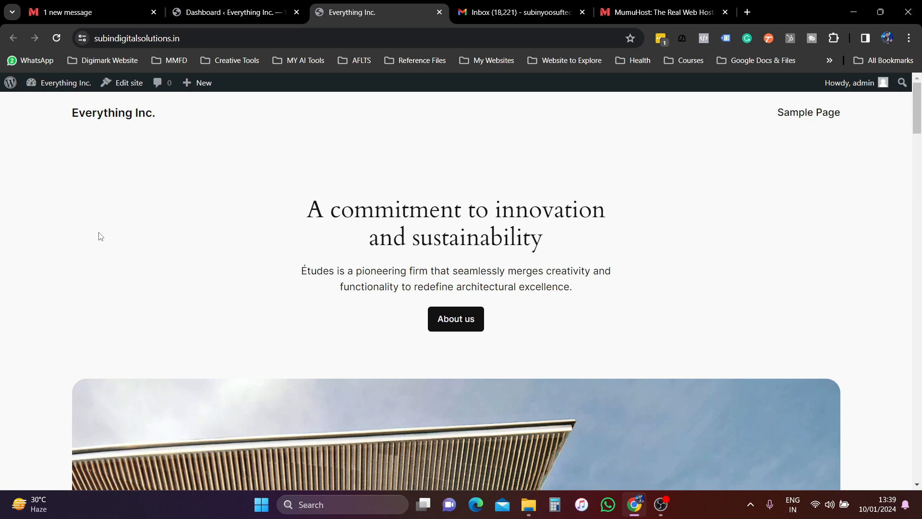
- From the MumuHost client area dashboard, open the Support flyout and launch the live support chat
click(226, 9)
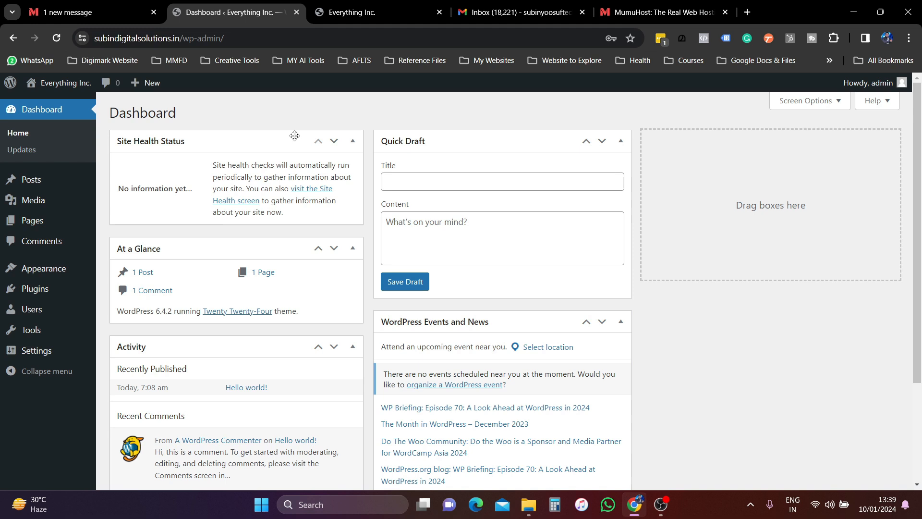
click(76, 13)
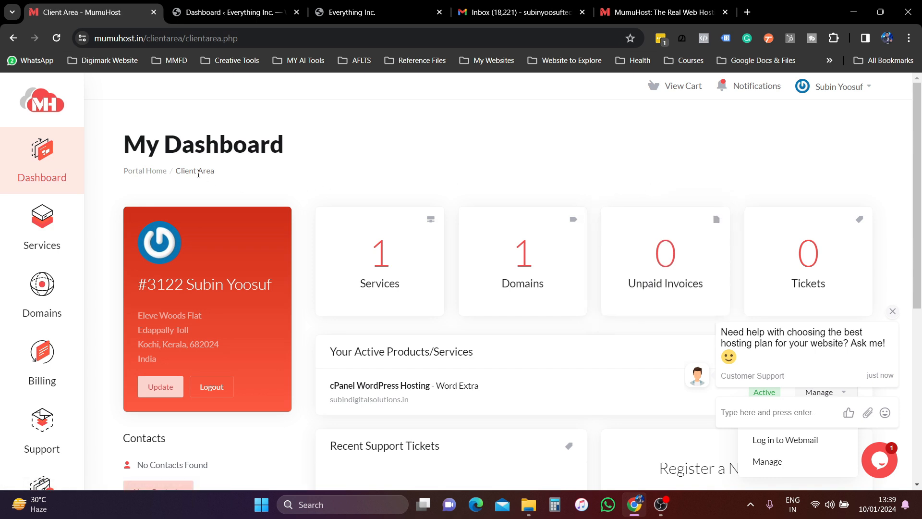
scroll(43, 418, down, 2)
click(43, 307)
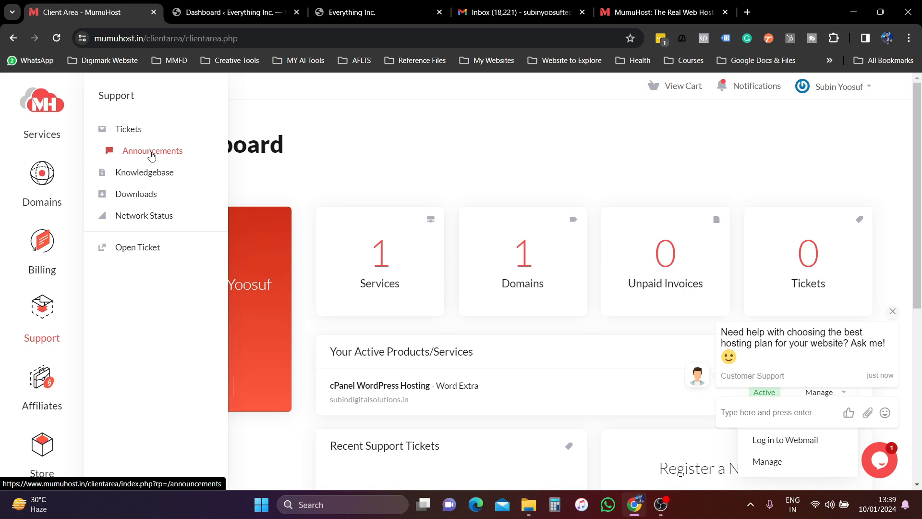
click(881, 460)
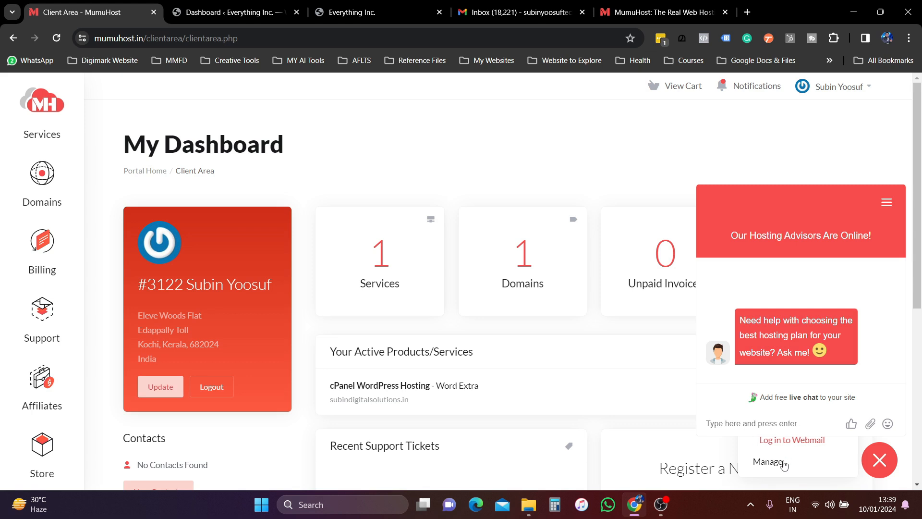
click(738, 428)
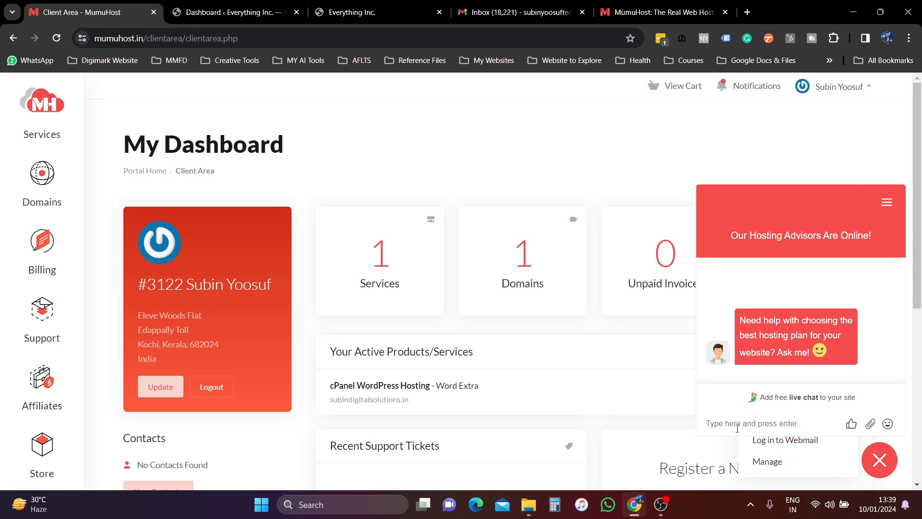
- Send 'Hi' to support, then check the chat's options menu and minimise the chat
text(Hi)
key(Return)
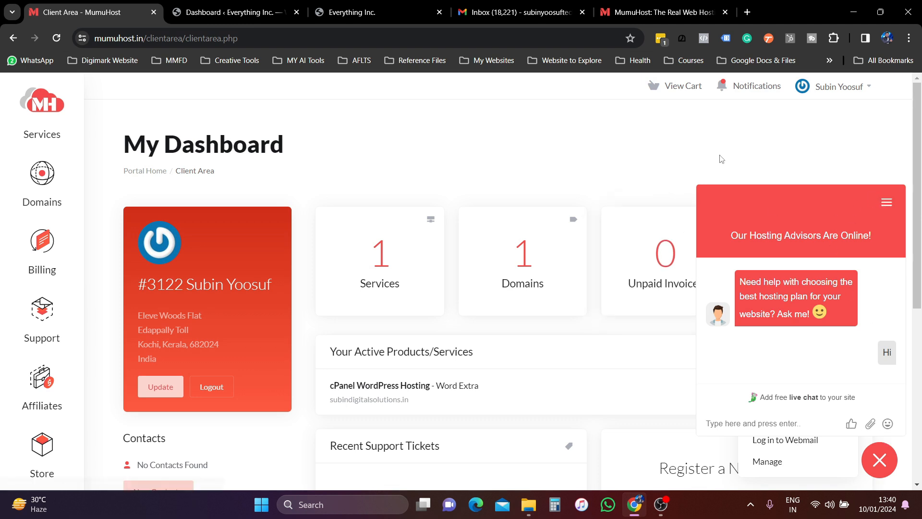
click(886, 204)
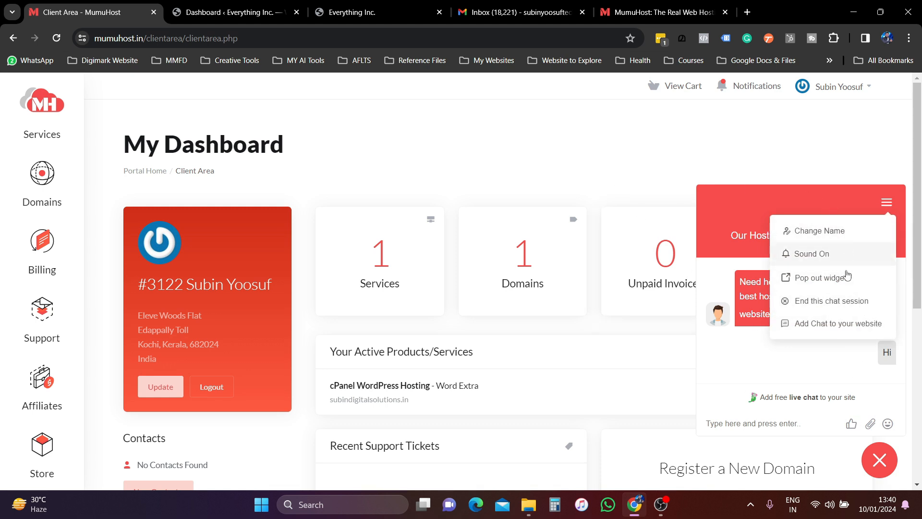
click(882, 462)
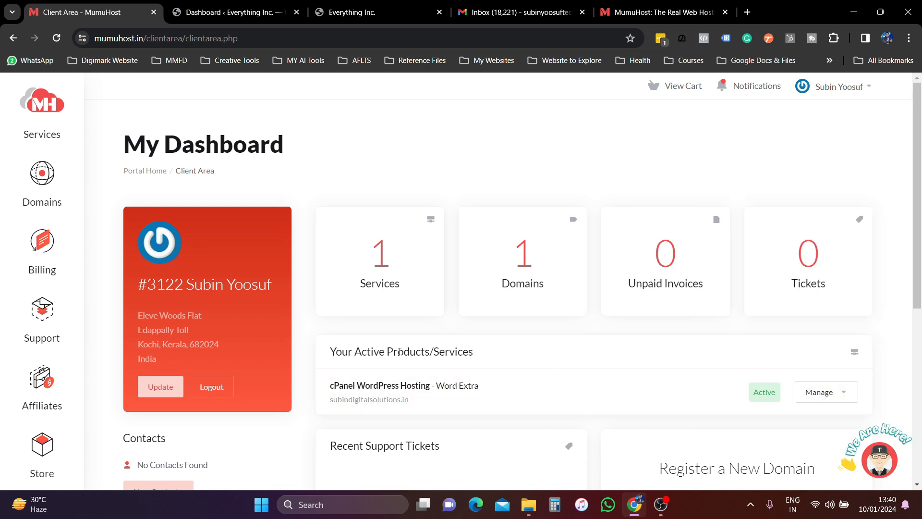
scroll(53, 433, down, 3)
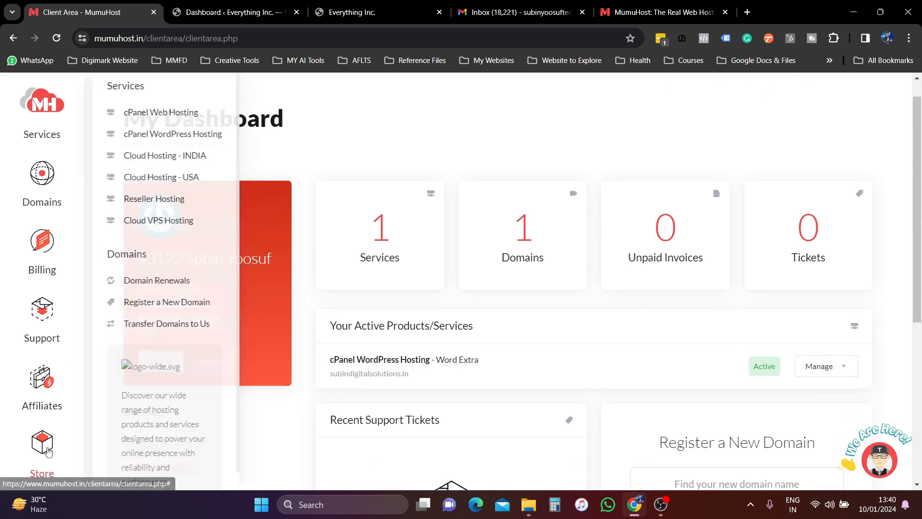
- Reopen the chat and draft the reply 'Just checking' to the two greeting advisors
mouse_move(44, 324)
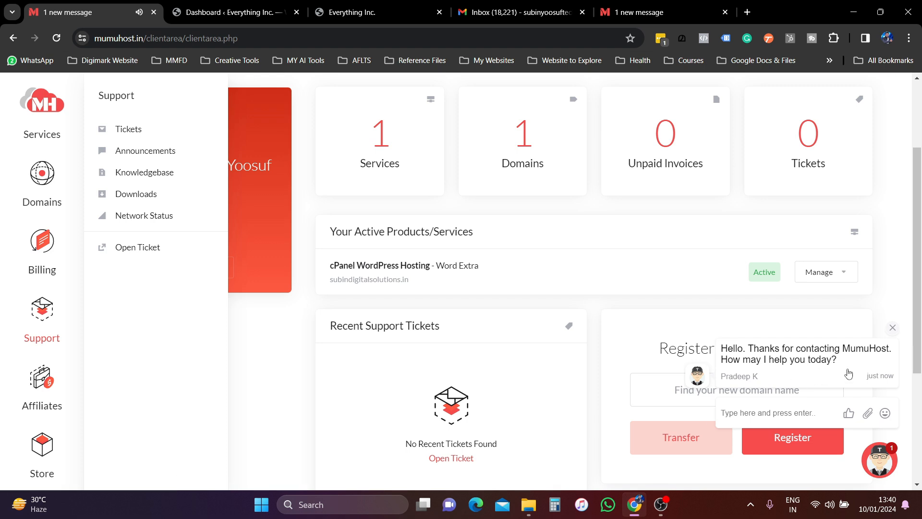
click(744, 412)
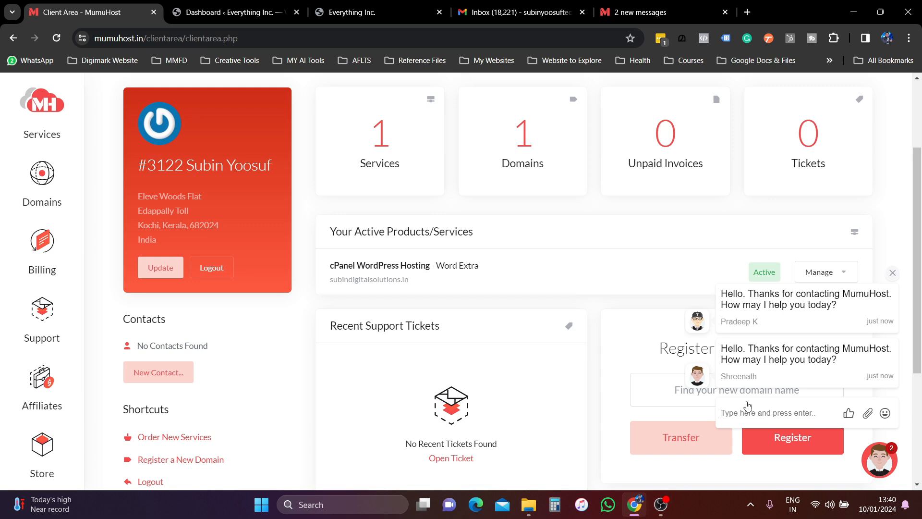
text(I M)
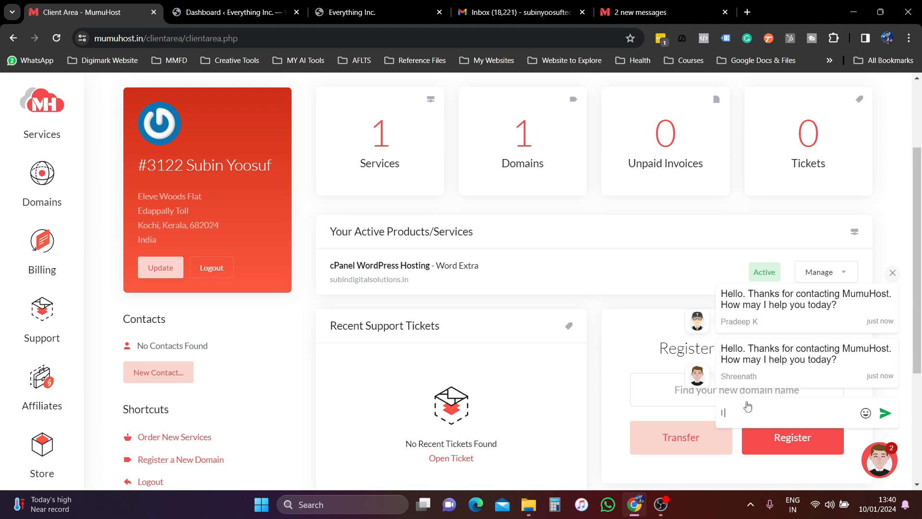
key(BackSpace)
key(BackSpace)
key(BackSpace)
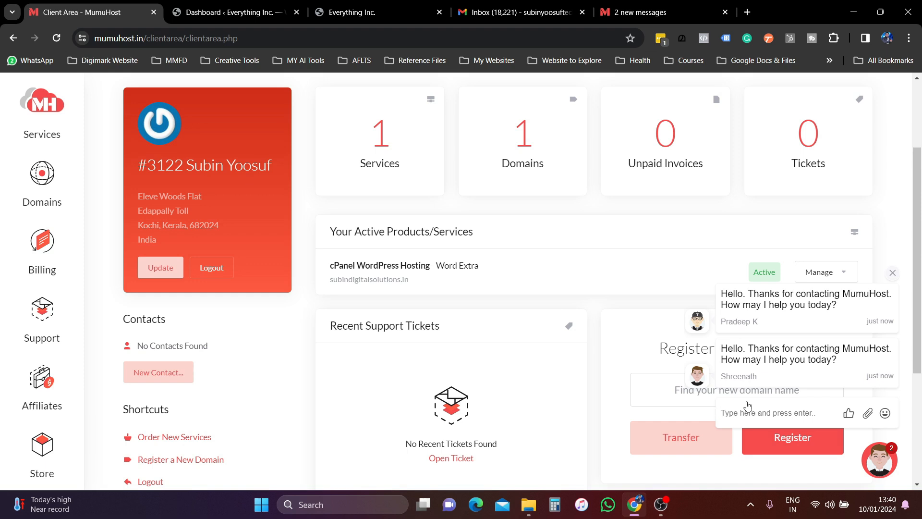
text(Just check)
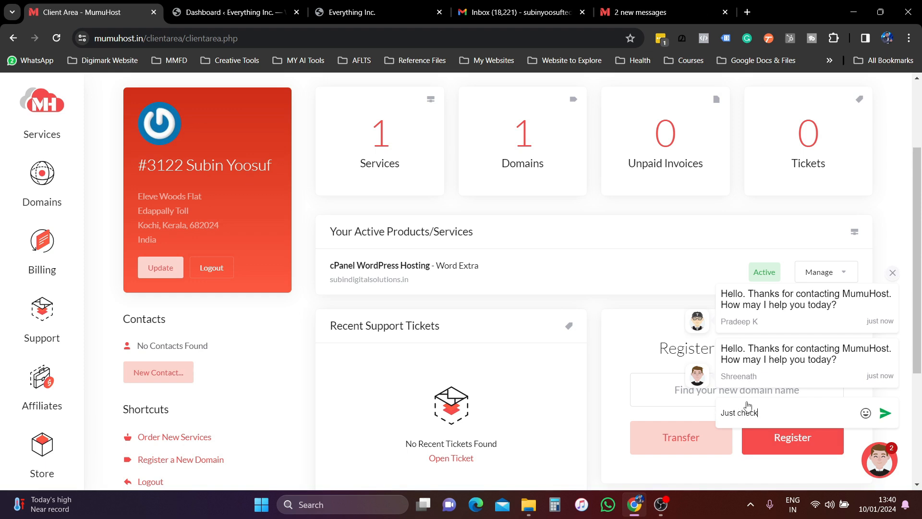
text(ing)
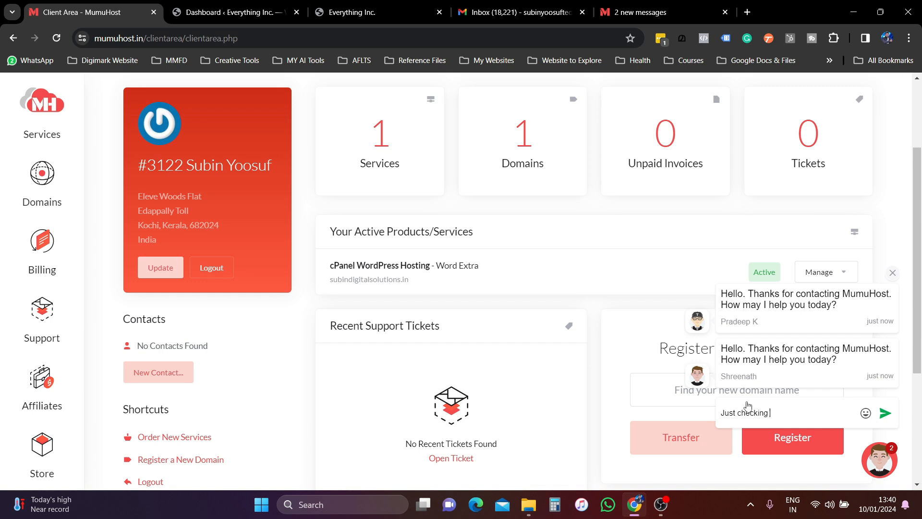
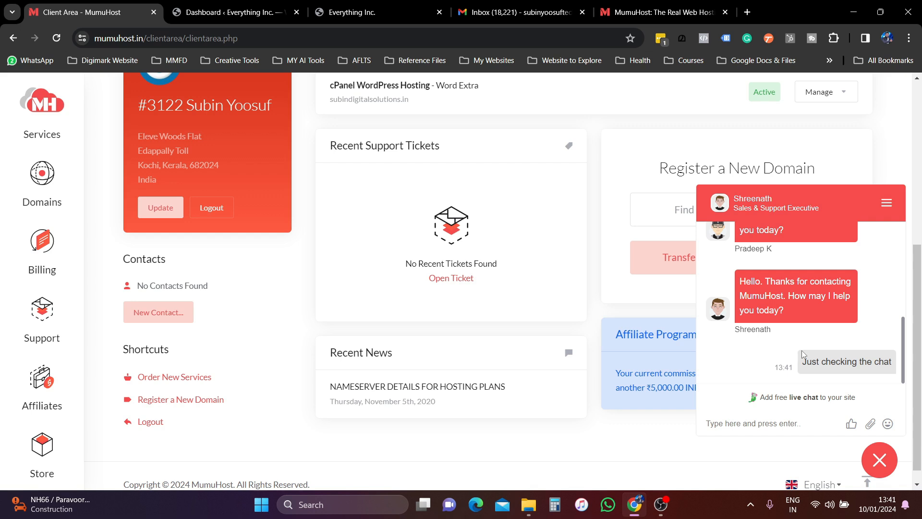
- Close the MumuHost live support chat and switch to the WordPress dashboard tab
click(880, 460)
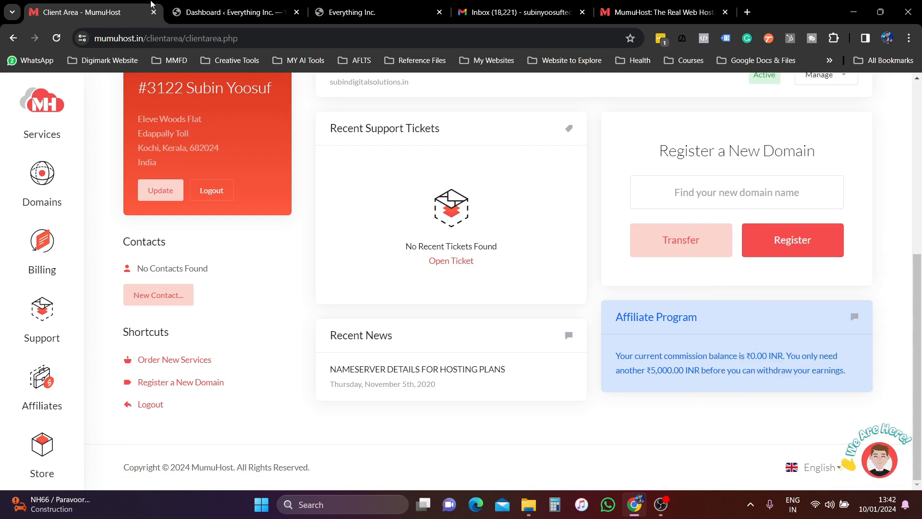
click(230, 12)
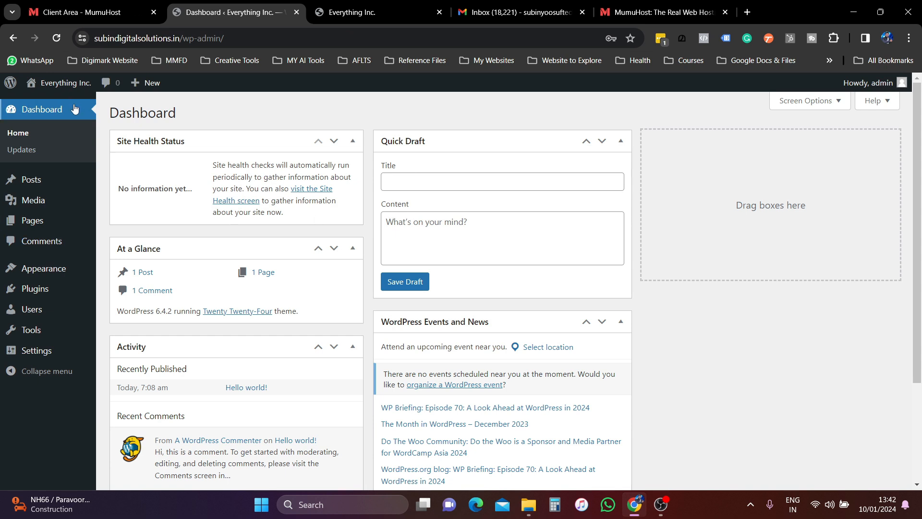
- Open Settings > General and glance at the live Everything Inc. front page
mouse_move(37, 356)
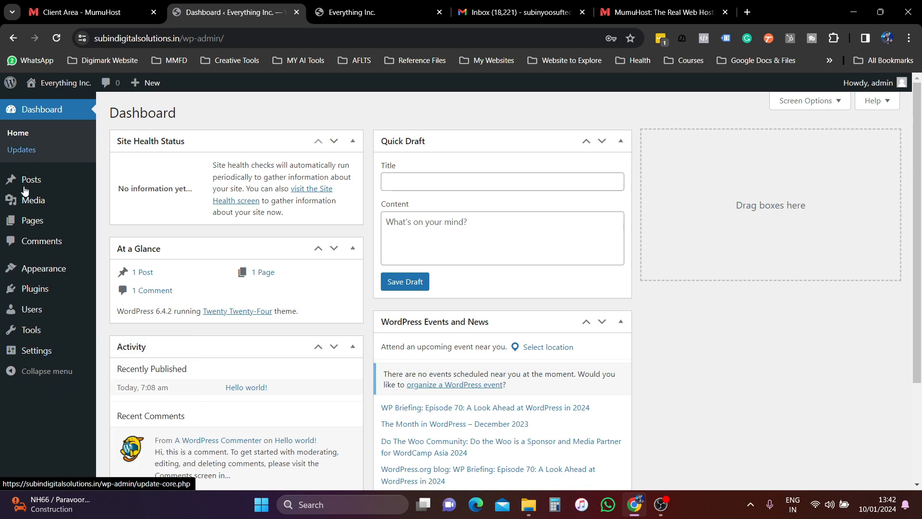
click(38, 353)
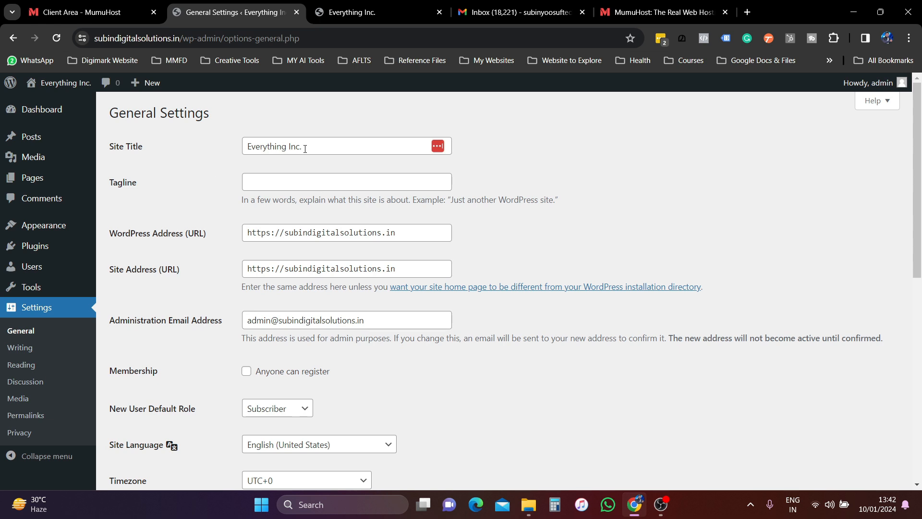
click(375, 12)
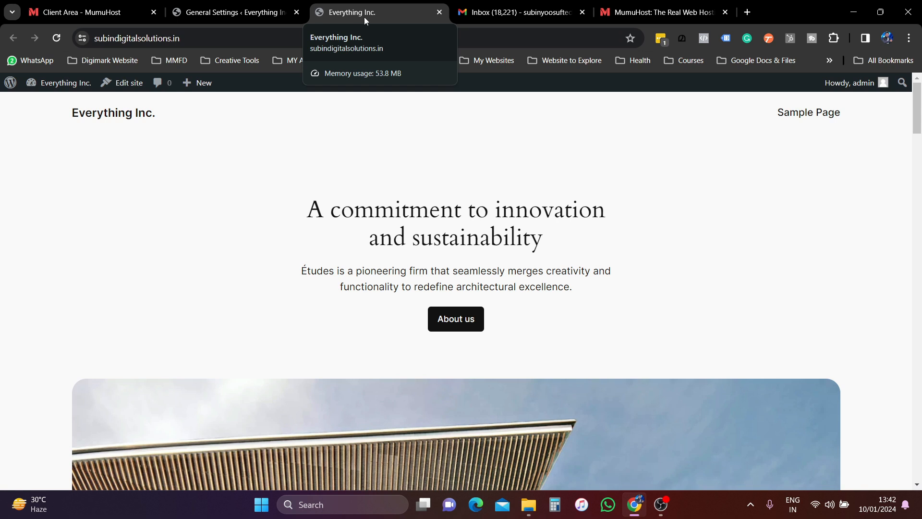
click(233, 12)
- Replace the Site Title 'Everything Inc.' with 'Subin Digital Solutions'
click(323, 145)
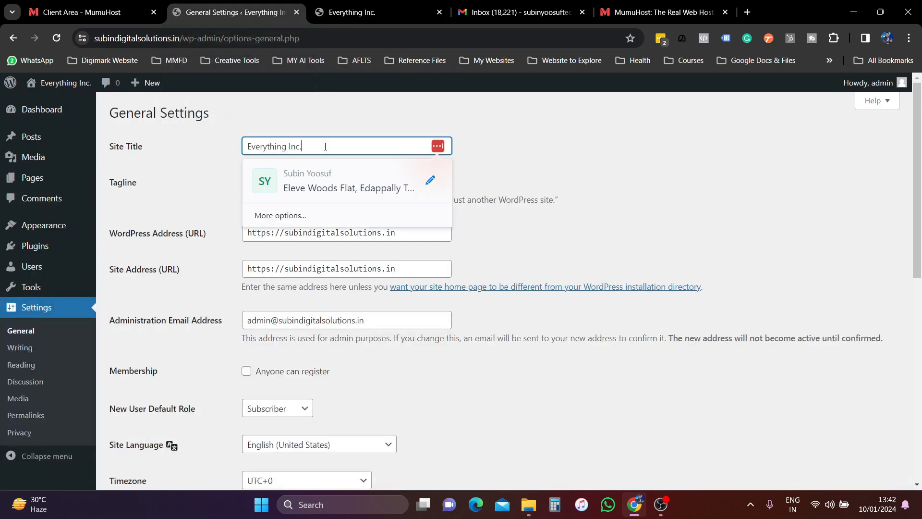
drag(323, 145, 241, 145)
text(Subin Difit)
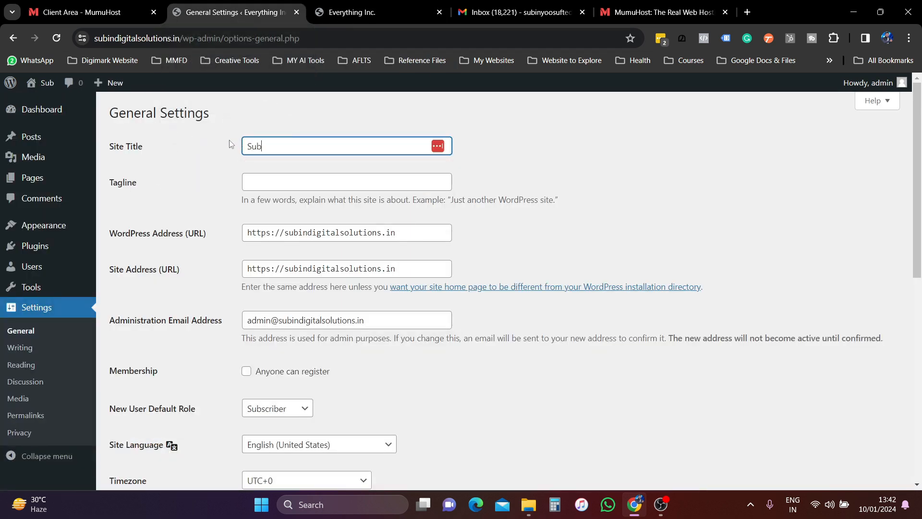
key(BackSpace)
key(BackSpace)
key(BackSpace)
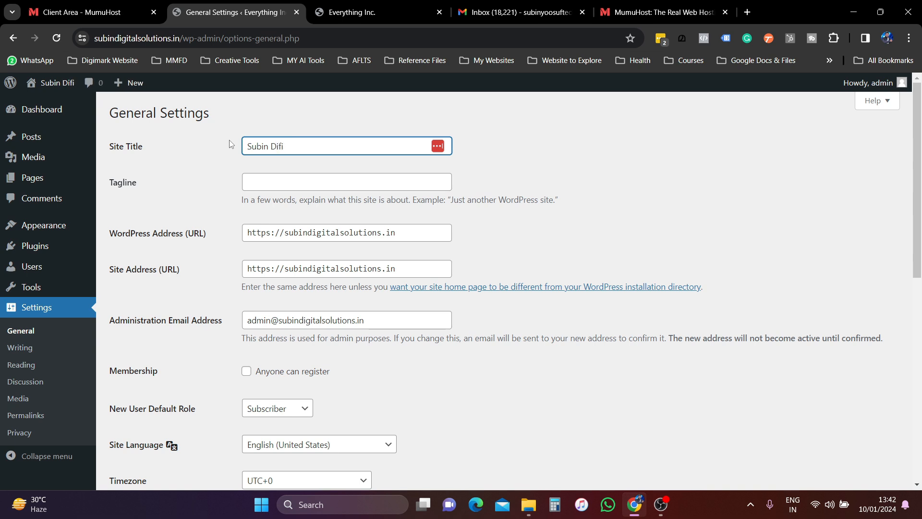
text(gital )
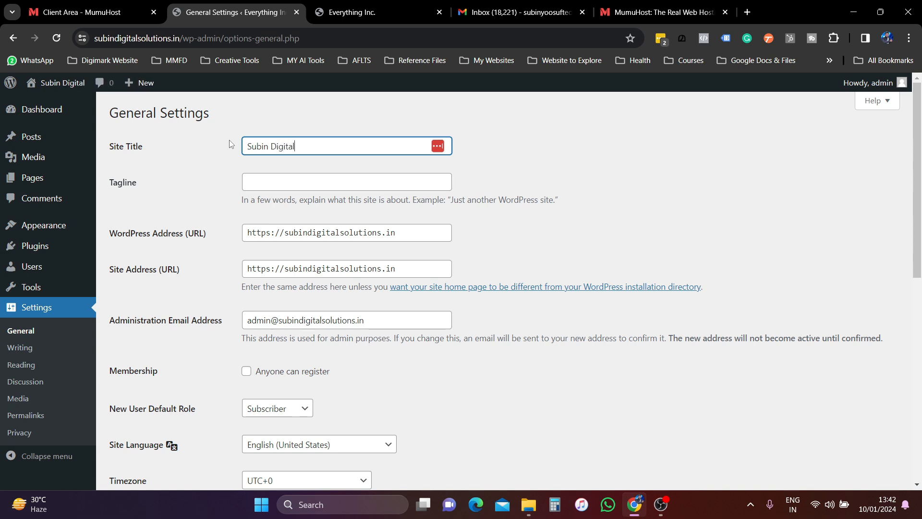
text(Solutions)
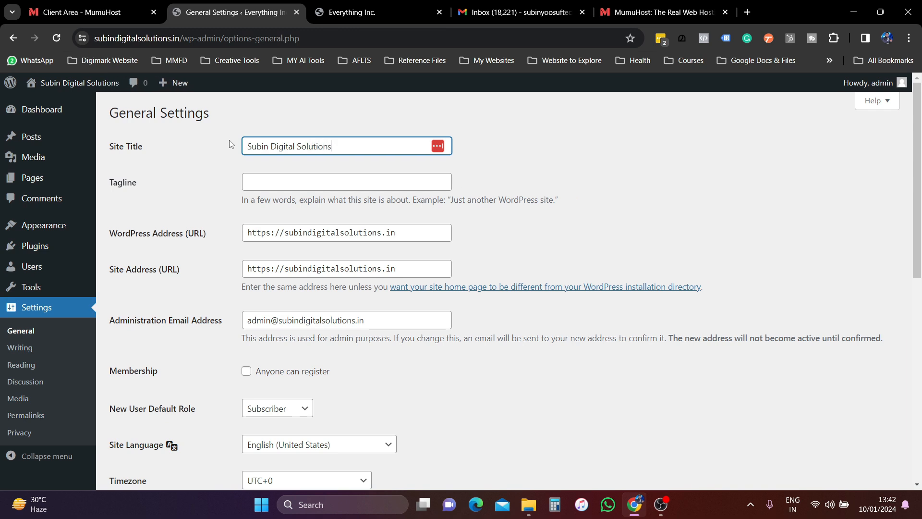
click(167, 166)
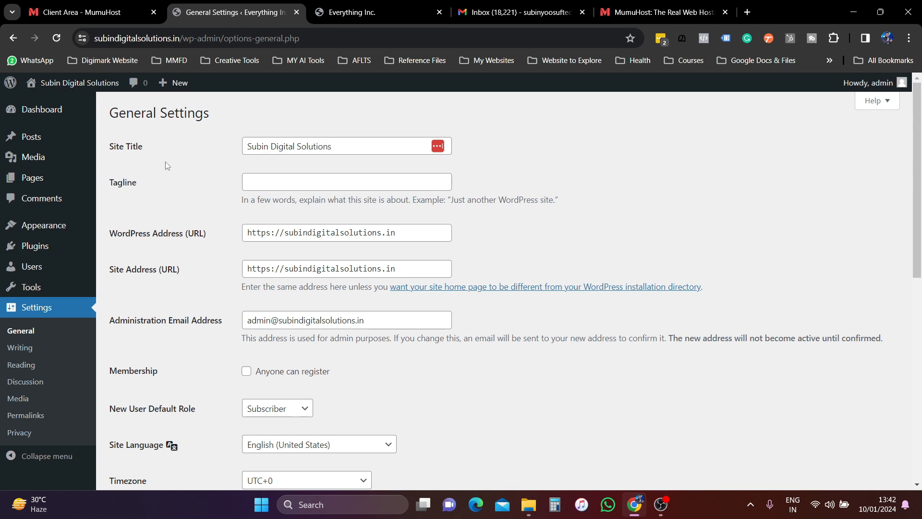
- Save the general settings and view the live front page
scroll(296, 278, down, 2)
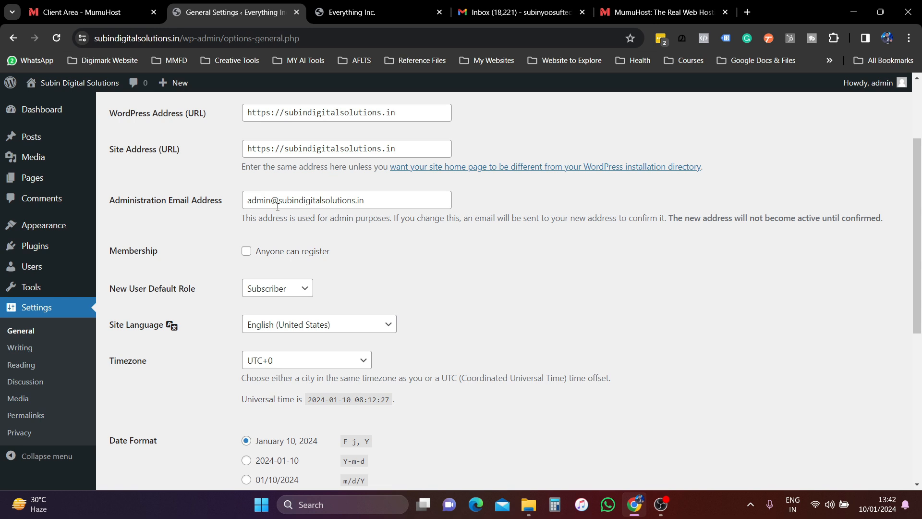
scroll(374, 326, down, 4)
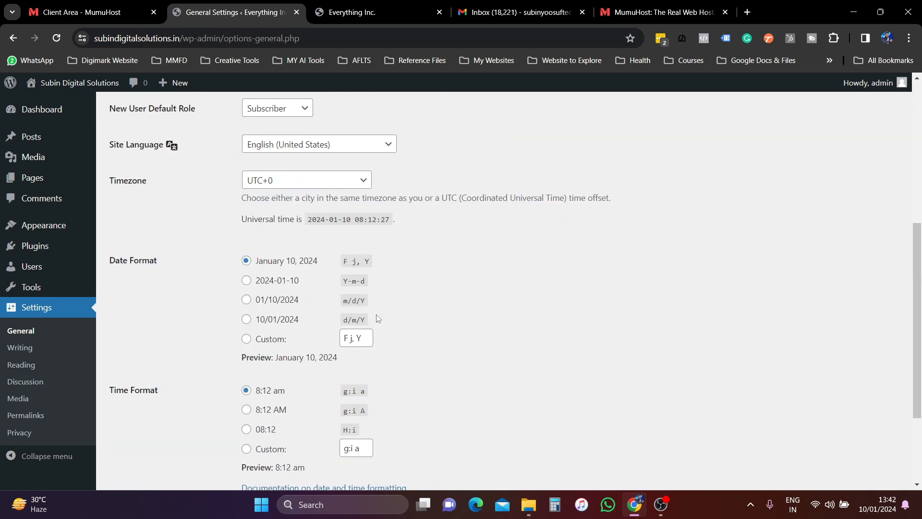
scroll(374, 326, down, 2)
click(158, 428)
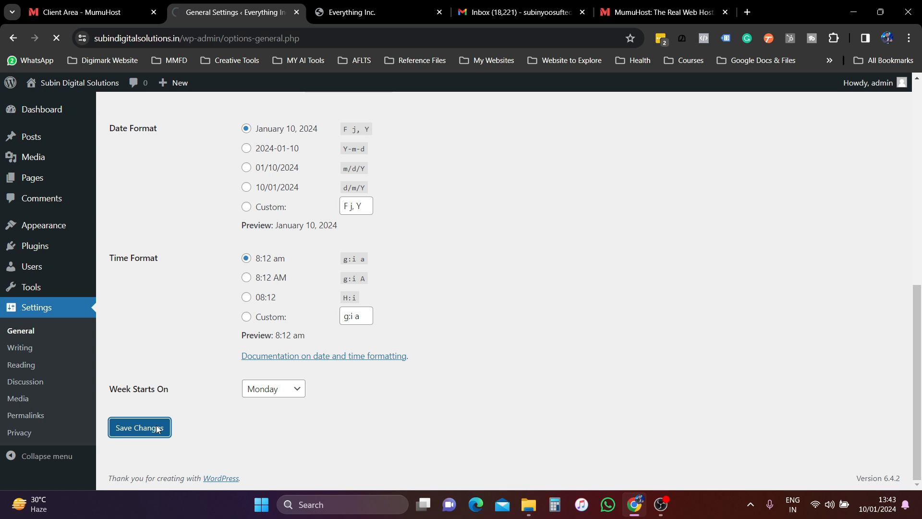
click(353, 12)
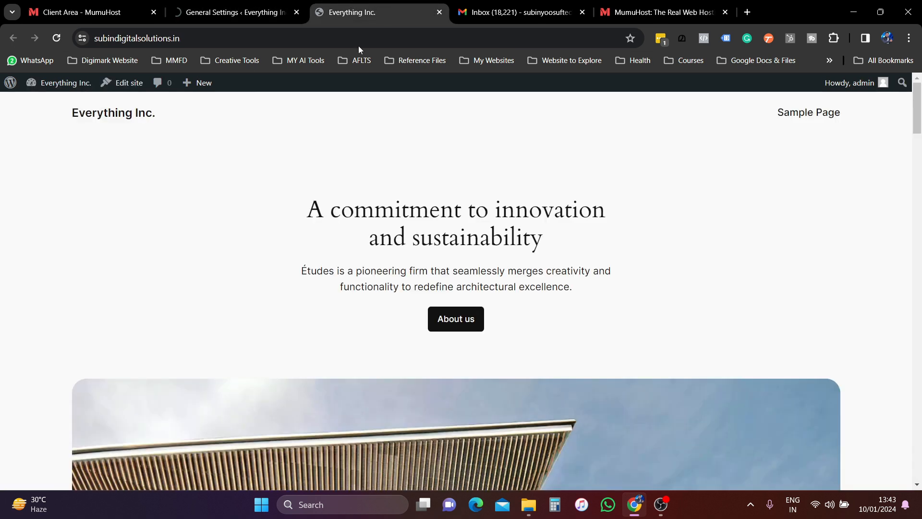
- Reload the live front page to confirm the Subin Digital Solutions title, then return to admin
click(58, 38)
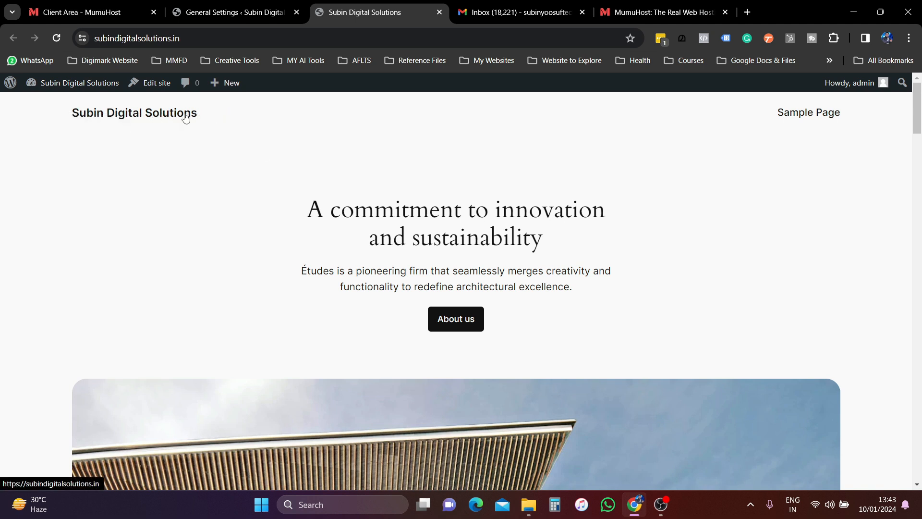
click(226, 12)
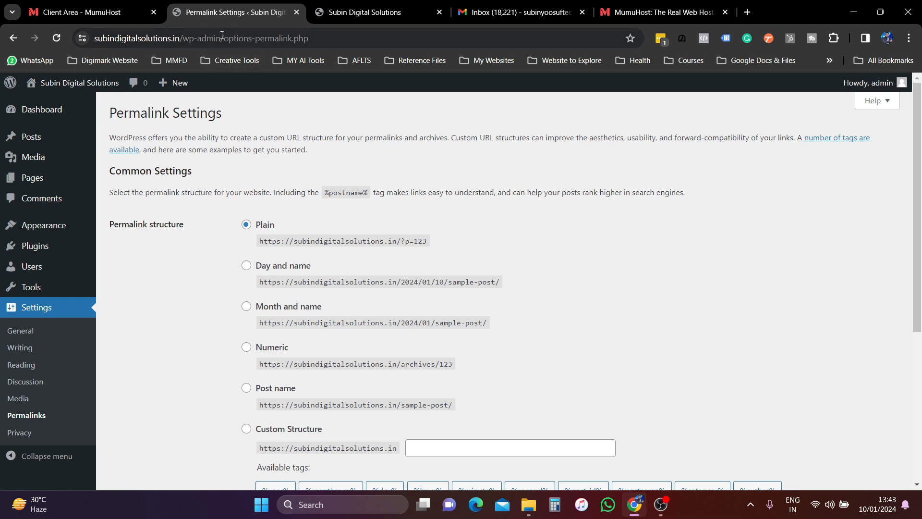
click(603, 6)
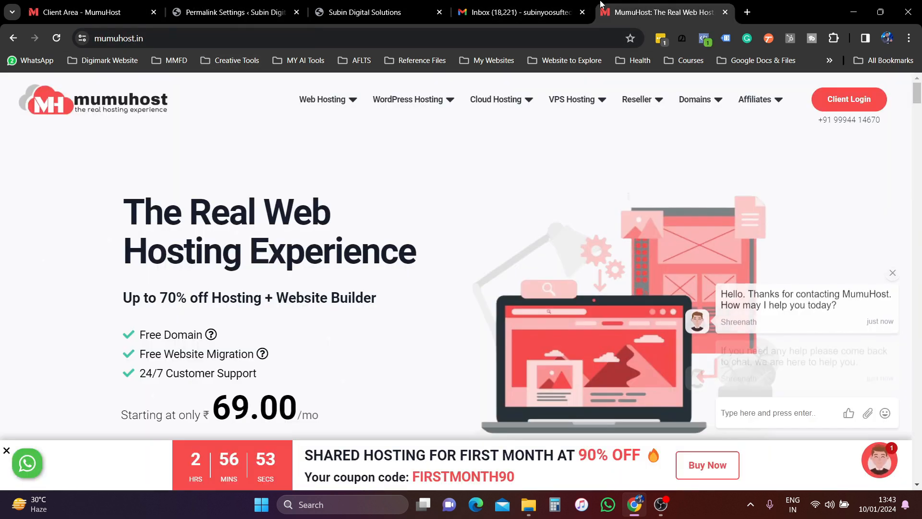
mouse_move(336, 104)
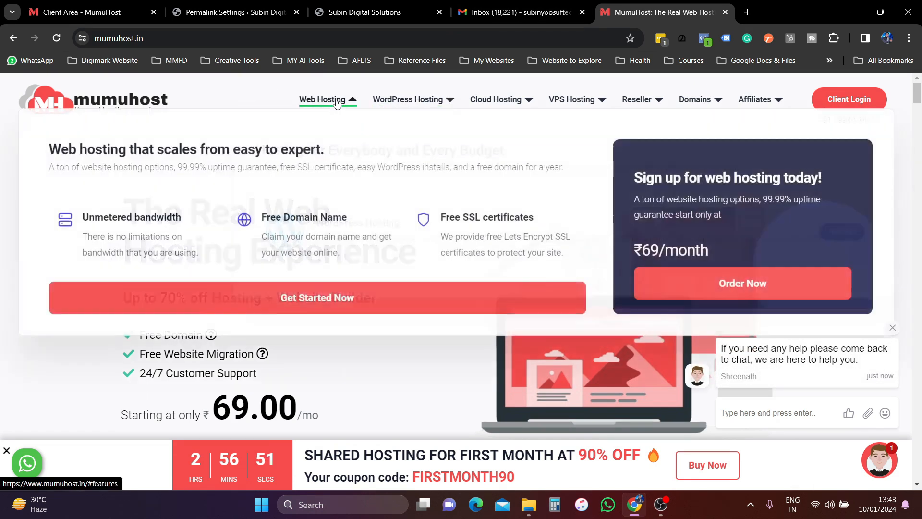
mouse_move(402, 104)
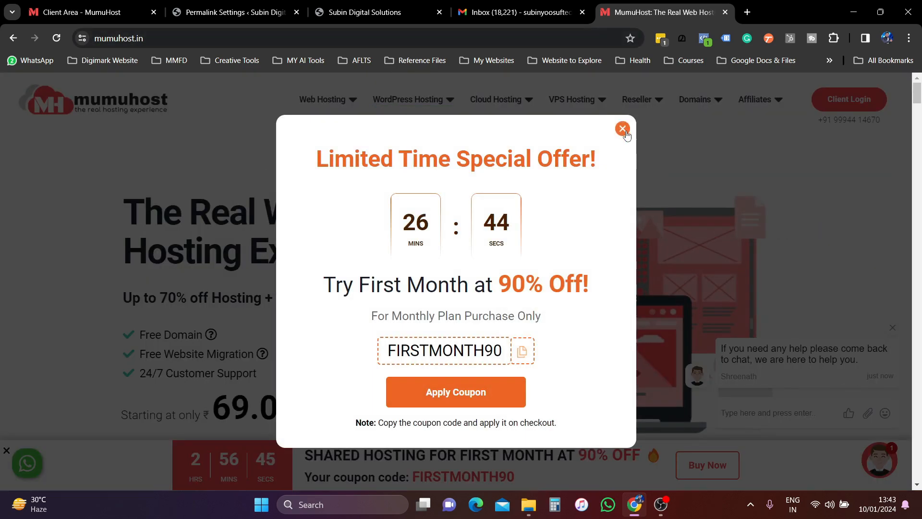
click(365, 88)
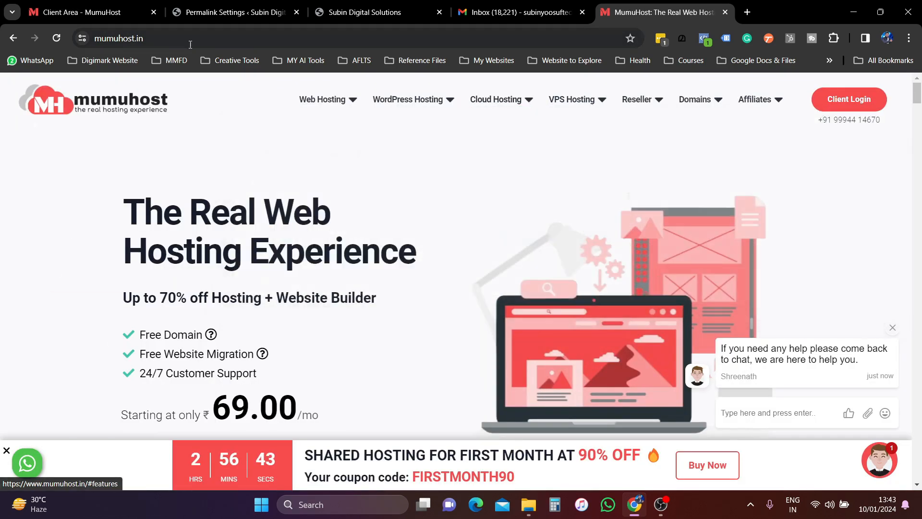
click(163, 44)
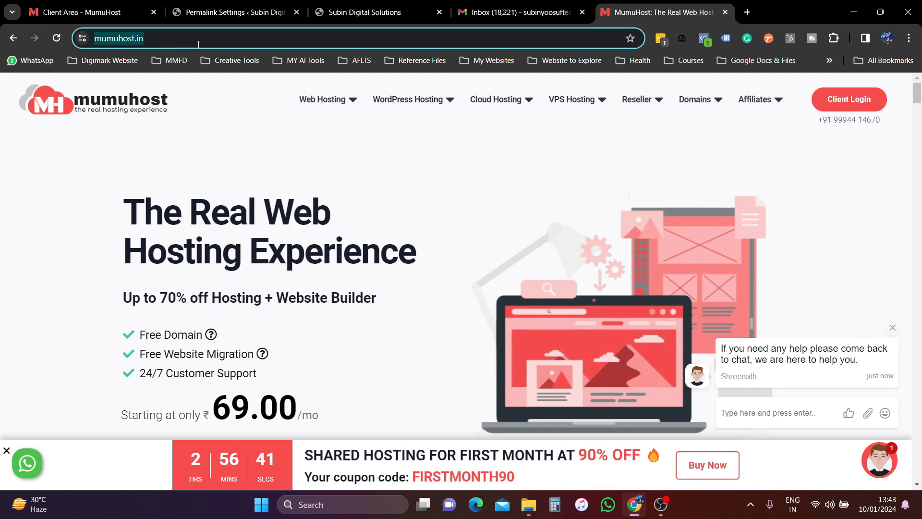
click(372, 6)
- Choose the Post name permalink structure (/%postname%/)
click(235, 12)
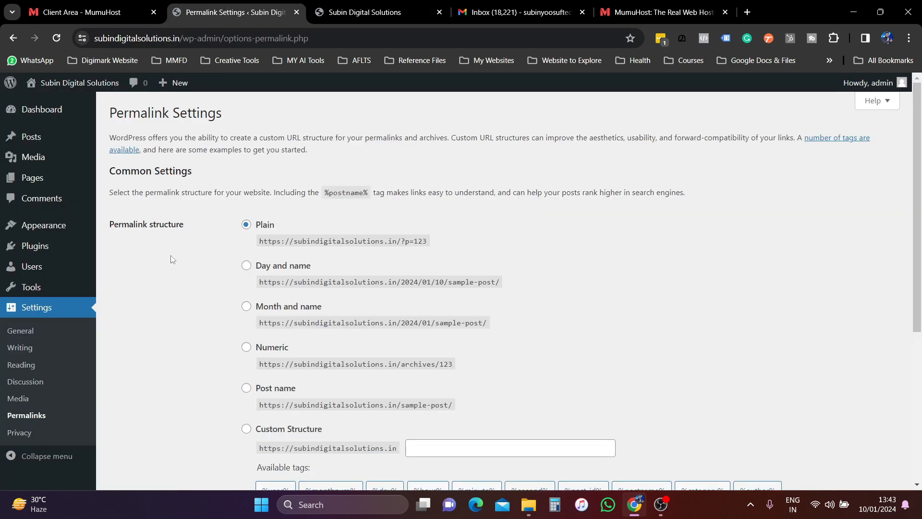
scroll(217, 317, down, 1)
scroll(217, 317, down, 5)
scroll(195, 295, up, 3)
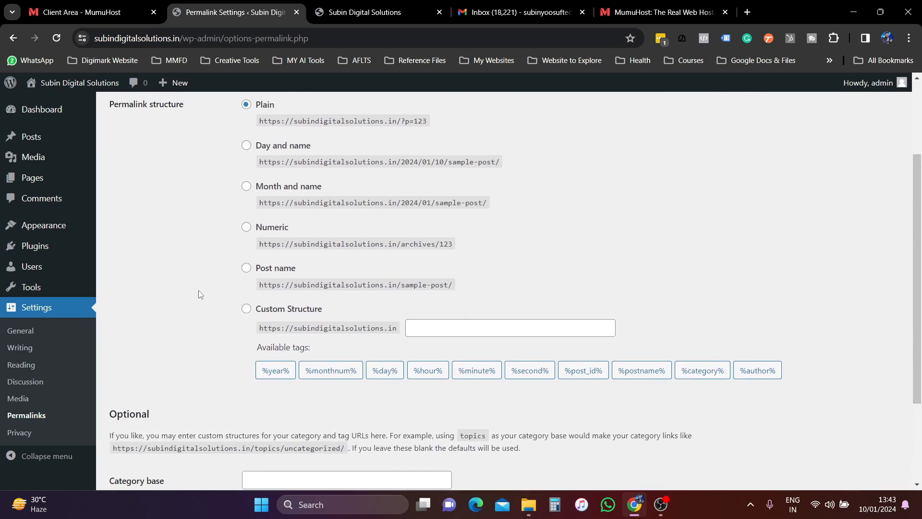
click(247, 269)
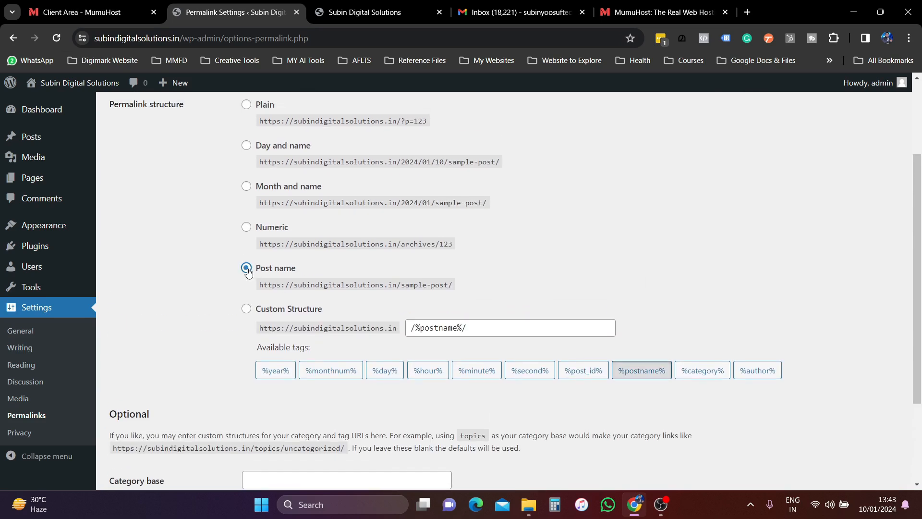
- Leave the category base blank and save the permalink settings
scroll(248, 271, down, 3)
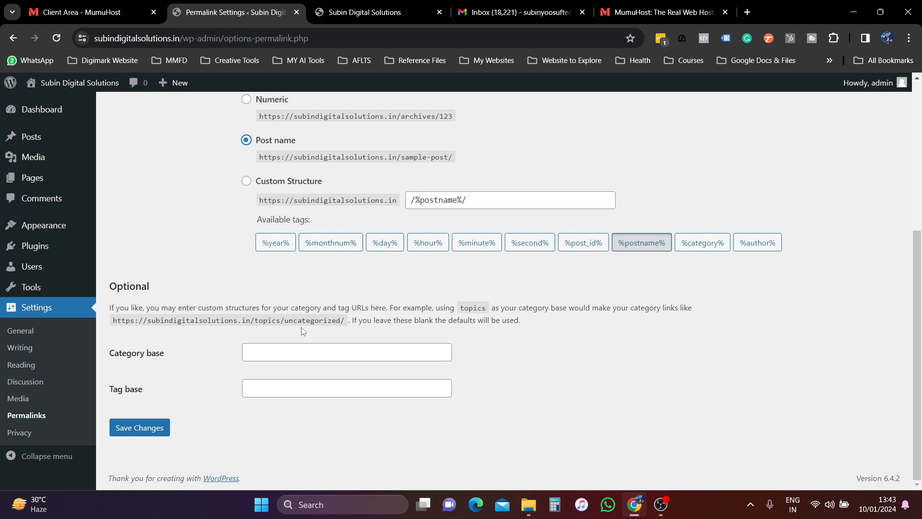
click(264, 351)
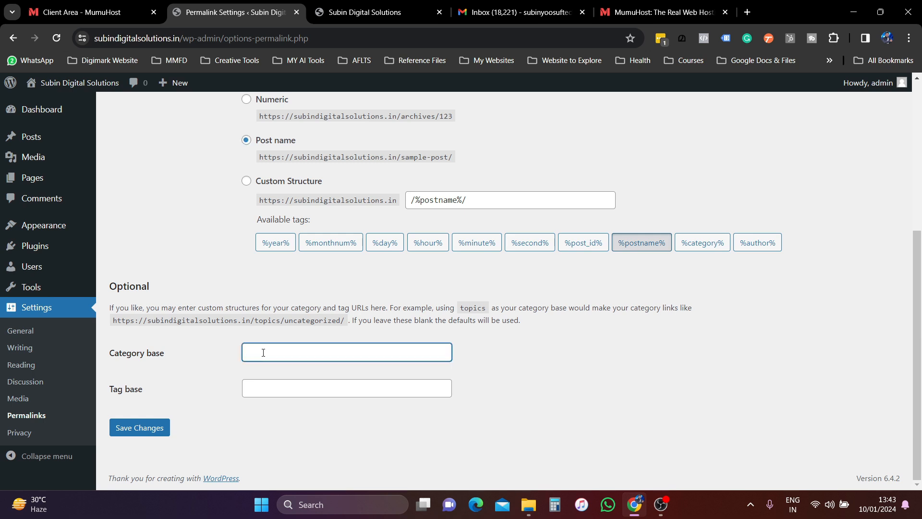
click(157, 236)
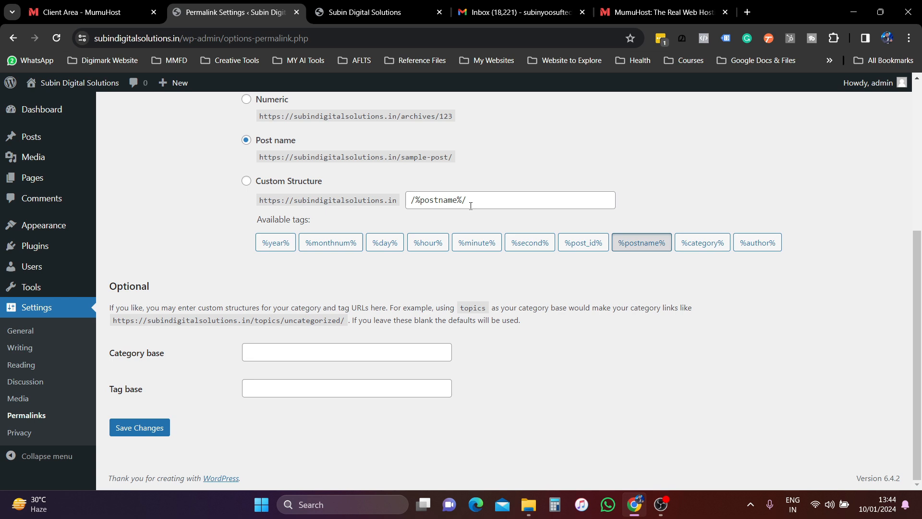
scroll(468, 207, up, 1)
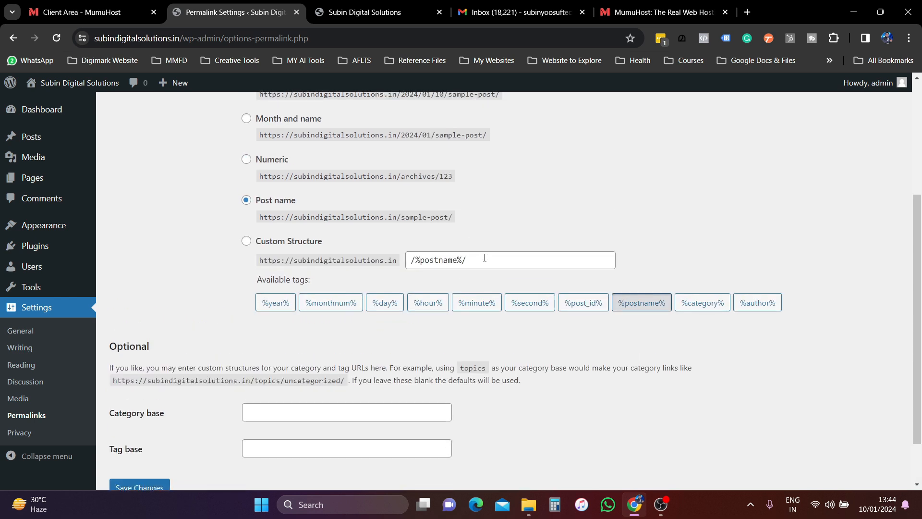
scroll(484, 257, down, 1)
click(138, 427)
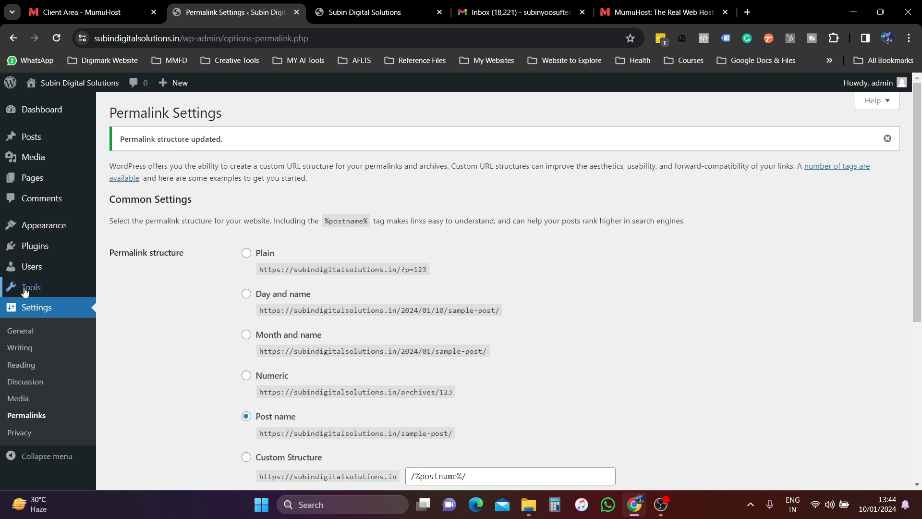
mouse_move(25, 289)
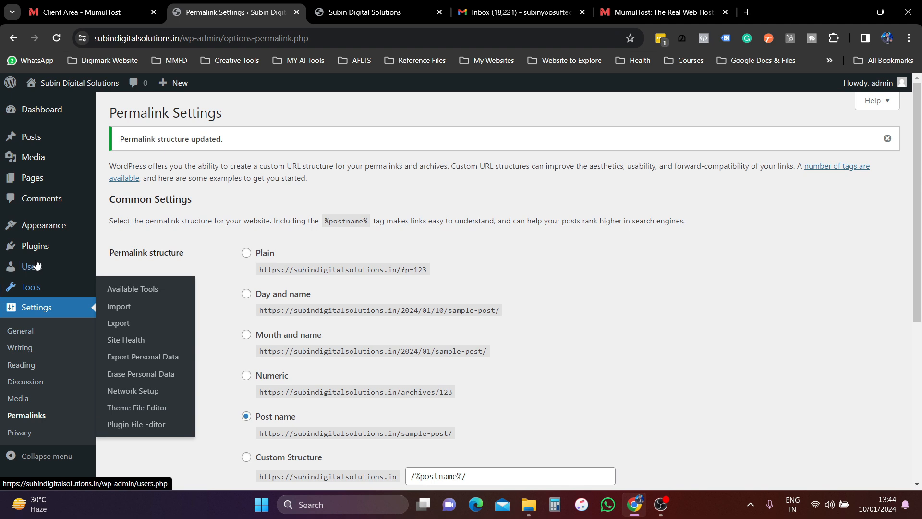
mouse_move(29, 267)
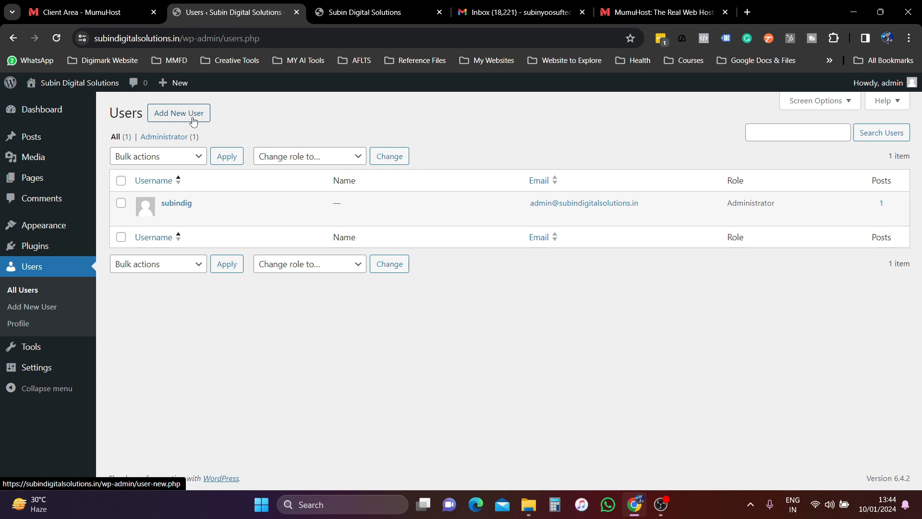
- Glance at the MumuHost client area and scroll through the live homepage
click(85, 9)
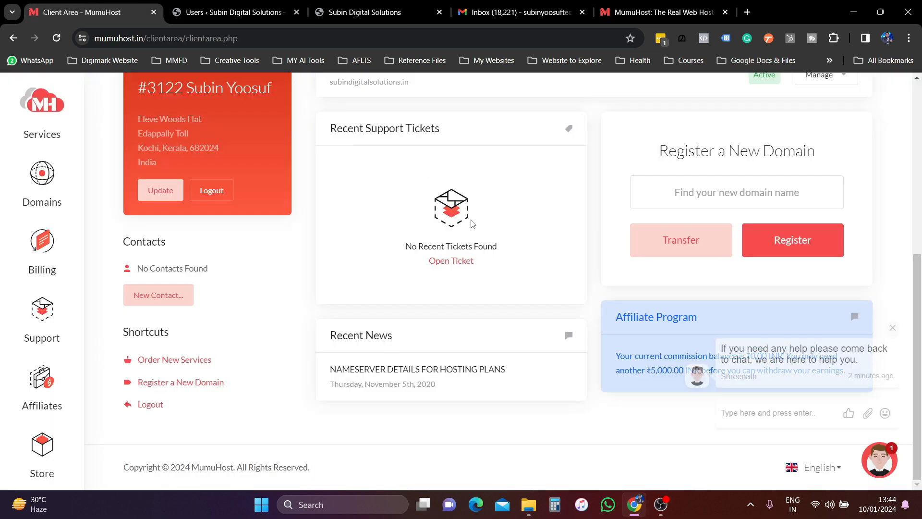
scroll(365, 185, up, 10)
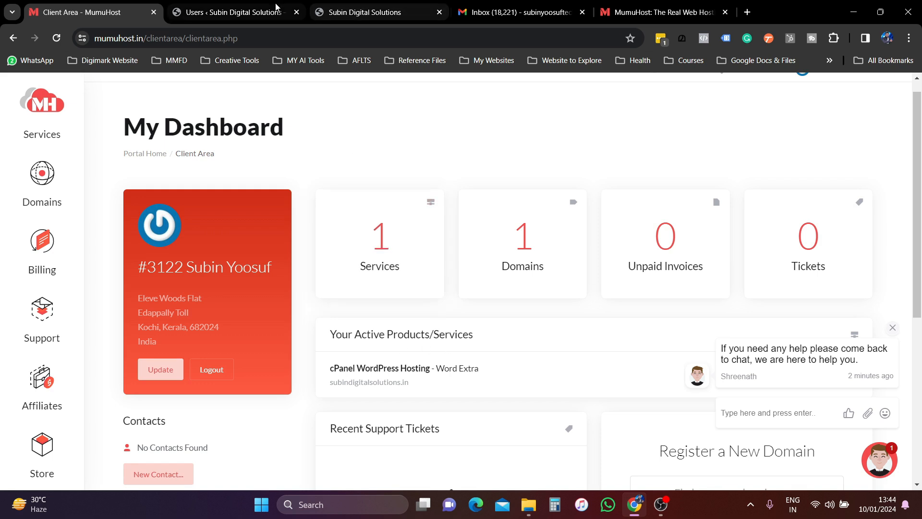
click(366, 5)
click(231, 12)
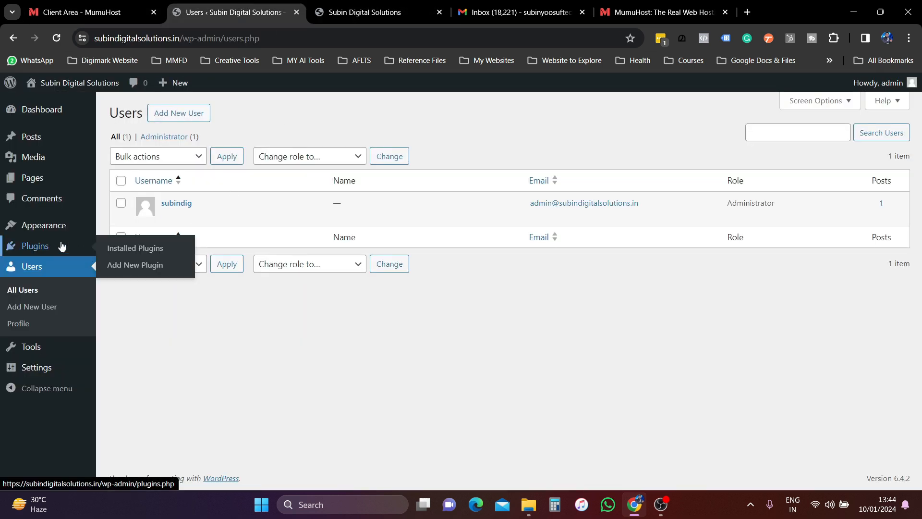
mouse_move(46, 231)
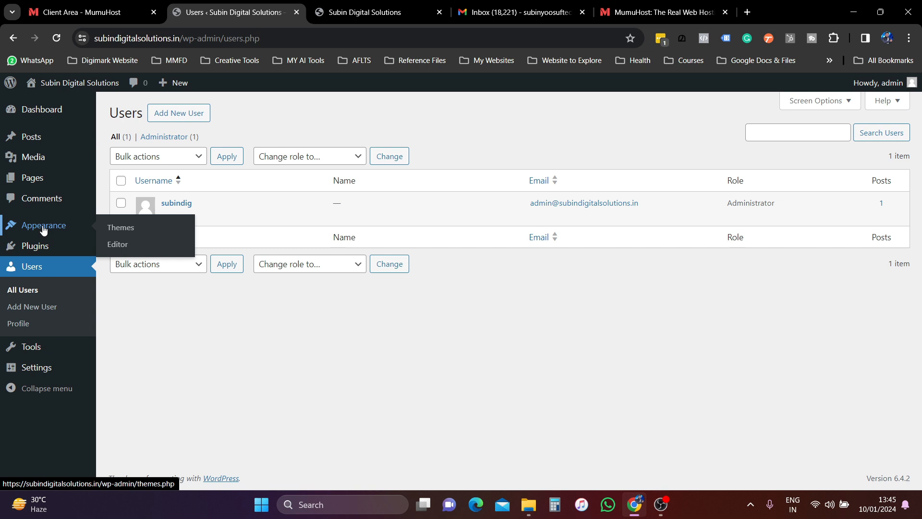
click(365, 12)
scroll(304, 249, down, 5)
scroll(304, 249, down, 20)
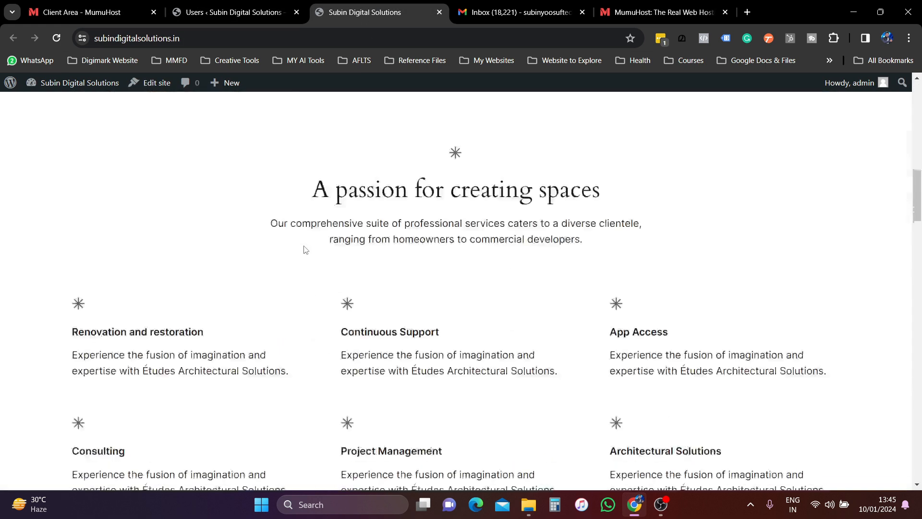
scroll(304, 255, down, 10)
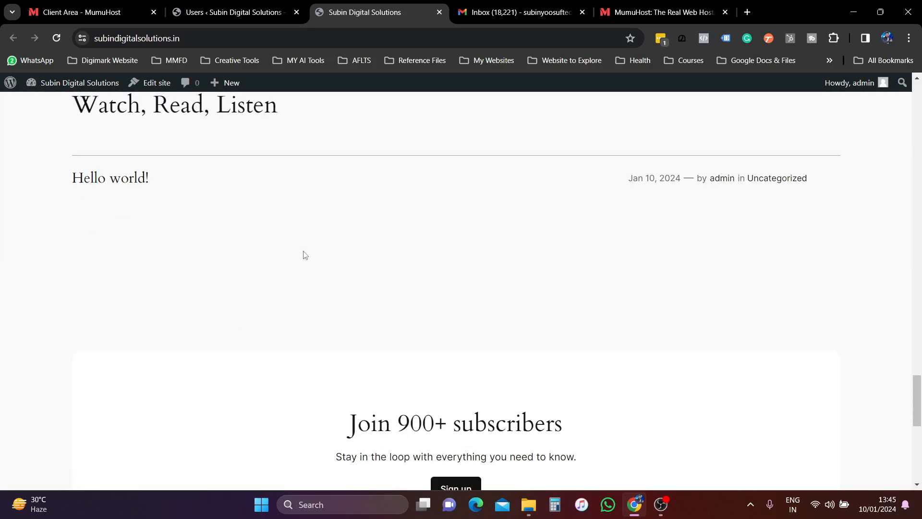
- Open Appearance > Themes, showing Twenty Twenty-Four active among three themes
click(228, 12)
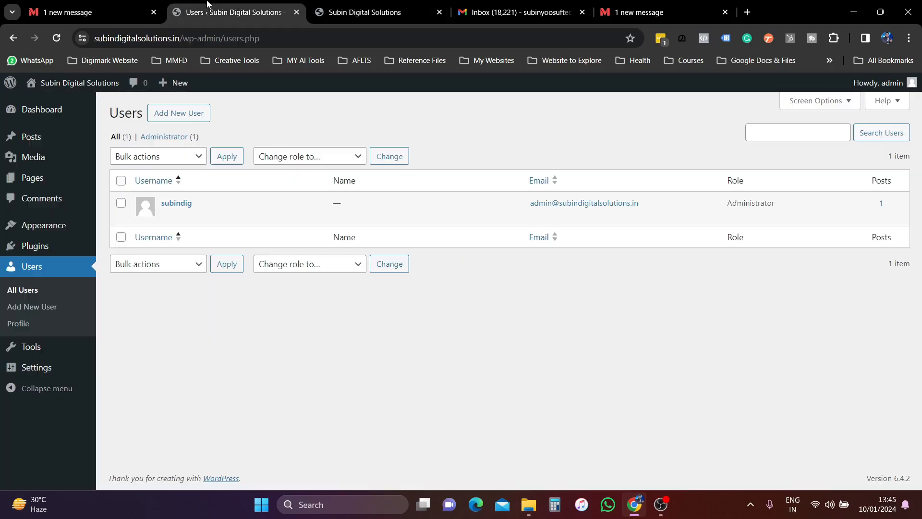
mouse_move(41, 225)
click(141, 230)
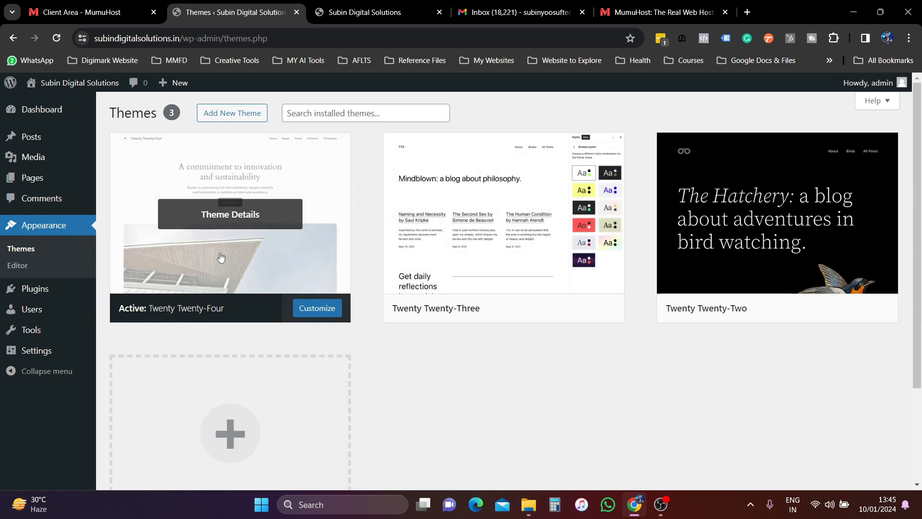
- Check the top of the live homepage, then return to the Themes page
click(357, 16)
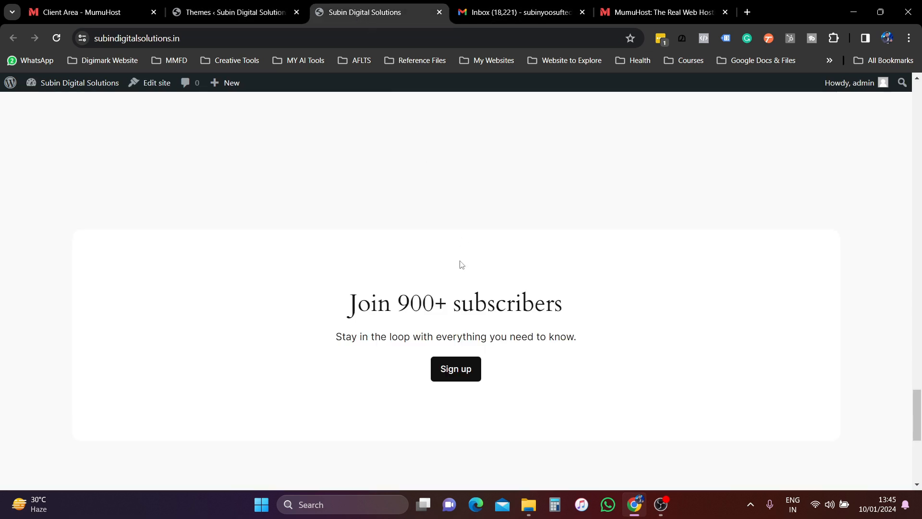
scroll(344, 276, up, 20)
scroll(344, 276, up, 5)
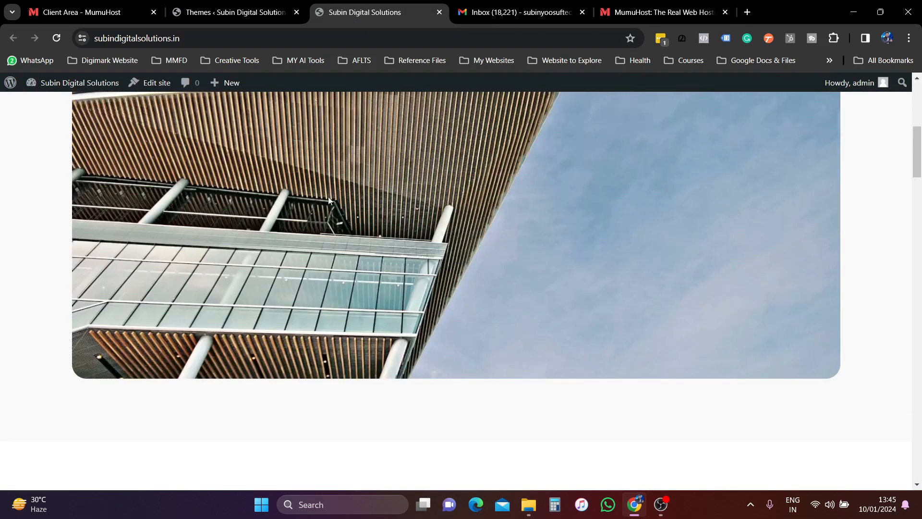
click(228, 10)
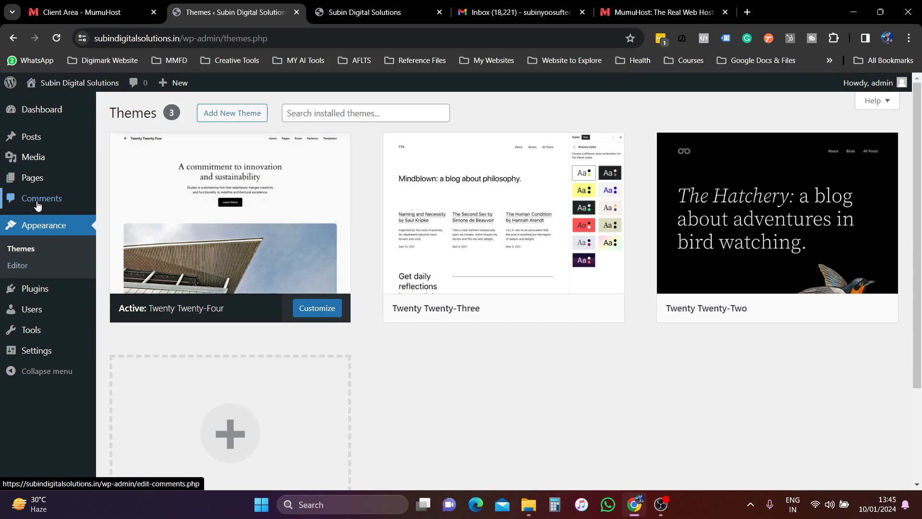
- Check the site's pages, then scroll the live homepage down to its footer
mouse_move(31, 186)
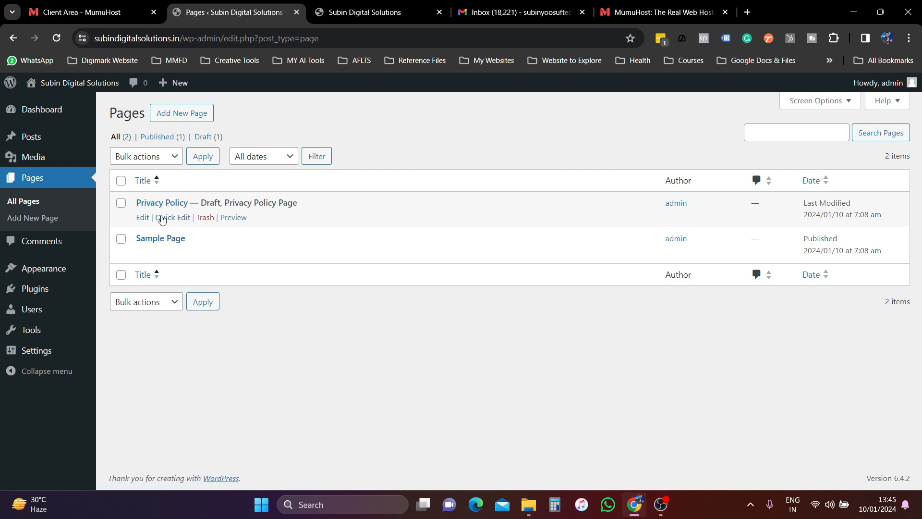
click(377, 6)
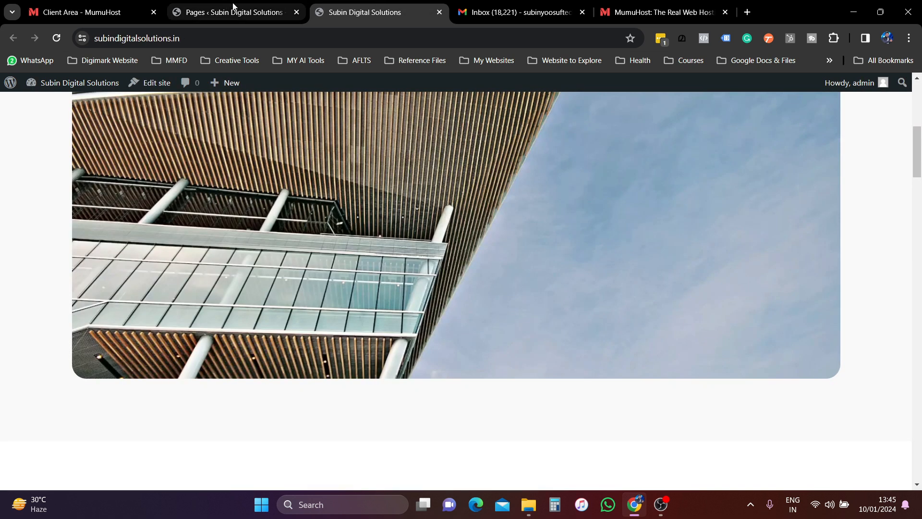
scroll(434, 388, down, 20)
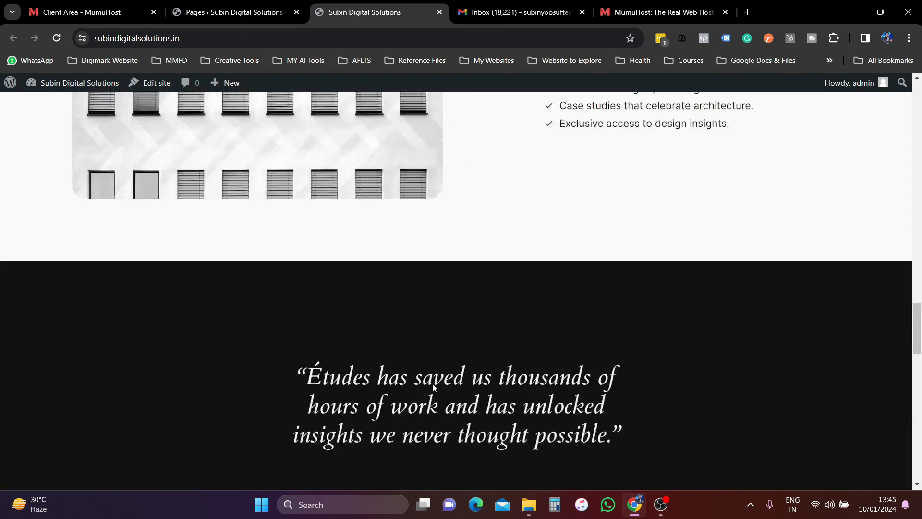
scroll(433, 387, down, 5)
scroll(434, 386, down, 3)
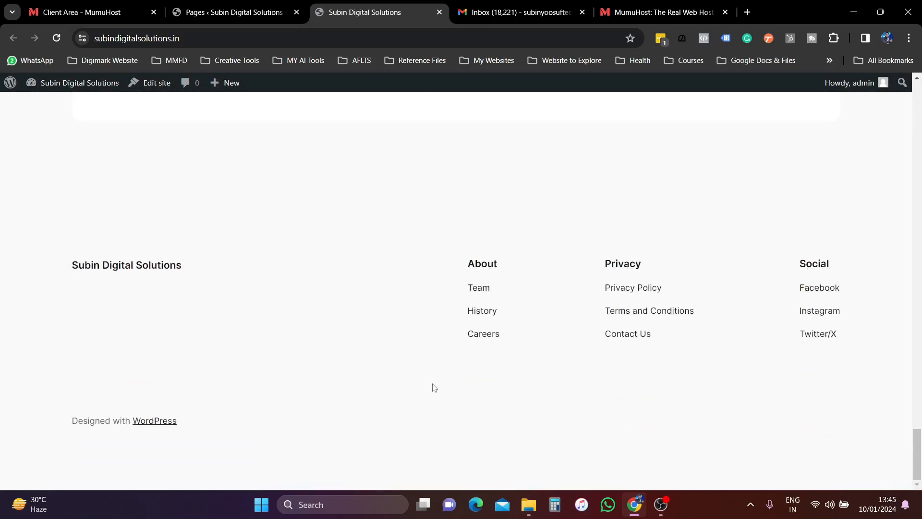
- Follow the footer Careers link, scroll the page, then return to the admin Pages list
click(488, 336)
scroll(485, 334, down, 15)
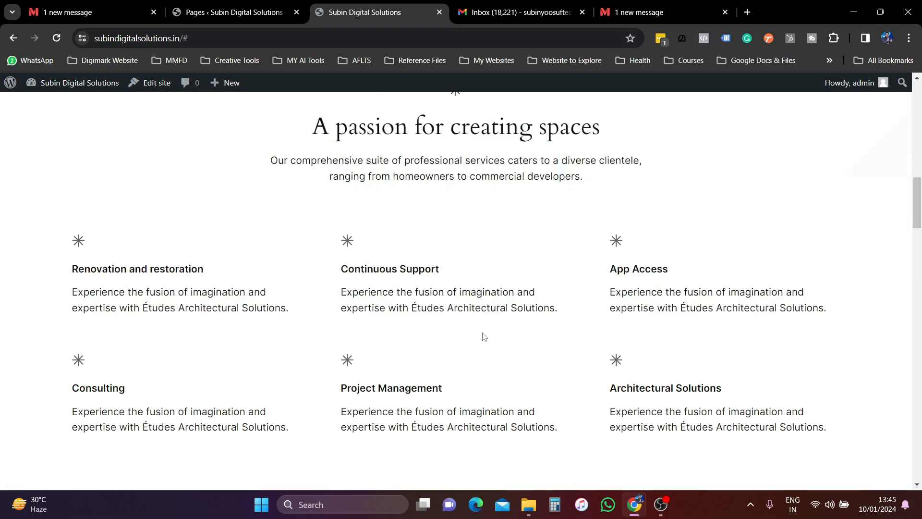
scroll(469, 363, down, 20)
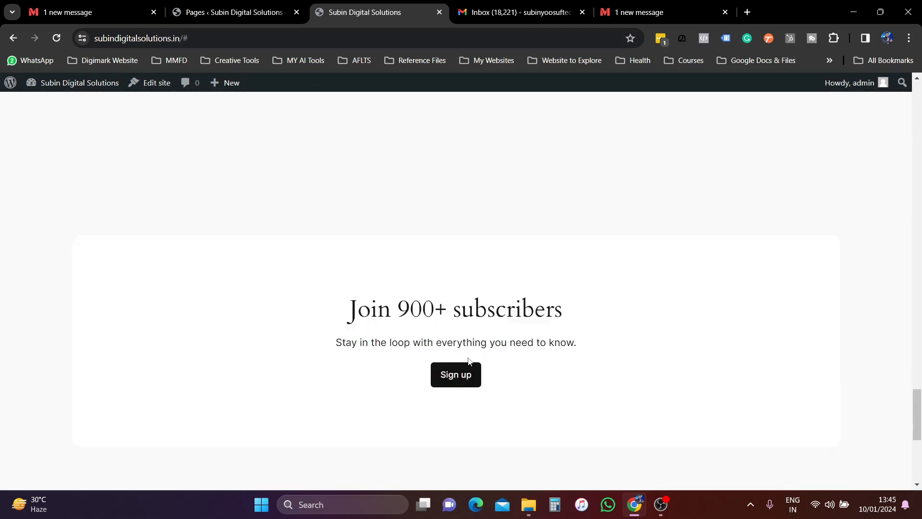
scroll(194, 398, up, 20)
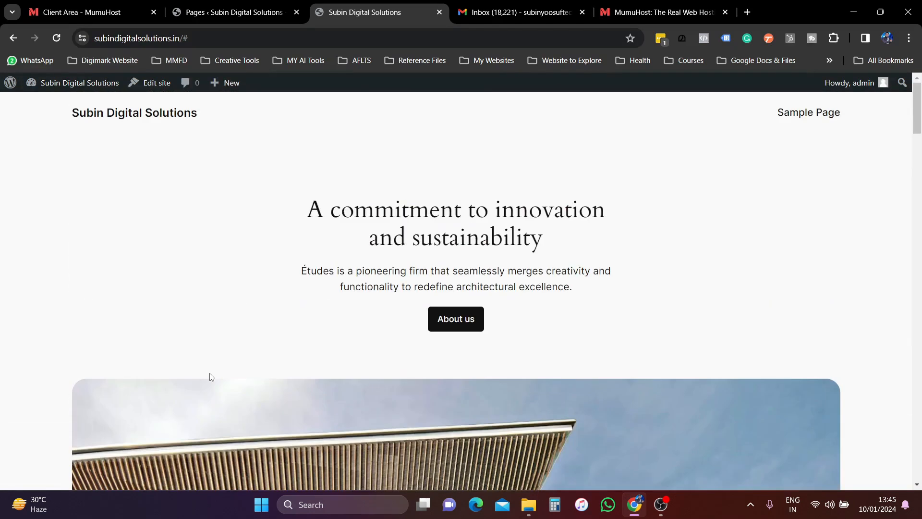
click(173, 12)
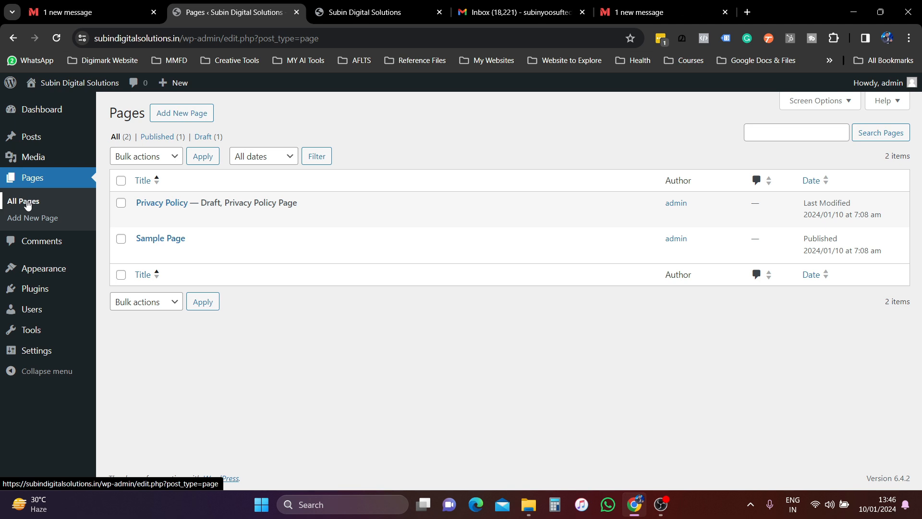
- Filter the Media Library to Images, finding it empty, then open the Posts list
click(34, 160)
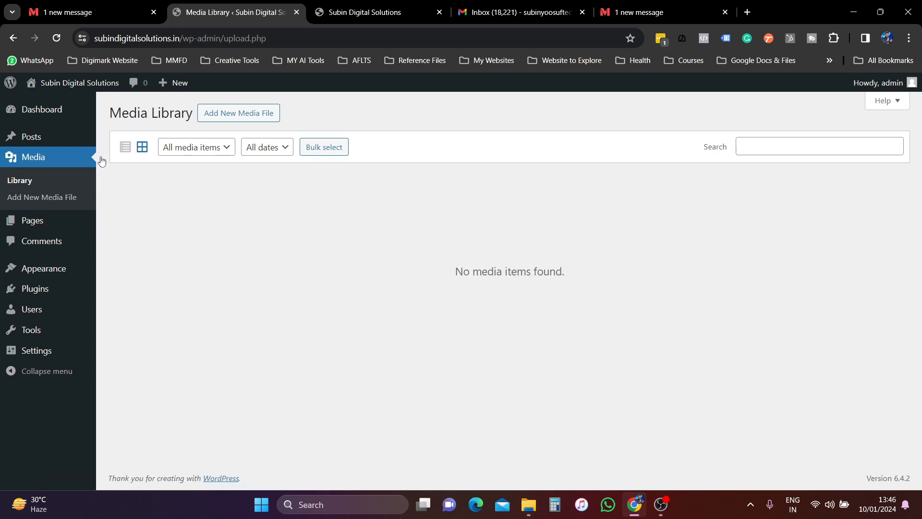
click(214, 150)
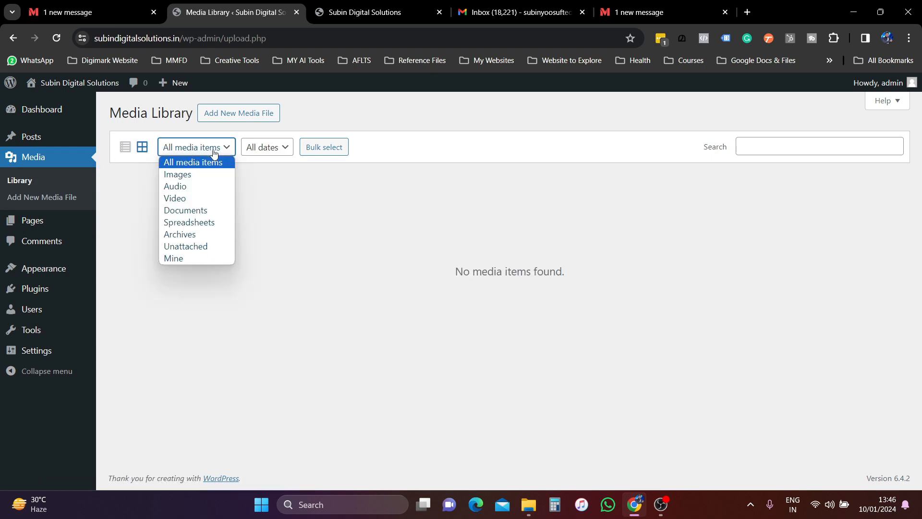
click(179, 175)
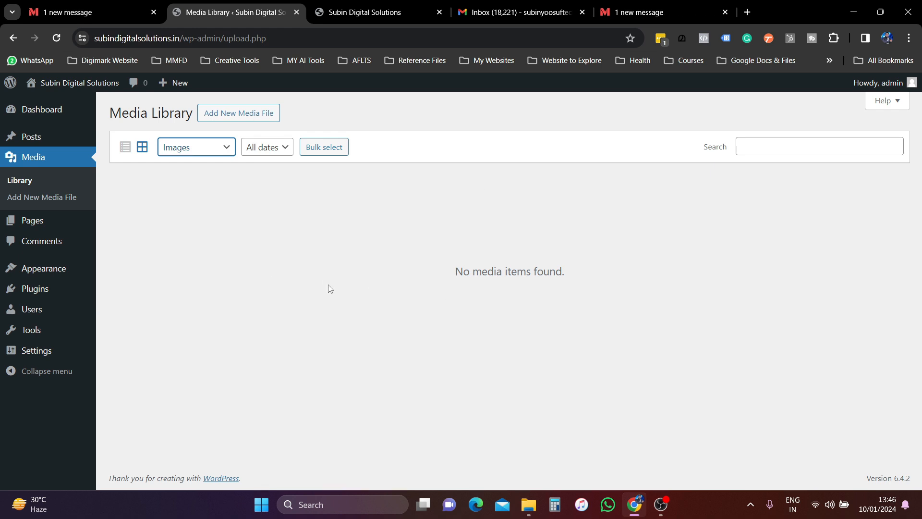
click(35, 140)
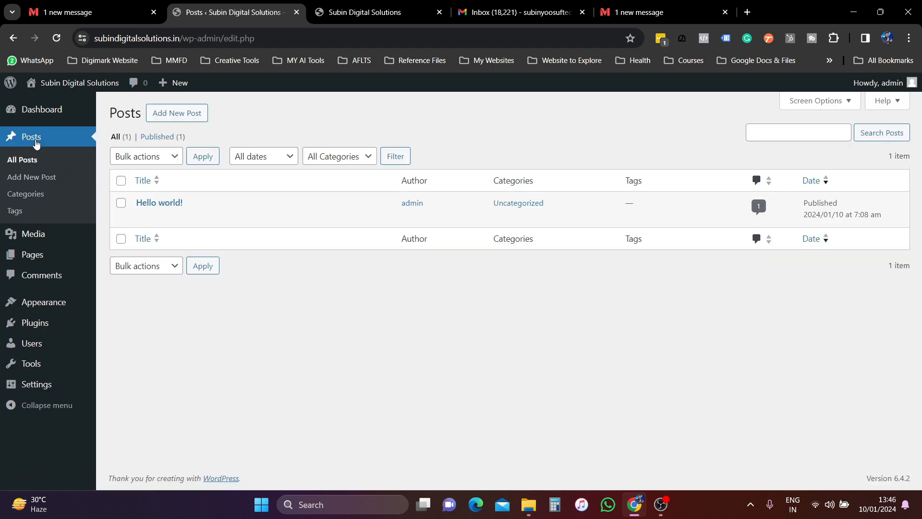
mouse_move(41, 260)
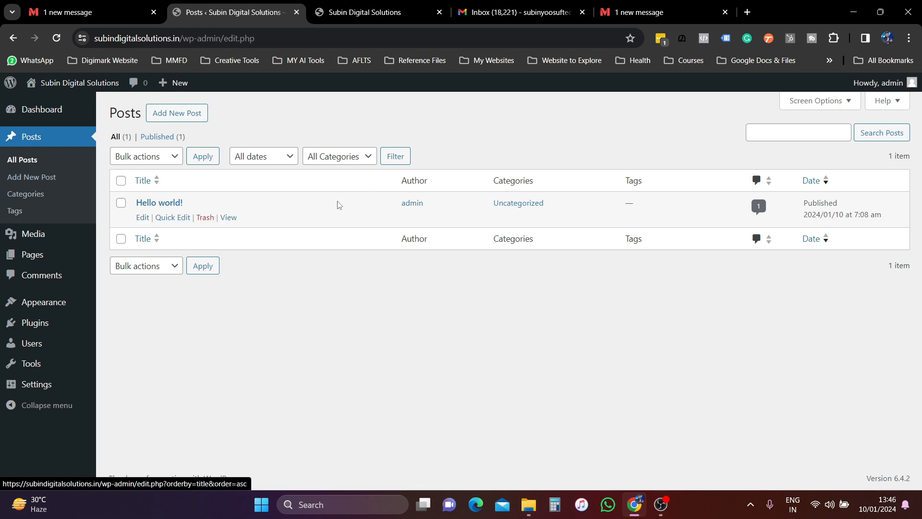
- Open the Hello world! post in a new tab, read through it, then return to the Dashboard
right_click(225, 220)
click(256, 227)
click(335, 6)
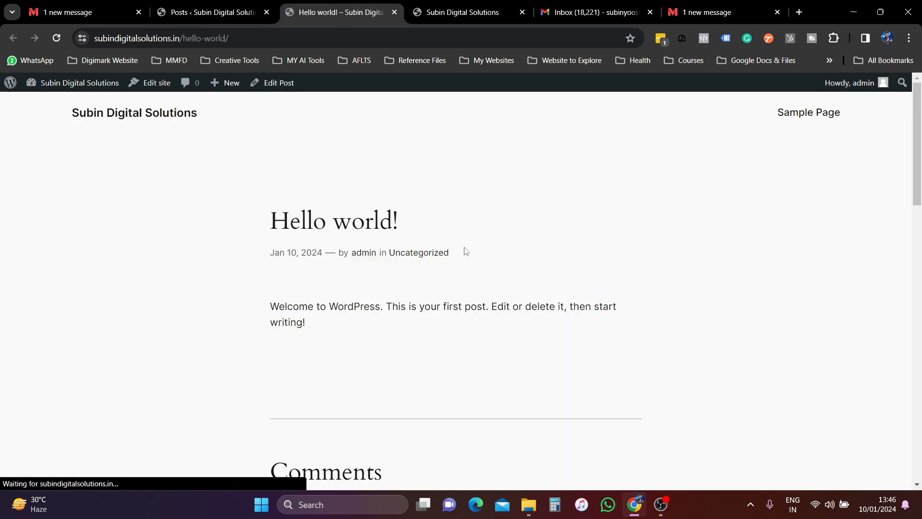
scroll(447, 261, down, 3)
scroll(435, 262, up, 3)
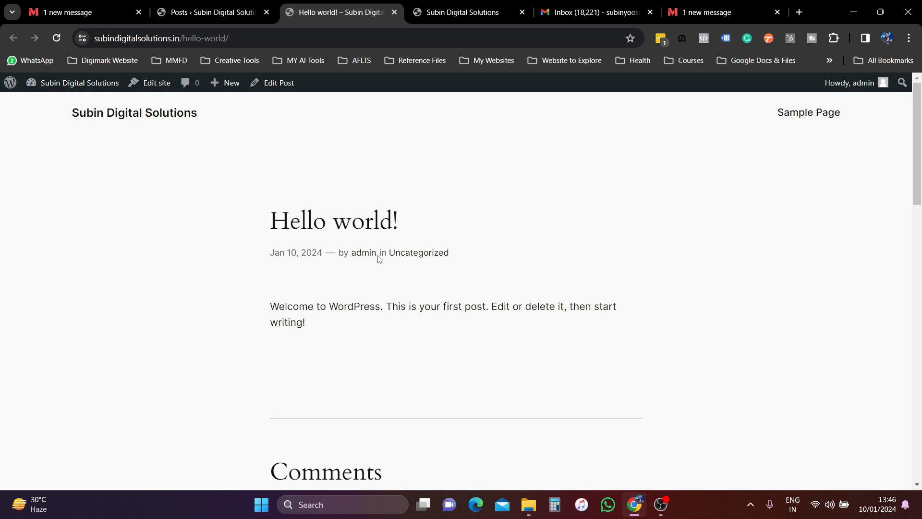
scroll(366, 277, down, 1)
scroll(366, 276, down, 3)
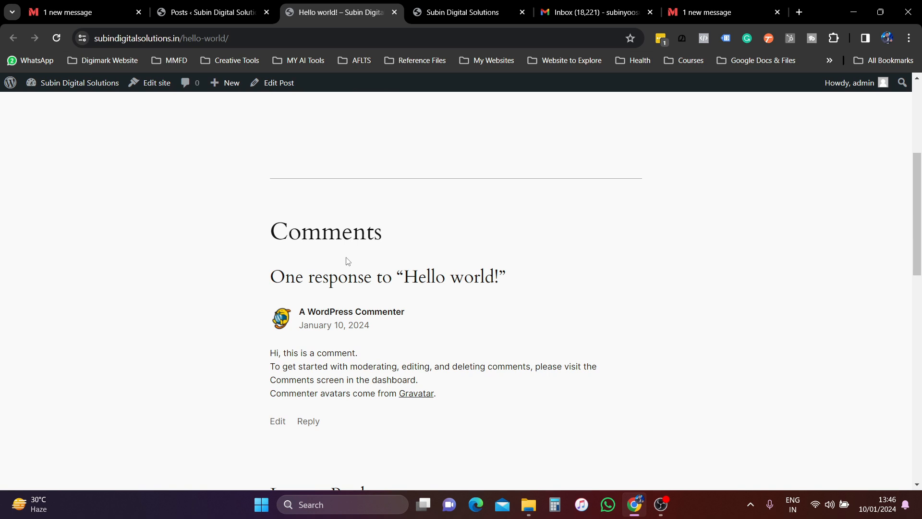
scroll(348, 261, up, 4)
click(192, 15)
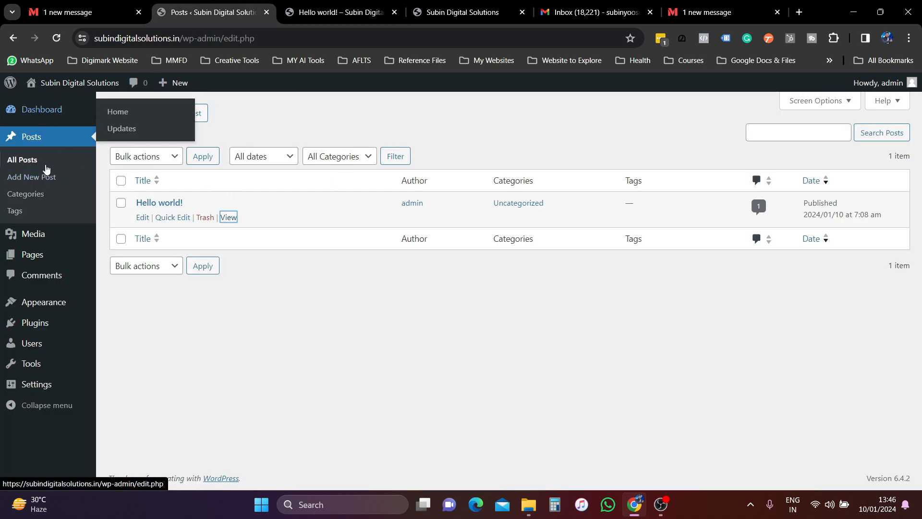
click(35, 110)
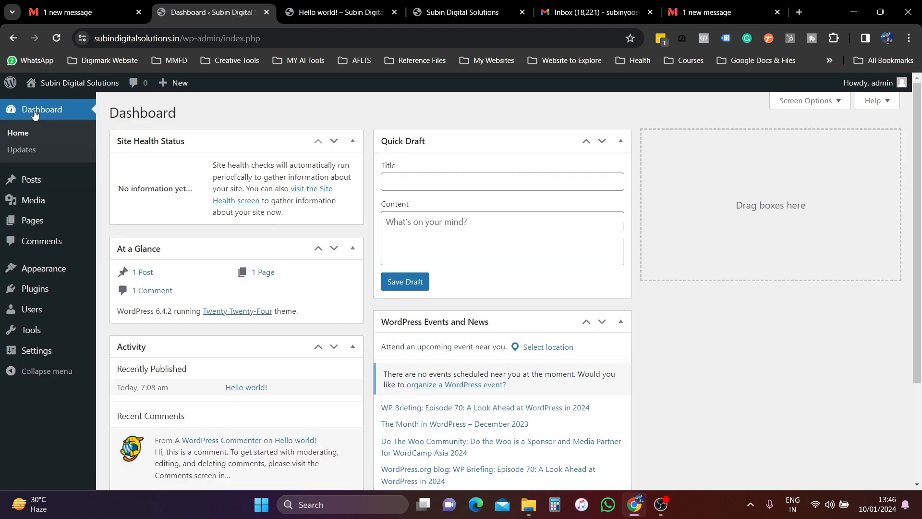
- Open Edit Profile from the Howdy menu, scroll through the profile, then open the Plugins list
click(893, 84)
mouse_move(889, 84)
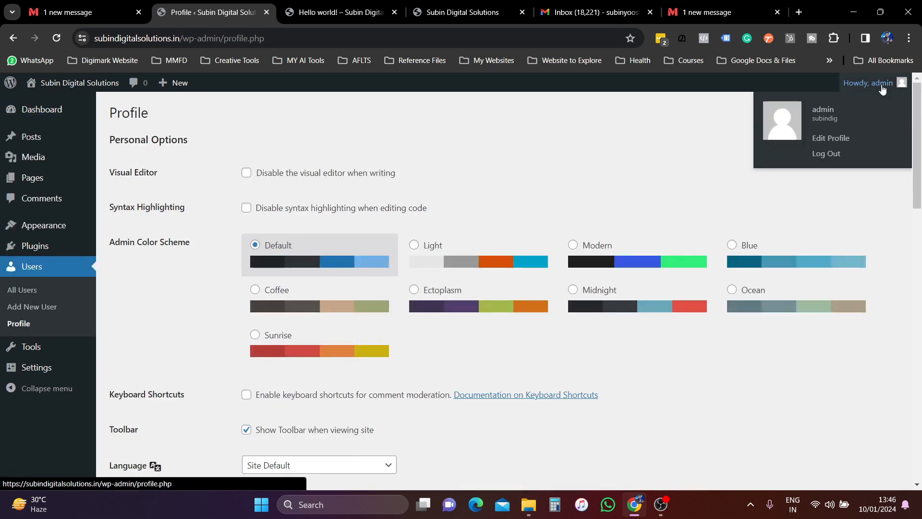
click(835, 140)
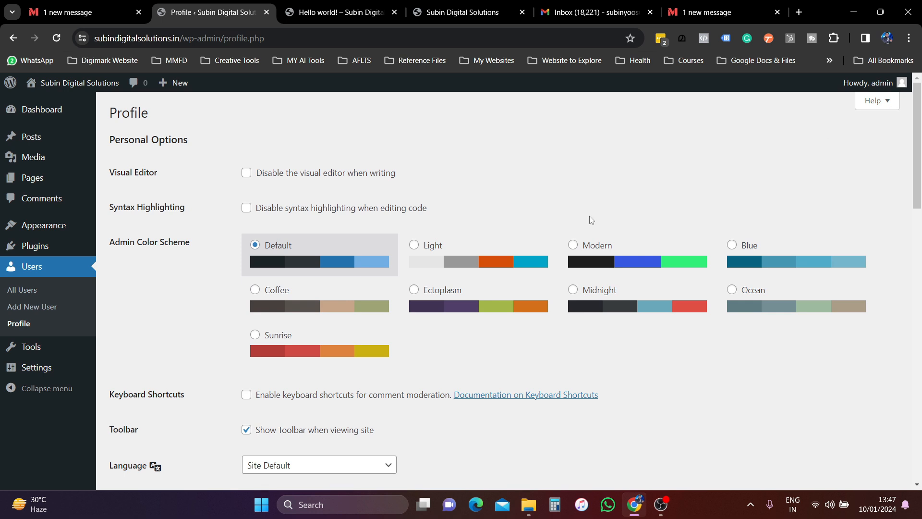
scroll(467, 325, down, 6)
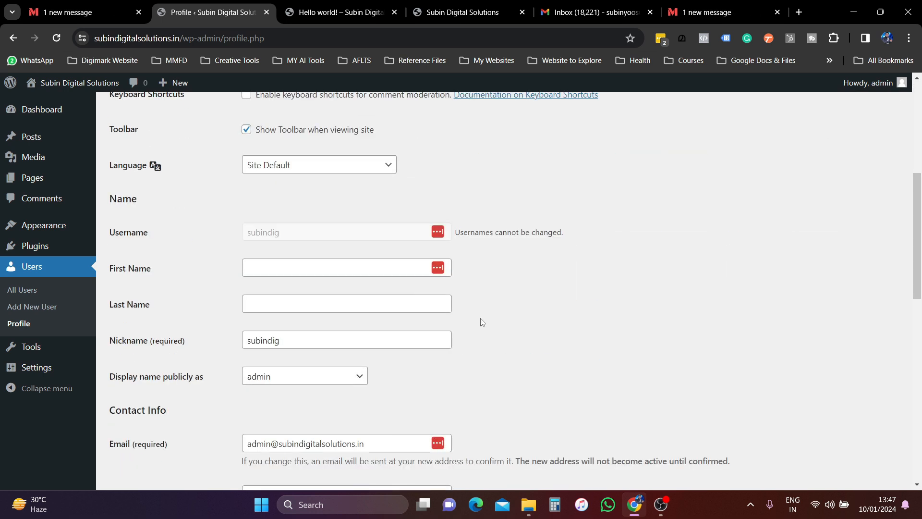
click(264, 266)
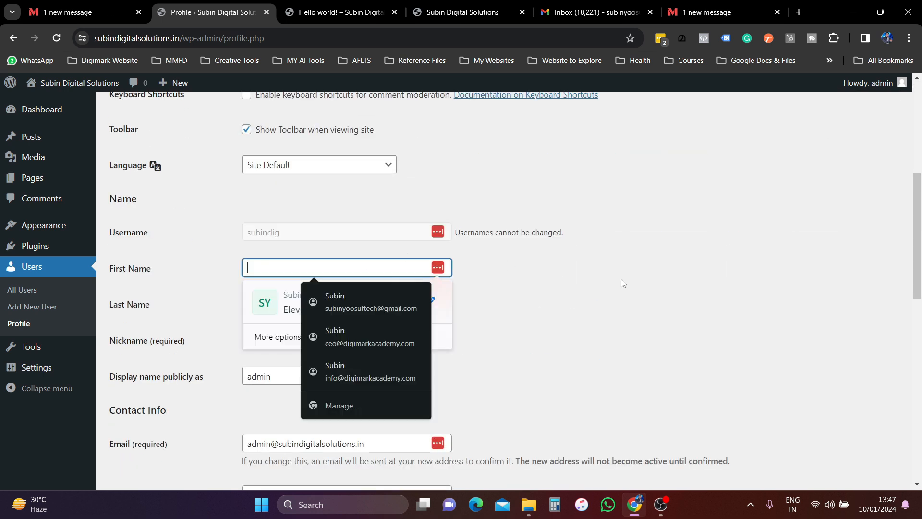
scroll(617, 281, down, 9)
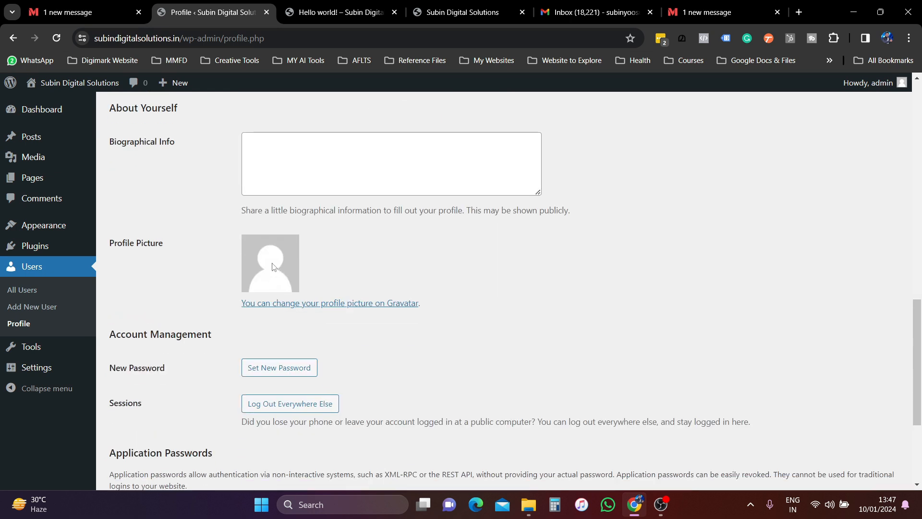
scroll(383, 358, down, 3)
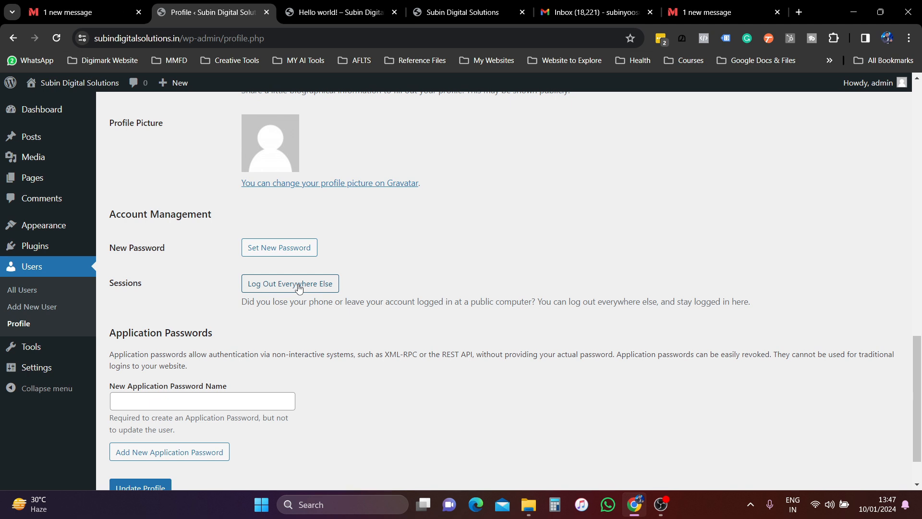
scroll(299, 288, up, 13)
mouse_move(49, 236)
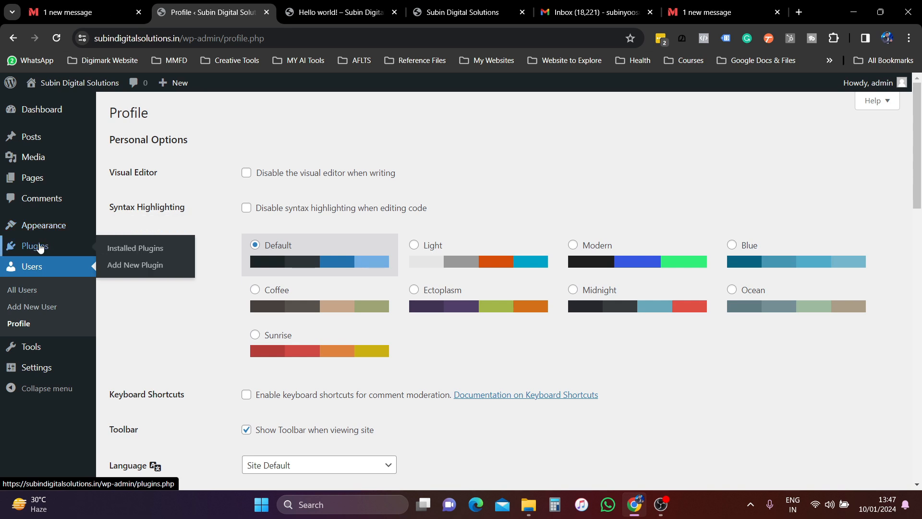
click(40, 248)
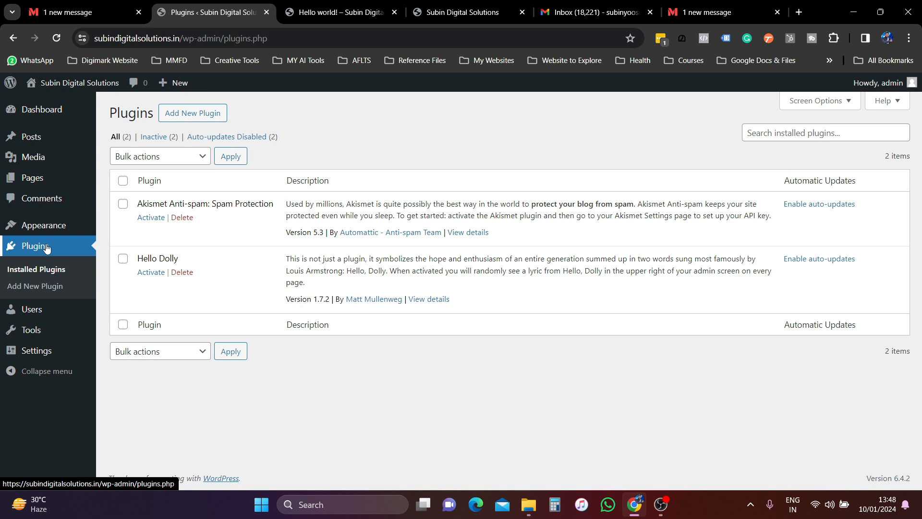
- Glance at the Hello world! post, then go to Appearance > Themes and browse new themes
mouse_move(46, 229)
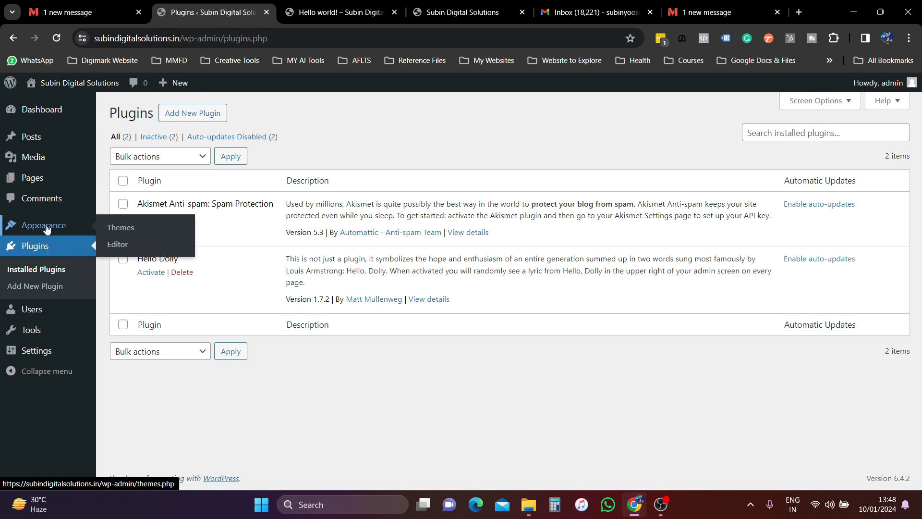
key(ctrl+Tab)
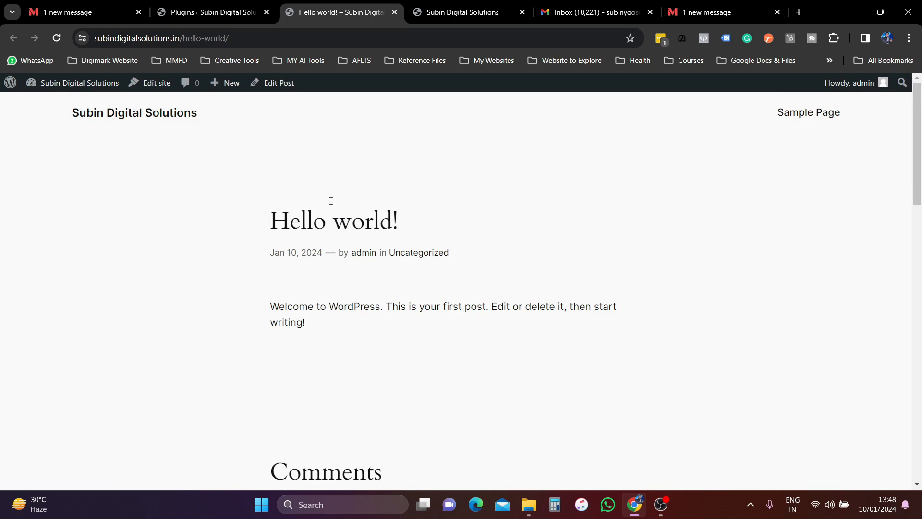
click(211, 12)
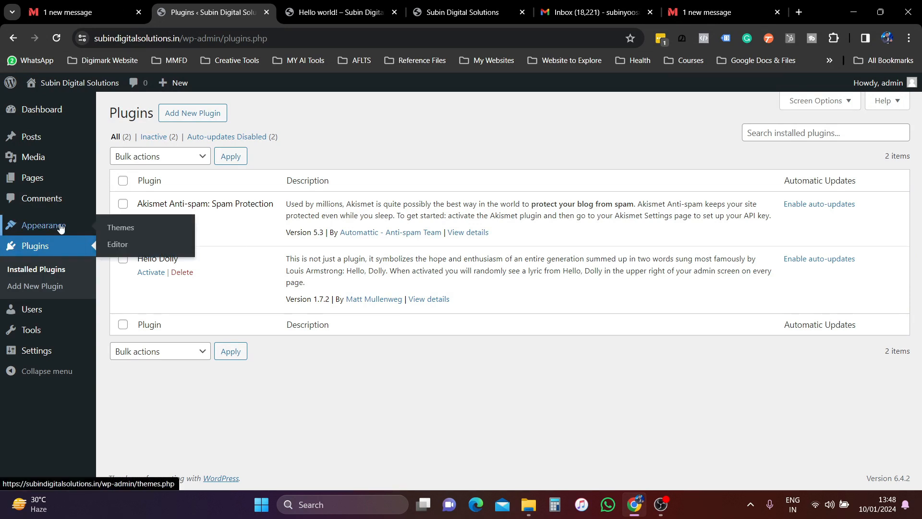
click(137, 227)
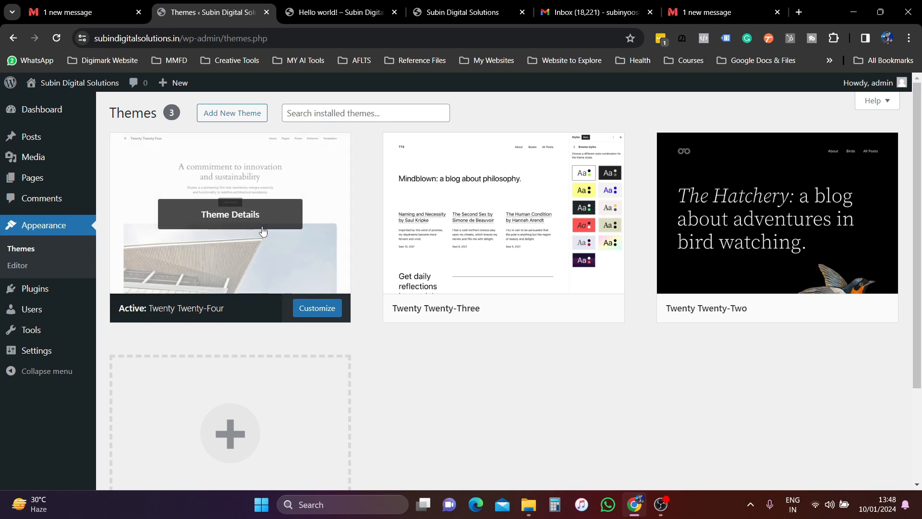
click(234, 113)
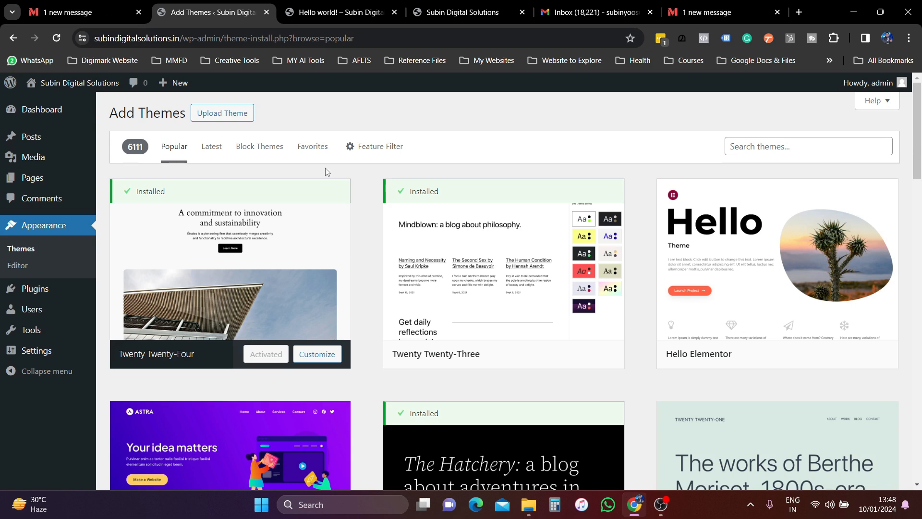
- Find the Astra card among the themes, install it, and activate it as the site theme
mouse_move(233, 200)
scroll(498, 330, down, 5)
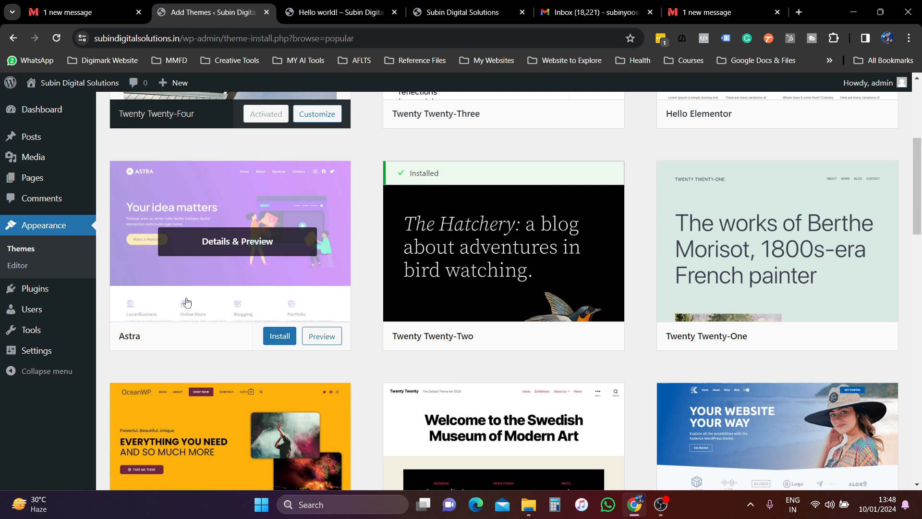
click(278, 338)
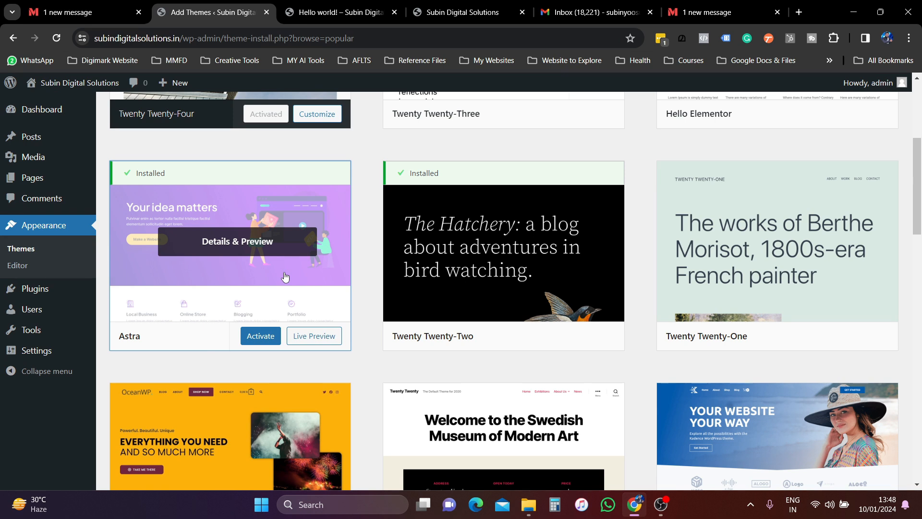
click(261, 336)
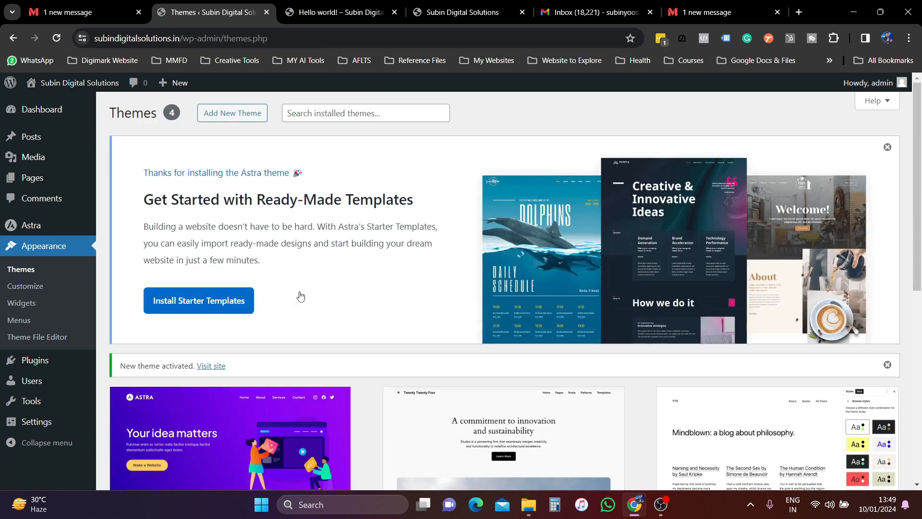
scroll(301, 294, down, 3)
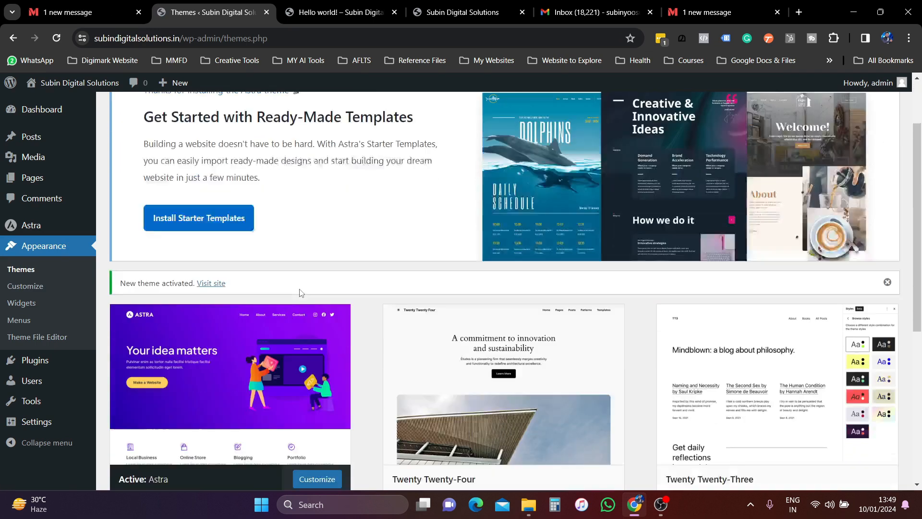
scroll(263, 323, down, 2)
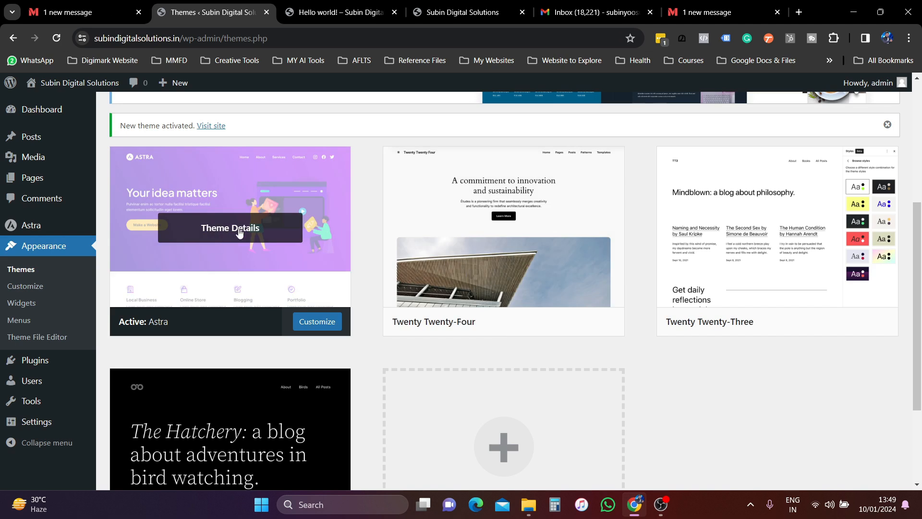
click(337, 12)
click(57, 37)
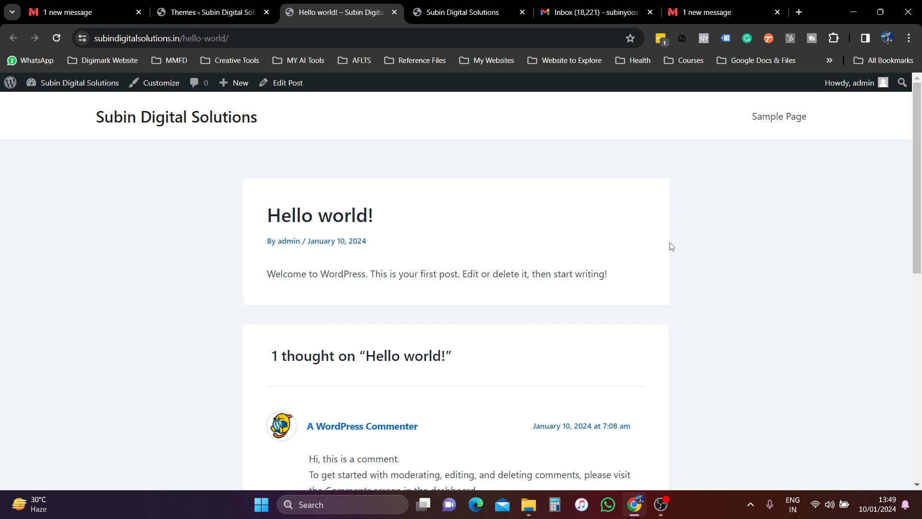
scroll(671, 246, down, 10)
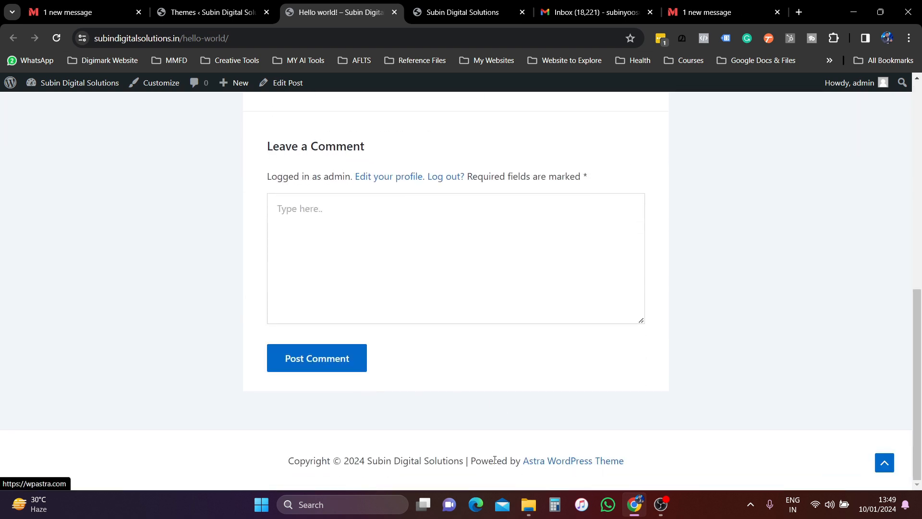
scroll(433, 399, up, 8)
scroll(323, 349, up, 2)
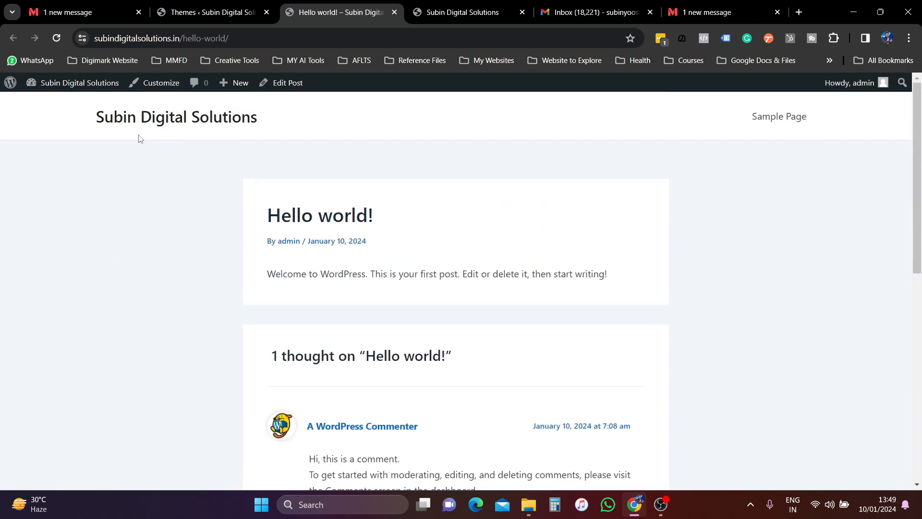
click(216, 12)
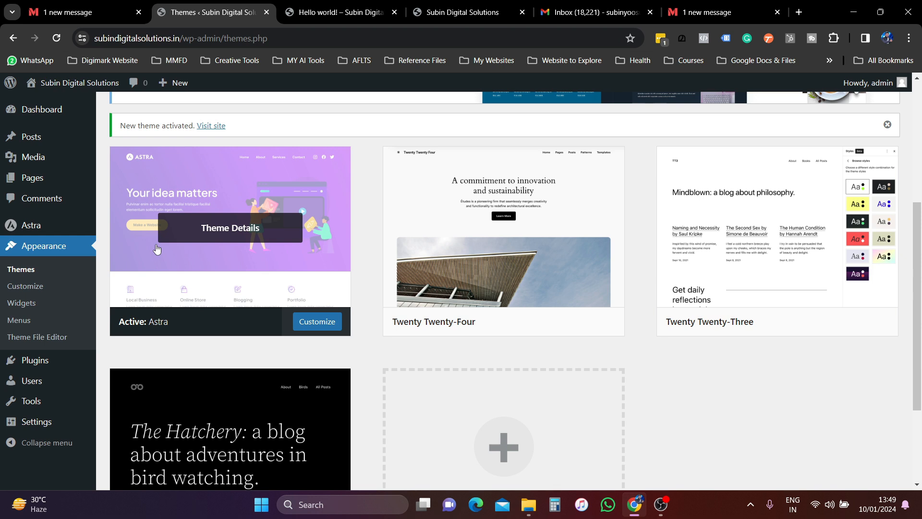
mouse_move(40, 231)
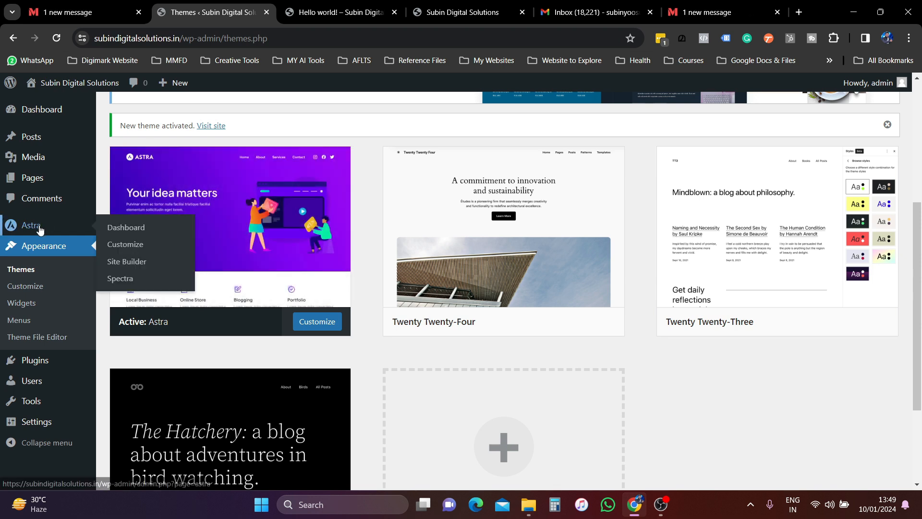
click(140, 231)
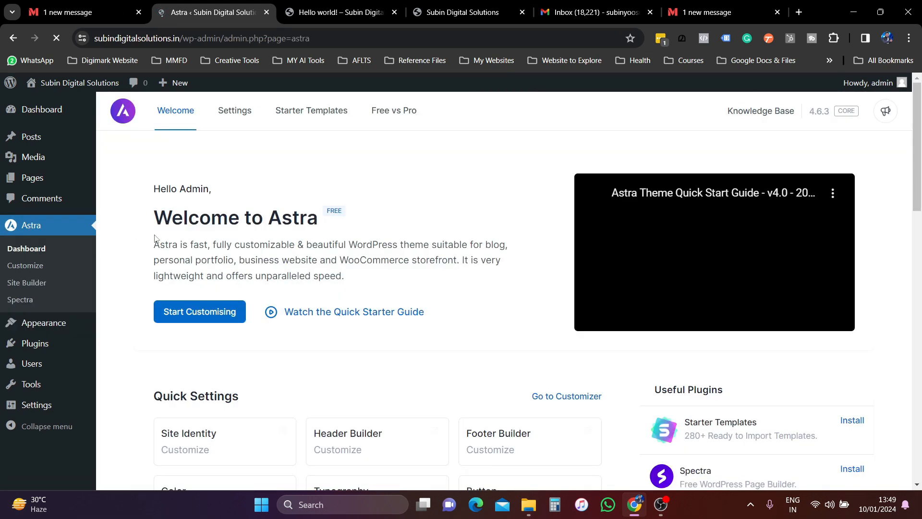
scroll(444, 342, down, 3)
scroll(445, 343, down, 2)
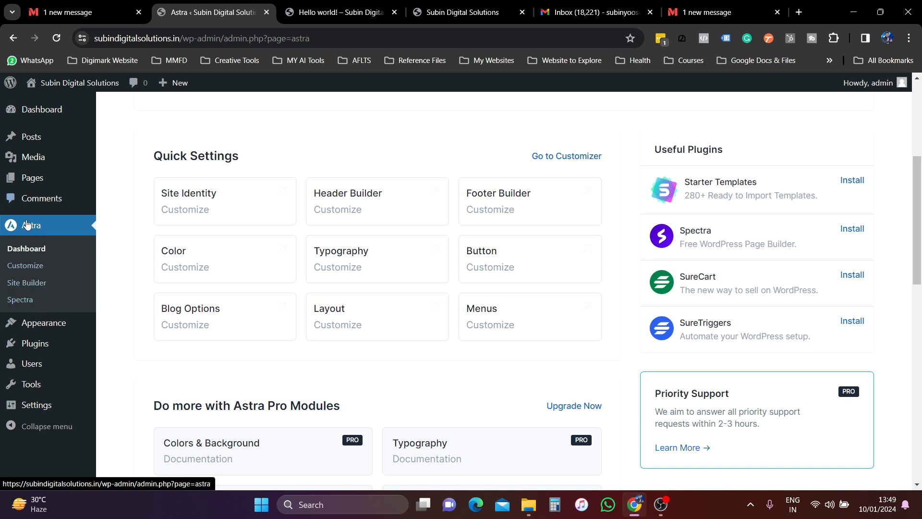
scroll(473, 319, up, 1)
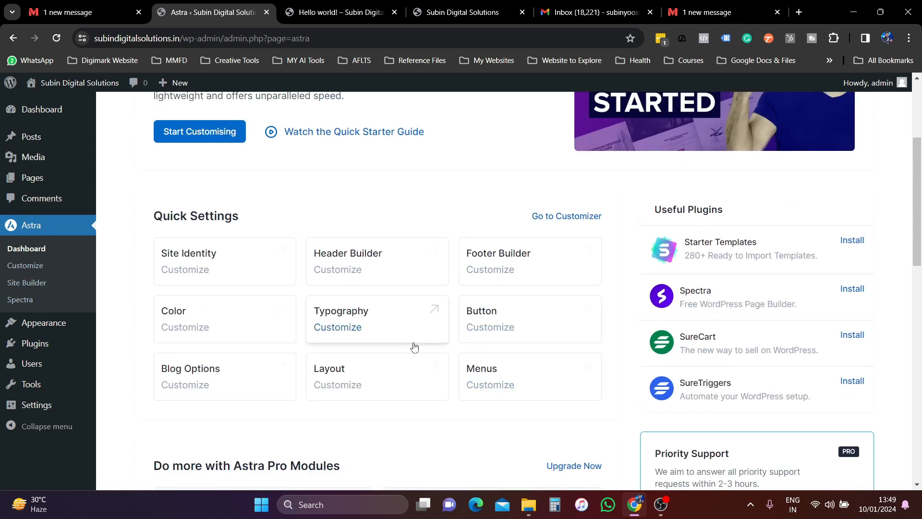
scroll(414, 341, up, 3)
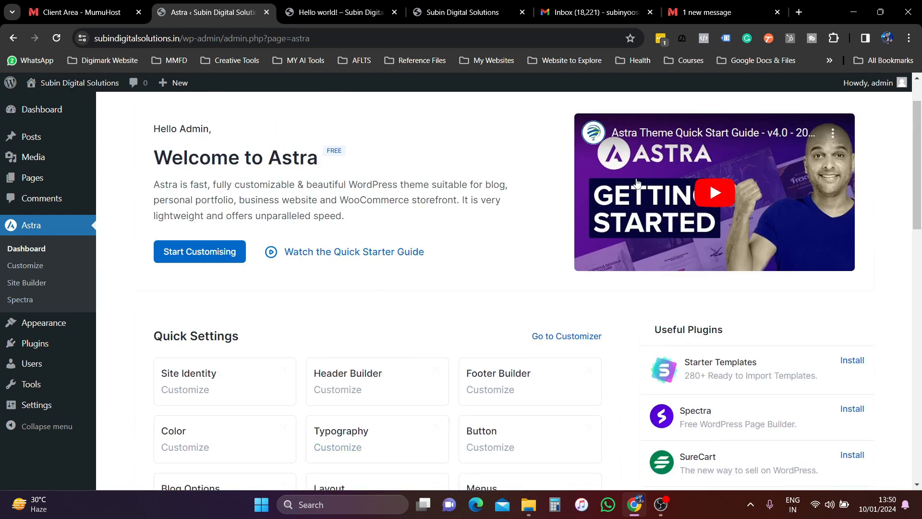
scroll(422, 145, up, 1)
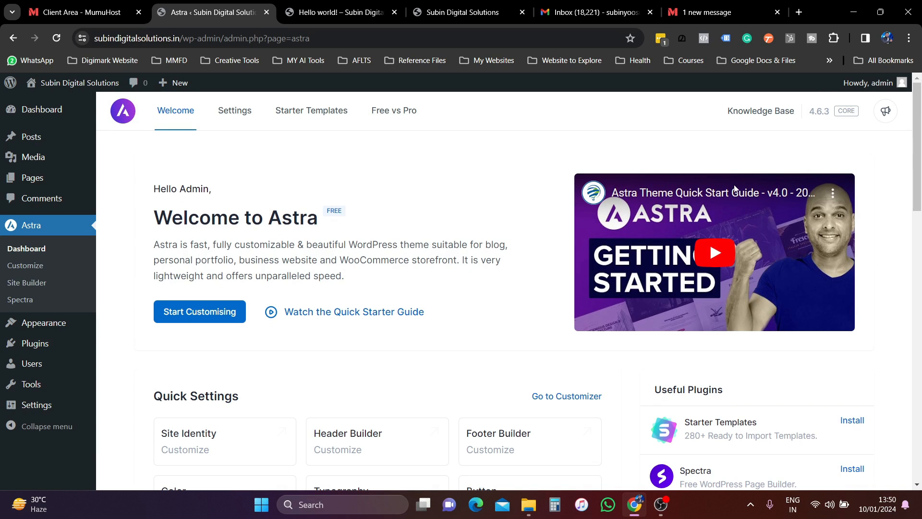
scroll(461, 195, down, 3)
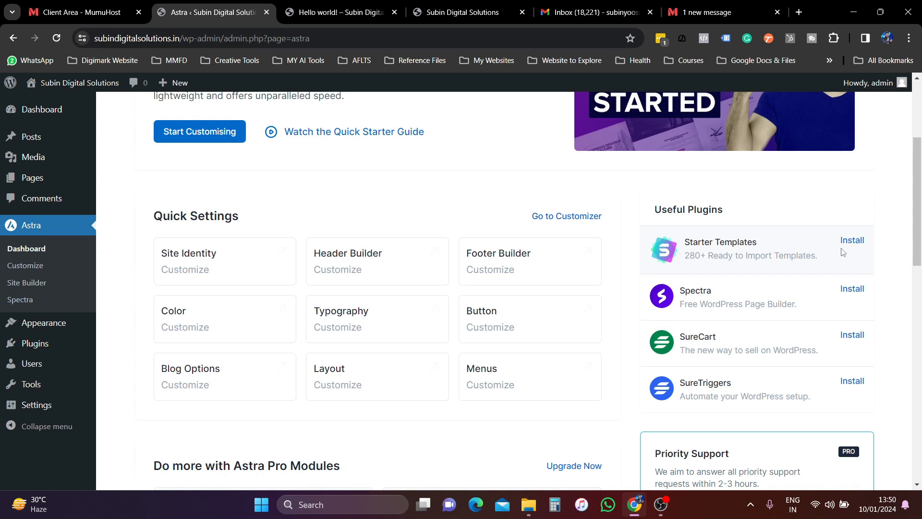
drag(774, 256, 821, 258)
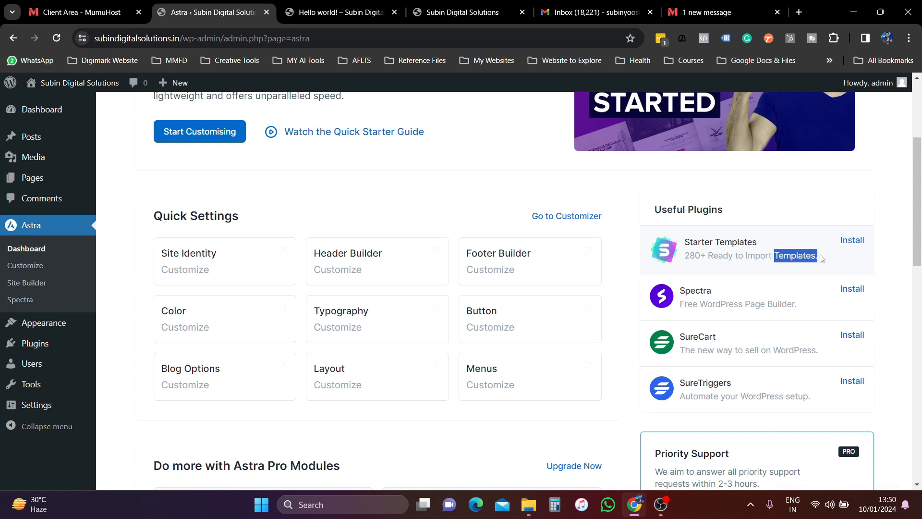
click(356, 4)
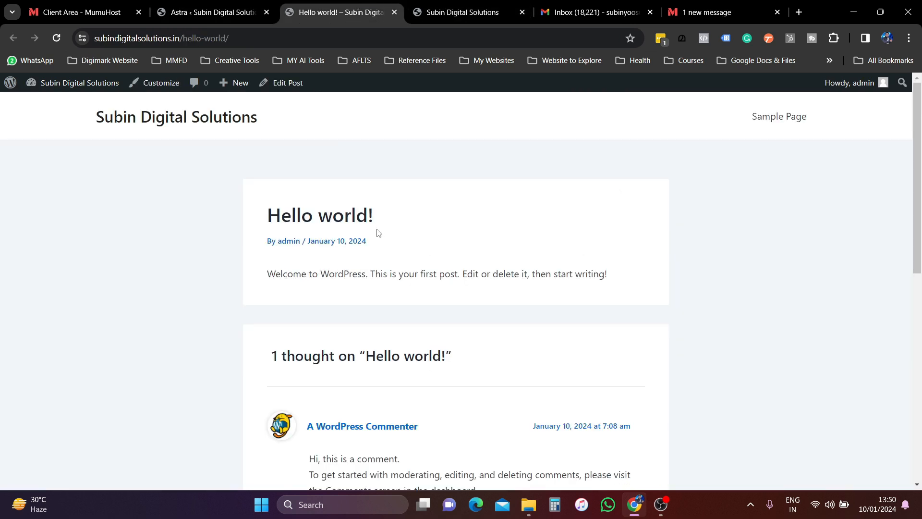
scroll(558, 409, down, 3)
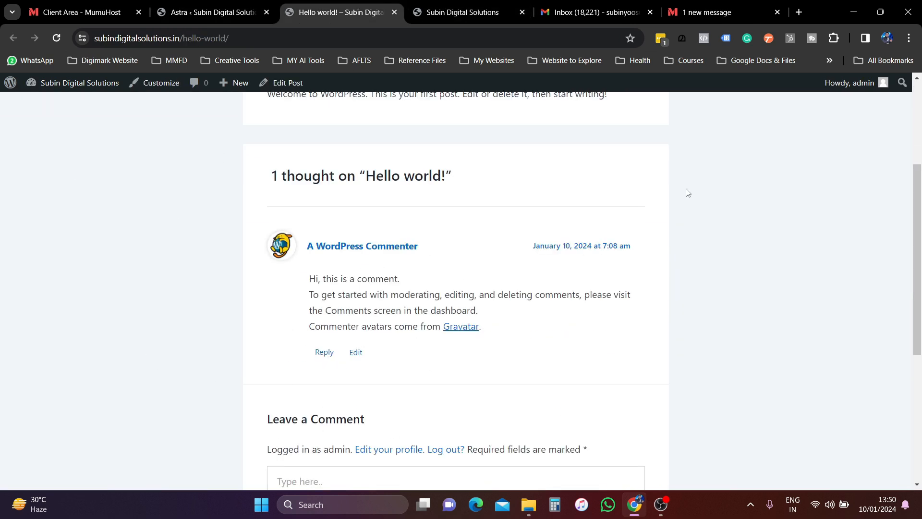
scroll(745, 367, down, 5)
- In the Astra dashboard's Starter Templates section, install and activate the Starter Templates plugin
click(200, 6)
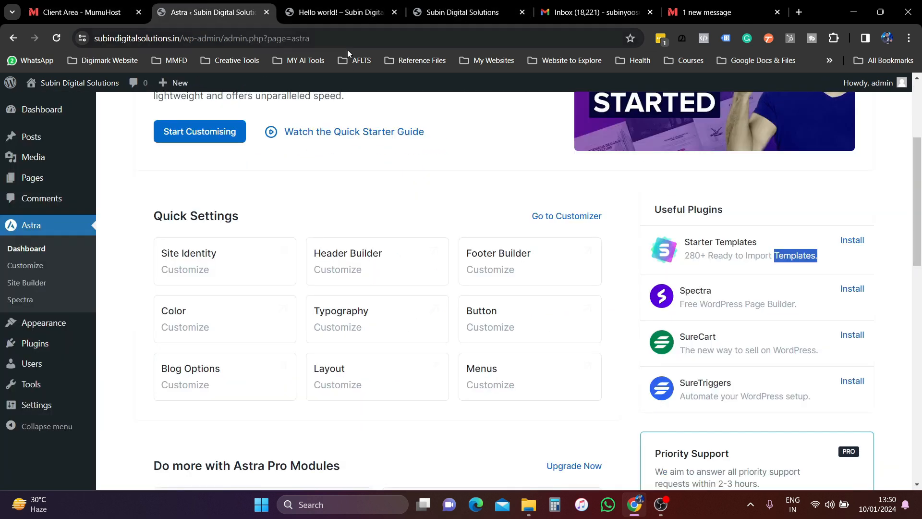
scroll(336, 192, up, 4)
click(309, 112)
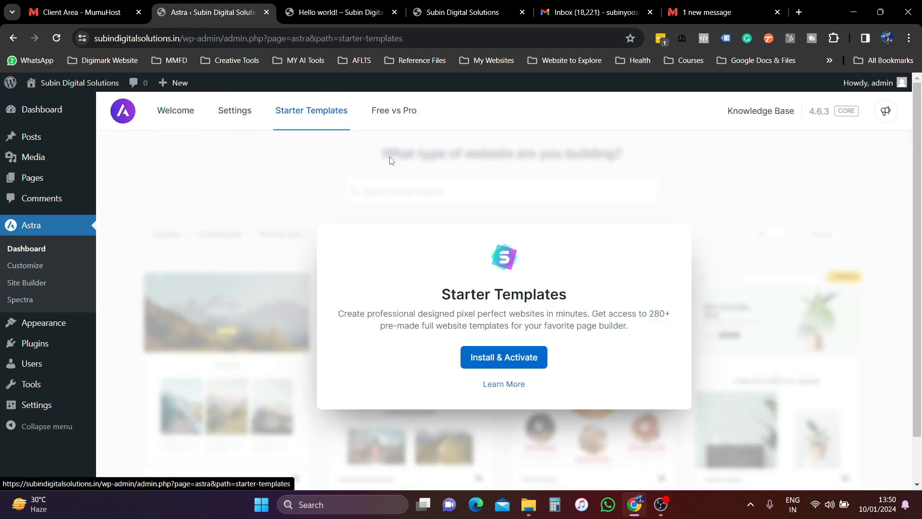
click(503, 360)
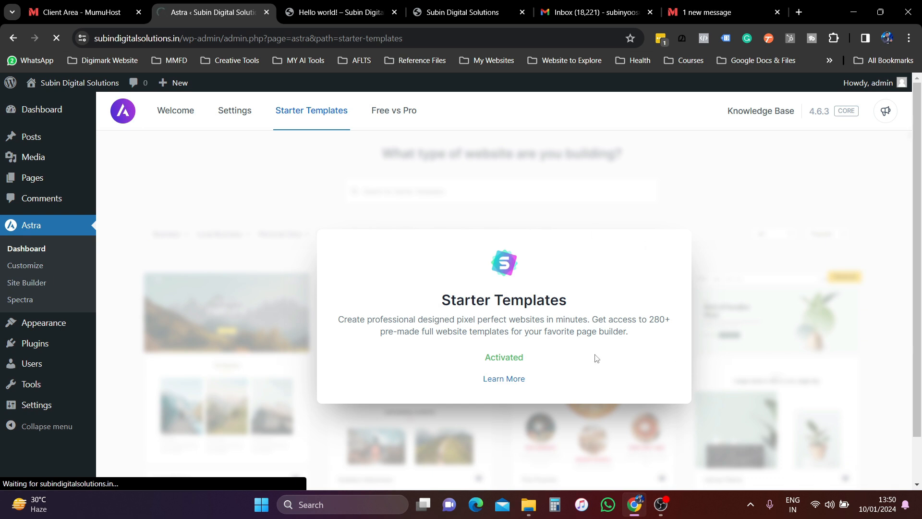
scroll(529, 340, down, 1)
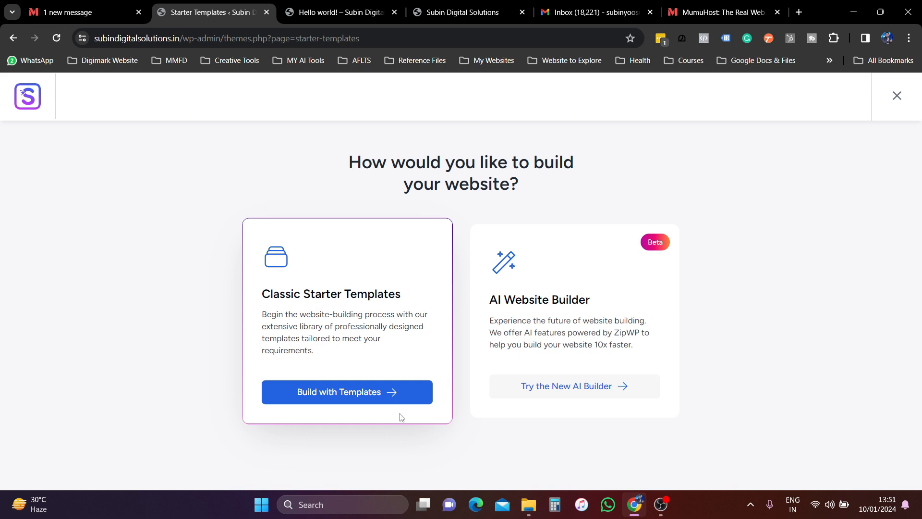
- Choose Build with Templates and select Elementor as the page builder
click(384, 394)
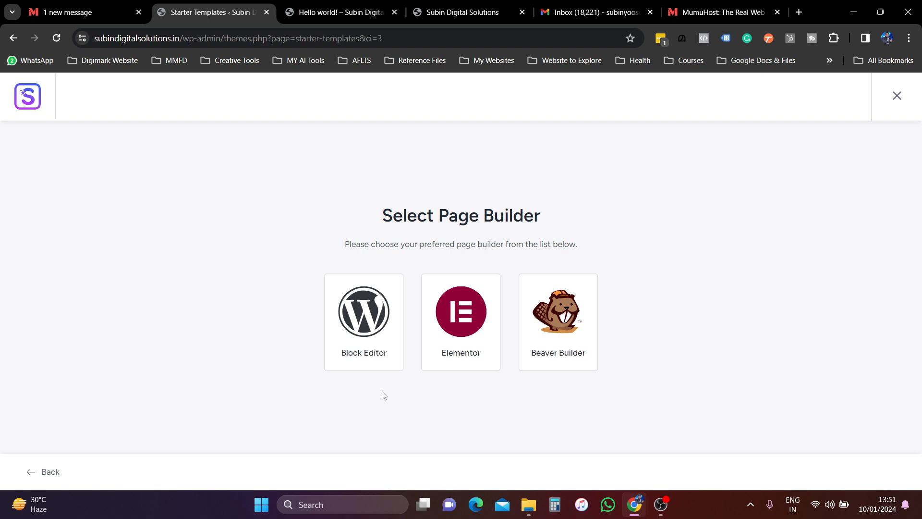
click(327, 5)
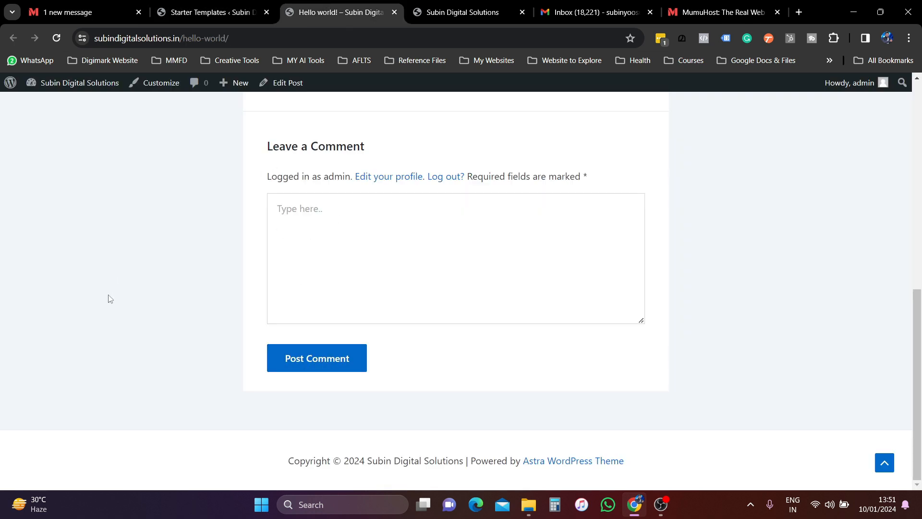
click(233, 12)
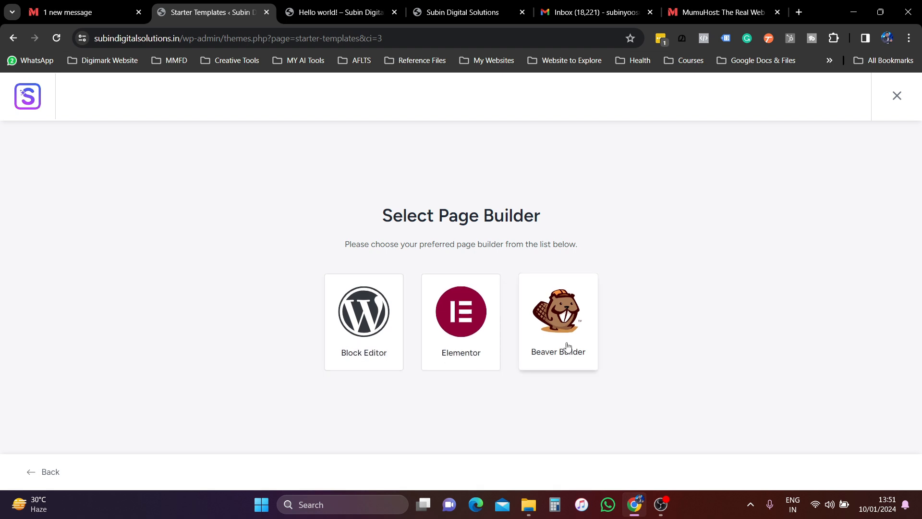
click(475, 355)
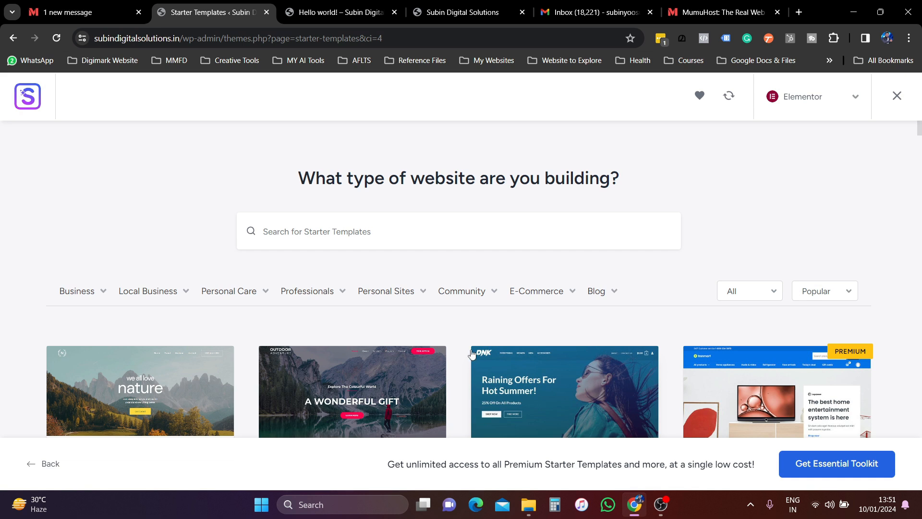
scroll(284, 269, down, 3)
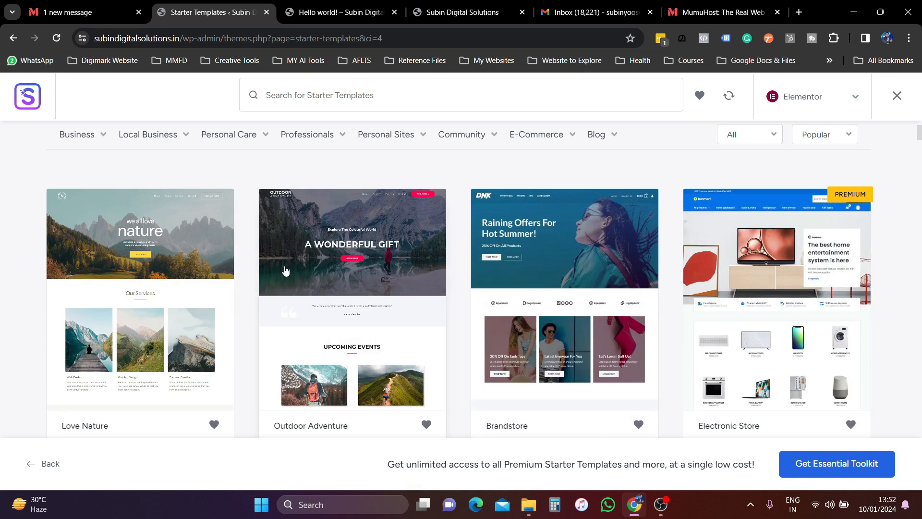
scroll(405, 264, down, 8)
scroll(403, 266, up, 8)
click(765, 140)
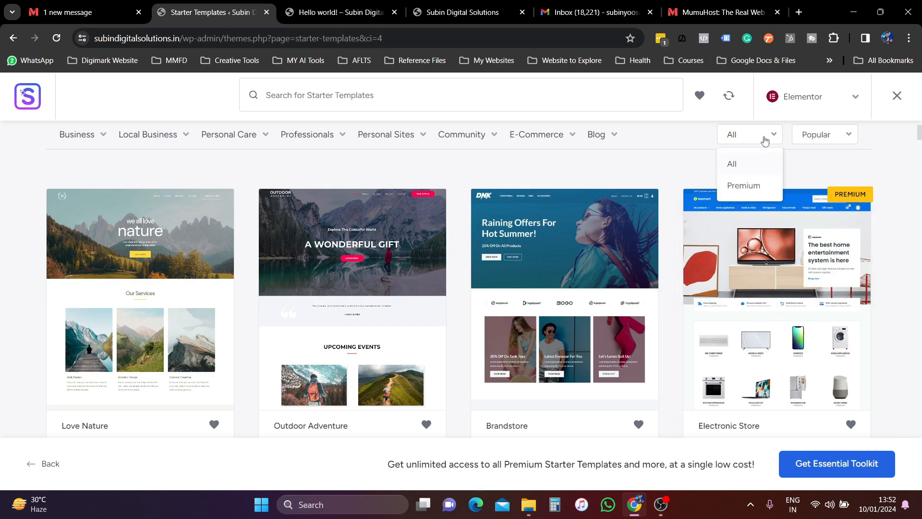
click(826, 139)
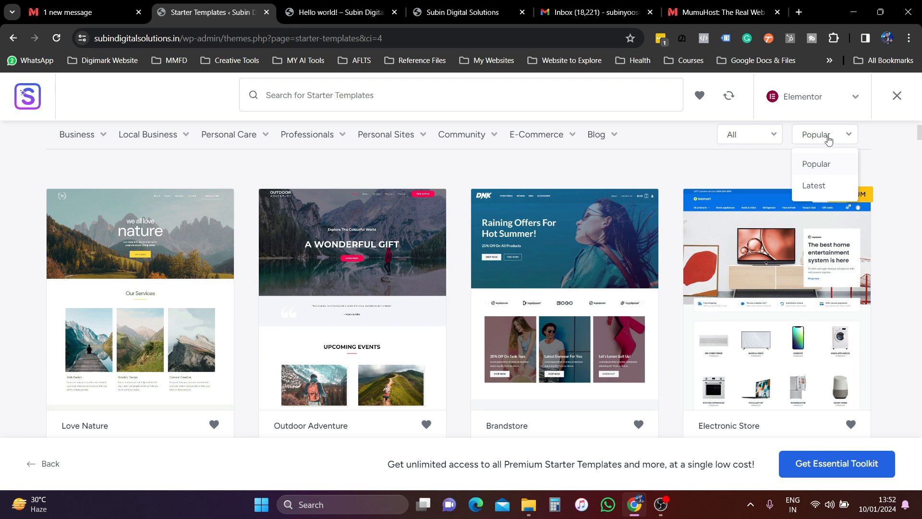
click(799, 173)
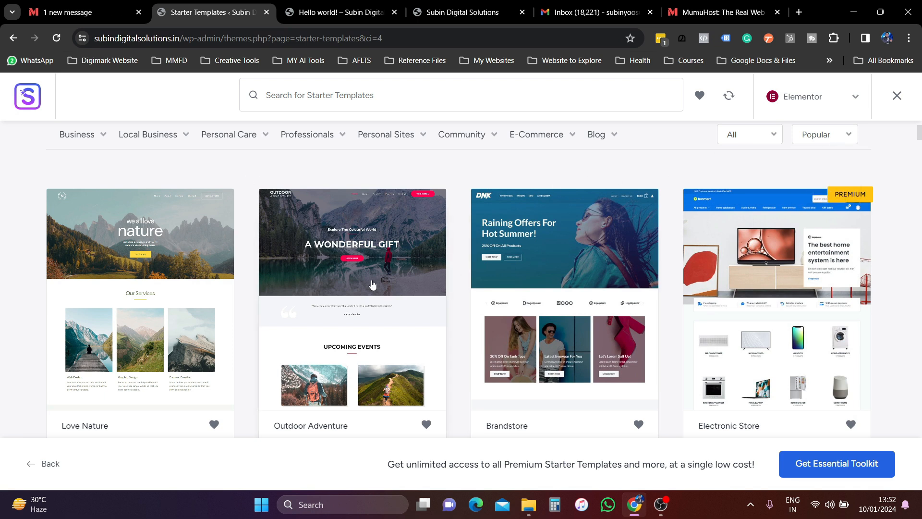
scroll(373, 285, down, 10)
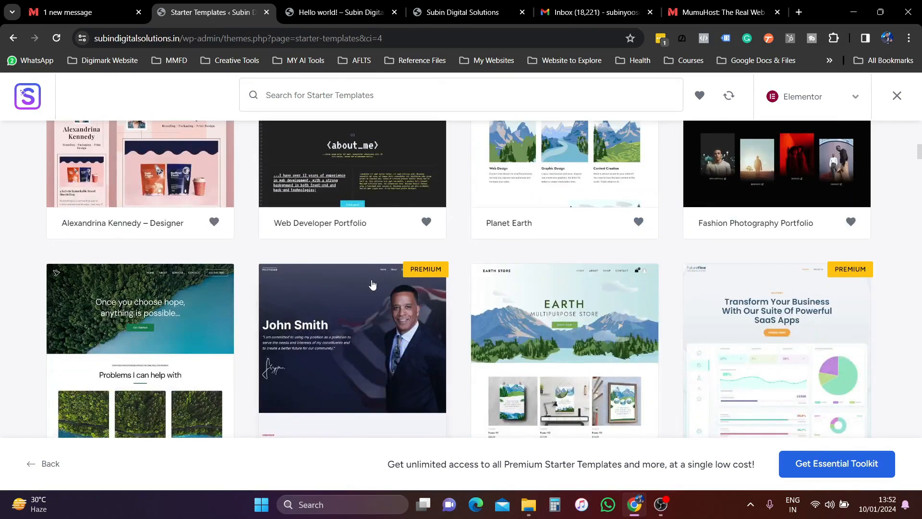
scroll(245, 364, down, 8)
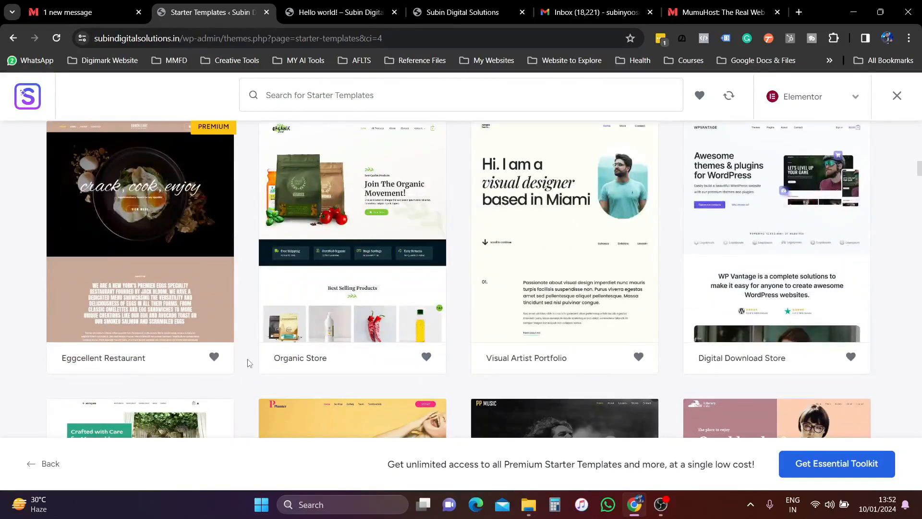
scroll(540, 295, up, 1)
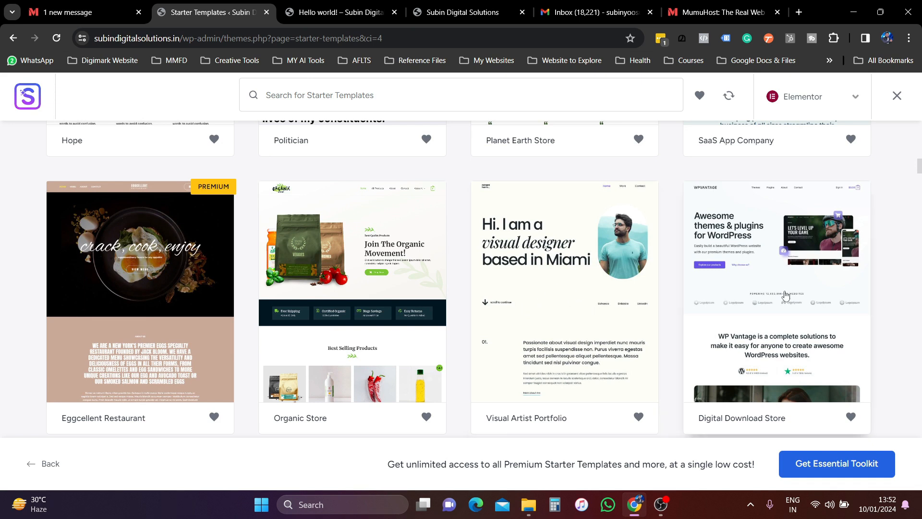
scroll(728, 269, down, 2)
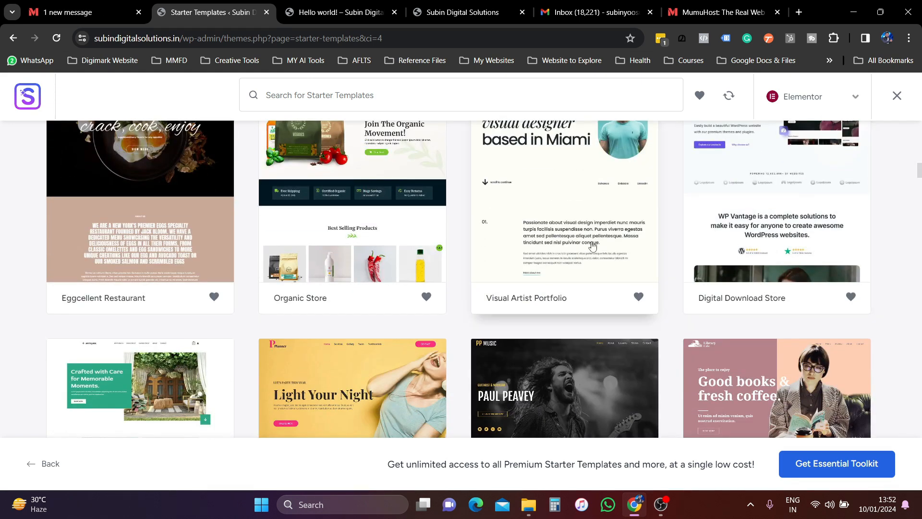
scroll(567, 262, up, 1)
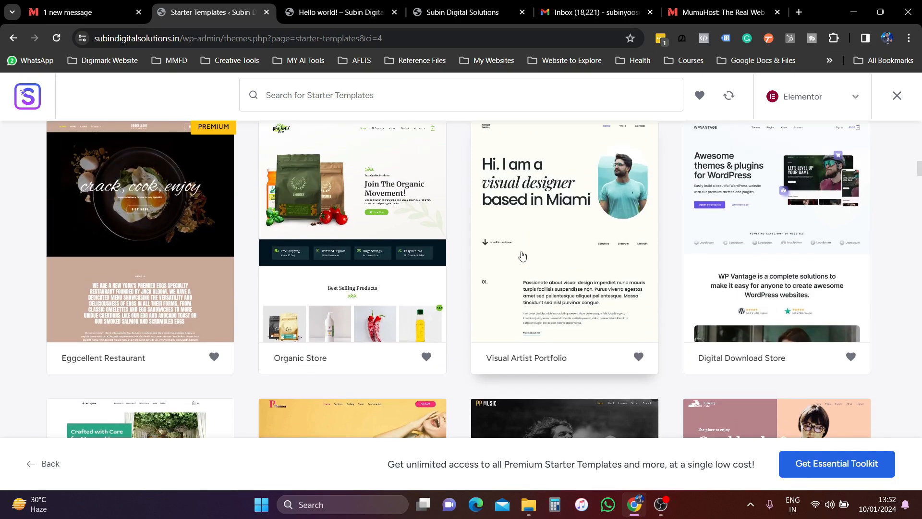
scroll(528, 250, down, 5)
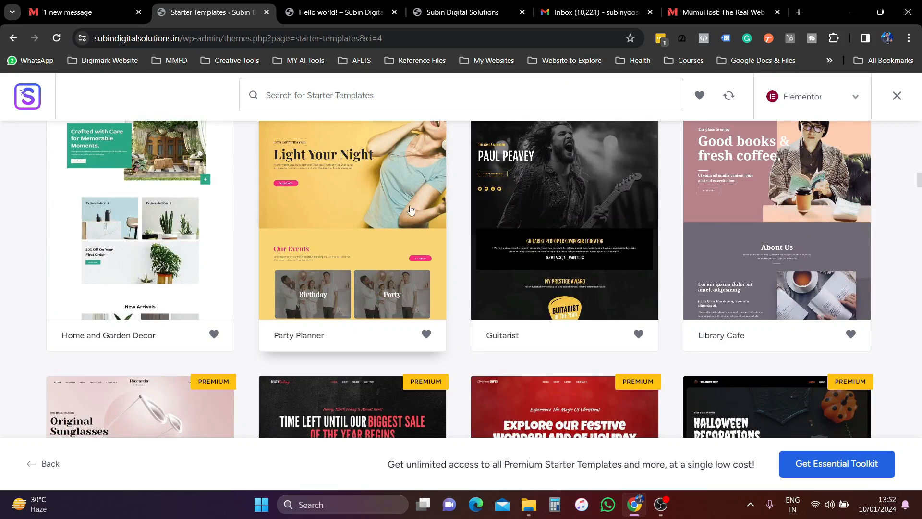
scroll(375, 264, up, 1)
scroll(377, 268, up, 1)
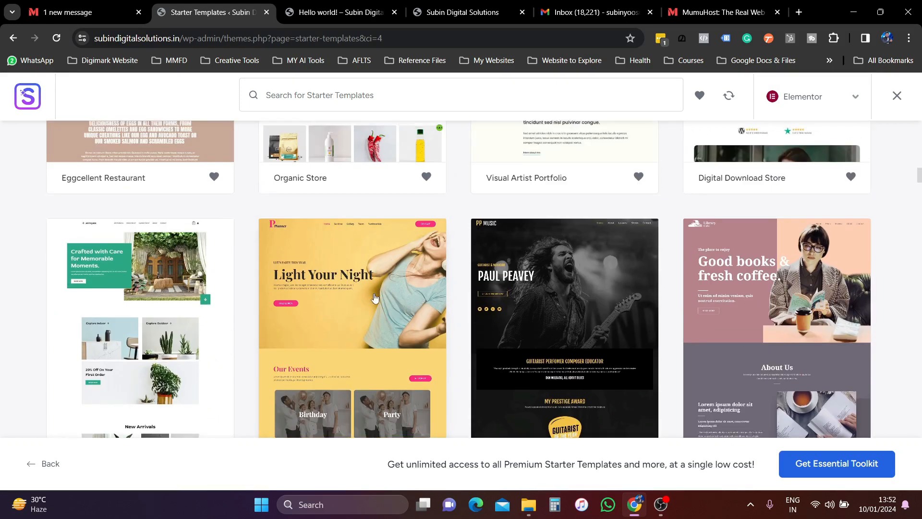
scroll(336, 230, down, 7)
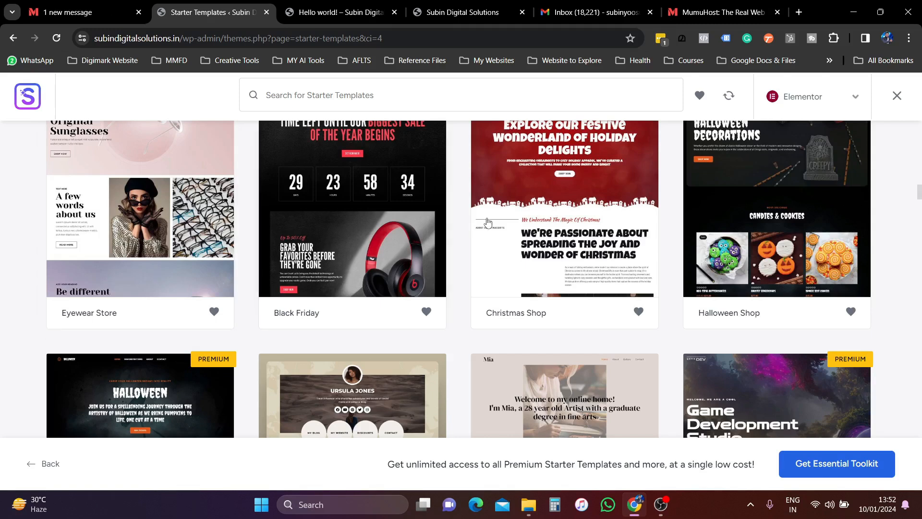
scroll(534, 259, down, 3)
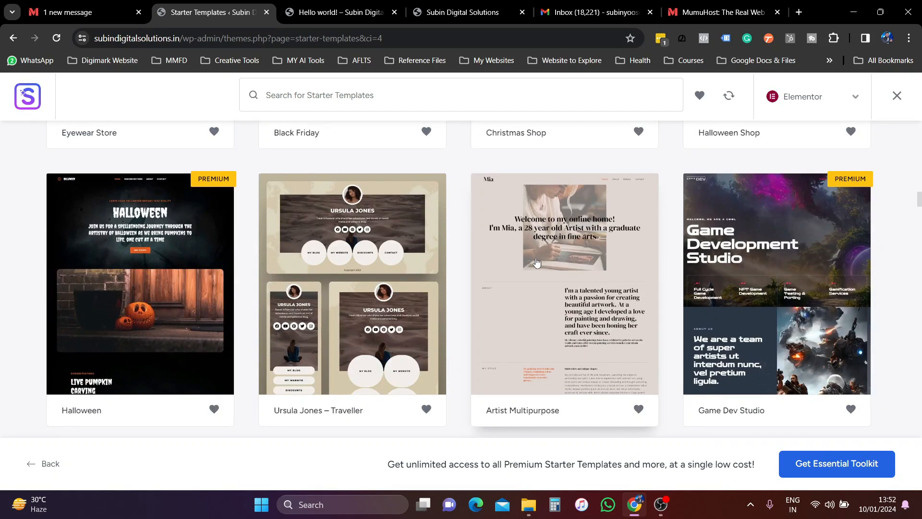
scroll(536, 262, up, 10)
scroll(532, 308, up, 2)
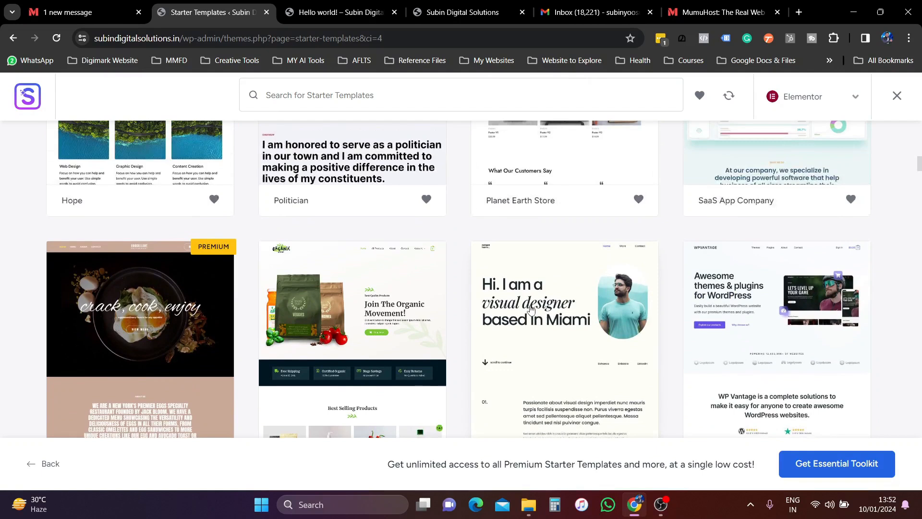
click(563, 353)
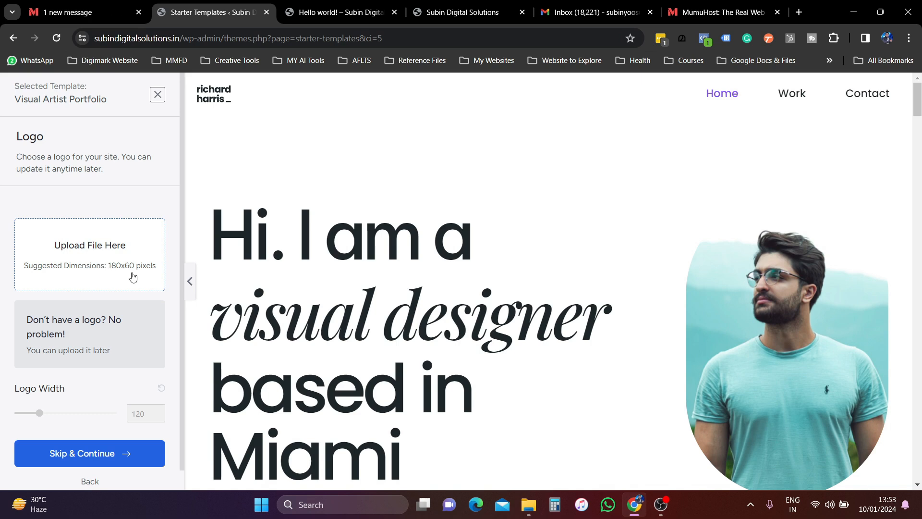
- Skip the Logo step of the Visual Artist Portfolio template
scroll(132, 276, down, 1)
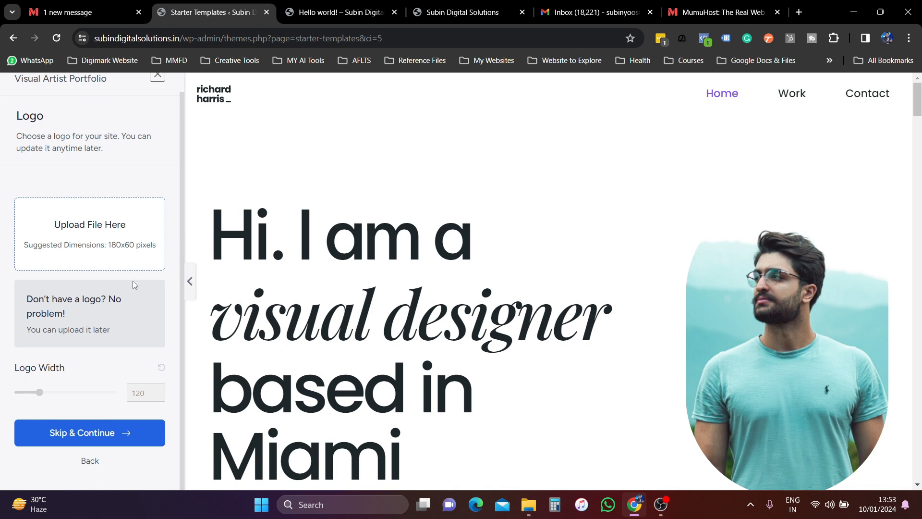
click(128, 438)
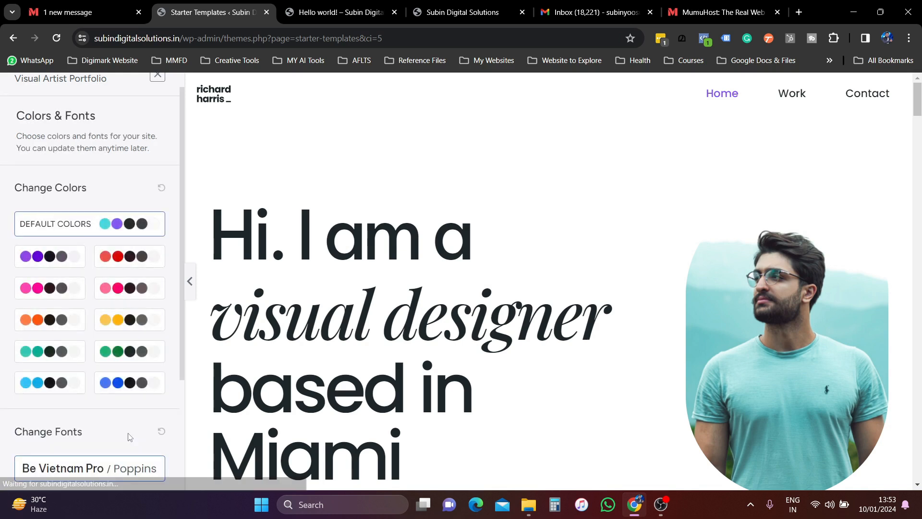
- Switch the template's colour palette to orange after briefly trying red
click(131, 262)
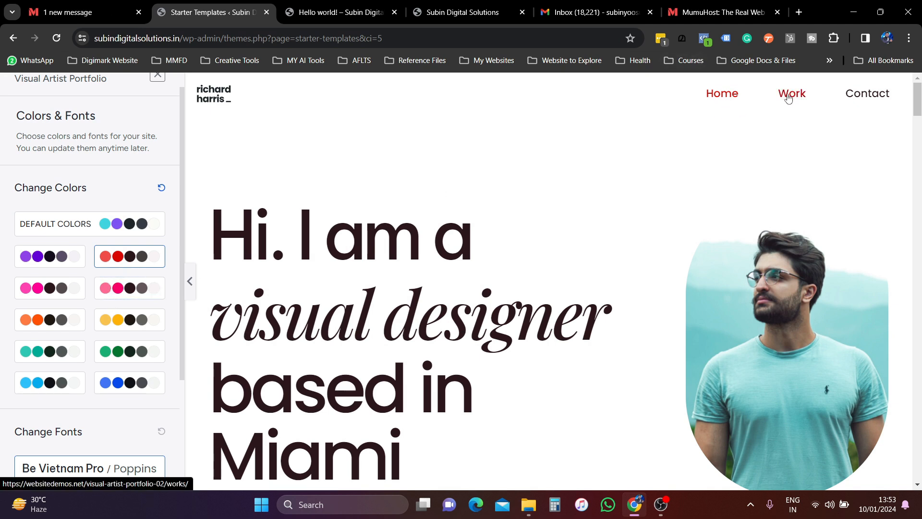
scroll(350, 346, down, 5)
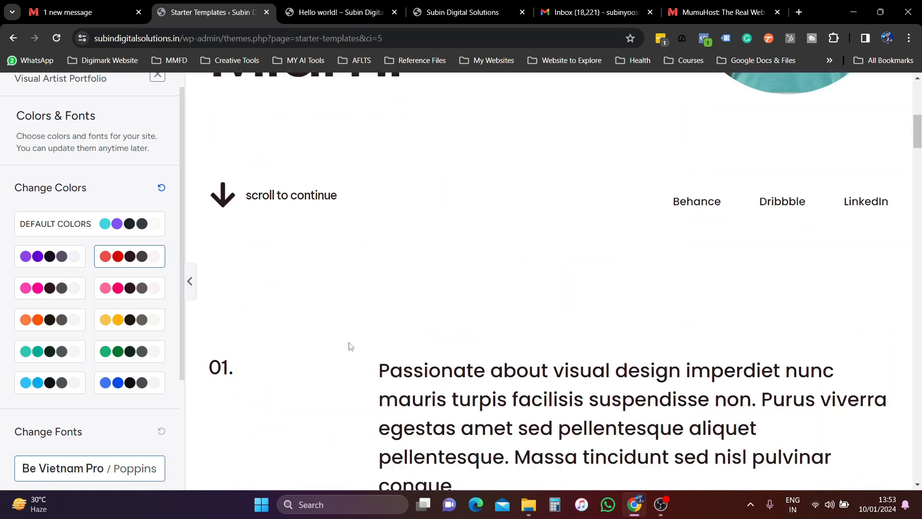
scroll(474, 331, down, 6)
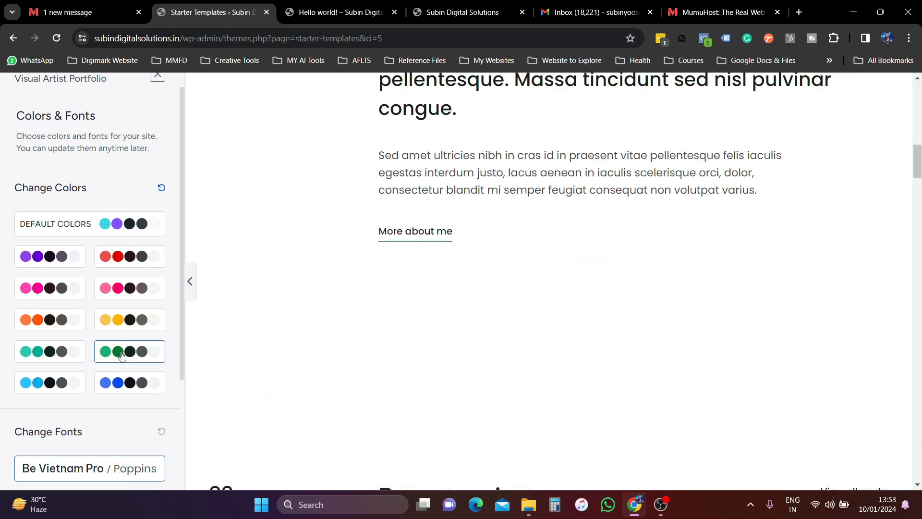
scroll(418, 374, up, 11)
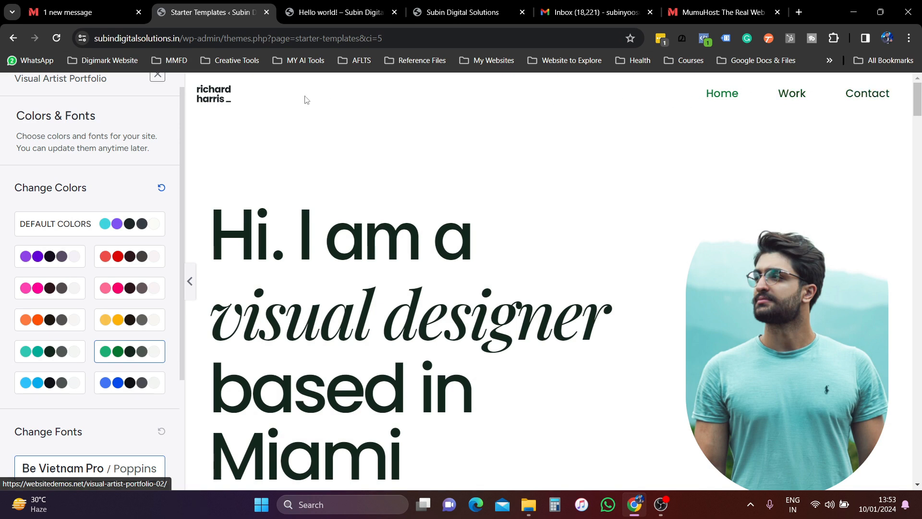
scroll(360, 312, down, 8)
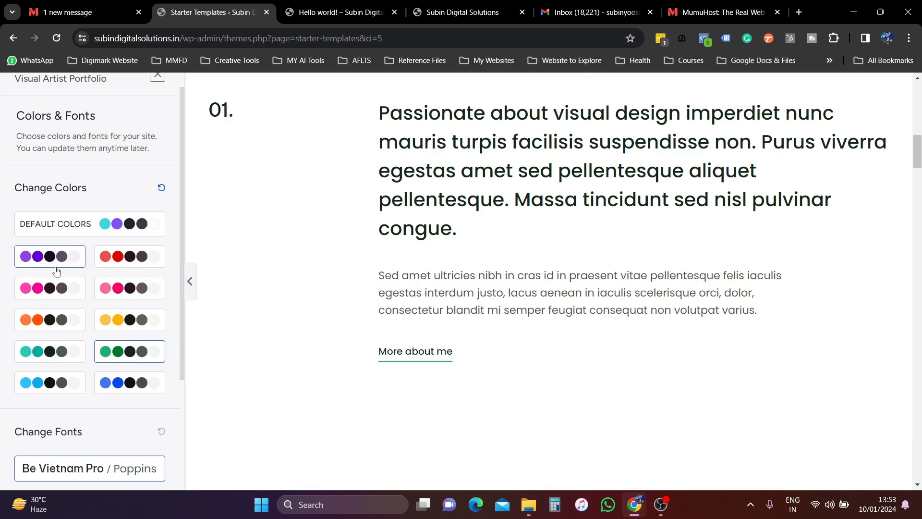
click(61, 321)
scroll(439, 341, up, 10)
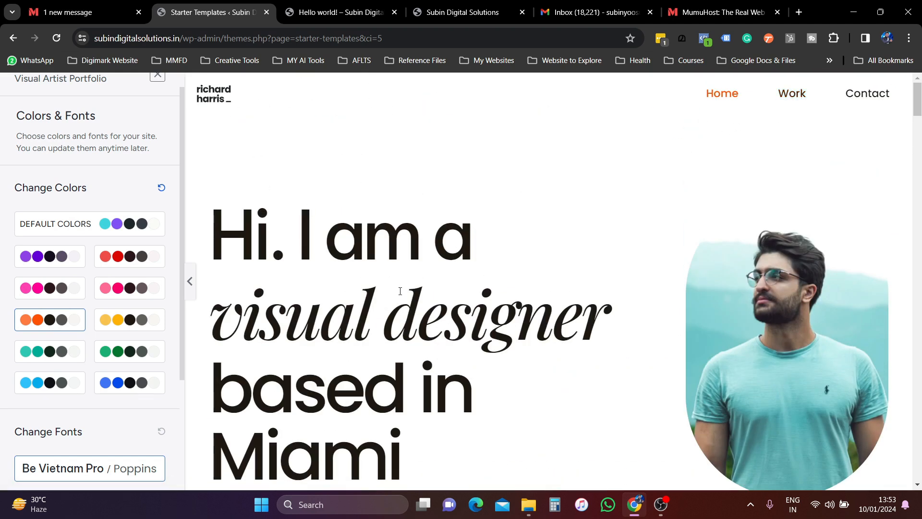
scroll(400, 291, down, 5)
scroll(93, 457, down, 3)
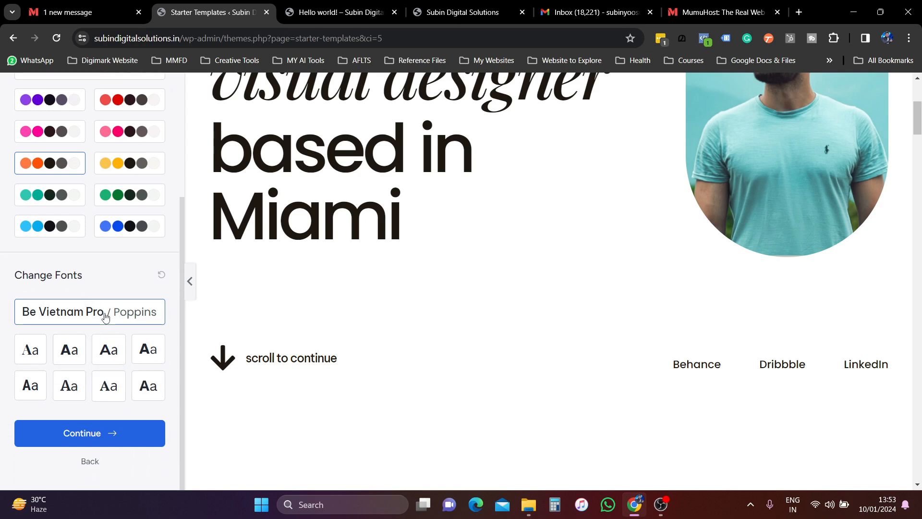
- Try several font pairings, settle on Poppins / Lato, and continue to the final step
click(109, 361)
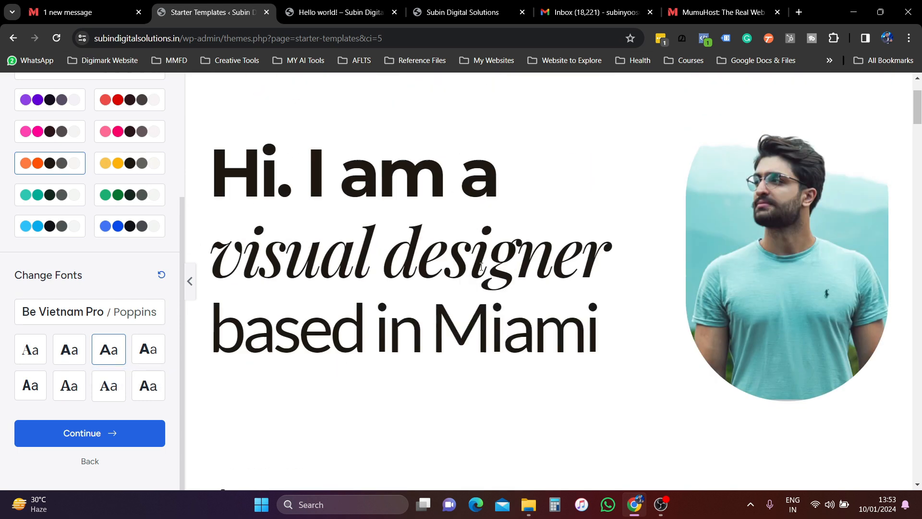
scroll(481, 266, down, 2)
click(148, 355)
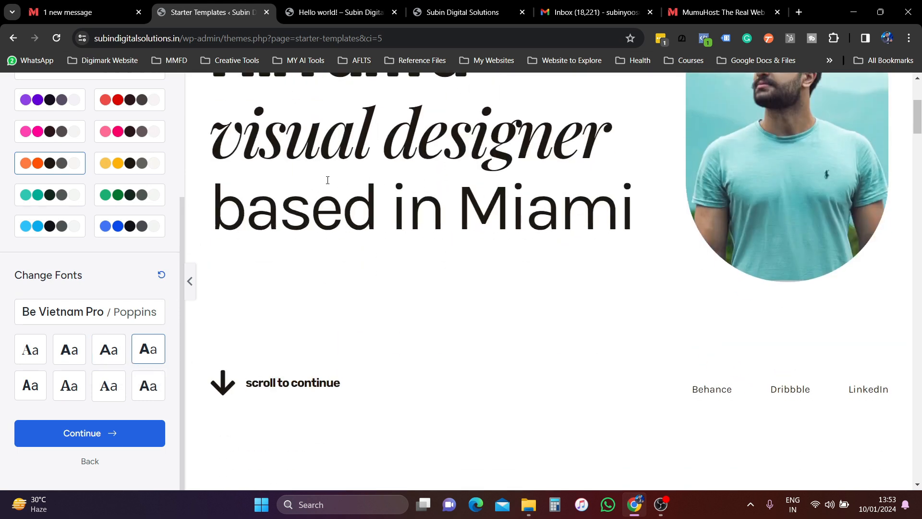
click(111, 385)
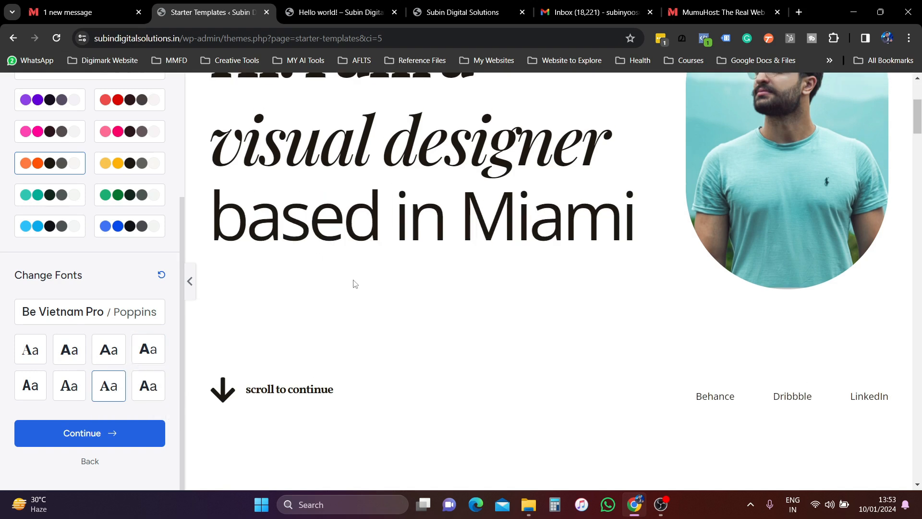
click(152, 390)
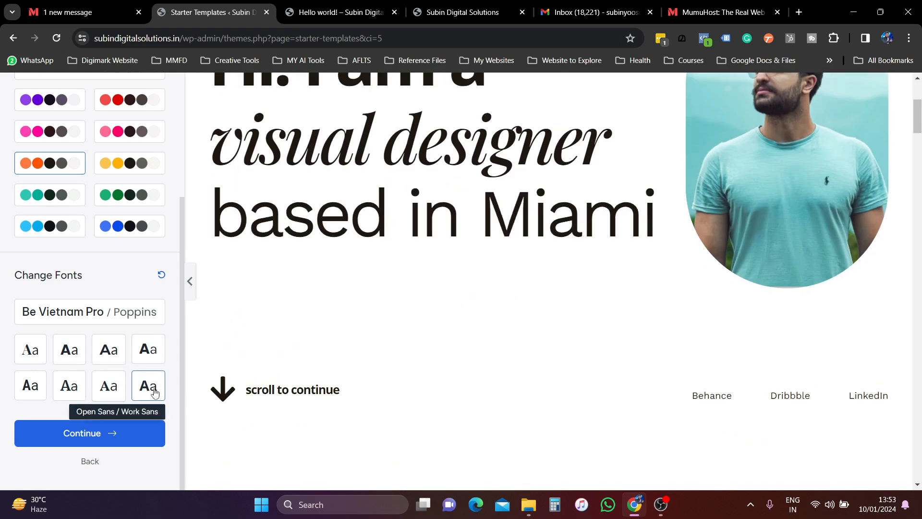
click(69, 349)
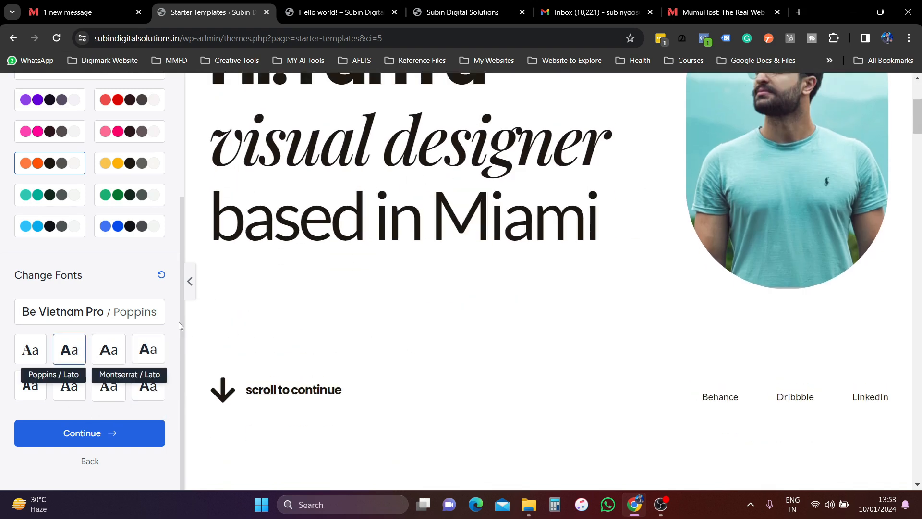
scroll(367, 256, up, 1)
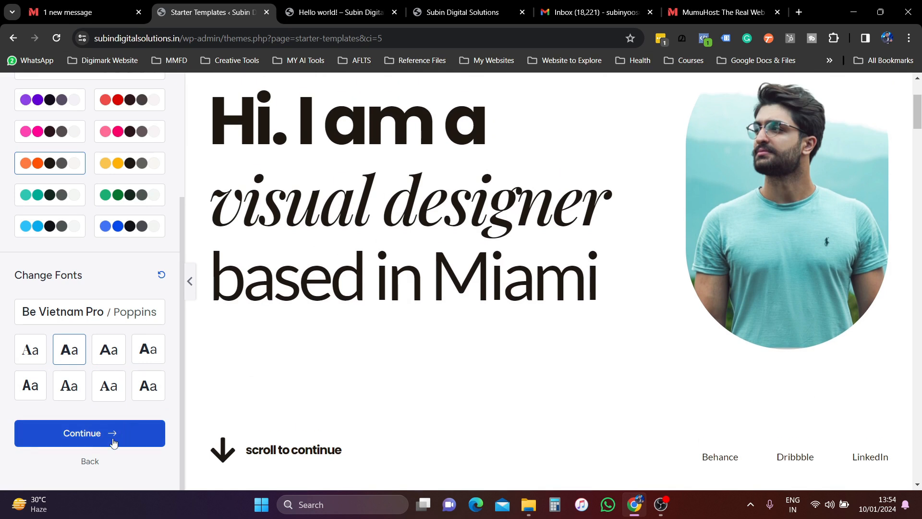
click(114, 443)
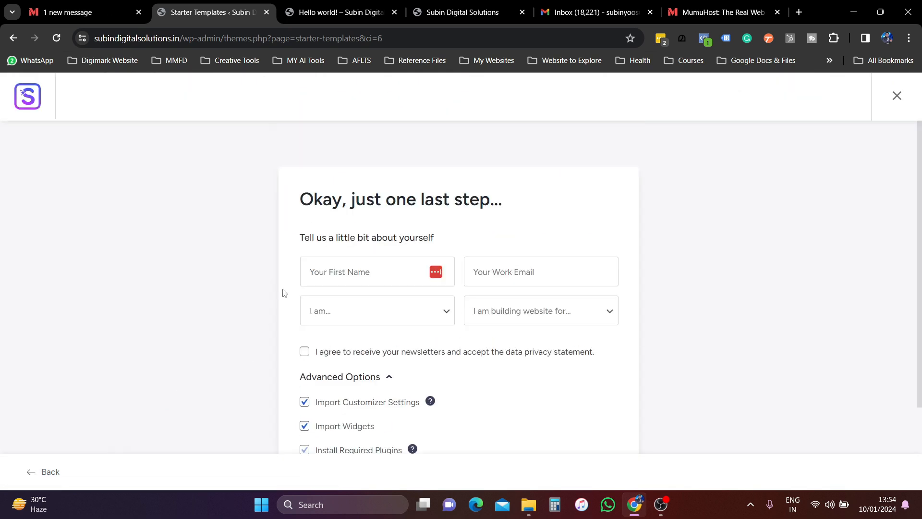
click(345, 279)
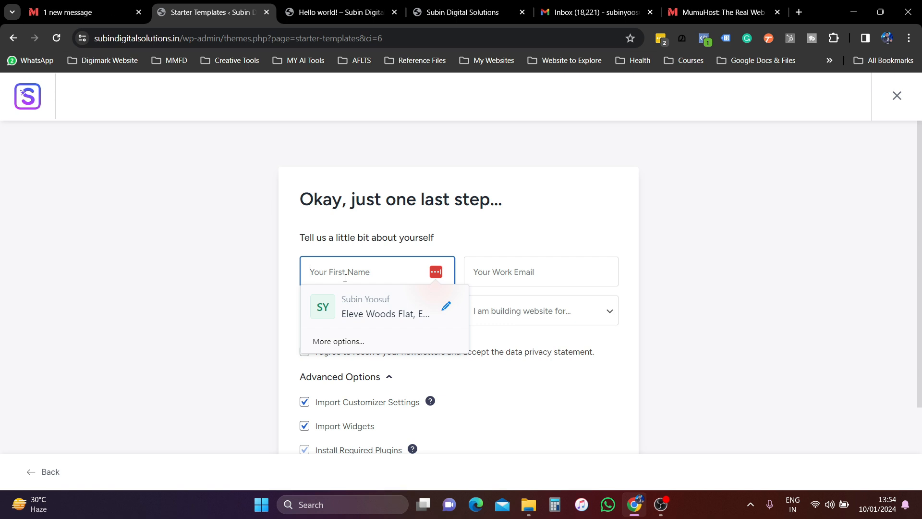
- Enter the first name and the work email address
text(Subin)
key(Tab)
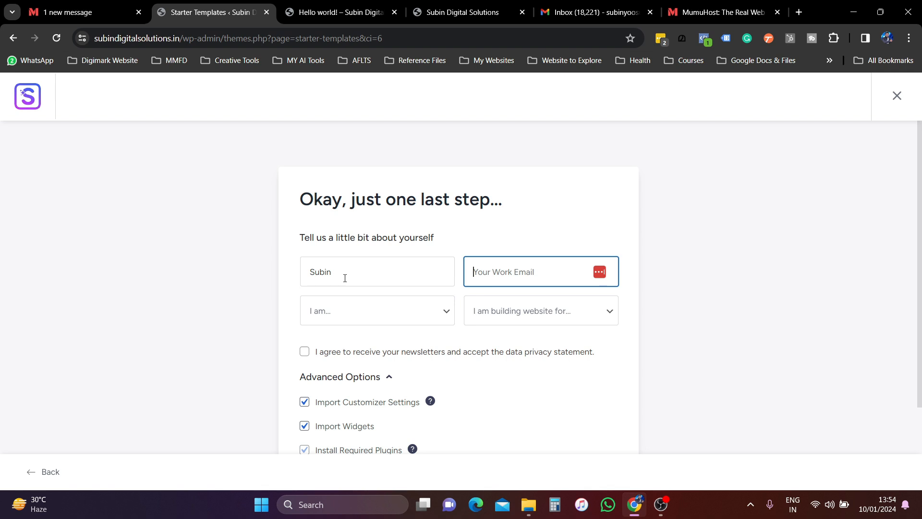
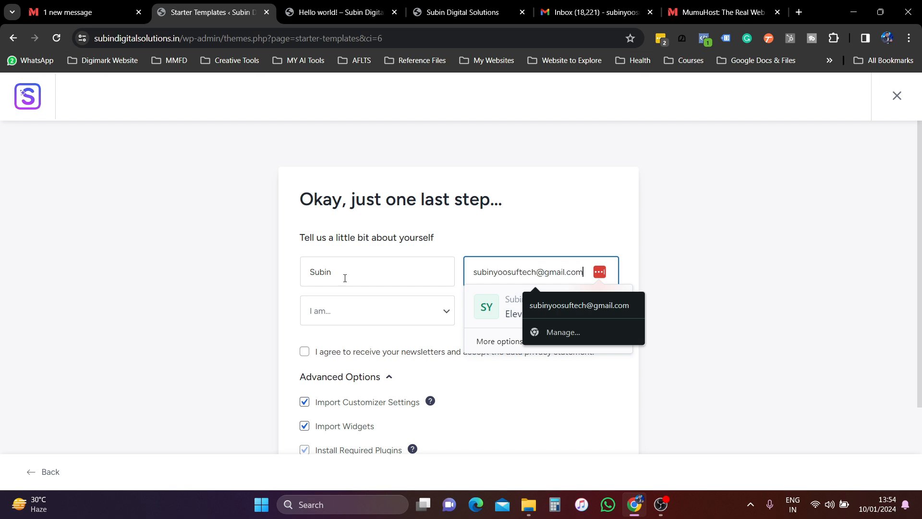
- Set experience level to Expert, building for Myself/My Company, and accept the newsletter terms
click(339, 314)
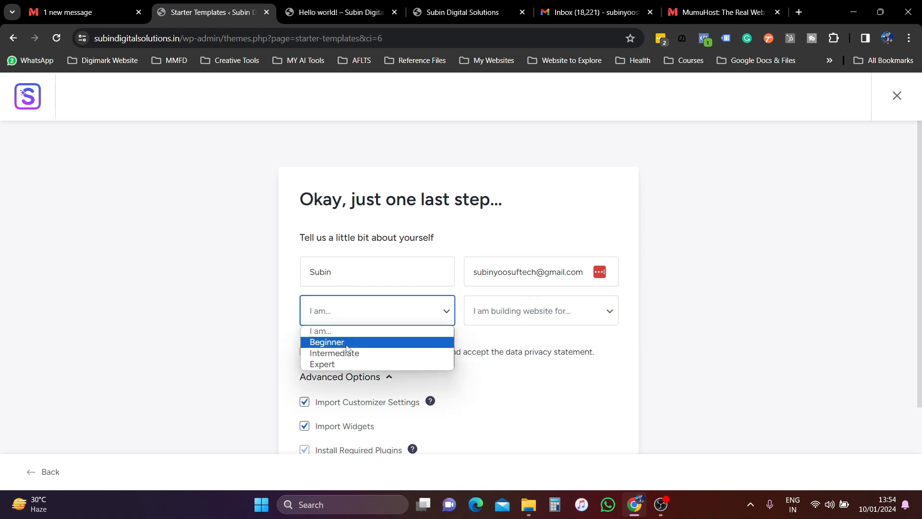
click(347, 343)
click(341, 314)
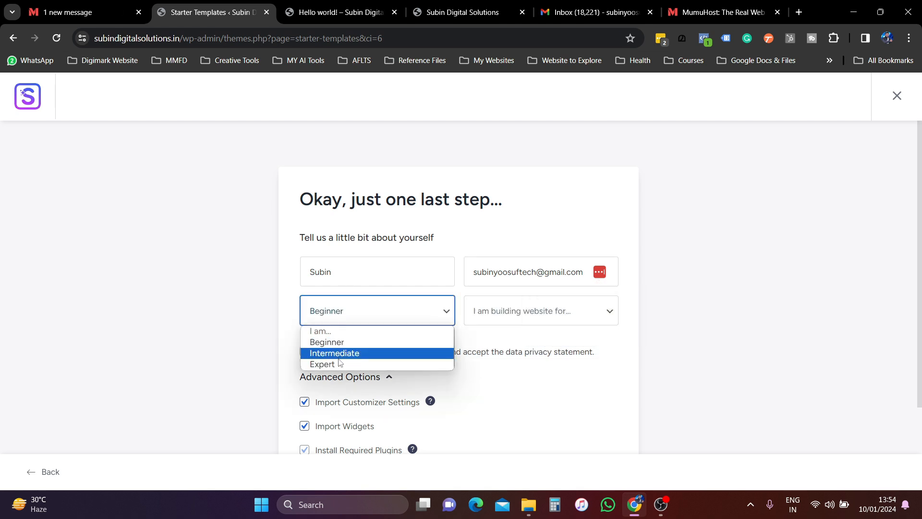
click(339, 364)
click(517, 313)
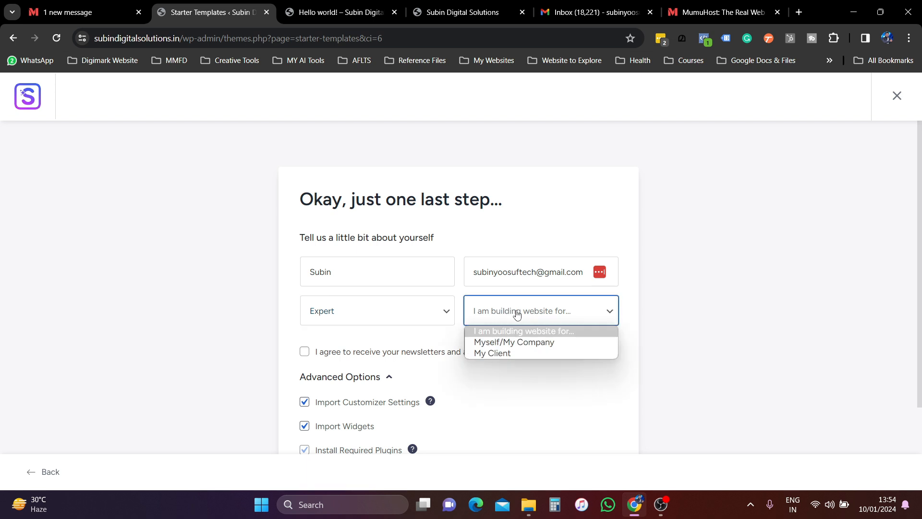
click(517, 343)
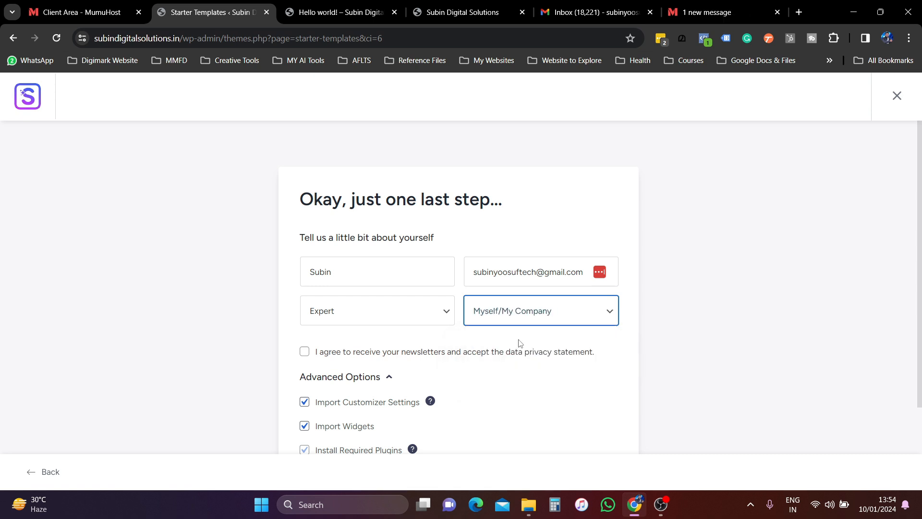
click(305, 356)
scroll(377, 347, down, 3)
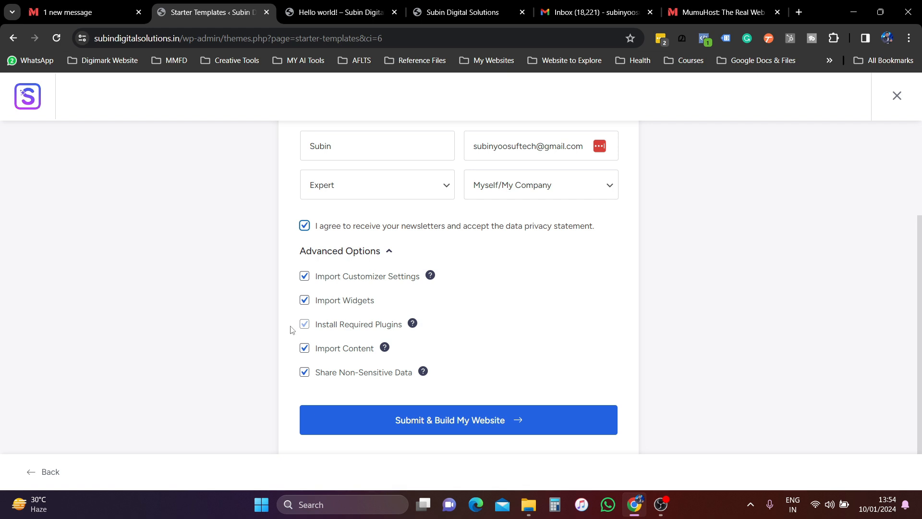
- Submit the details, let the template import reach 100%, and open the finished site live
scroll(290, 330, up, 3)
scroll(255, 269, down, 3)
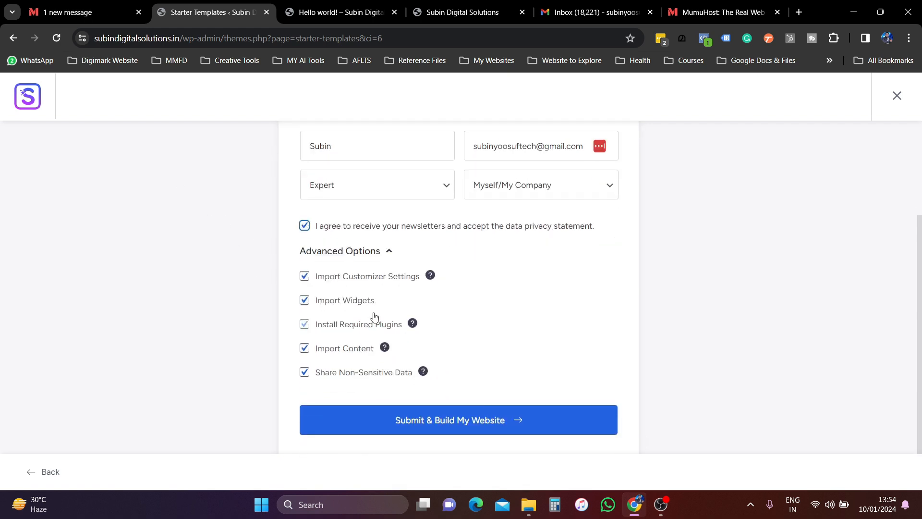
click(514, 423)
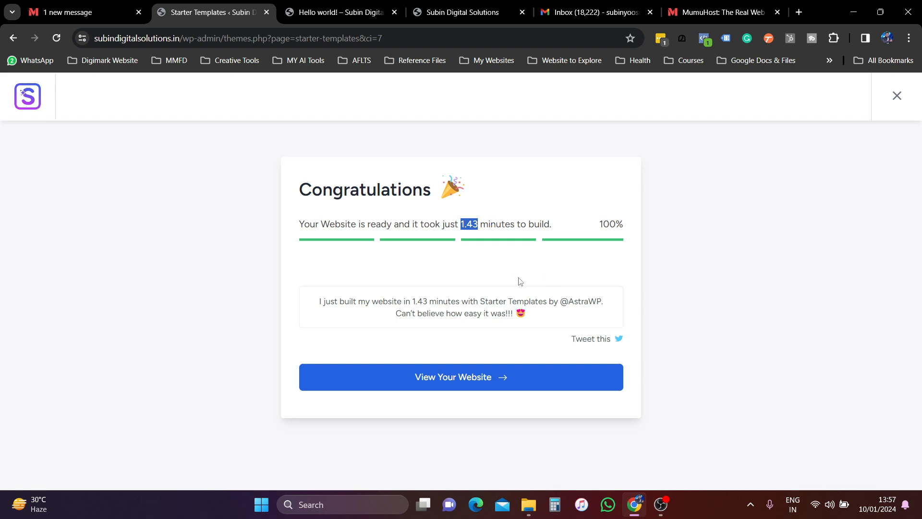
click(493, 378)
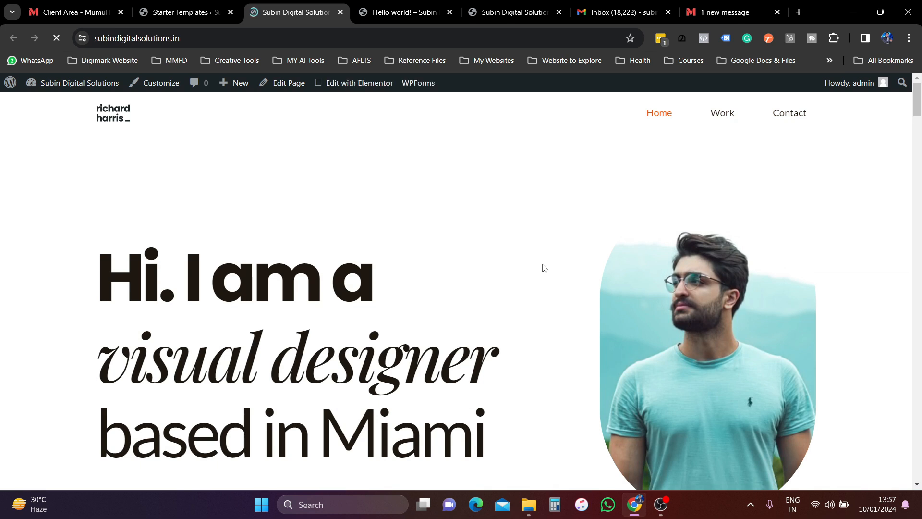
- Scroll the live homepage to the footer, highlight the site name, then open the Work page
scroll(371, 218, down, 15)
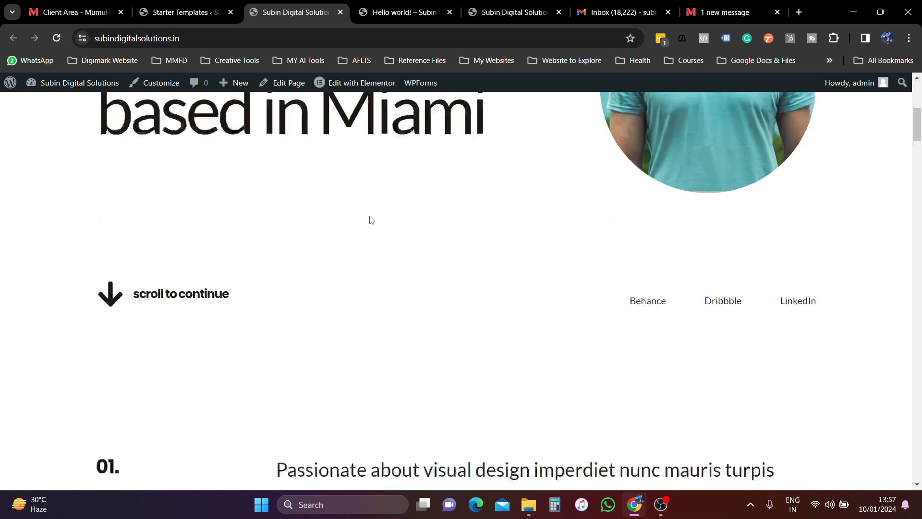
scroll(371, 221, down, 15)
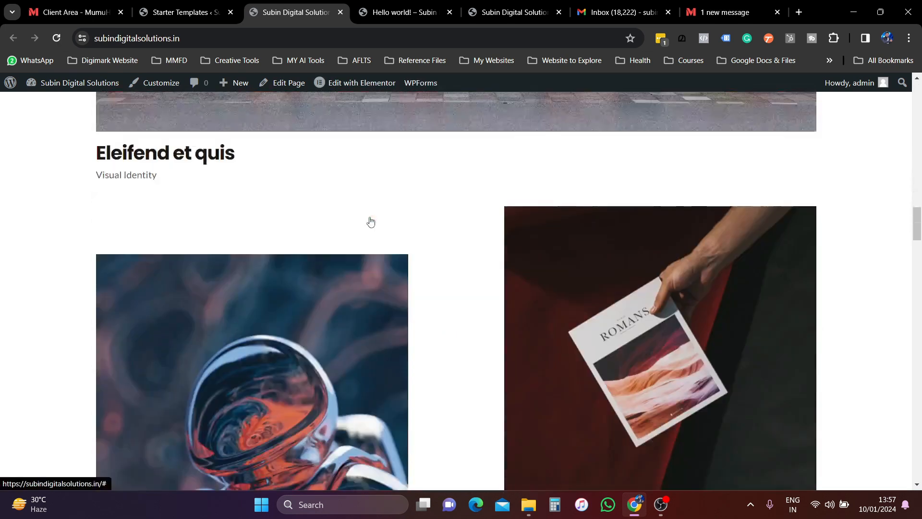
scroll(370, 222, down, 20)
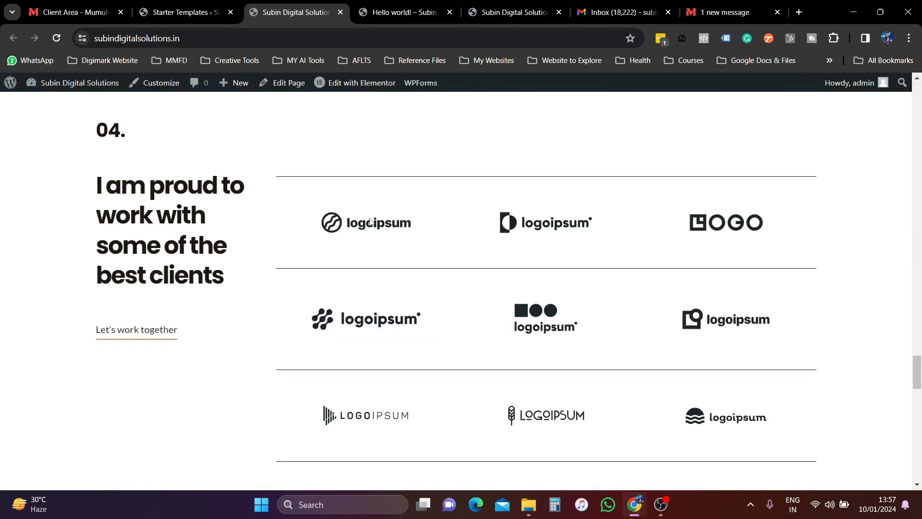
scroll(371, 224, down, 5)
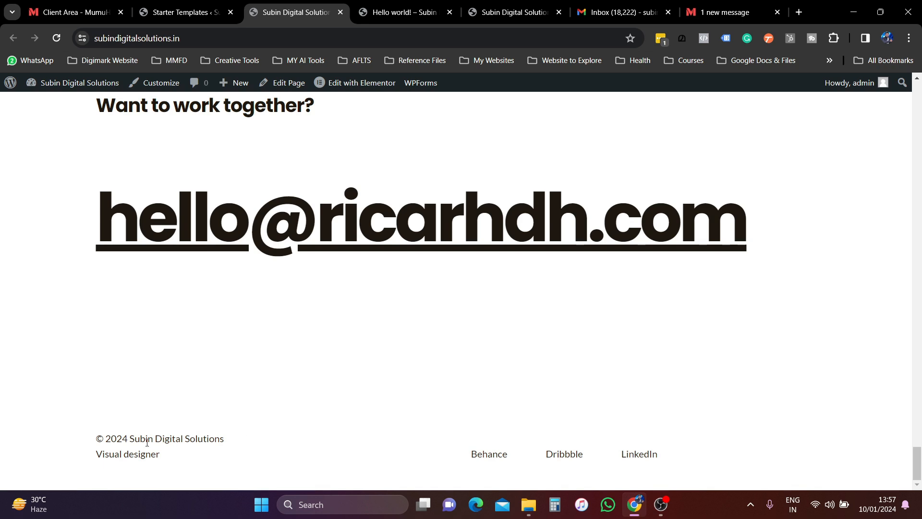
drag(133, 439, 244, 442)
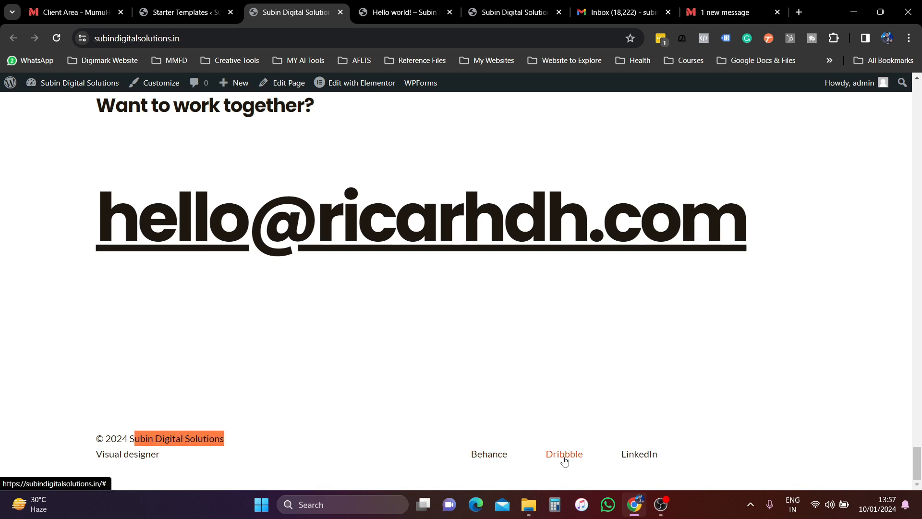
scroll(547, 444, up, 20)
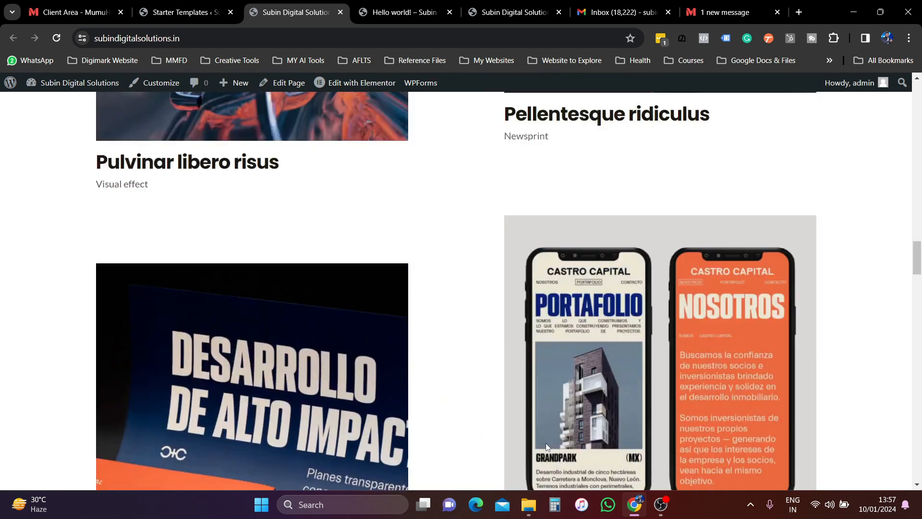
scroll(547, 447, up, 15)
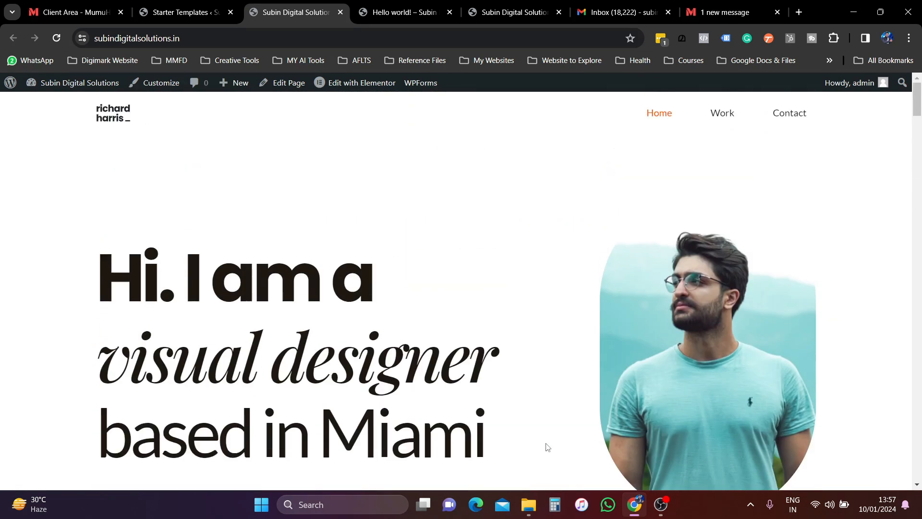
click(720, 115)
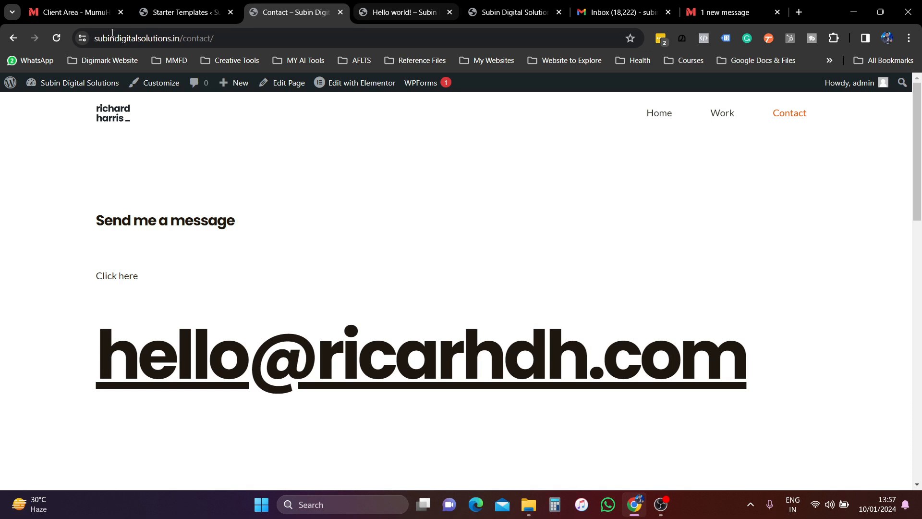
- Dismiss the Starter Templates rating request on the Dashboard
mouse_move(72, 83)
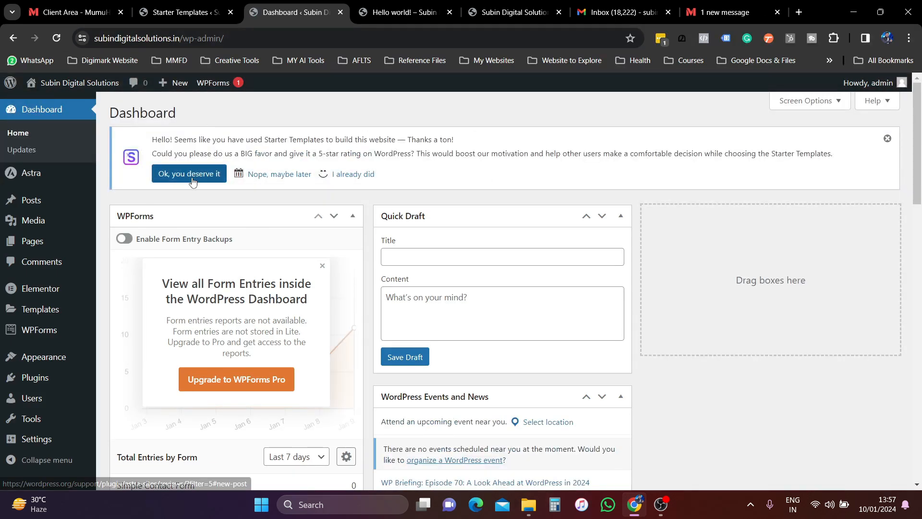
click(262, 178)
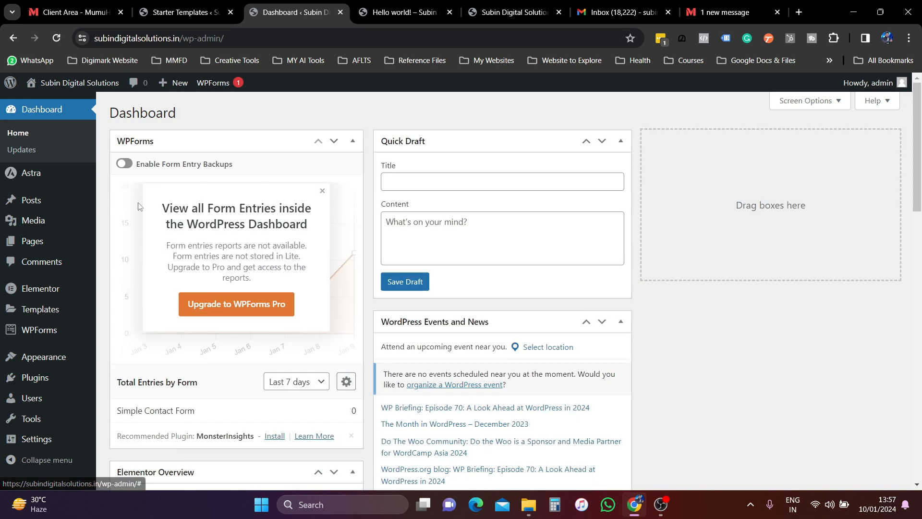
scroll(58, 223, down, 3)
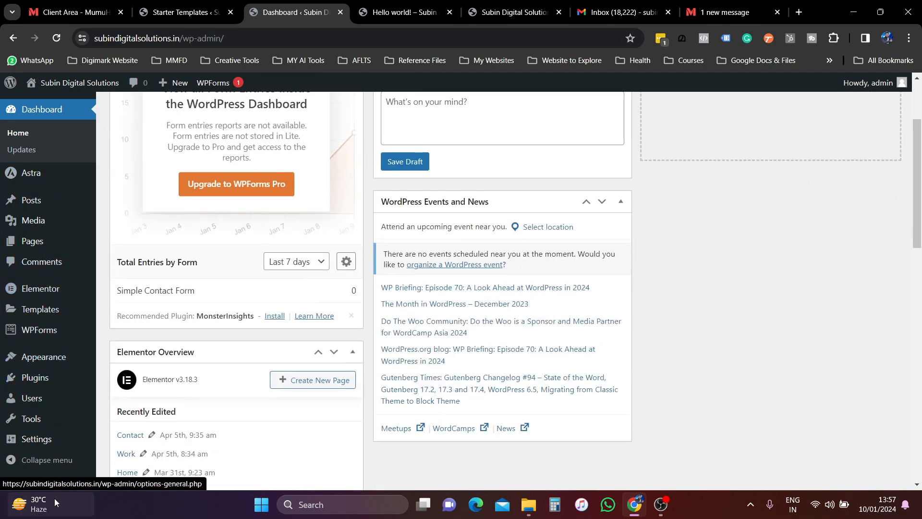
- Review the All Posts list and then the All Pages list
mouse_move(34, 384)
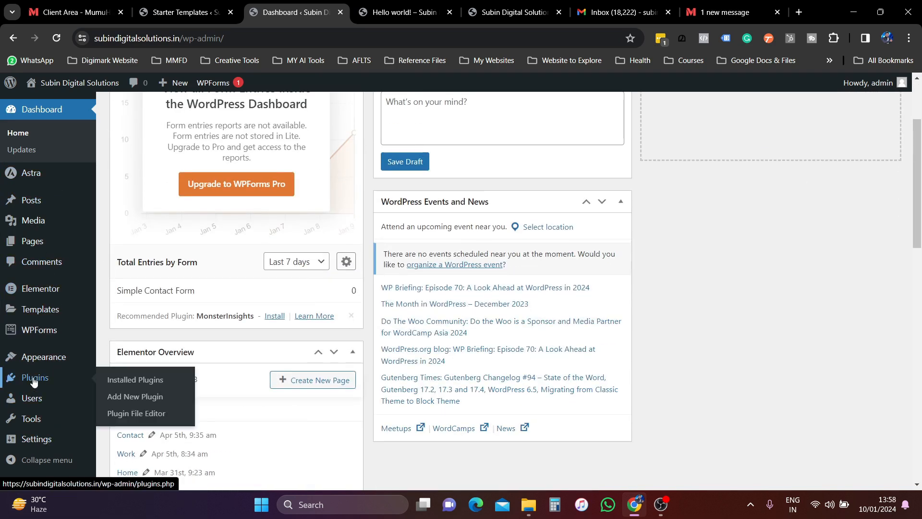
mouse_move(33, 299)
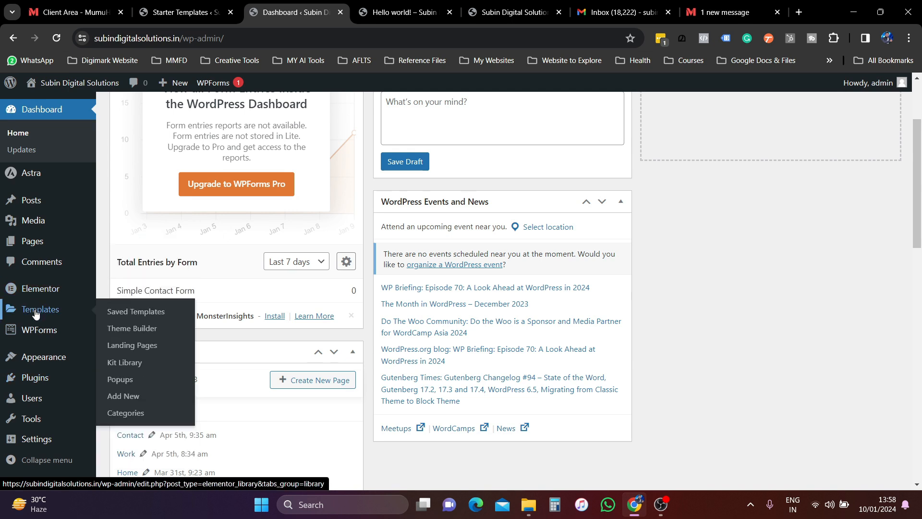
mouse_move(38, 181)
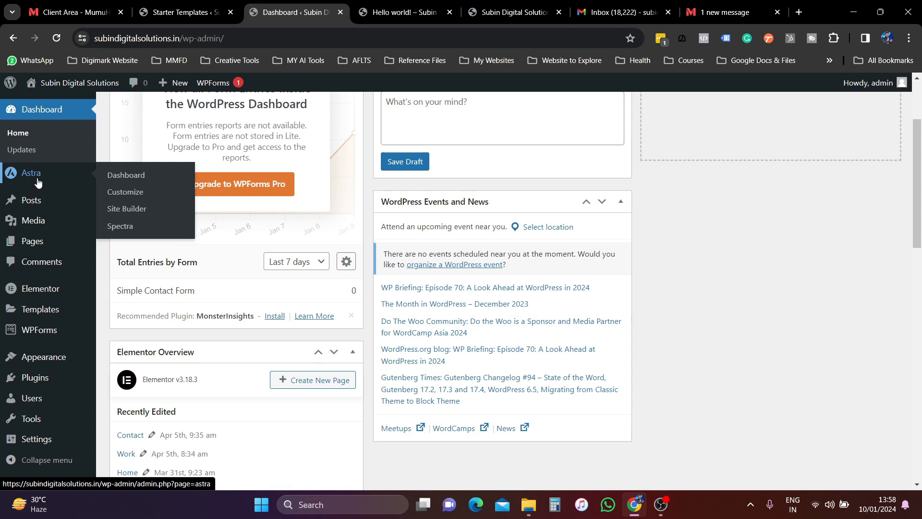
mouse_move(35, 201)
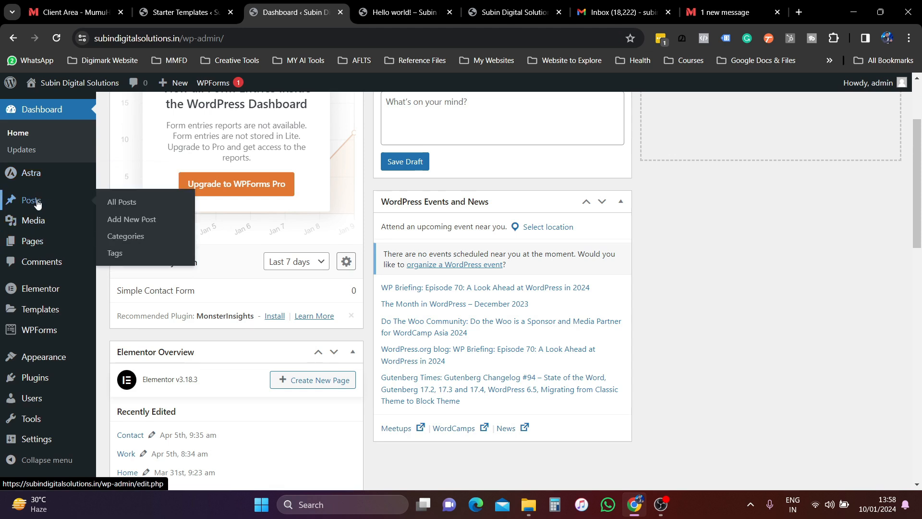
click(124, 202)
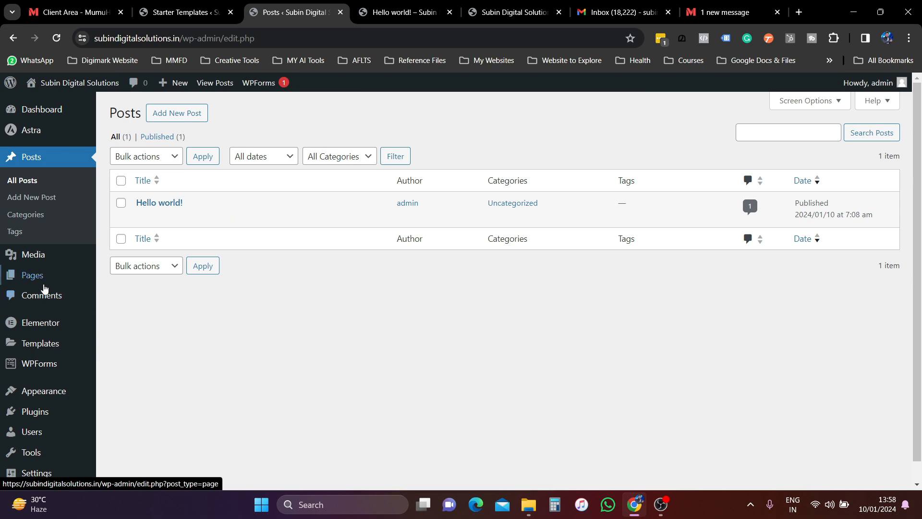
mouse_move(32, 275)
click(126, 283)
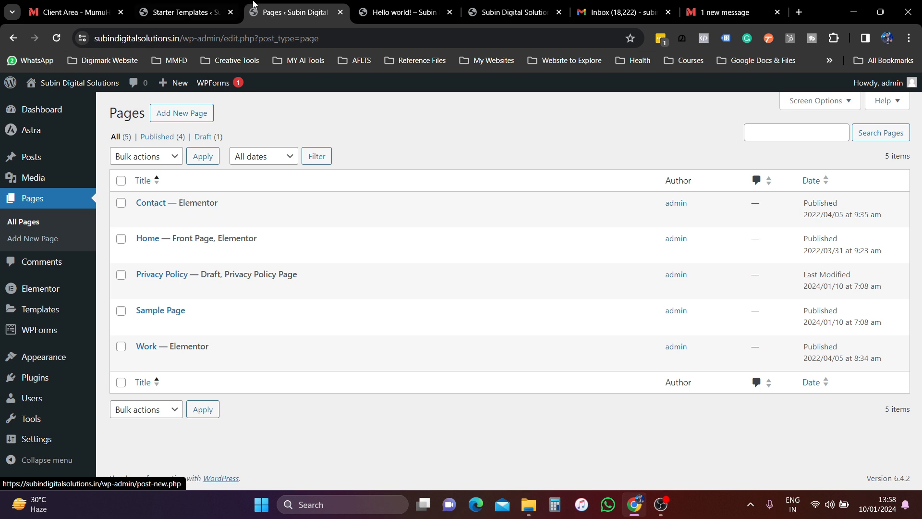
- Check the other open tabs, then visit the live site from the admin bar
click(391, 11)
click(318, 11)
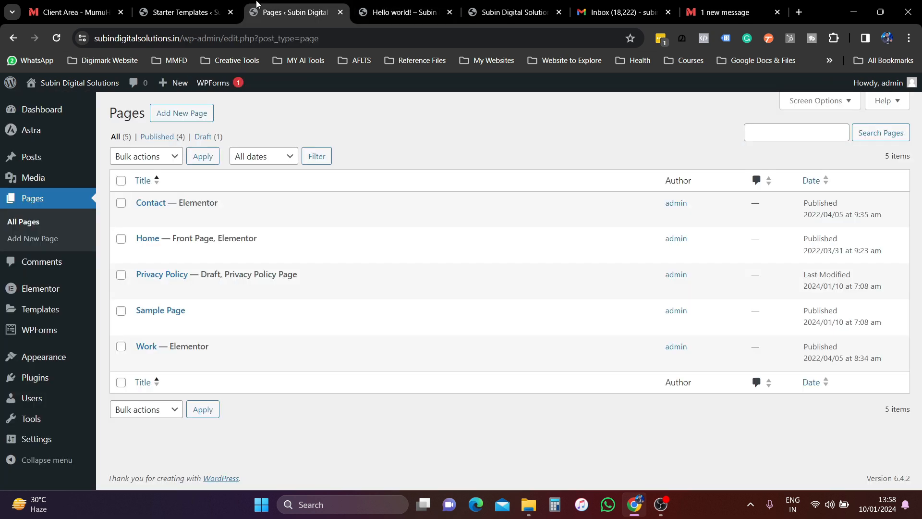
click(192, 11)
click(298, 12)
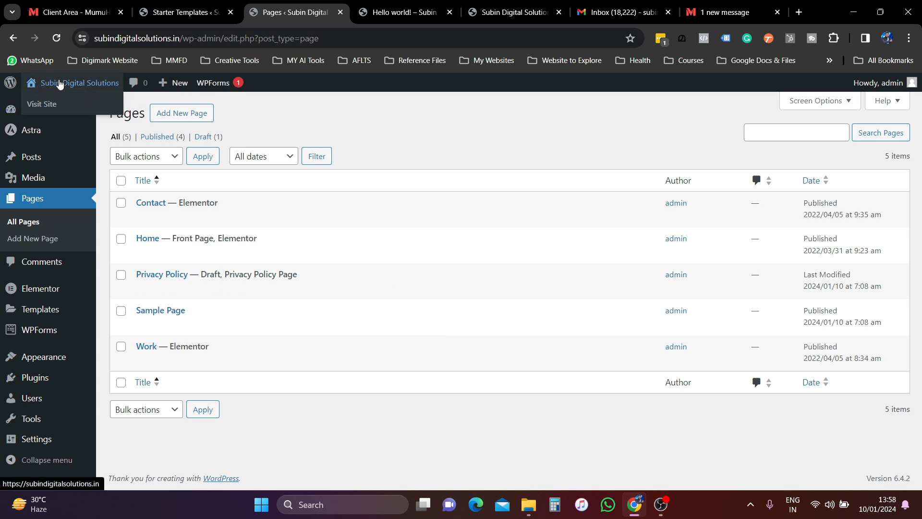
click(67, 107)
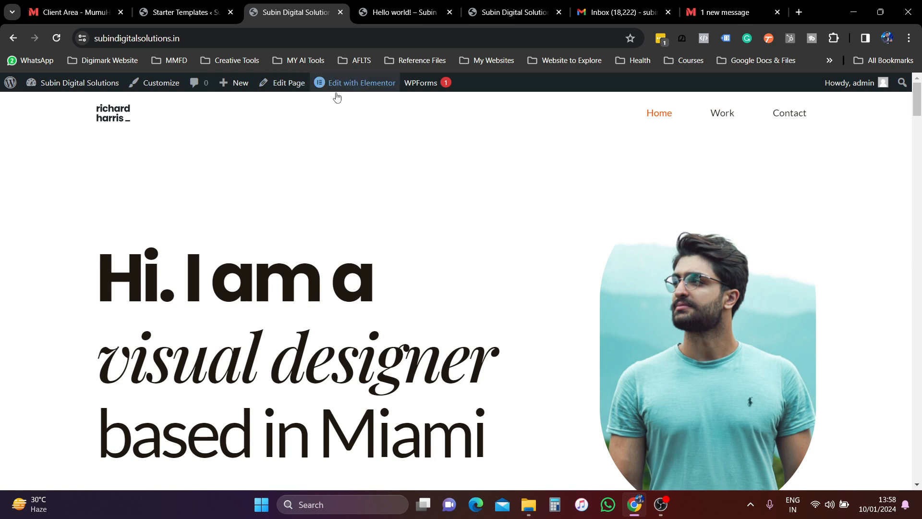
mouse_move(360, 90)
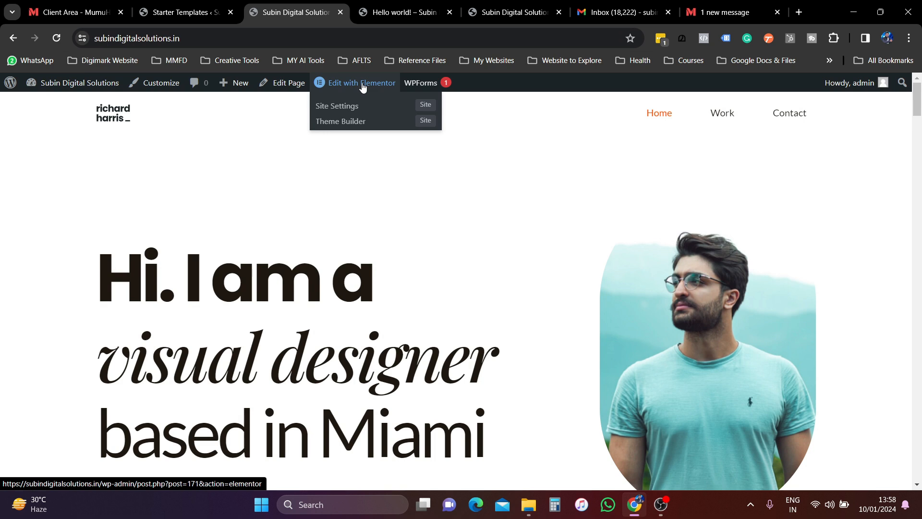
- Open the Home page in Elementor and select the 'Hi. I am' hero heading
click(363, 84)
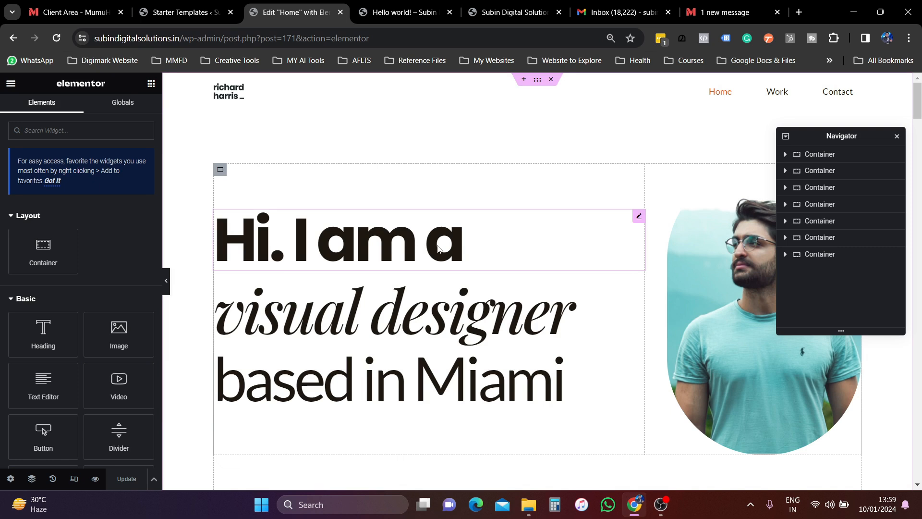
click(454, 252)
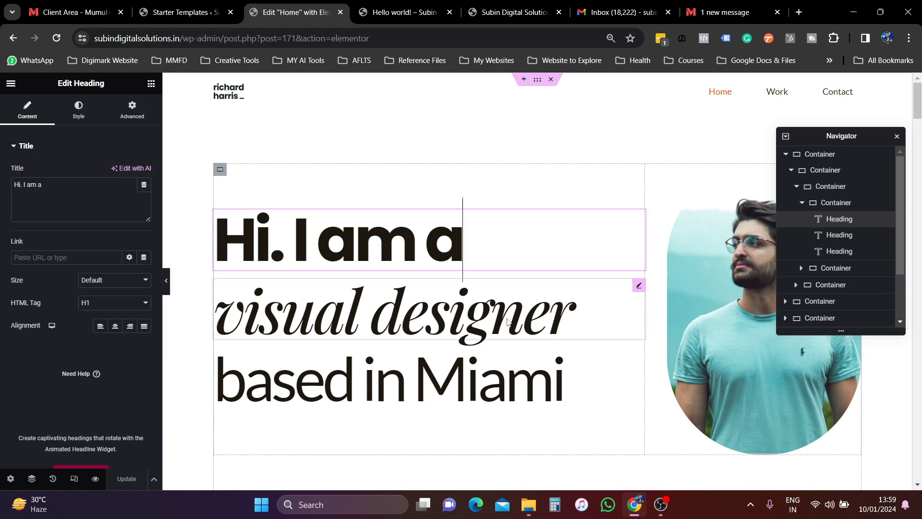
- Change 'visual designer' to 'digital marketer' in the hero heading
click(590, 320)
key(BackSpace)
key(BackSpace)
key(BackSpace)
key(BackSpace)
key(BackSpace)
key(BackSpace)
key(BackSpace)
key(BackSpace)
key(BackSpace)
key(BackSpace)
key(BackSpace)
key(BackSpace)
key(BackSpace)
key(BackSpace)
key(BackSpace)
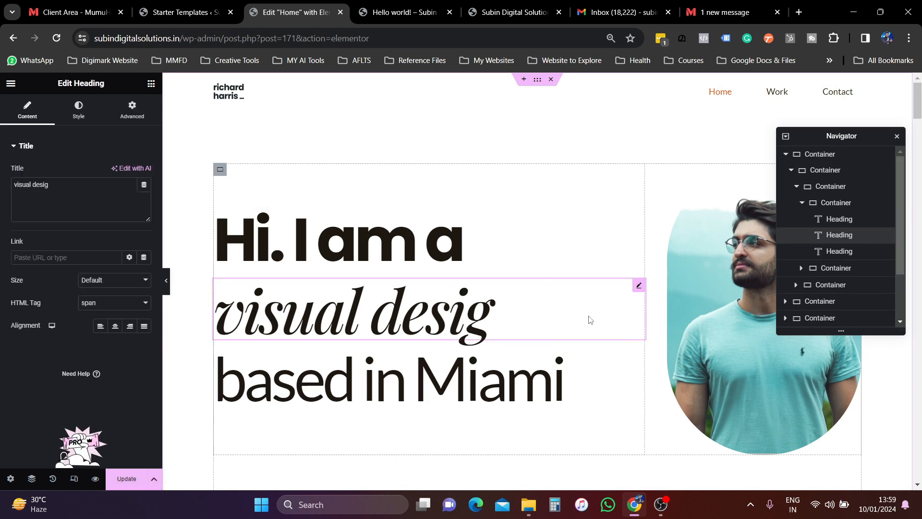
text(digital)
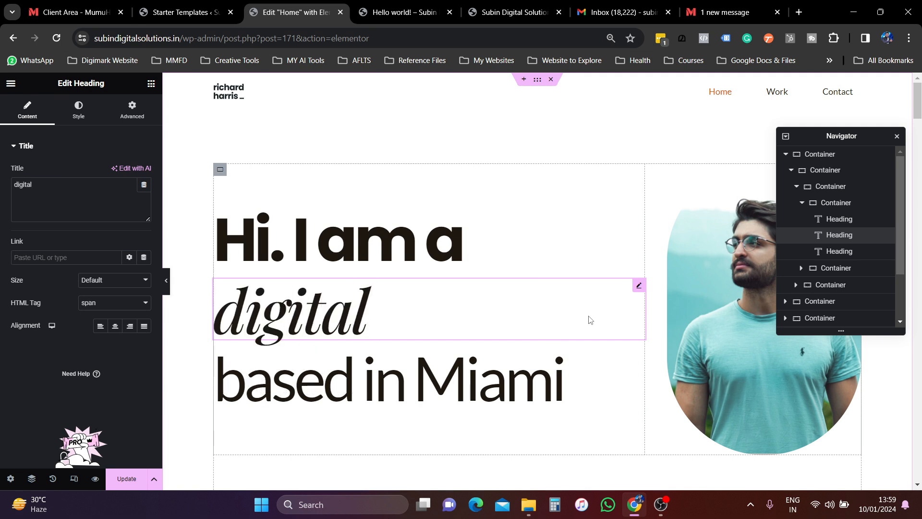
text( marketer)
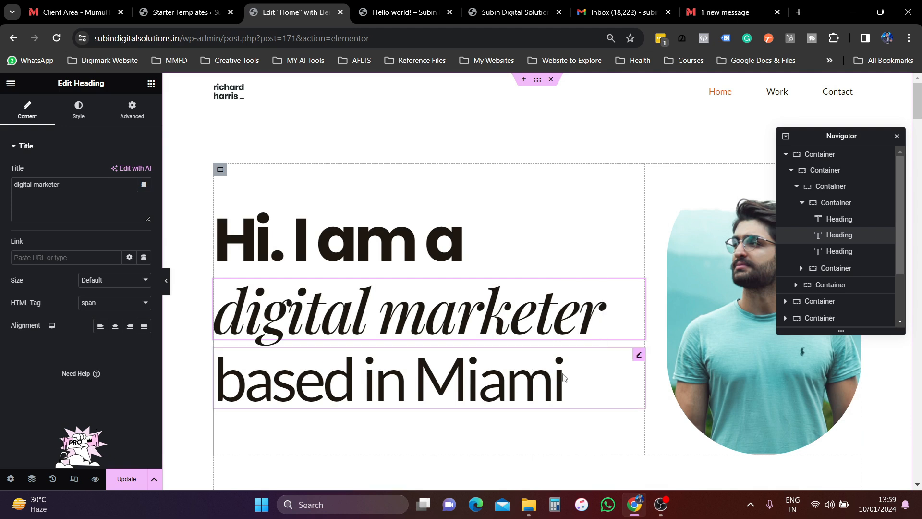
- Replace 'Miami' with 'Kochi' in the hero heading, then select the portrait photo
click(564, 378)
key(BackSpace)
key(BackSpace)
key(BackSpace)
key(BackSpace)
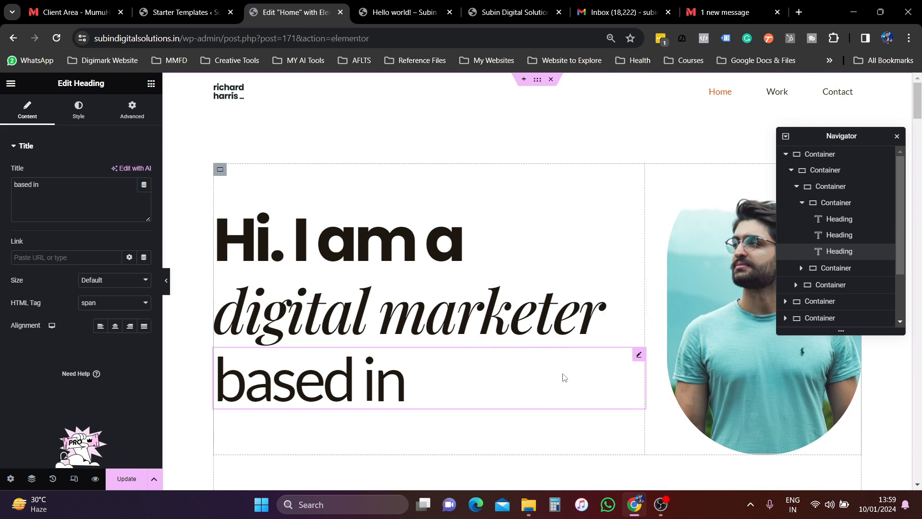
text(KOch)
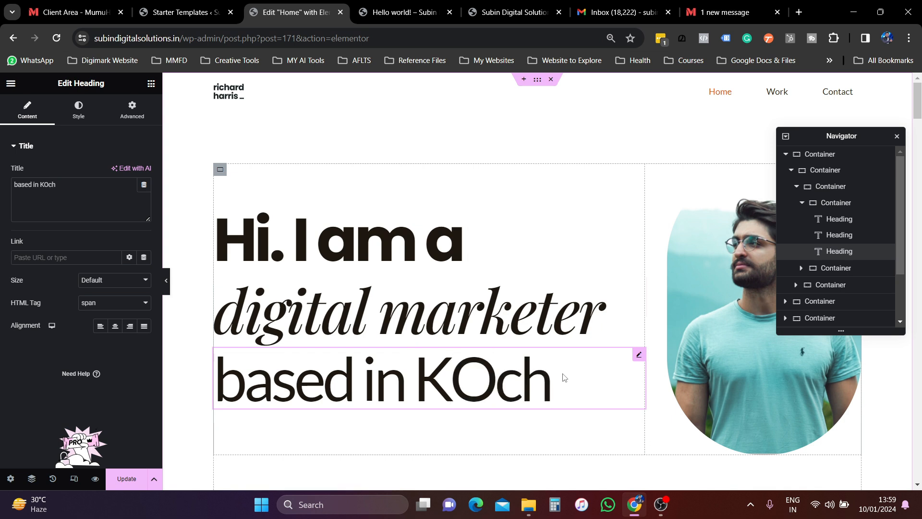
key(BackSpace)
key(BackSpace)
key(BackSpace)
text(O)
key(BackSpace)
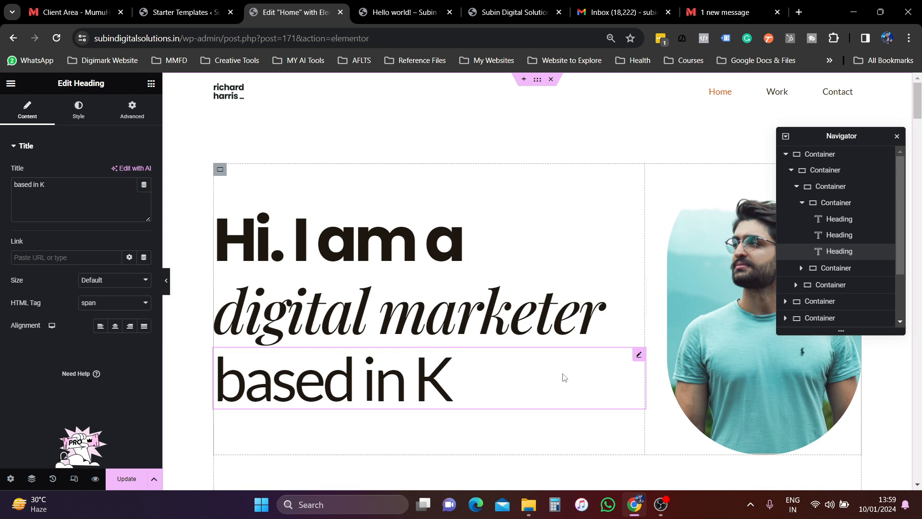
text(och)
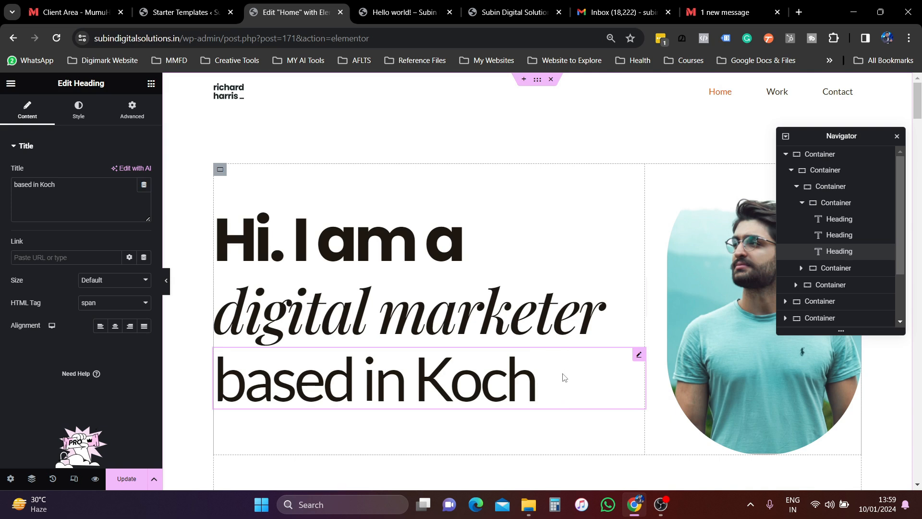
text(oi)
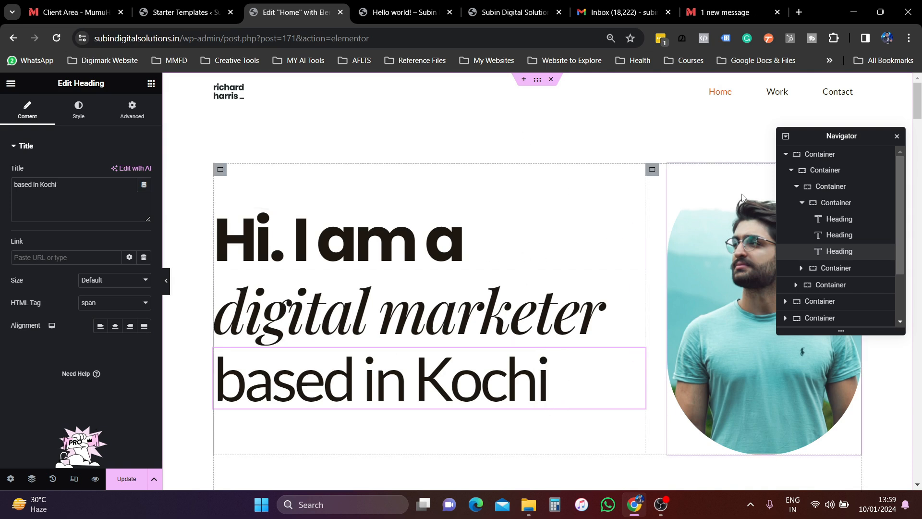
click(897, 139)
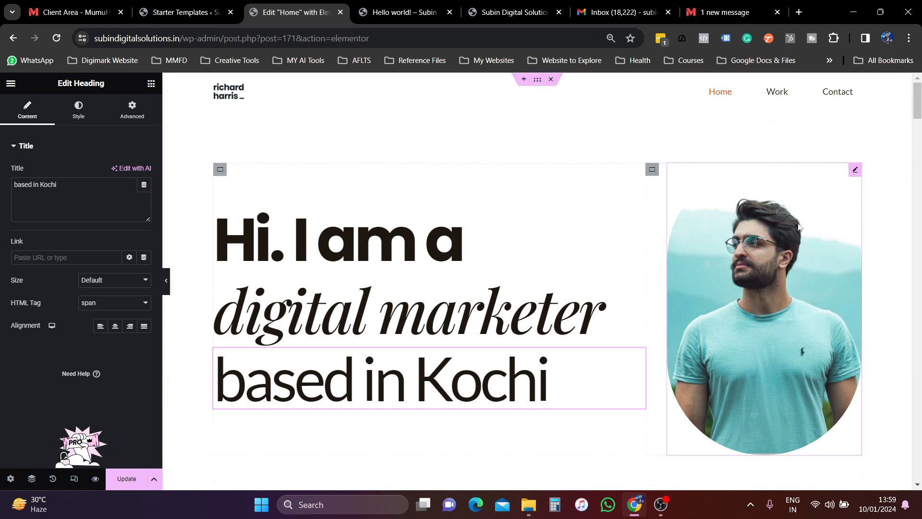
click(765, 273)
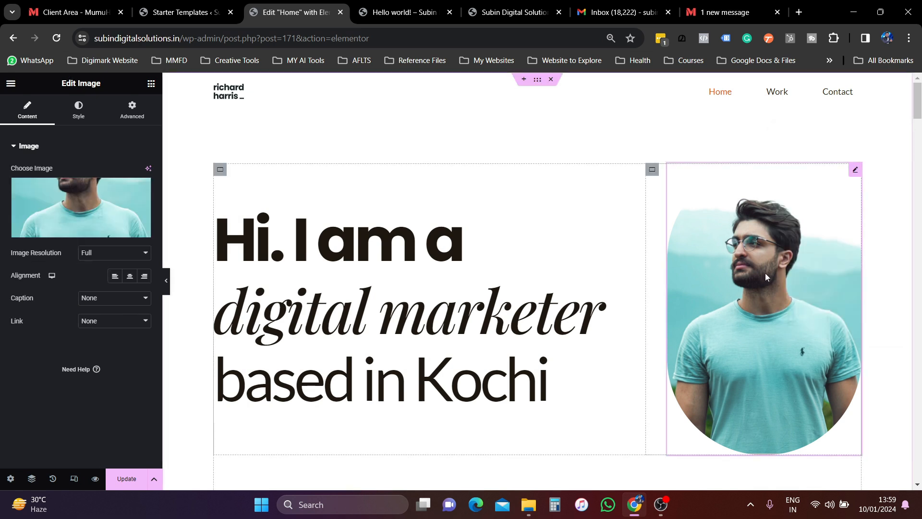
click(87, 230)
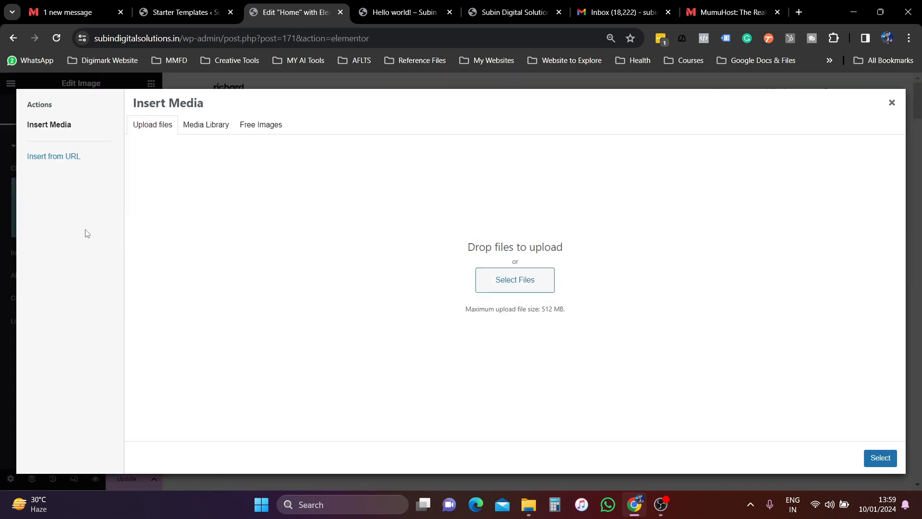
click(506, 283)
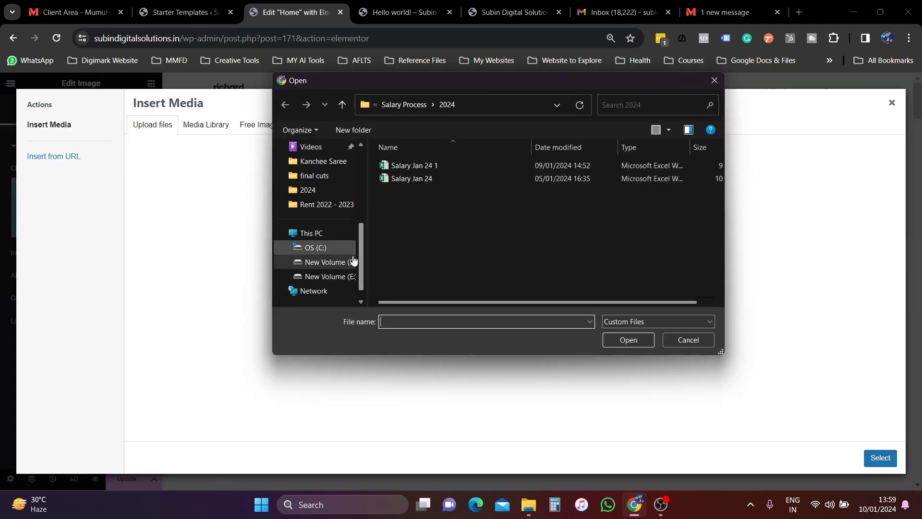
click(318, 262)
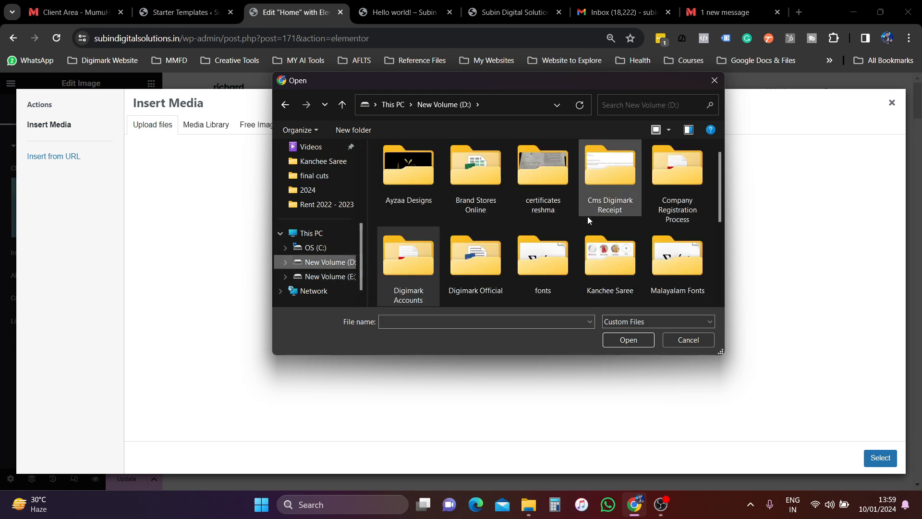
scroll(587, 216, down, 5)
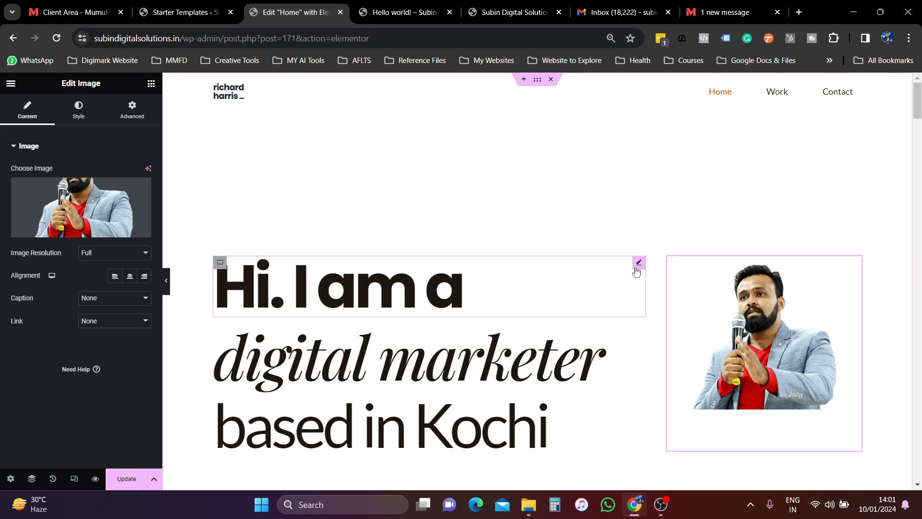
scroll(595, 336, down, 3)
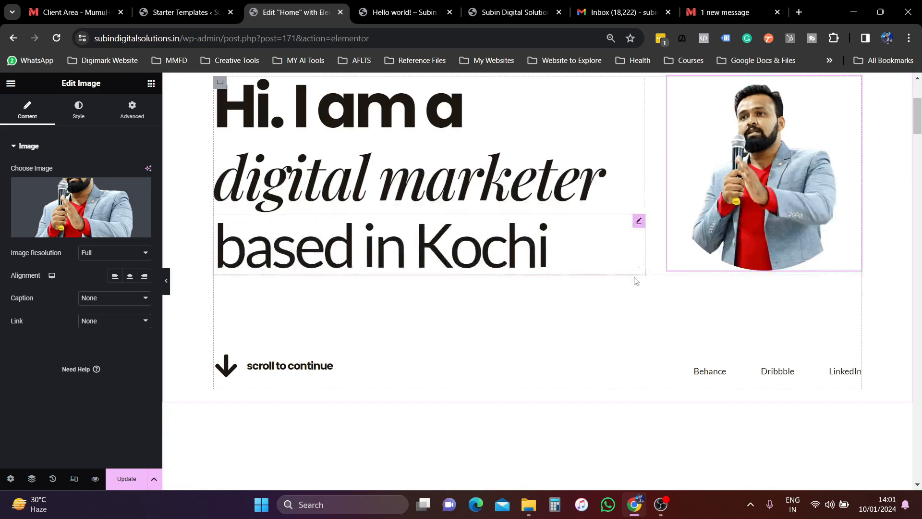
scroll(624, 288, up, 1)
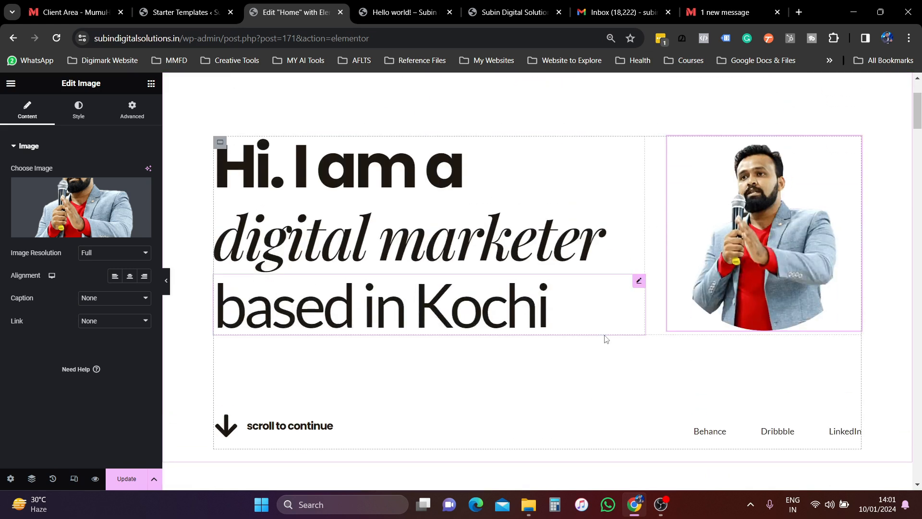
scroll(604, 339, up, 3)
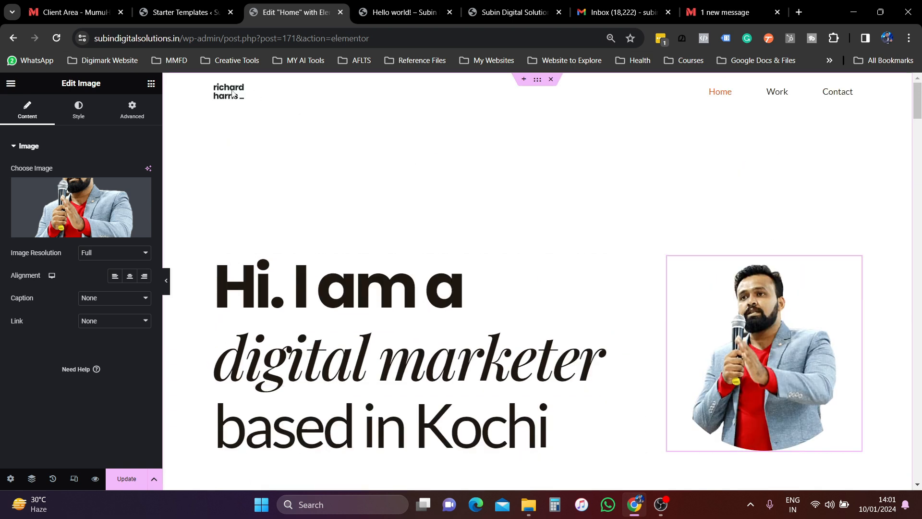
scroll(601, 221, down, 4)
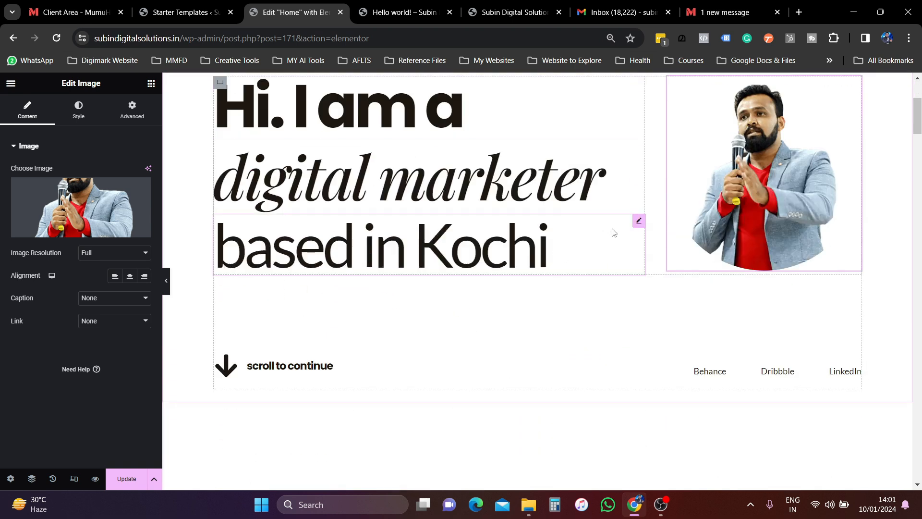
scroll(576, 307, down, 6)
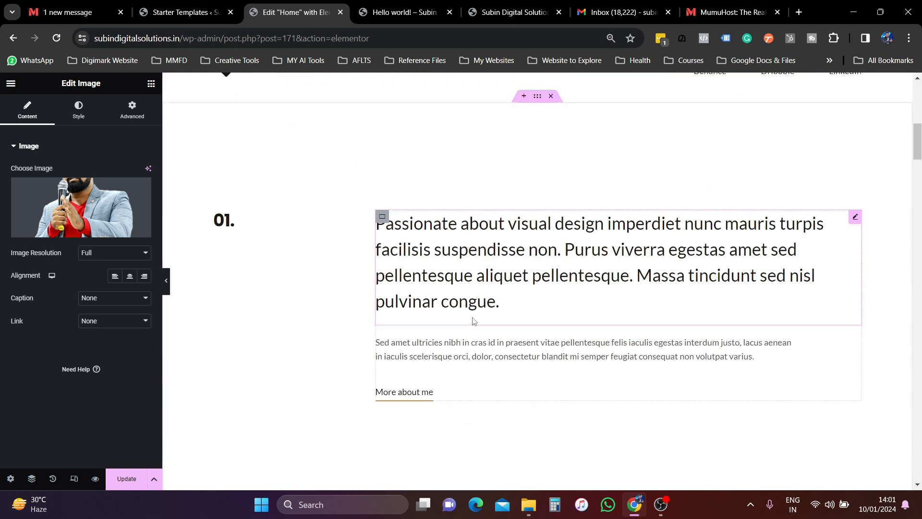
click(453, 260)
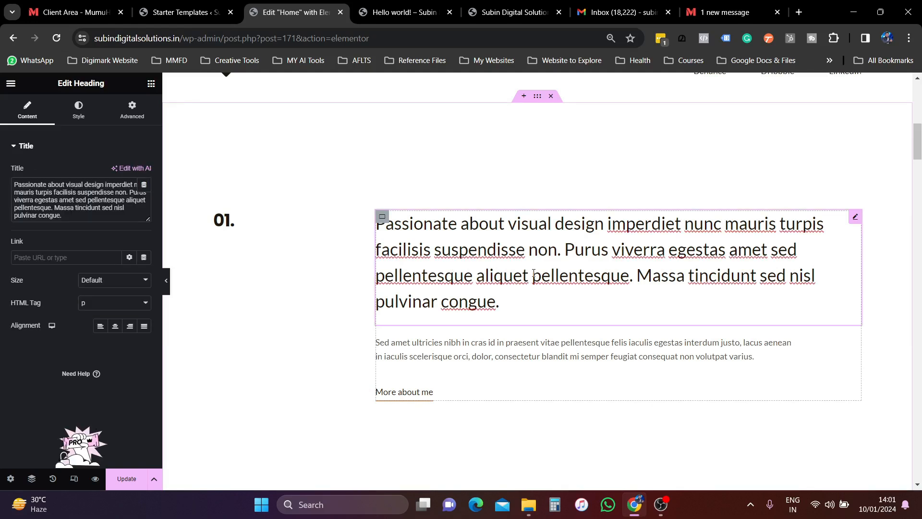
click(124, 169)
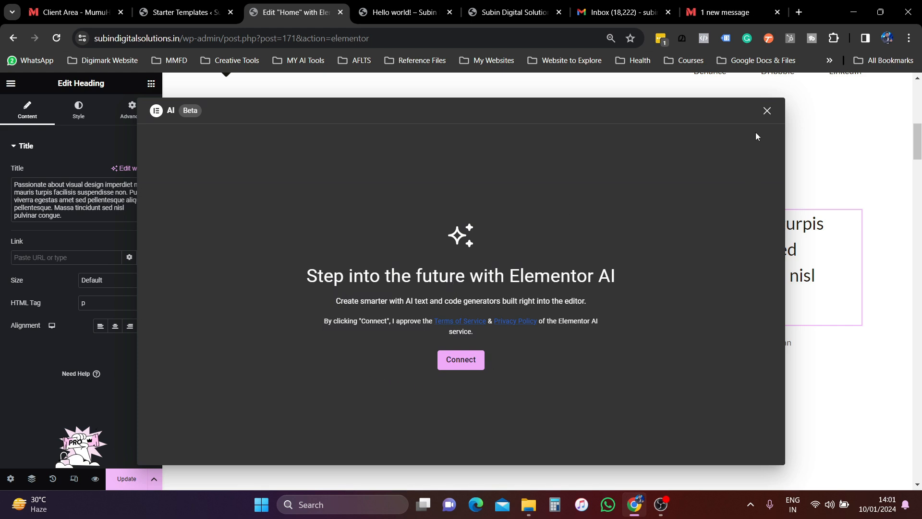
click(766, 112)
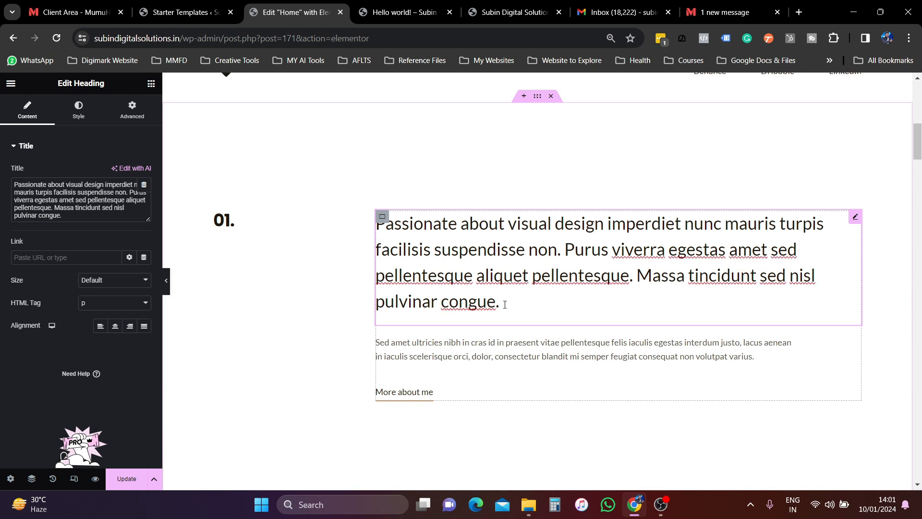
scroll(505, 304, down, 15)
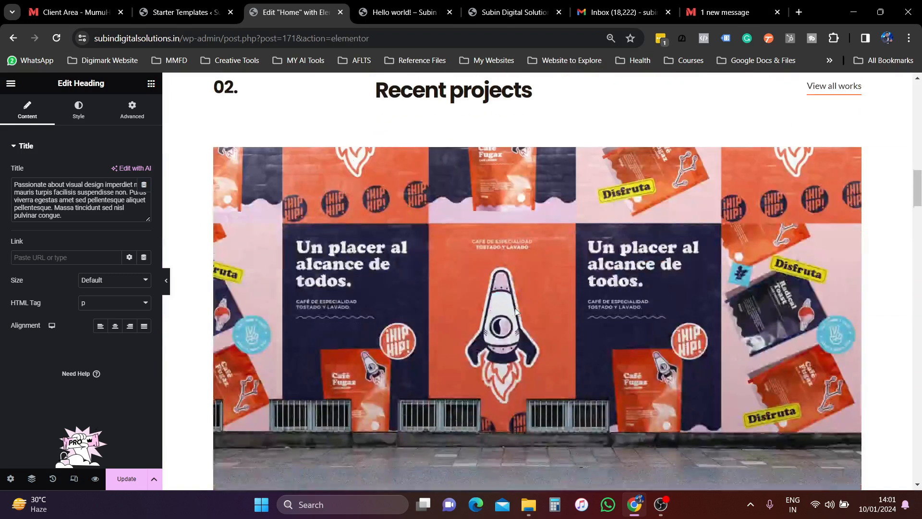
scroll(528, 288, up, 3)
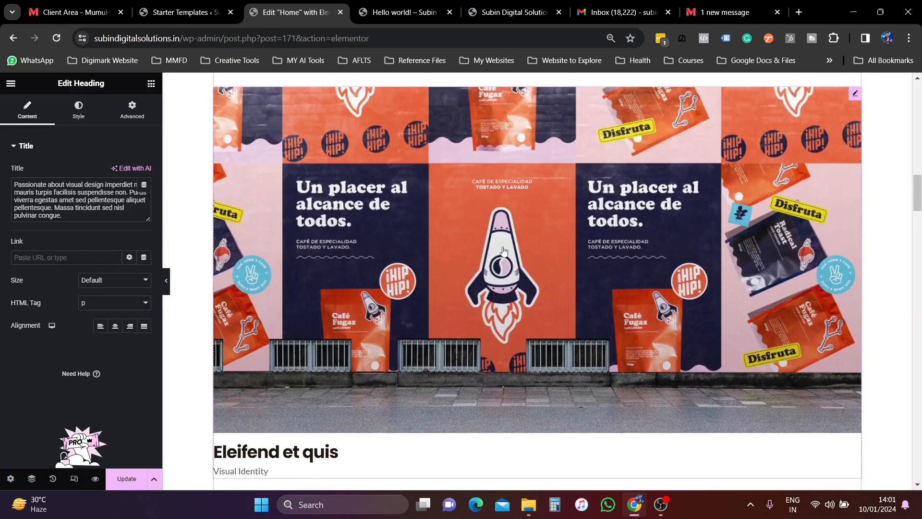
click(418, 235)
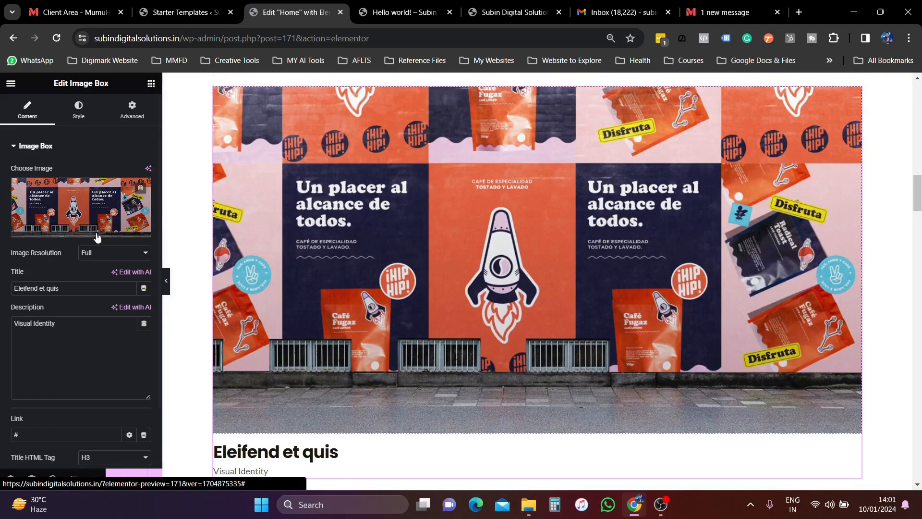
scroll(481, 286, down, 15)
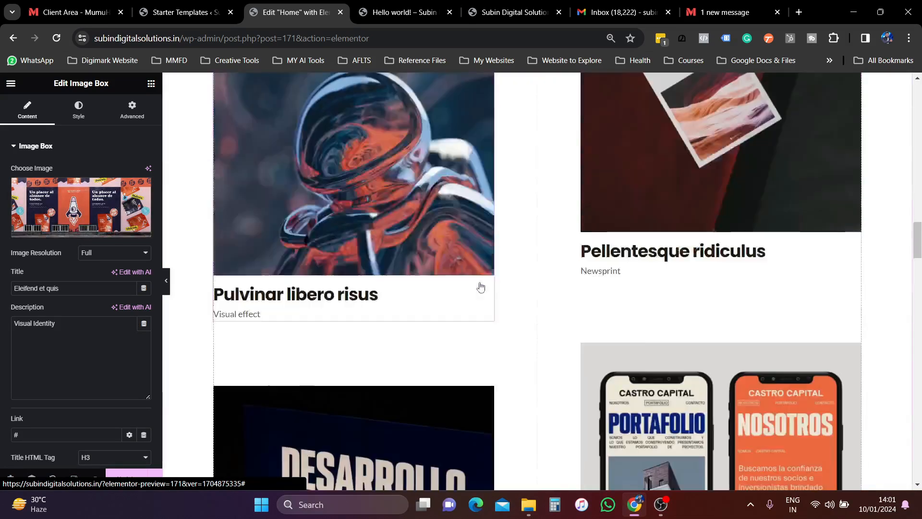
scroll(480, 286, down, 4)
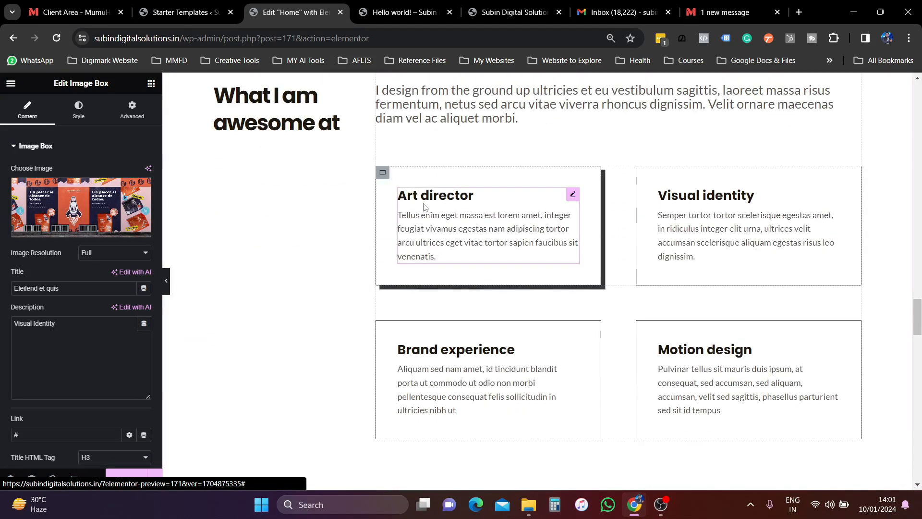
scroll(476, 289, down, 5)
scroll(456, 293, down, 5)
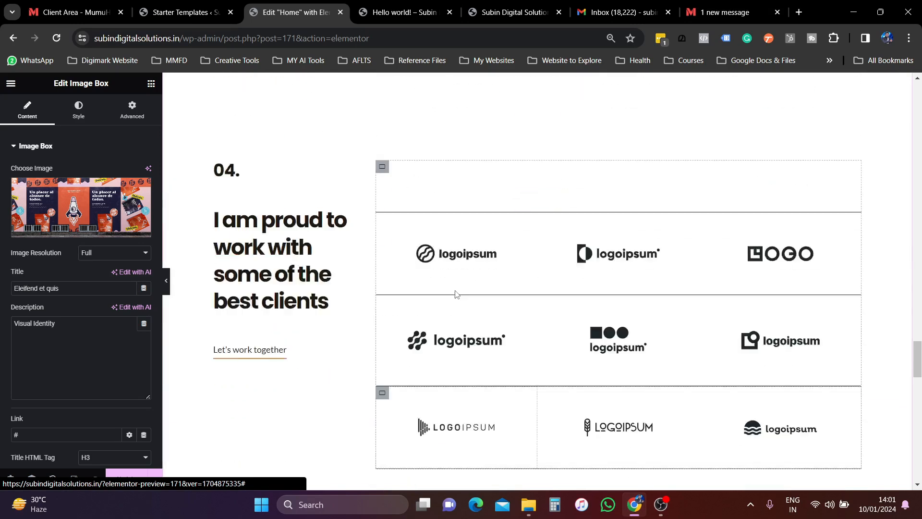
scroll(538, 249, up, 4)
scroll(533, 288, down, 1)
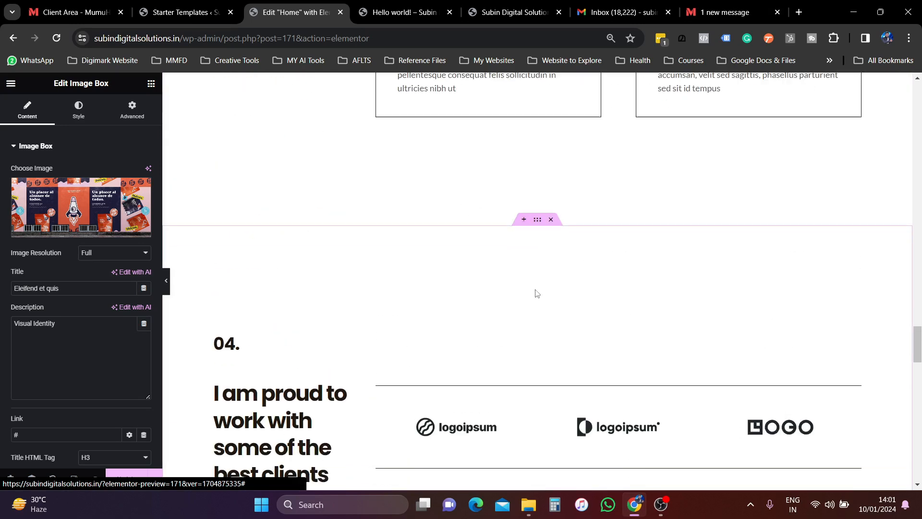
scroll(535, 291, up, 3)
scroll(504, 336, down, 6)
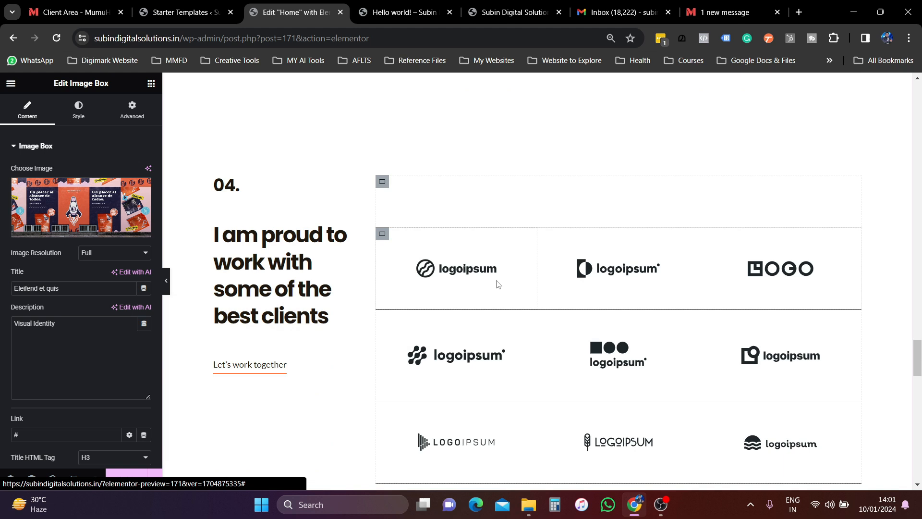
scroll(497, 290, up, 3)
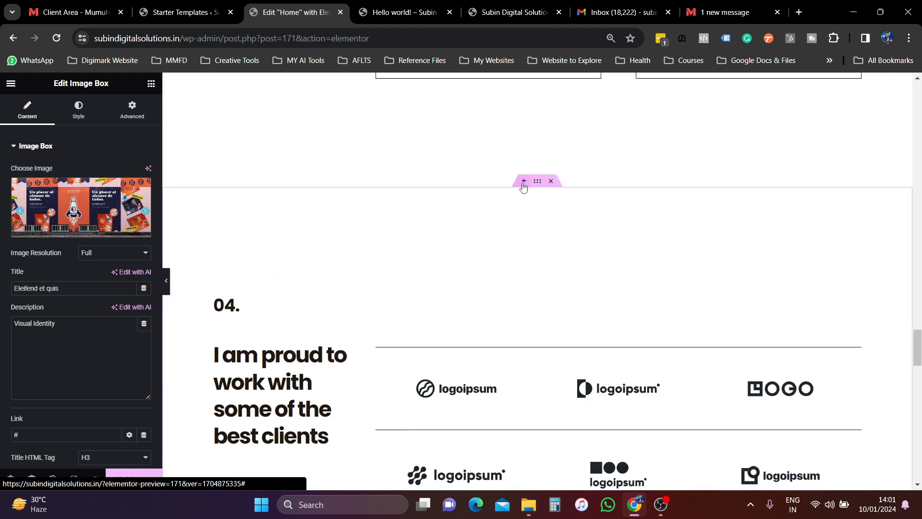
- Insert an empty four-column container directly above the 04 clients section
click(524, 183)
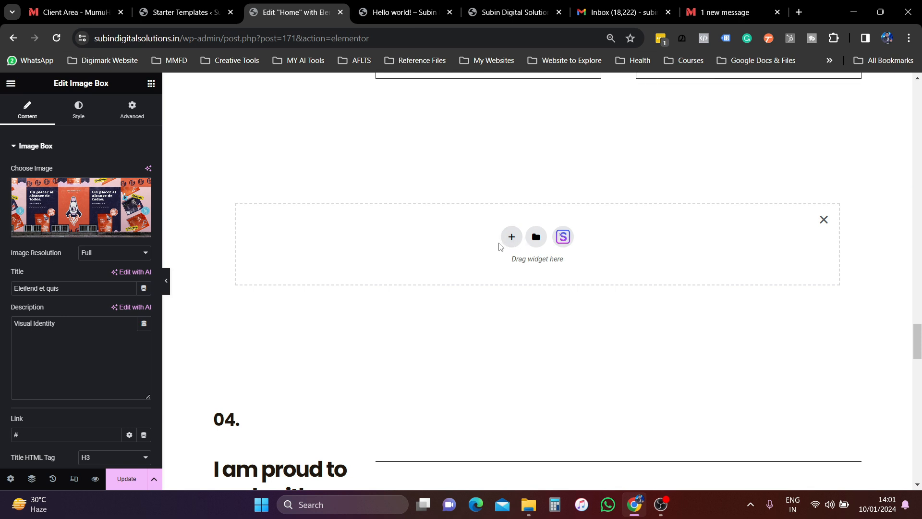
click(511, 237)
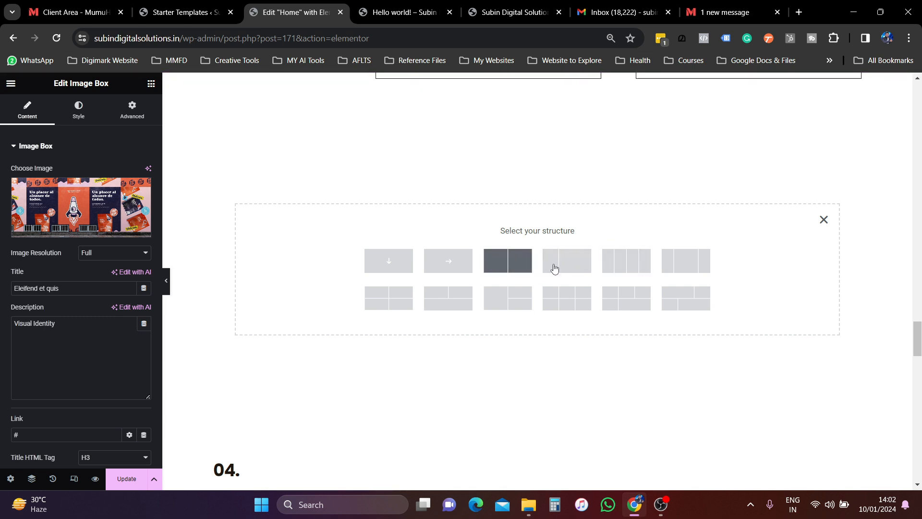
click(634, 268)
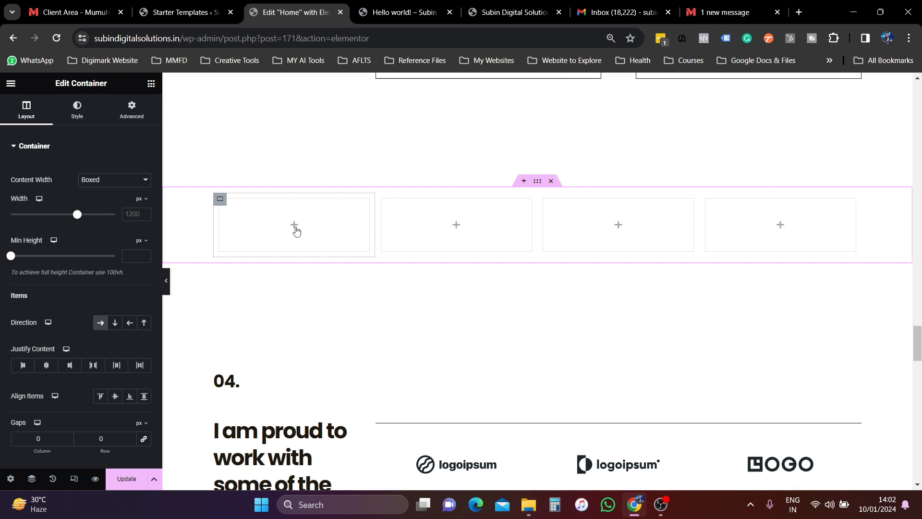
click(295, 226)
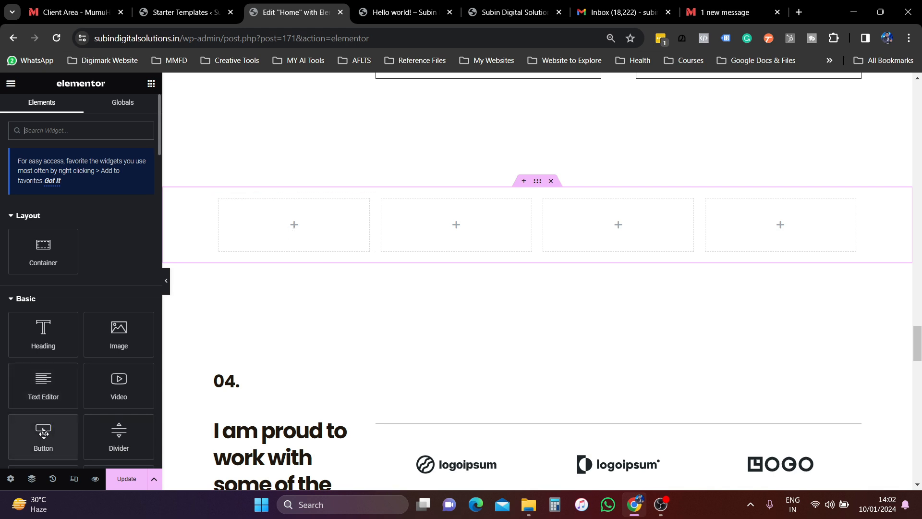
- Add a star Icon widget into the first column of the new container
scroll(43, 433, down, 4)
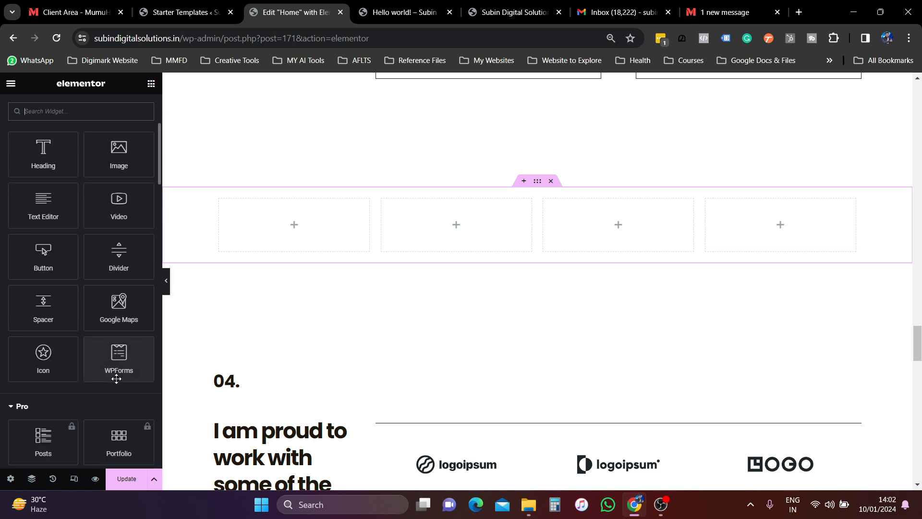
scroll(86, 312, up, 4)
scroll(82, 370, down, 3)
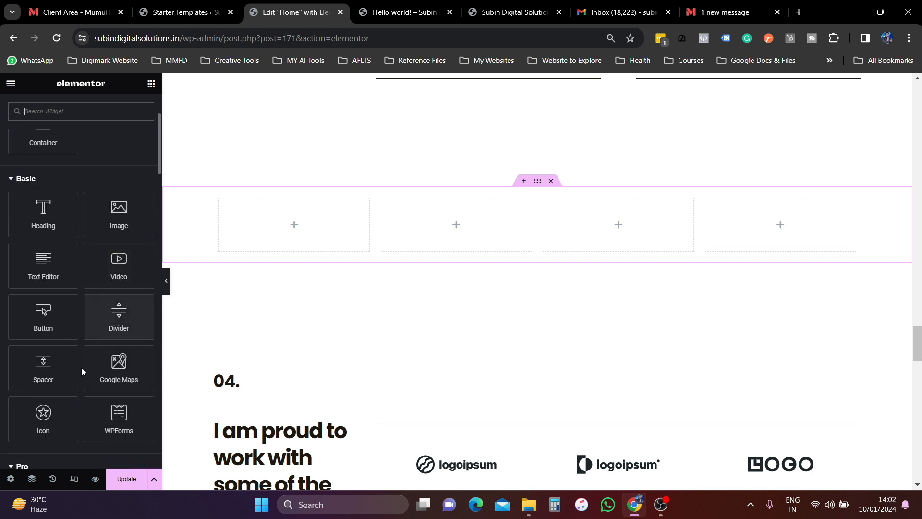
click(51, 419)
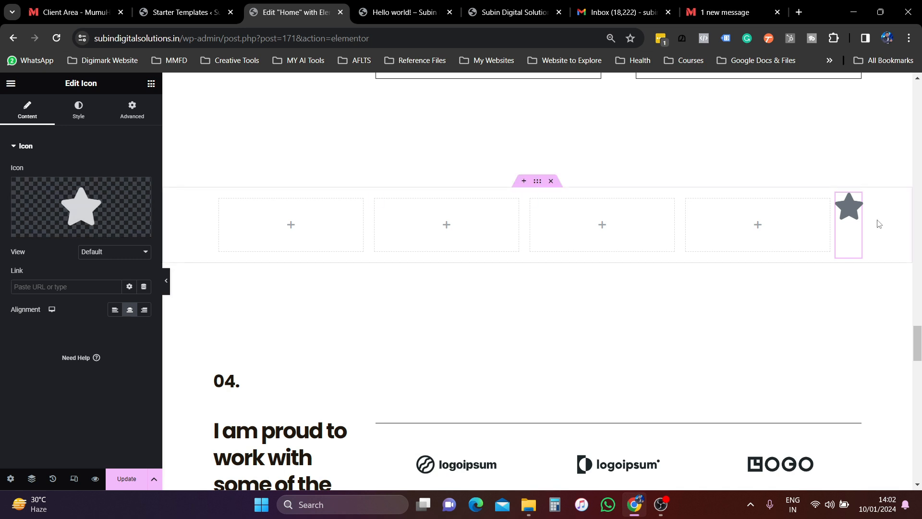
drag(849, 213, 294, 227)
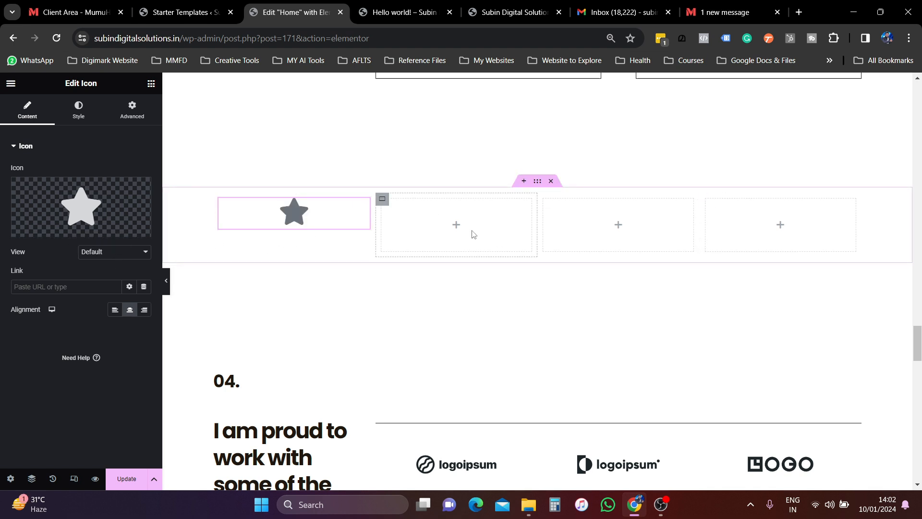
- Add a second icon, swap it to the stopwatch, and place it in column two
click(457, 227)
scroll(89, 414, down, 5)
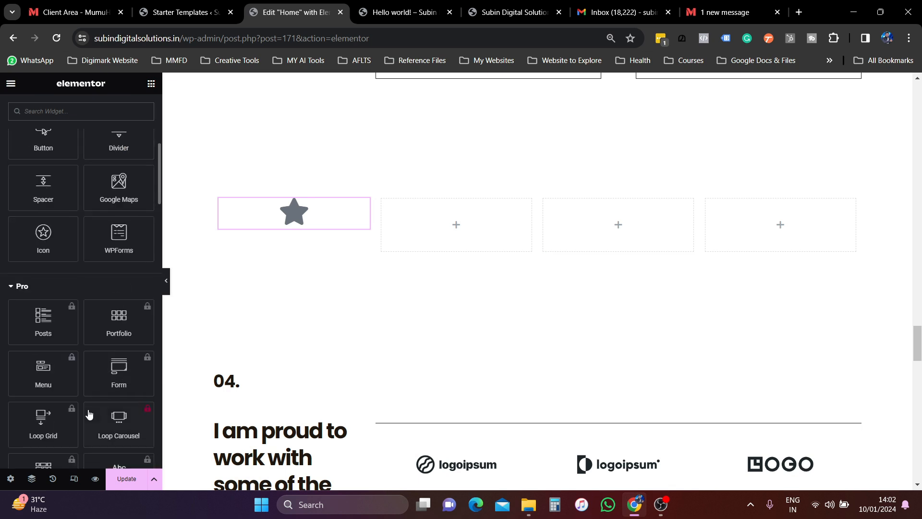
click(43, 237)
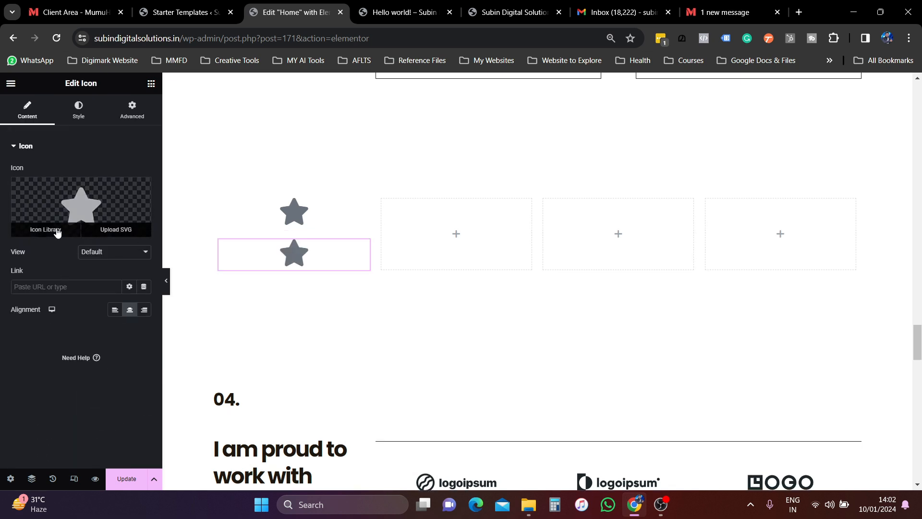
click(54, 232)
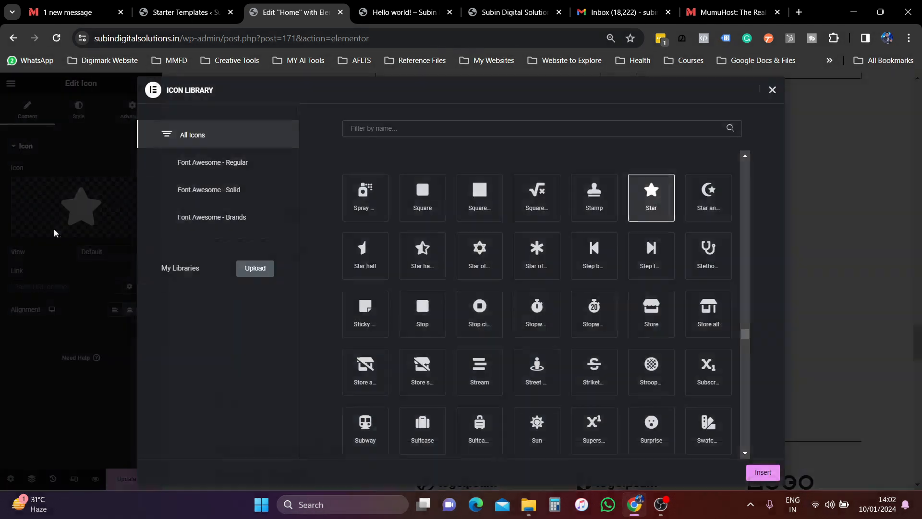
click(600, 310)
click(762, 477)
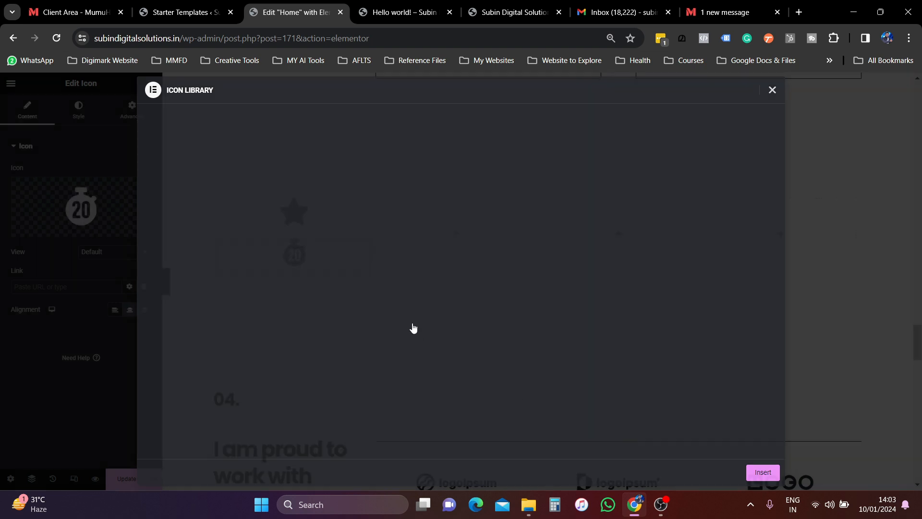
drag(296, 253, 432, 234)
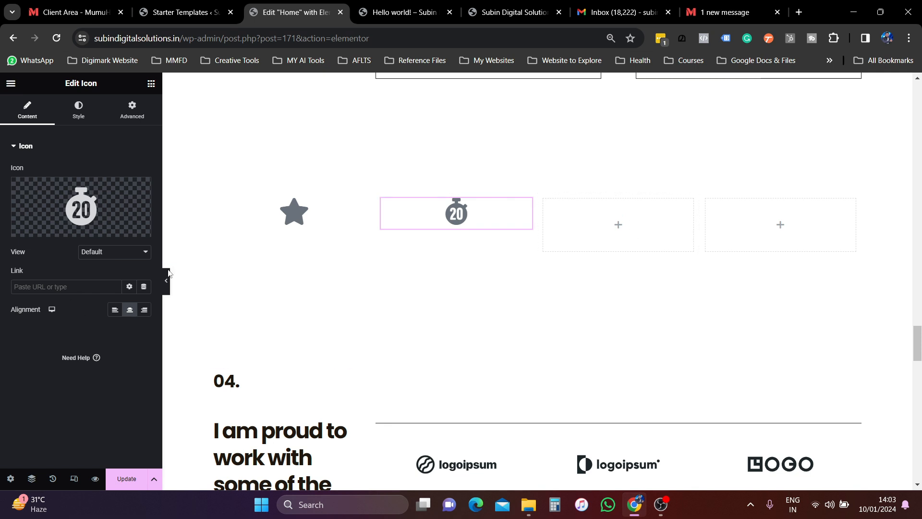
scroll(588, 265, down, 3)
scroll(600, 262, up, 4)
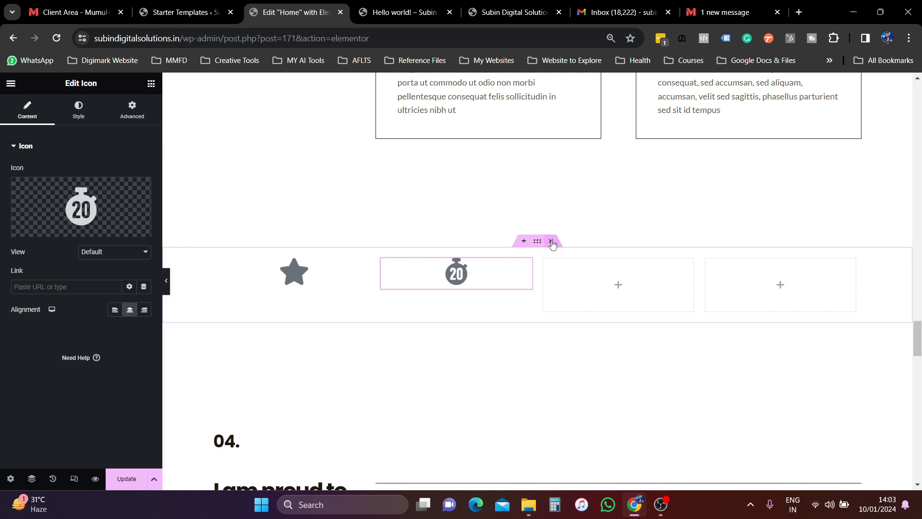
click(552, 241)
- Review the testimonial quote and the contact e-mail heading
scroll(553, 245, down, 15)
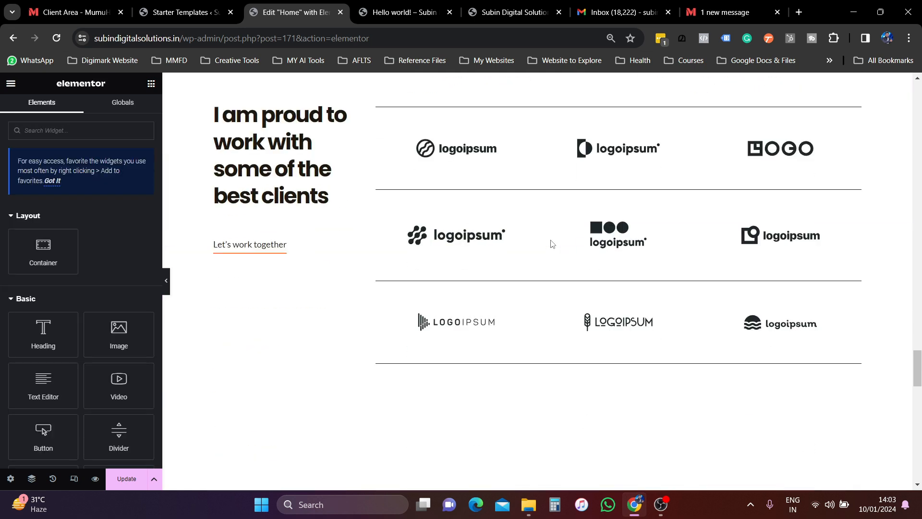
scroll(535, 270, up, 4)
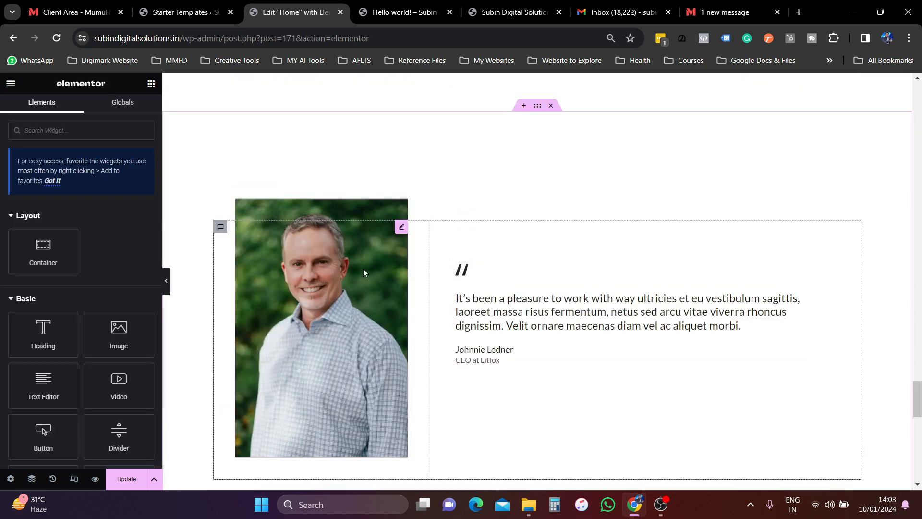
scroll(520, 244, down, 1)
click(551, 266)
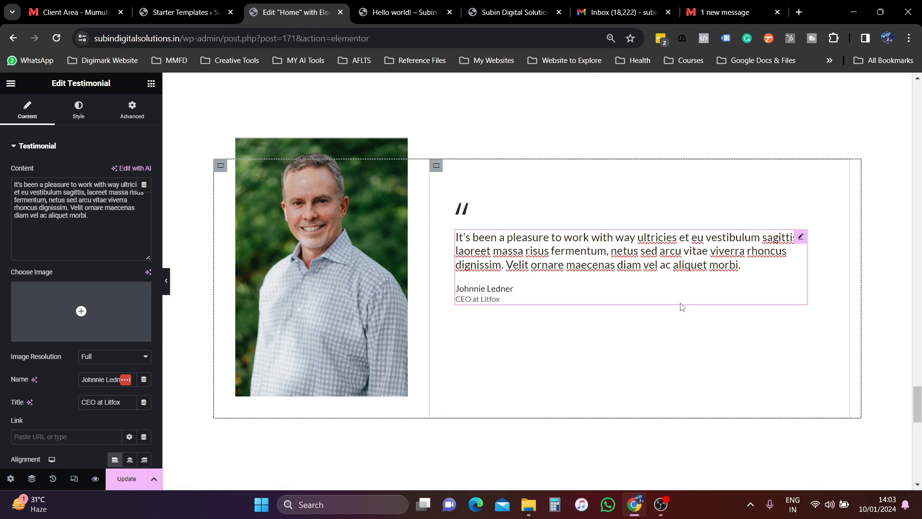
scroll(679, 305, down, 10)
scroll(667, 320, up, 4)
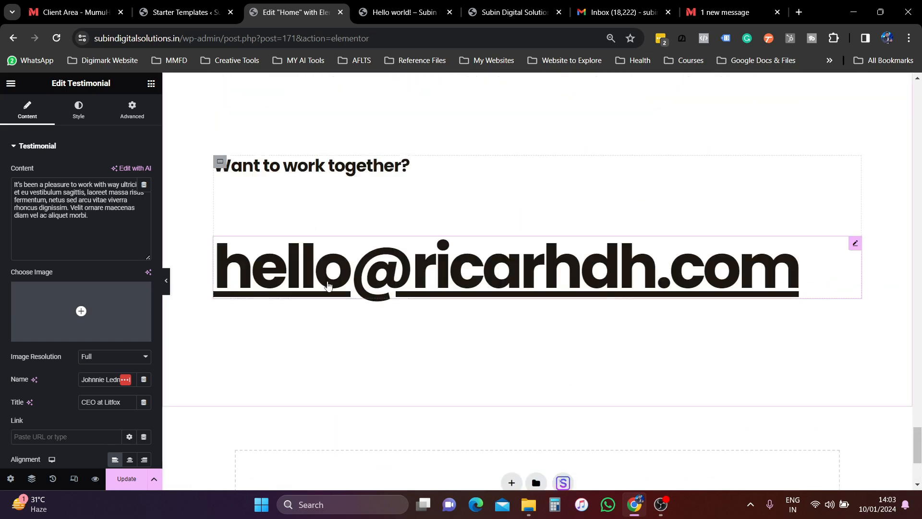
click(349, 272)
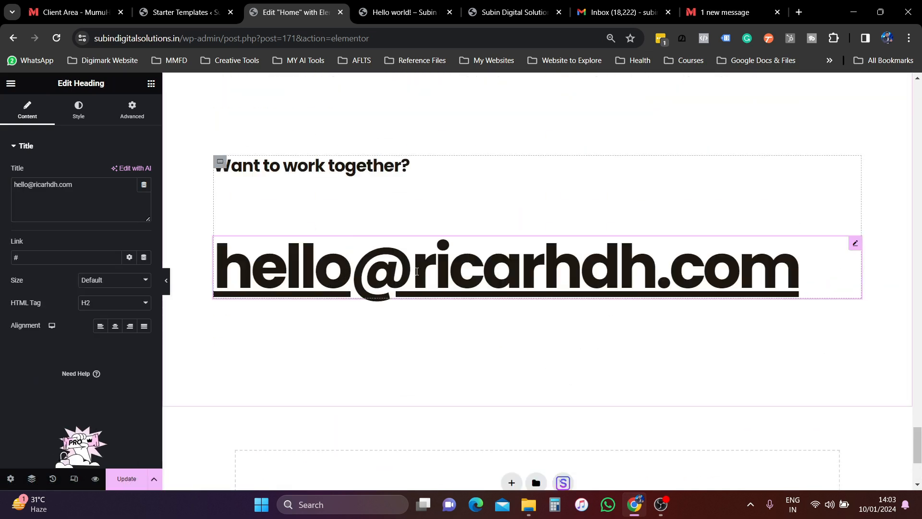
click(346, 272)
- Save the Home page changes with Update
scroll(358, 269, down, 4)
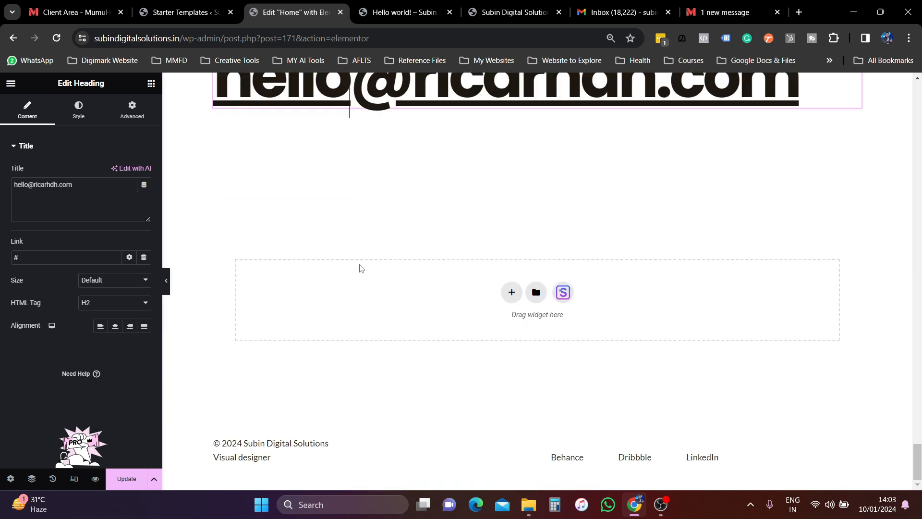
scroll(359, 252, up, 20)
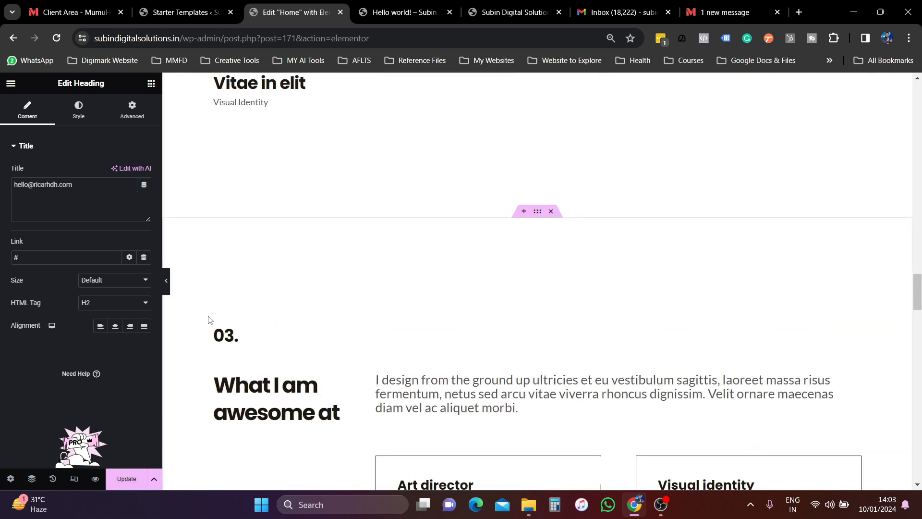
click(128, 486)
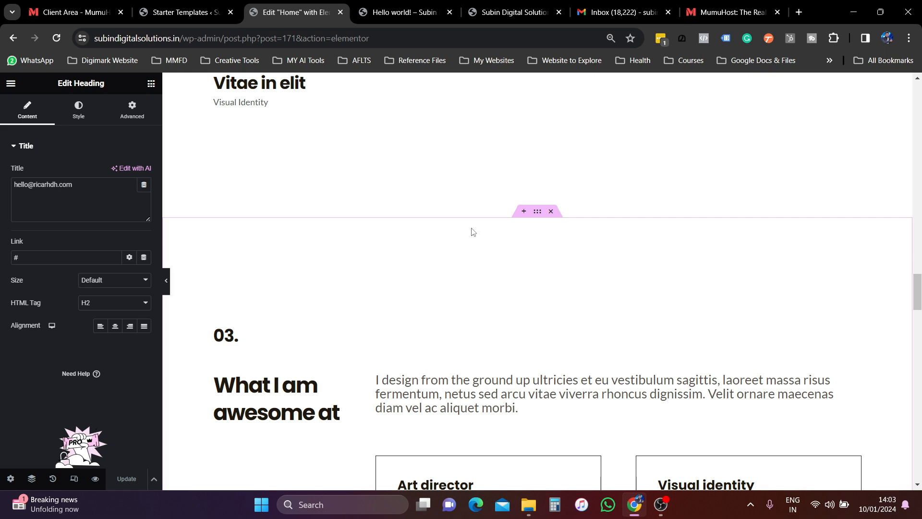
click(11, 85)
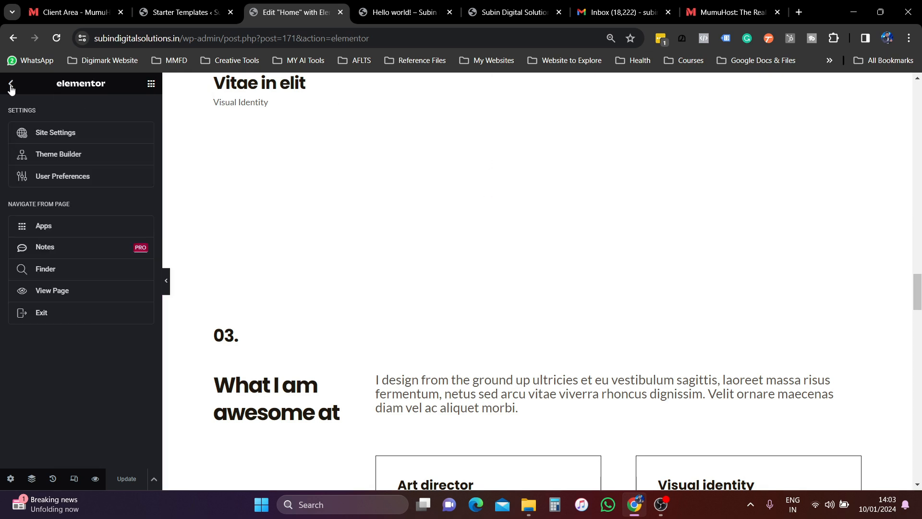
- Exit the Elementor editor, confirming the exit destination
click(40, 313)
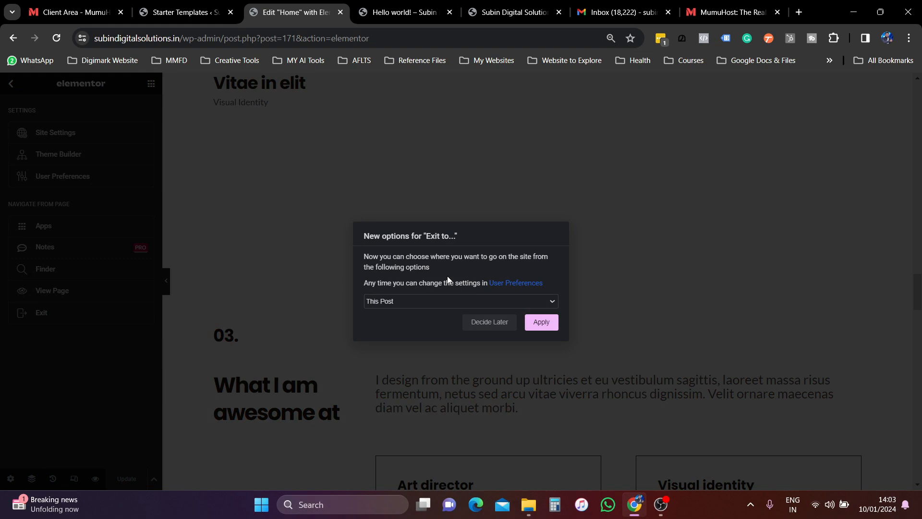
click(538, 326)
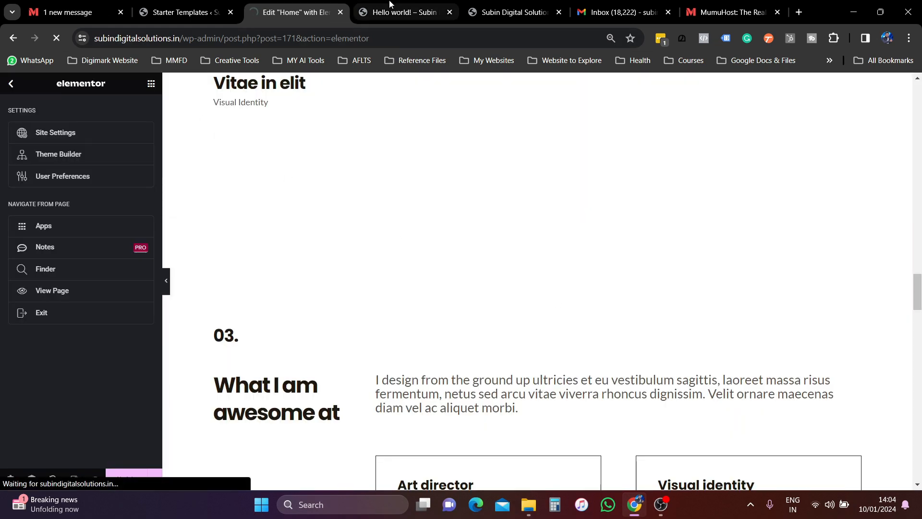
click(360, 15)
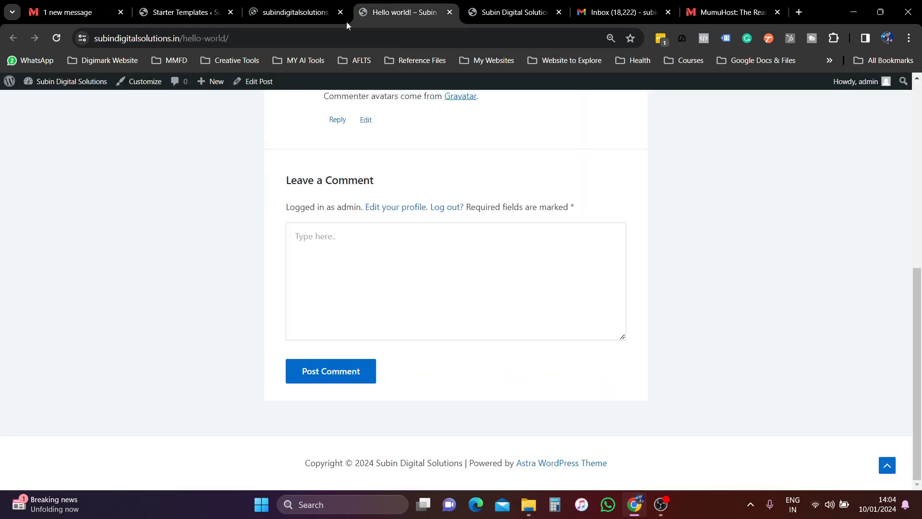
- Trim the address to the site root and load the live homepage
drag(214, 39, 422, 62)
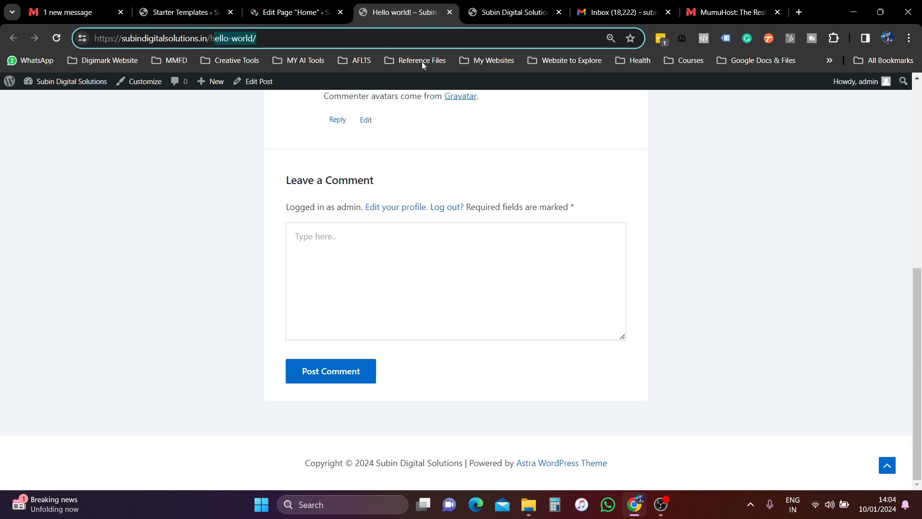
key(BackSpace)
key(BackSpace)
key(BackSpace)
key(Return)
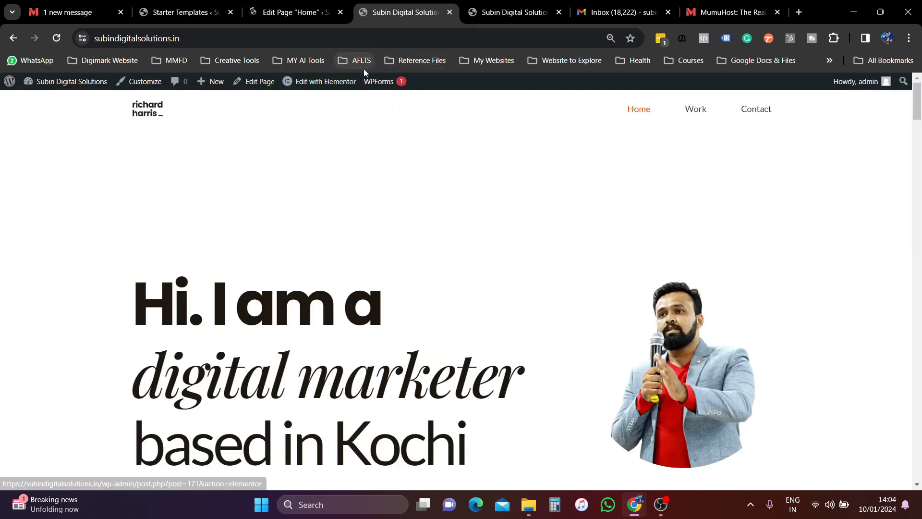
scroll(424, 196, down, 3)
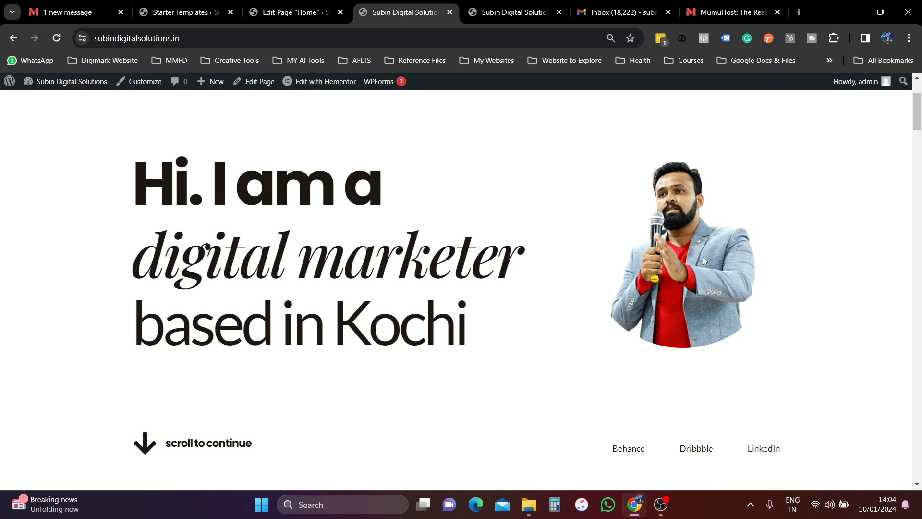
scroll(700, 258, up, 3)
scroll(694, 261, down, 10)
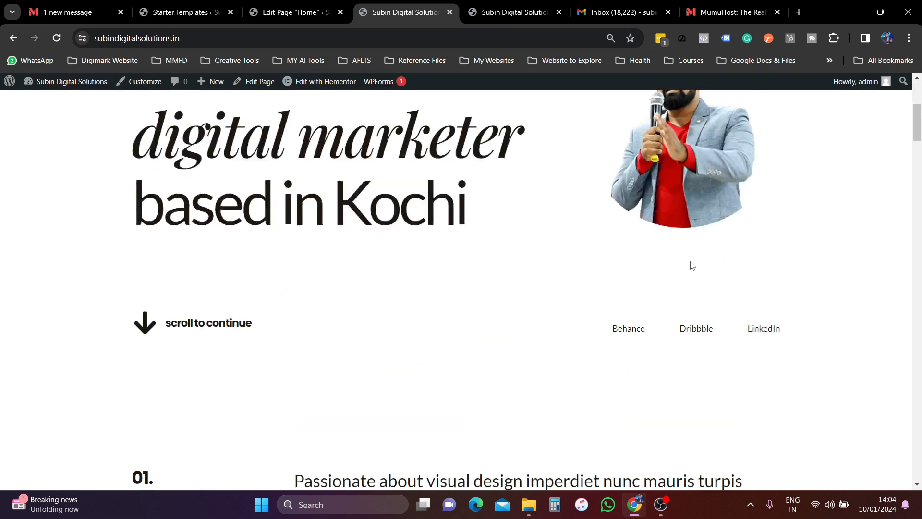
scroll(670, 272, up, 10)
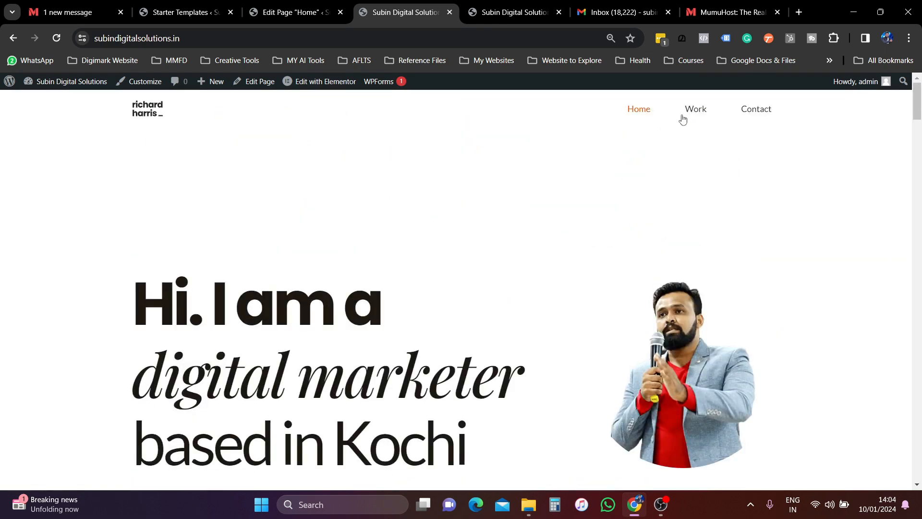
scroll(493, 294, down, 15)
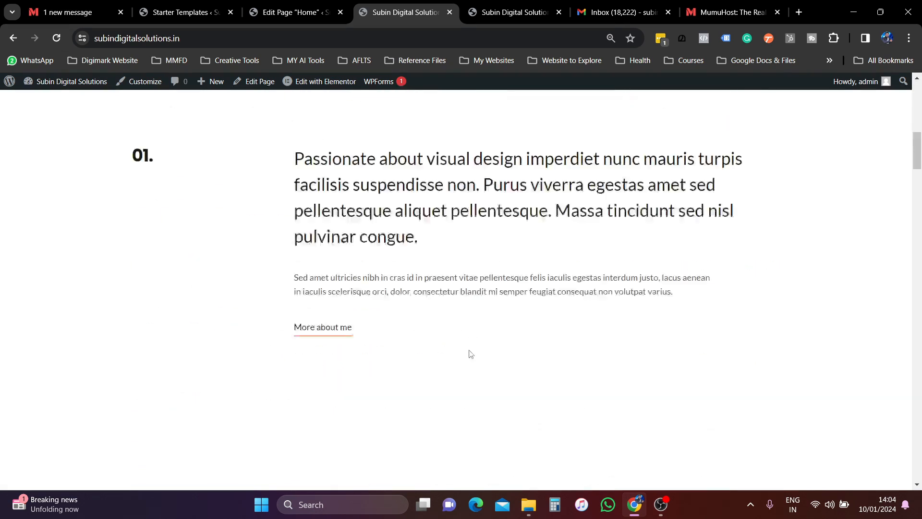
scroll(473, 352, up, 15)
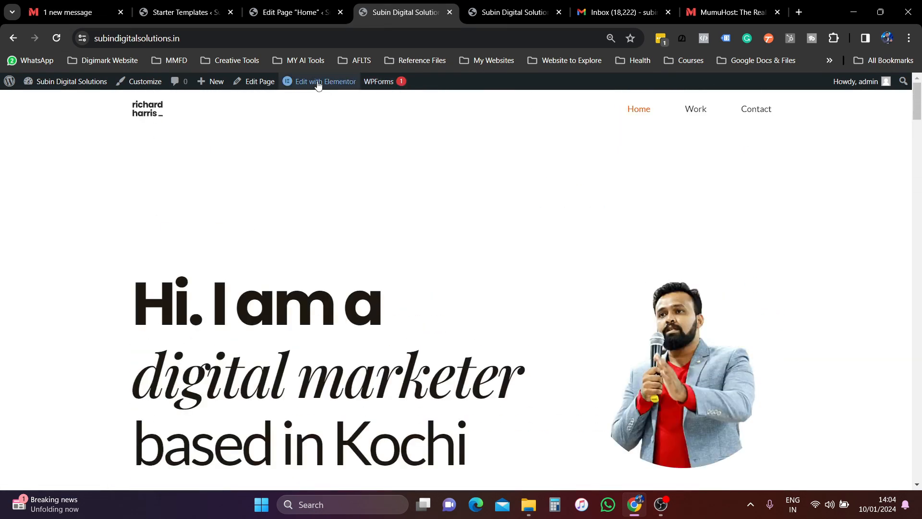
mouse_move(332, 88)
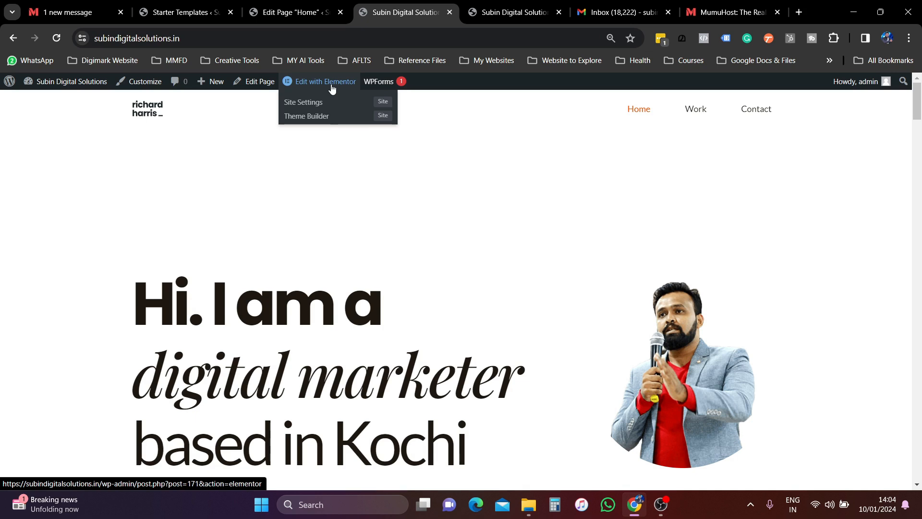
click(712, 19)
mouse_move(637, 99)
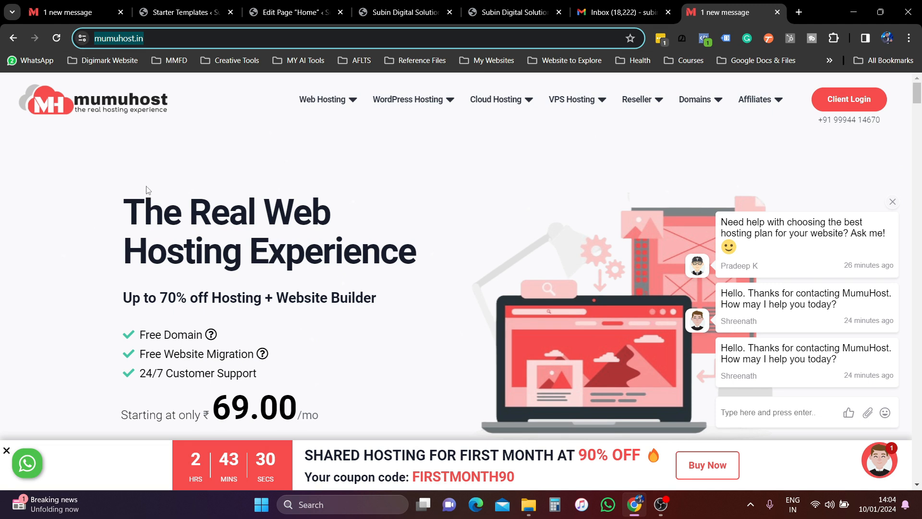
click(293, 12)
click(217, 10)
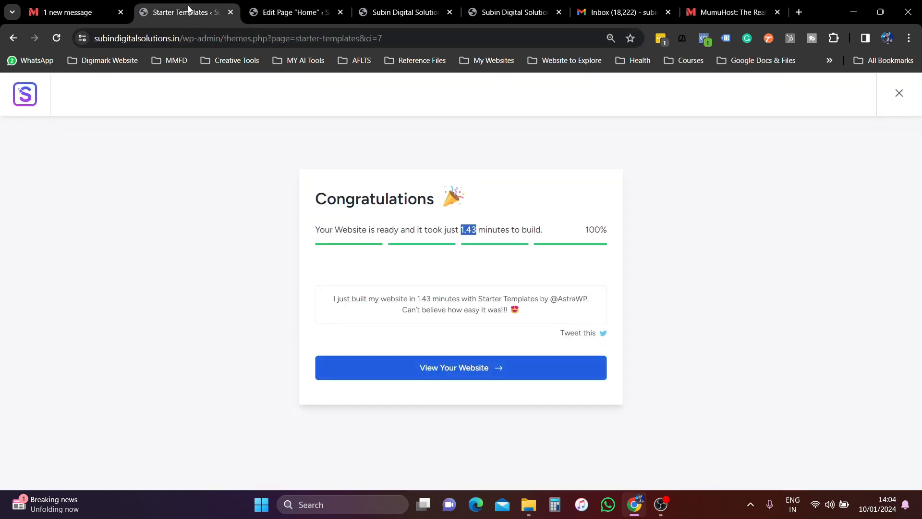
click(419, 11)
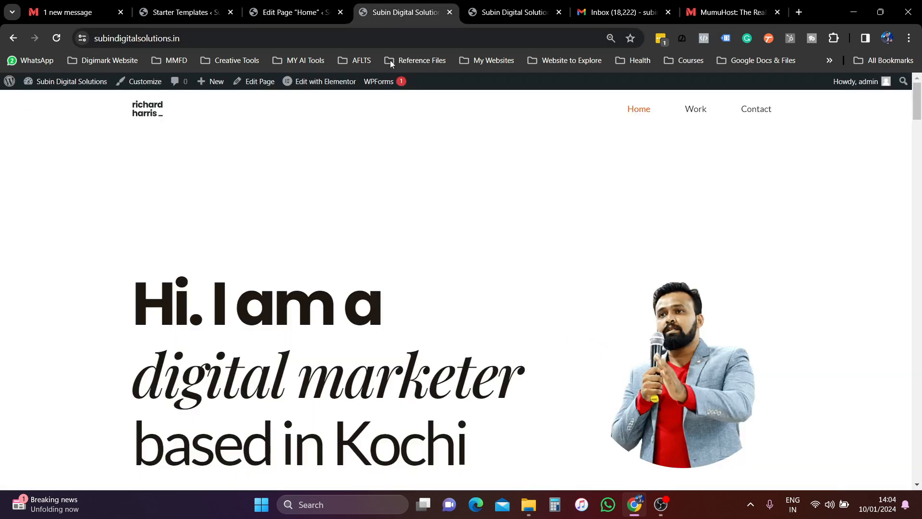